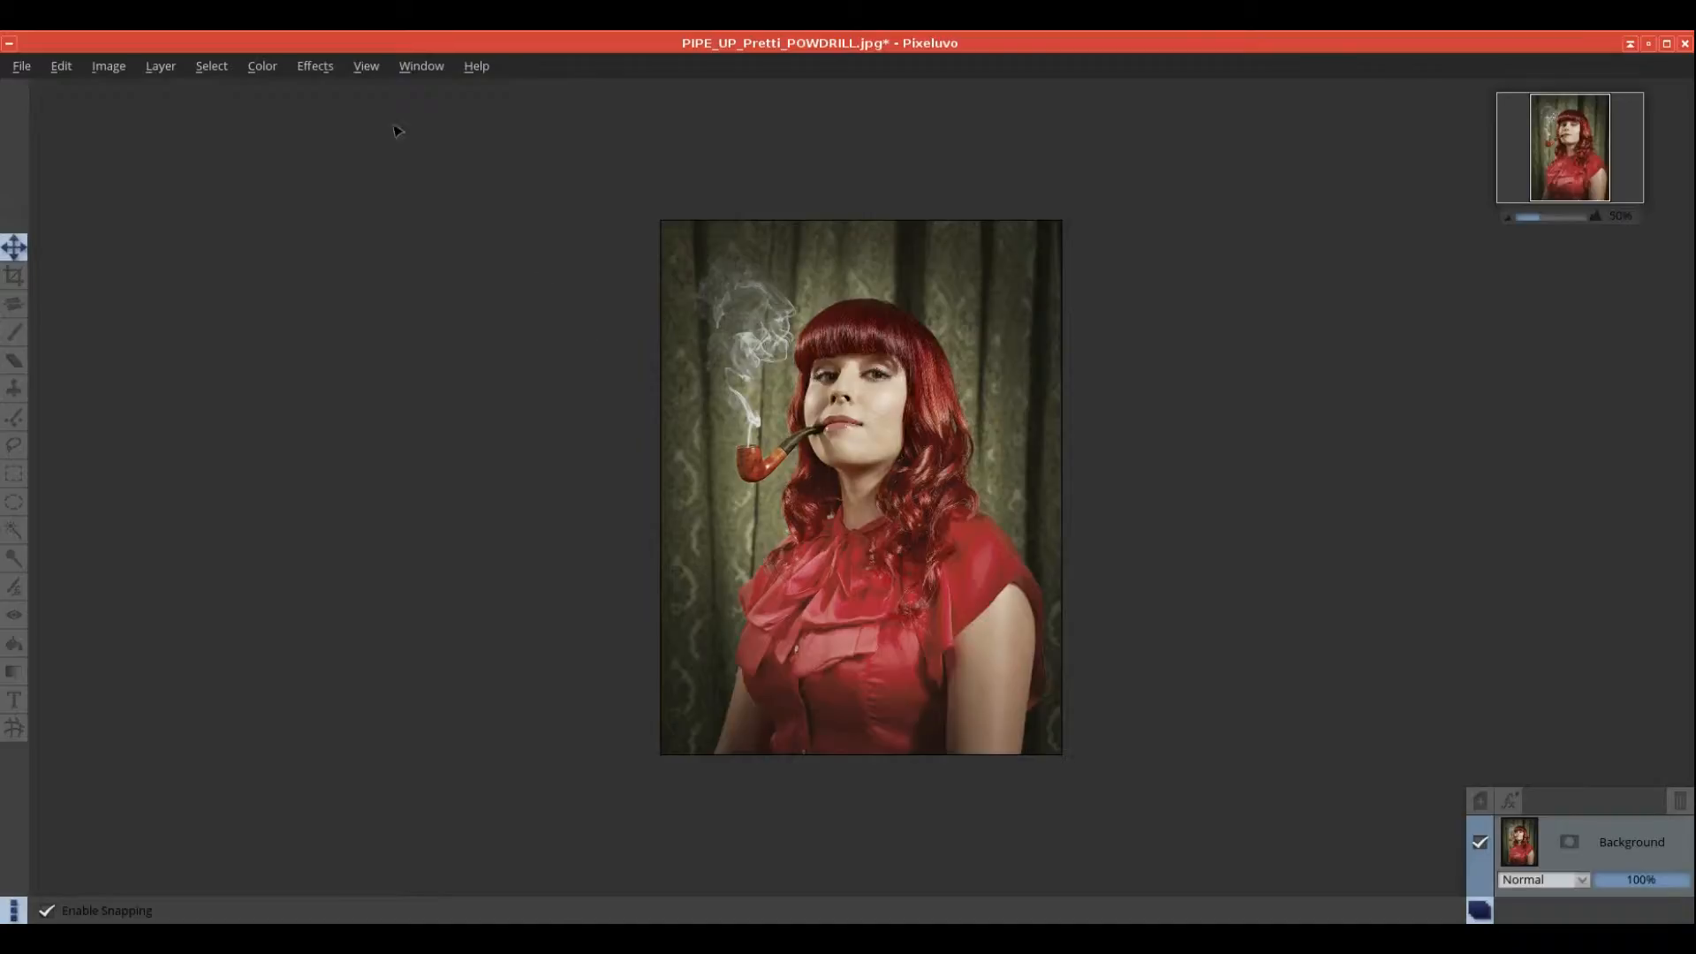
# Step: Open the Effects menu to show the portrait's filter categories
pyautogui.click(321, 68)
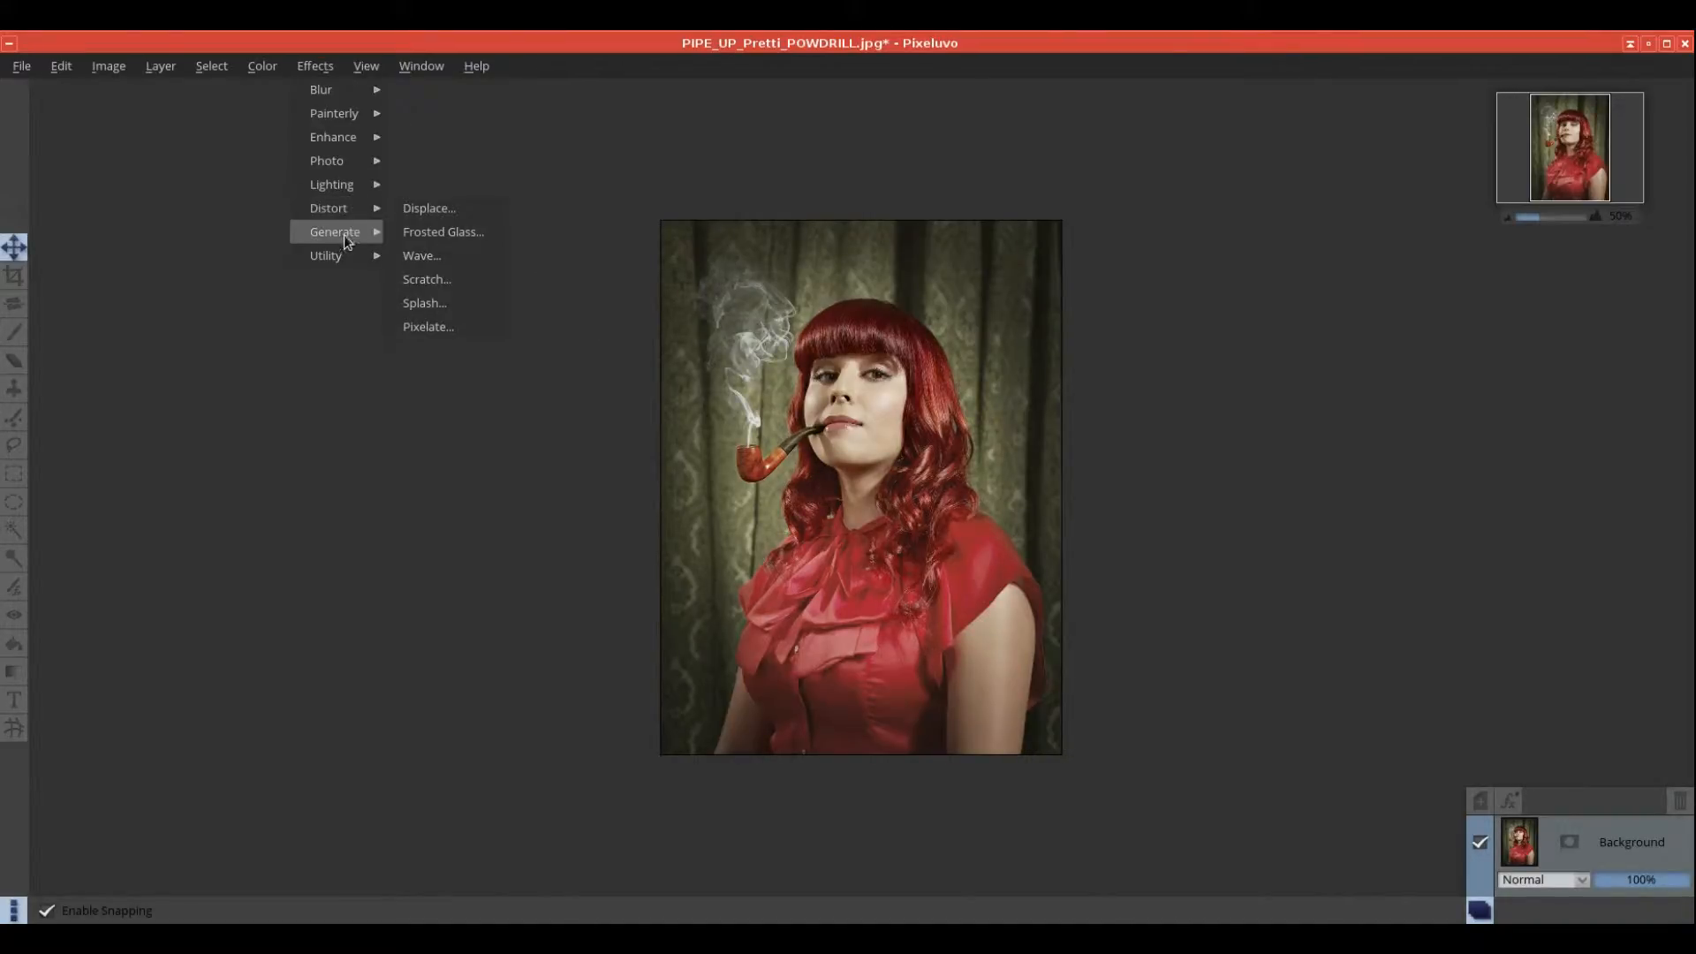
pyautogui.moveTo(357, 257)
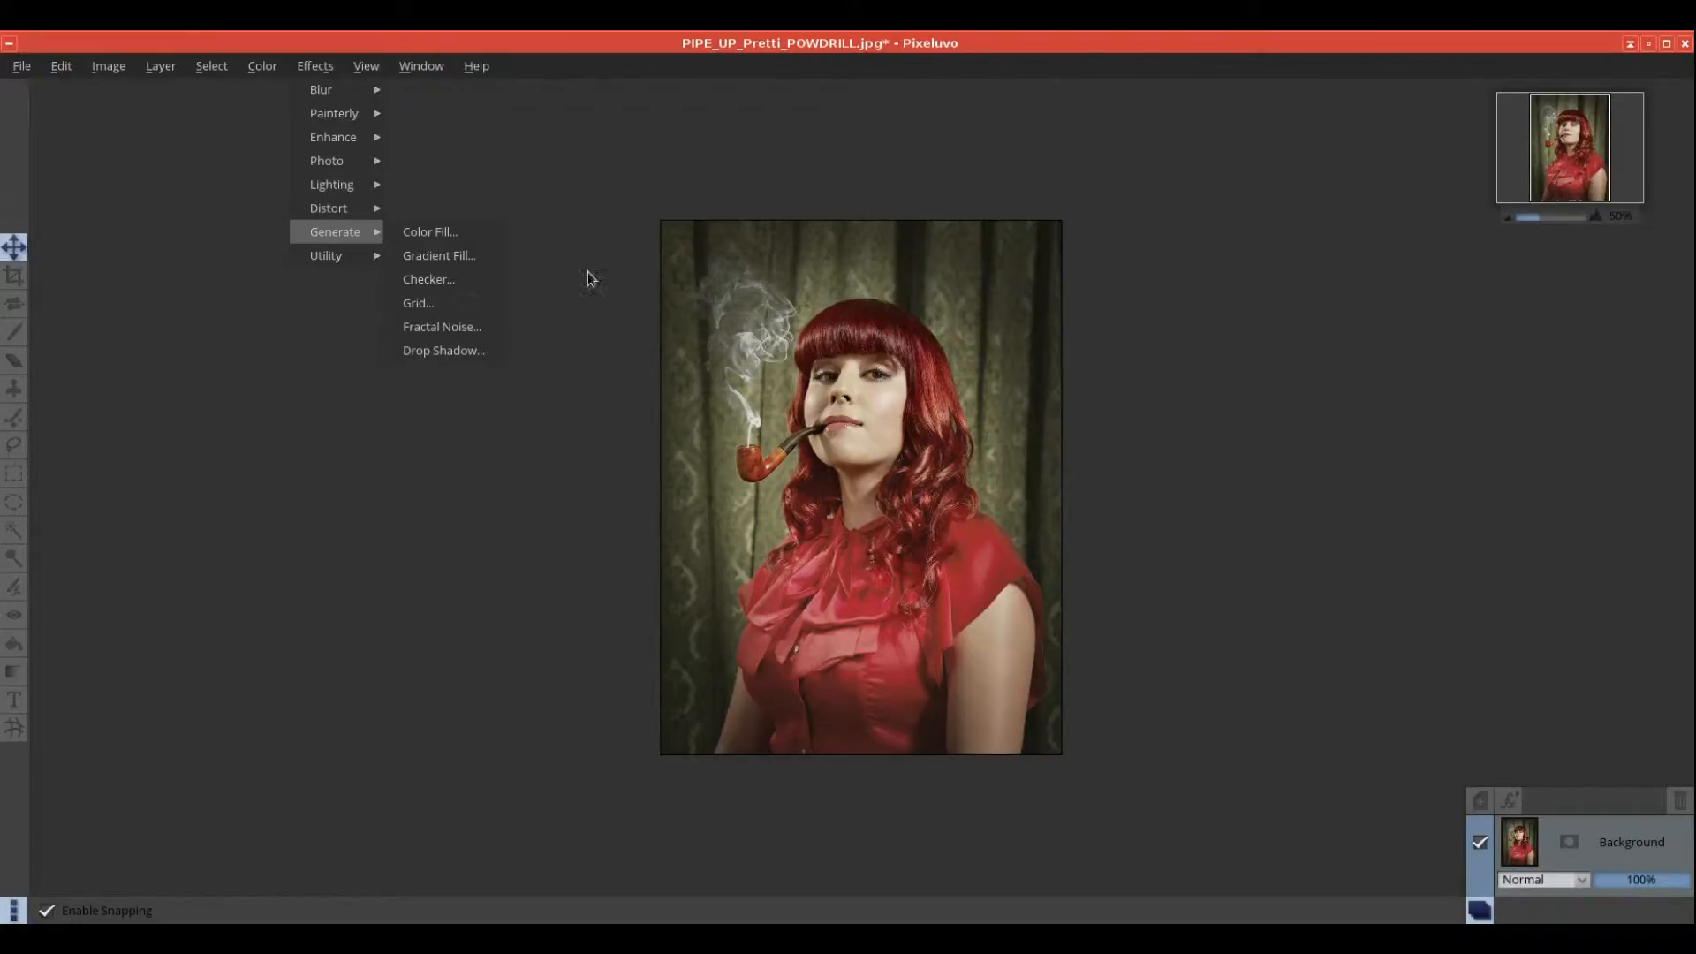
pyautogui.click(173, 91)
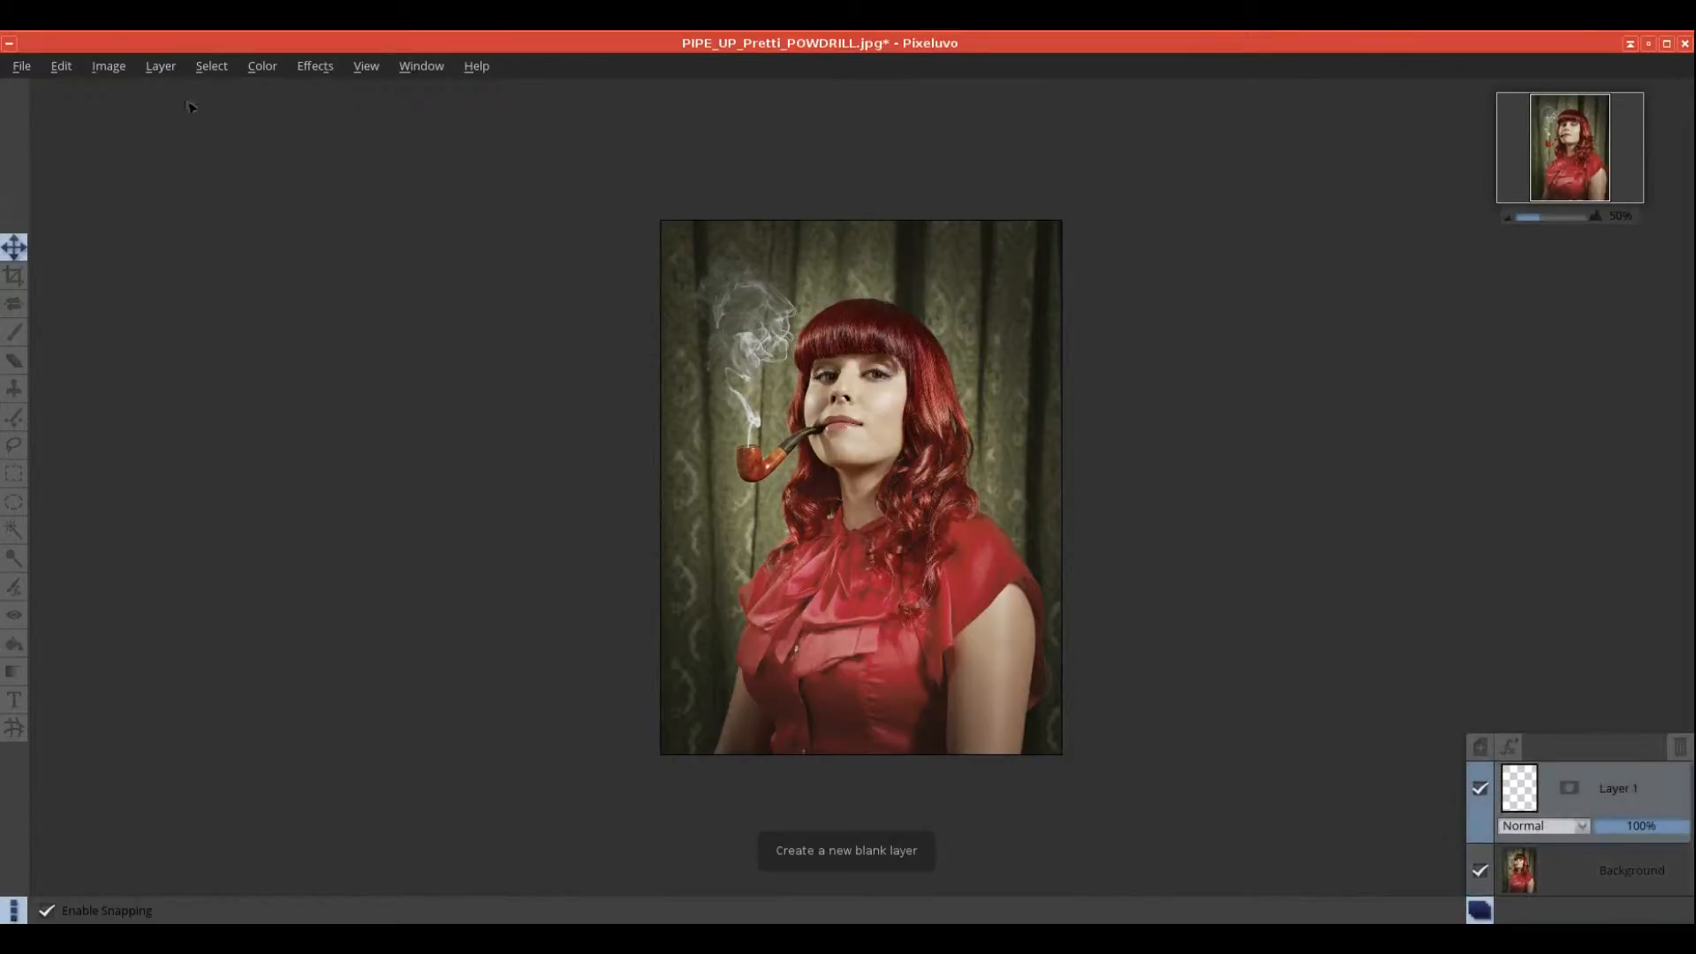
pyautogui.click(1586, 827)
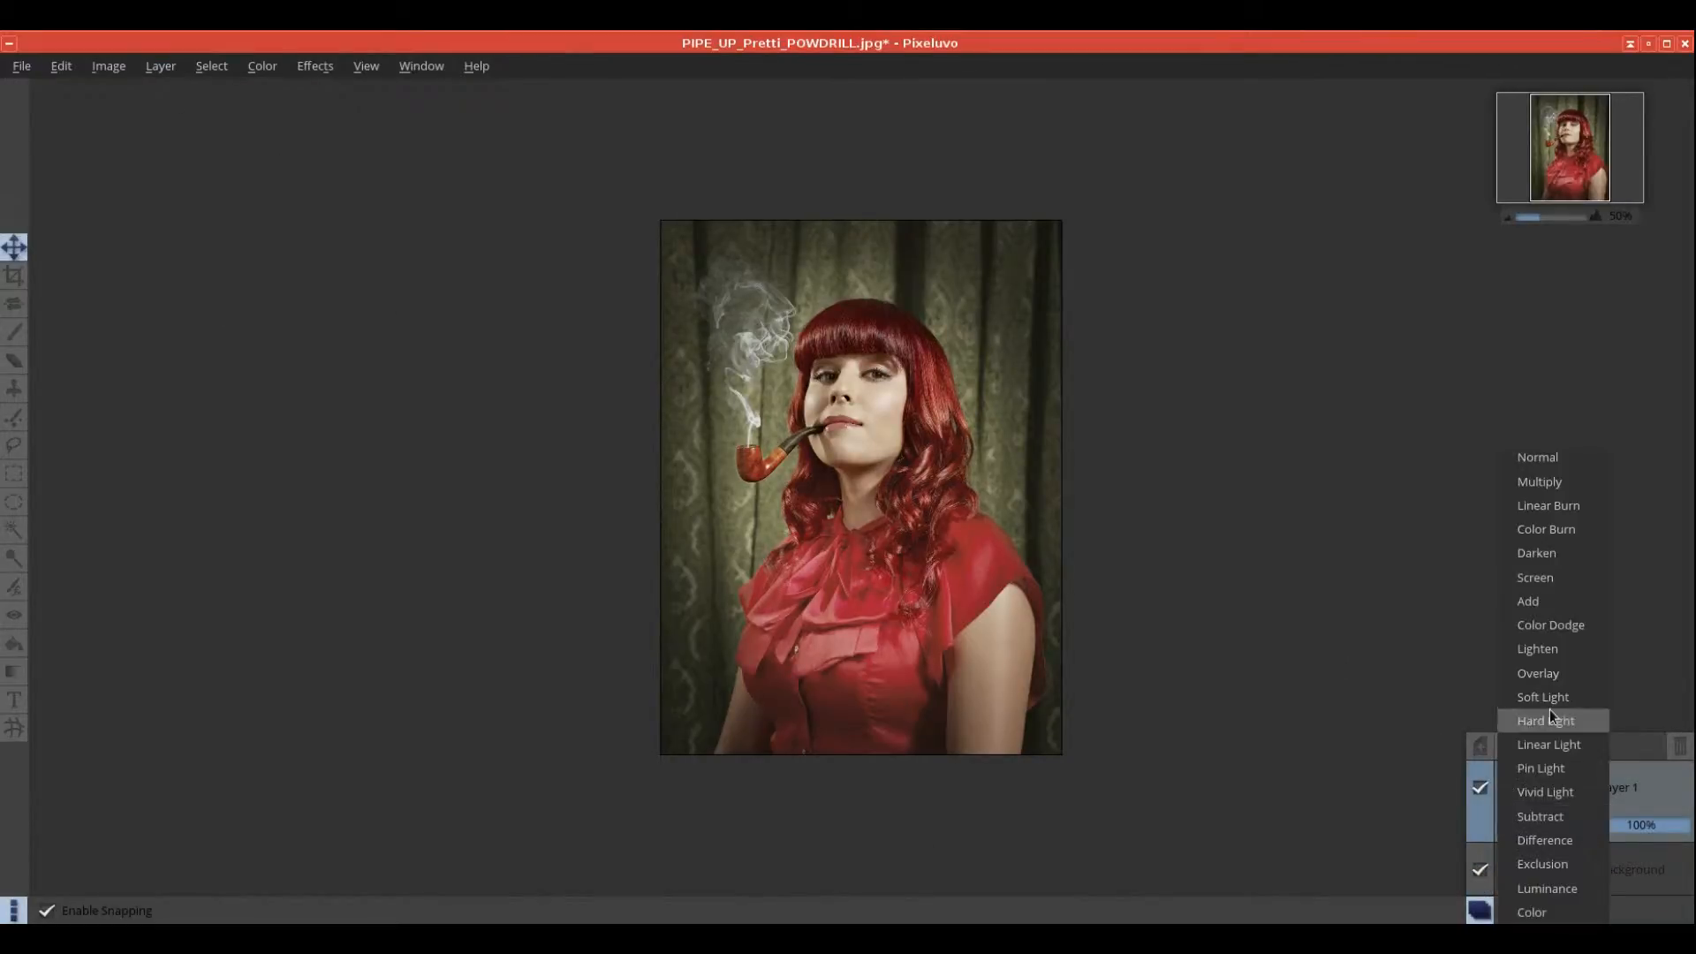
pyautogui.click(1533, 495)
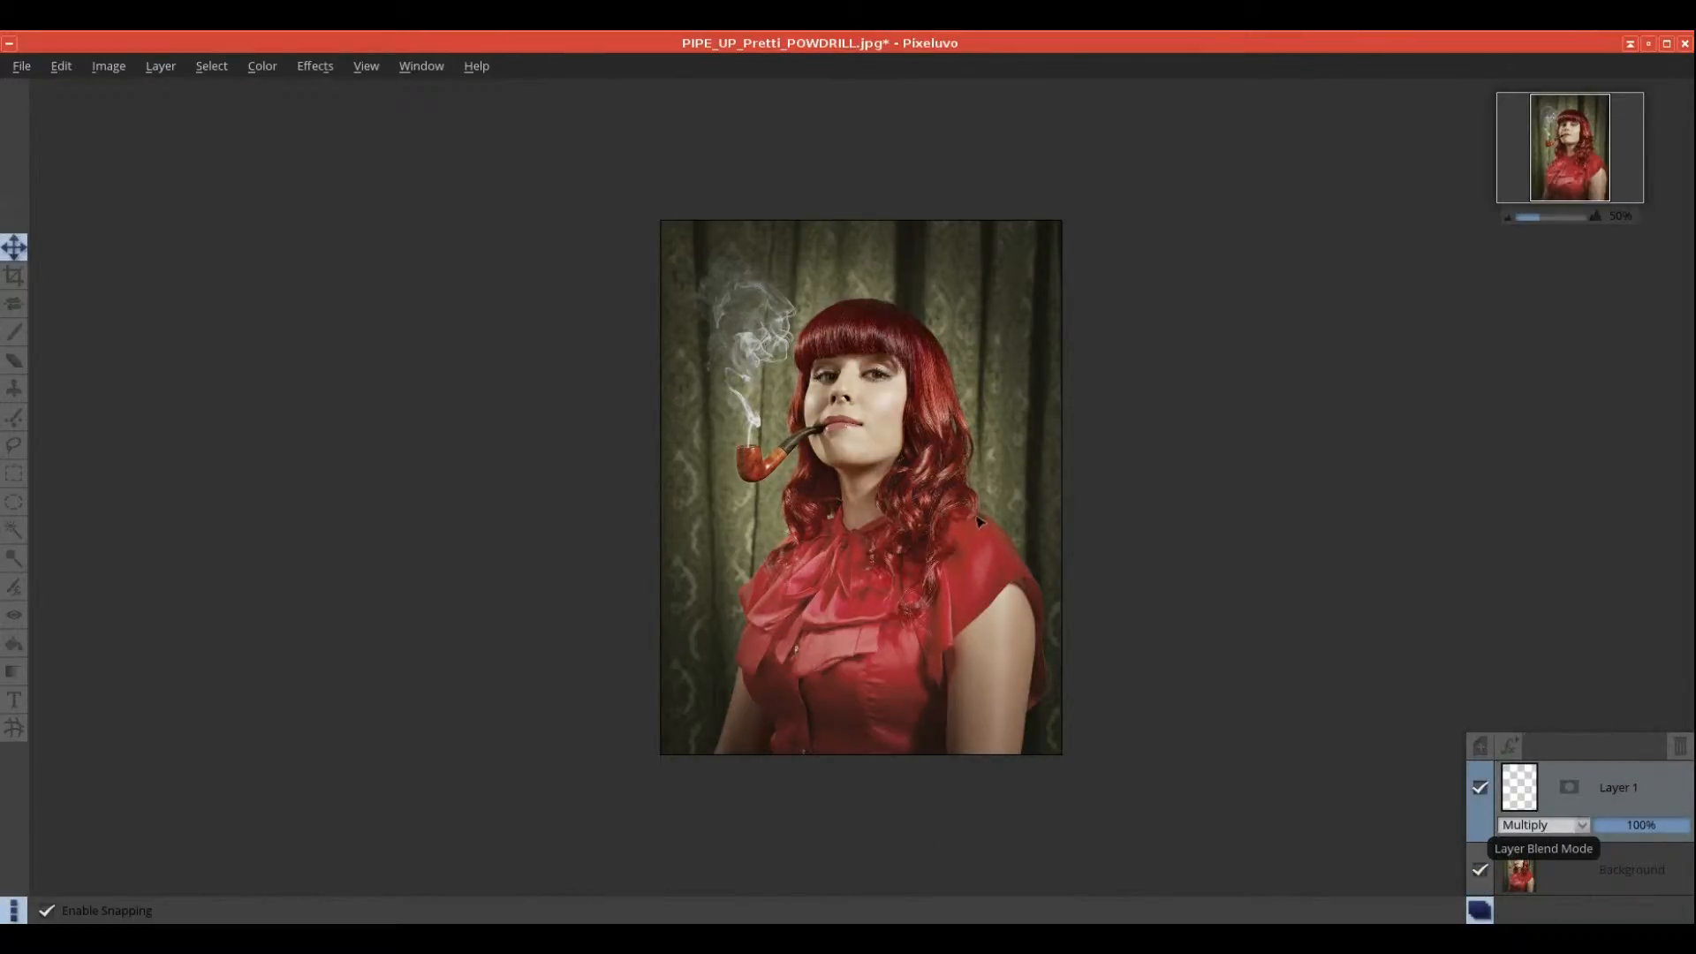
pyautogui.click(315, 67)
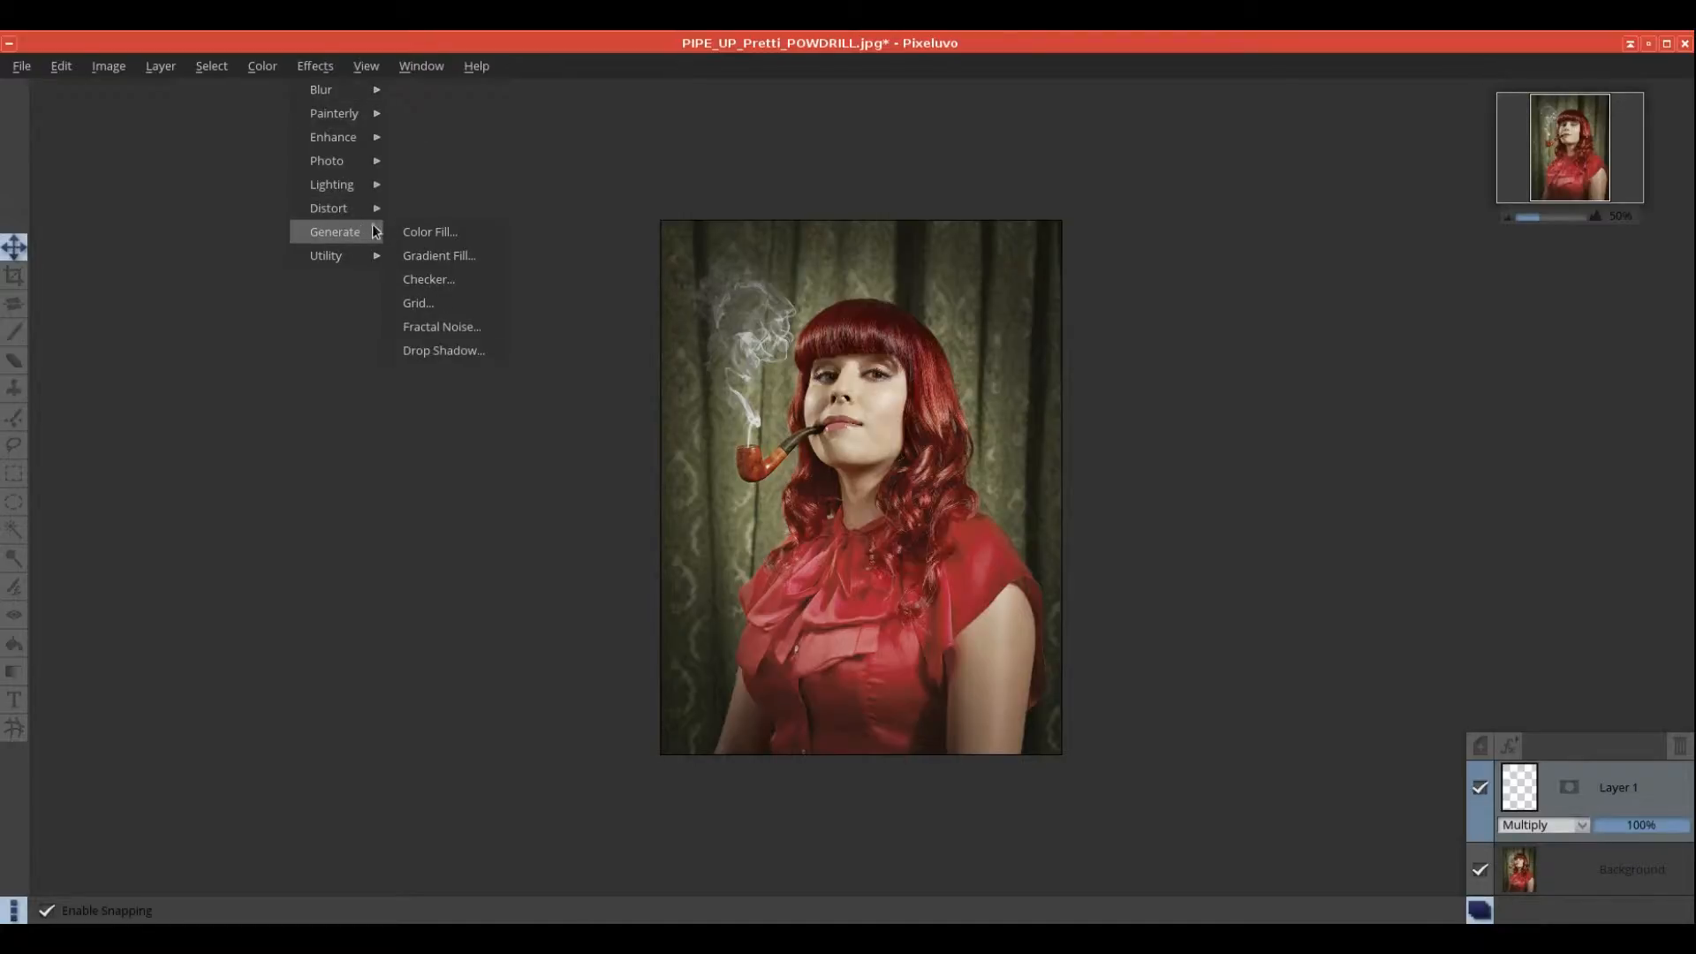
pyautogui.click(455, 303)
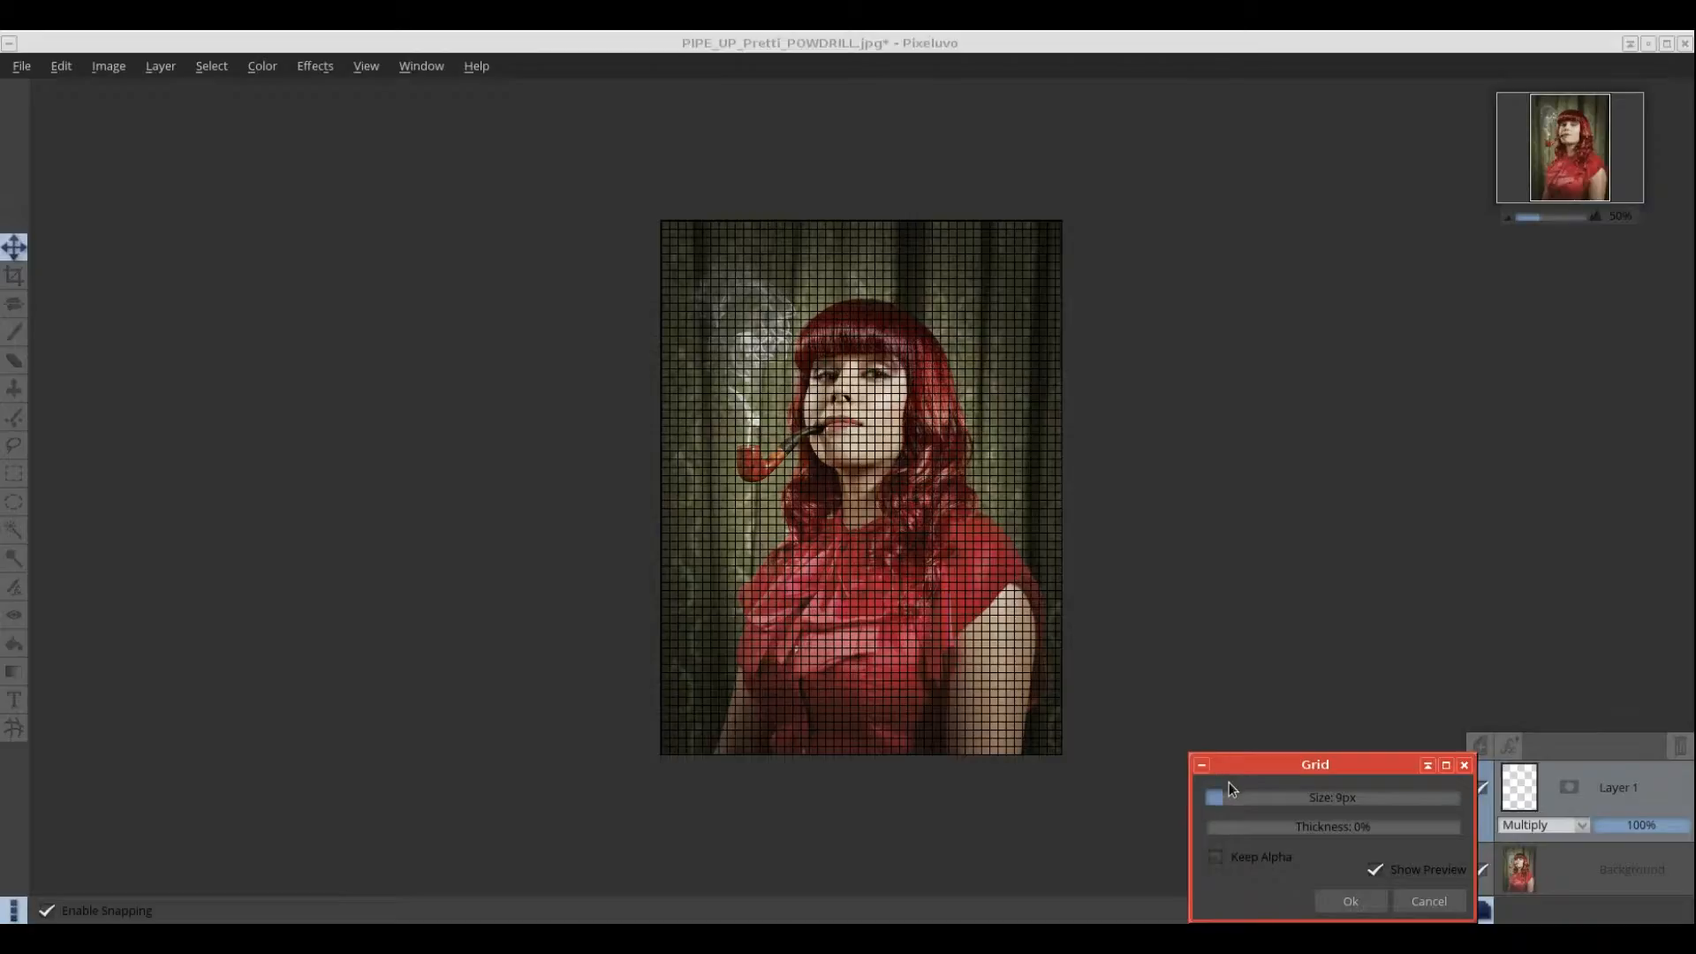
pyautogui.moveTo(1217, 798)
pyautogui.mouseDown()
pyautogui.moveTo(1248, 802)
pyautogui.moveTo(1232, 803)
pyautogui.mouseUp()
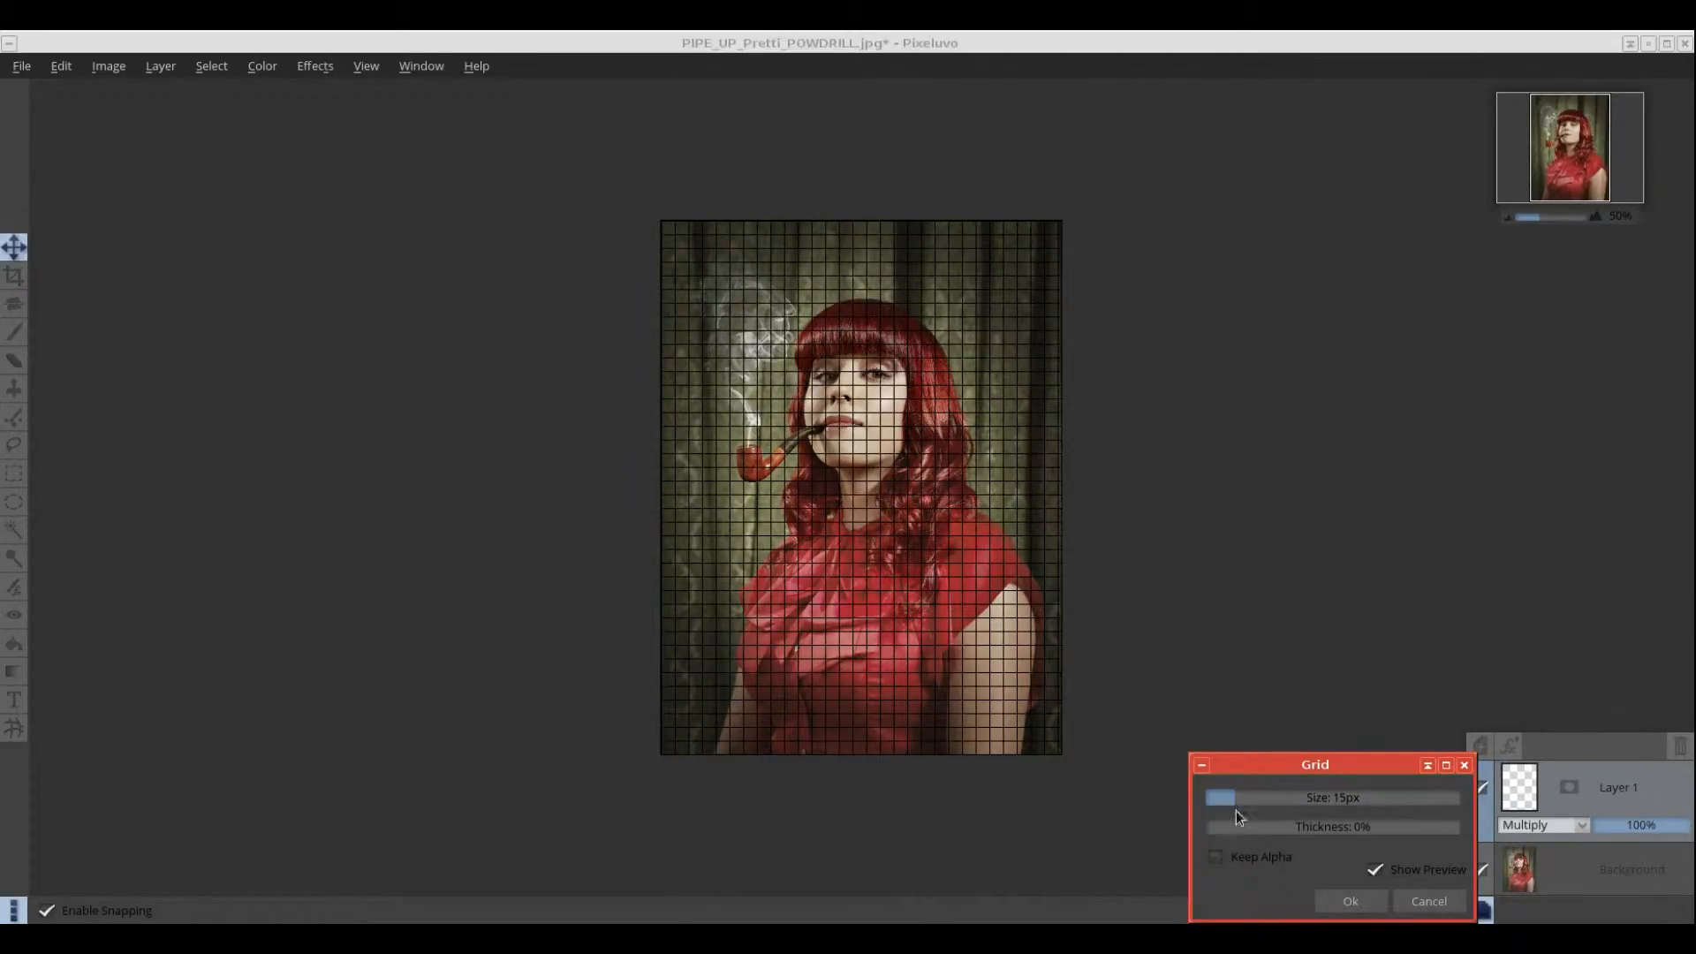
pyautogui.moveTo(1216, 827)
pyautogui.mouseDown()
pyautogui.moveTo(1312, 834)
pyautogui.moveTo(1234, 832)
pyautogui.moveTo(1232, 797)
pyautogui.moveTo(1271, 806)
pyautogui.moveTo(1227, 802)
pyautogui.mouseUp()
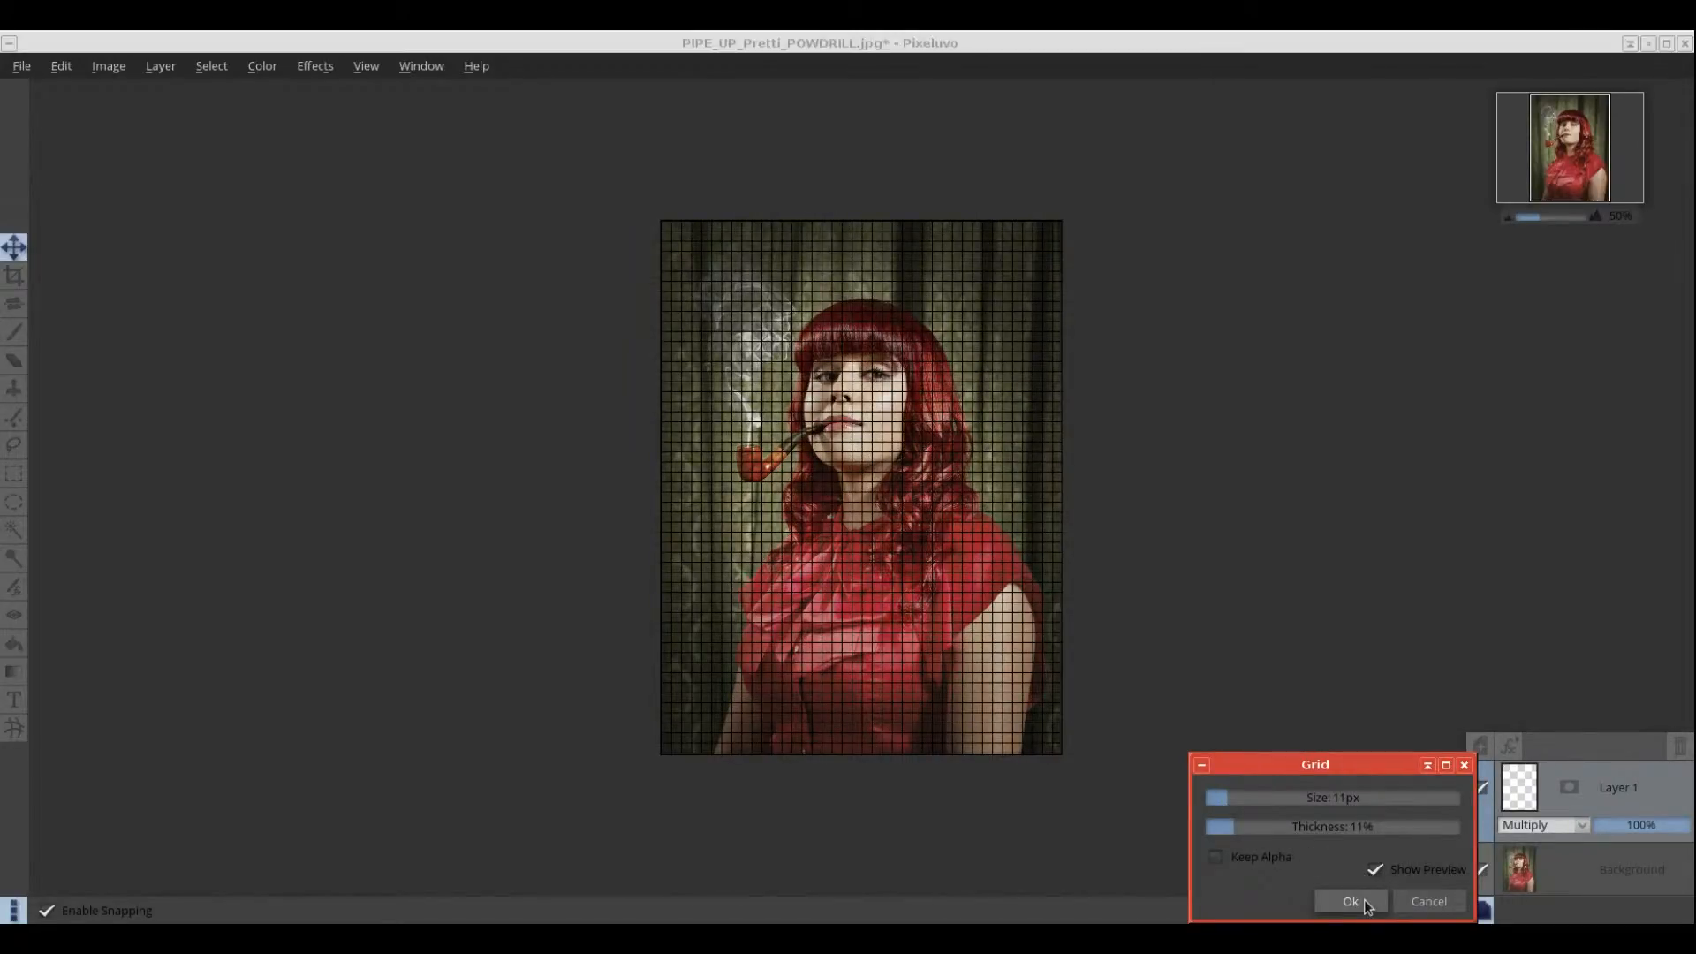
pyautogui.click(1431, 901)
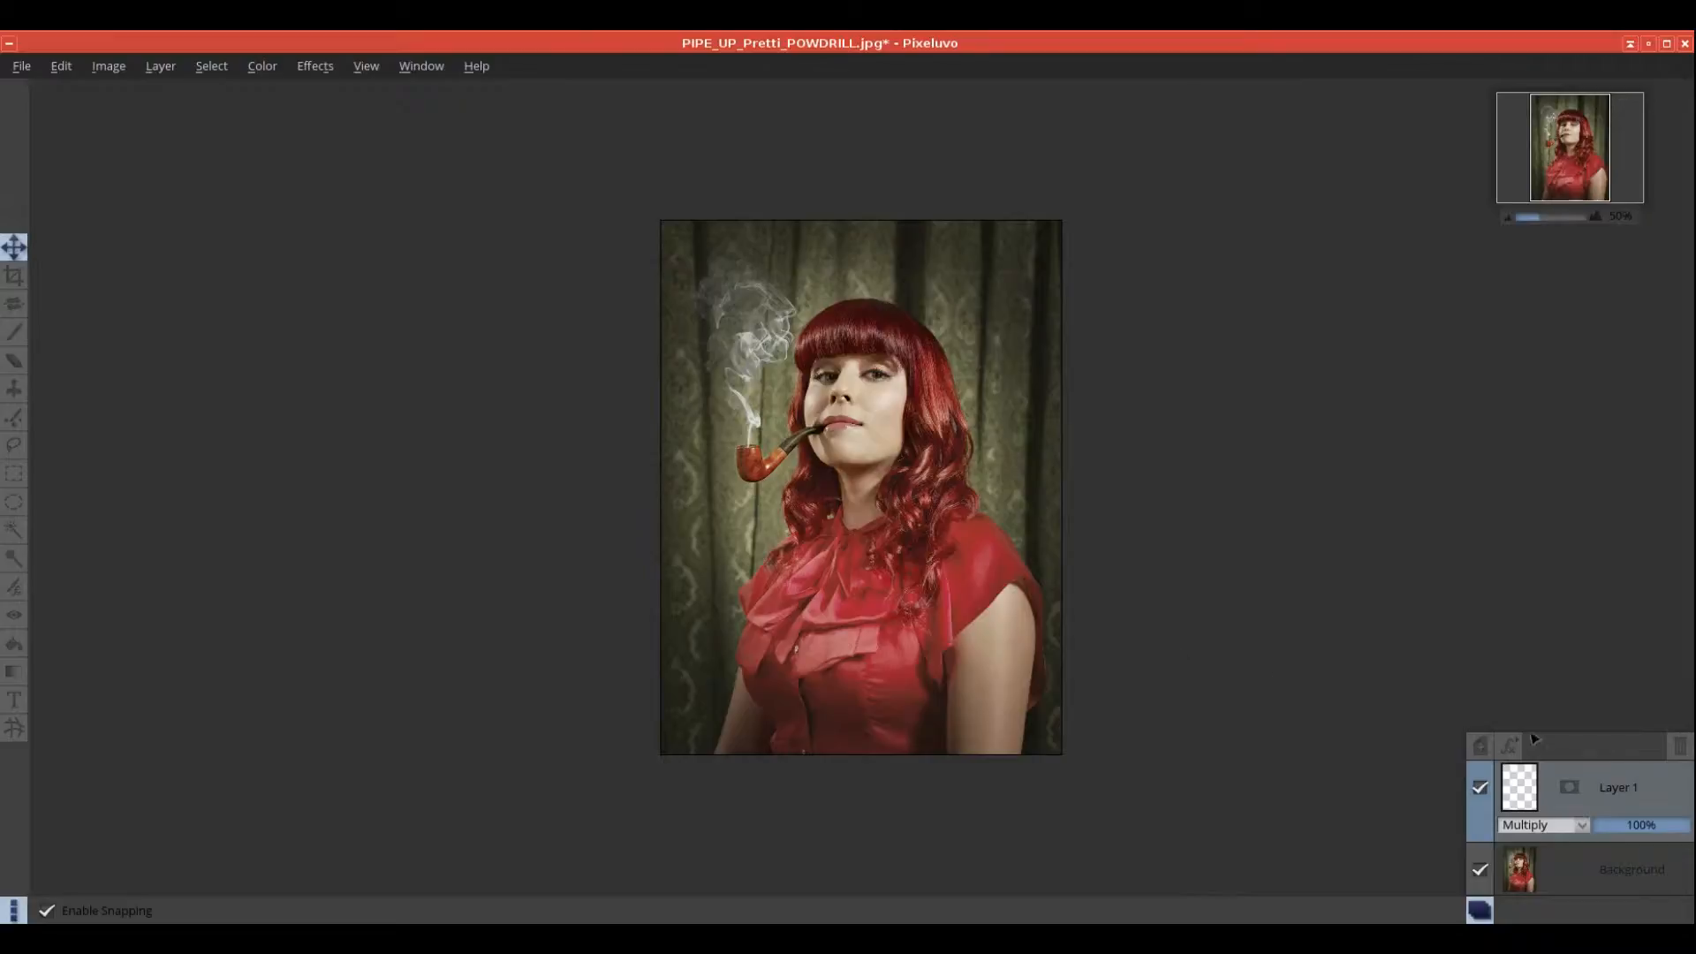
pyautogui.hotkey('ctrl', 'j')
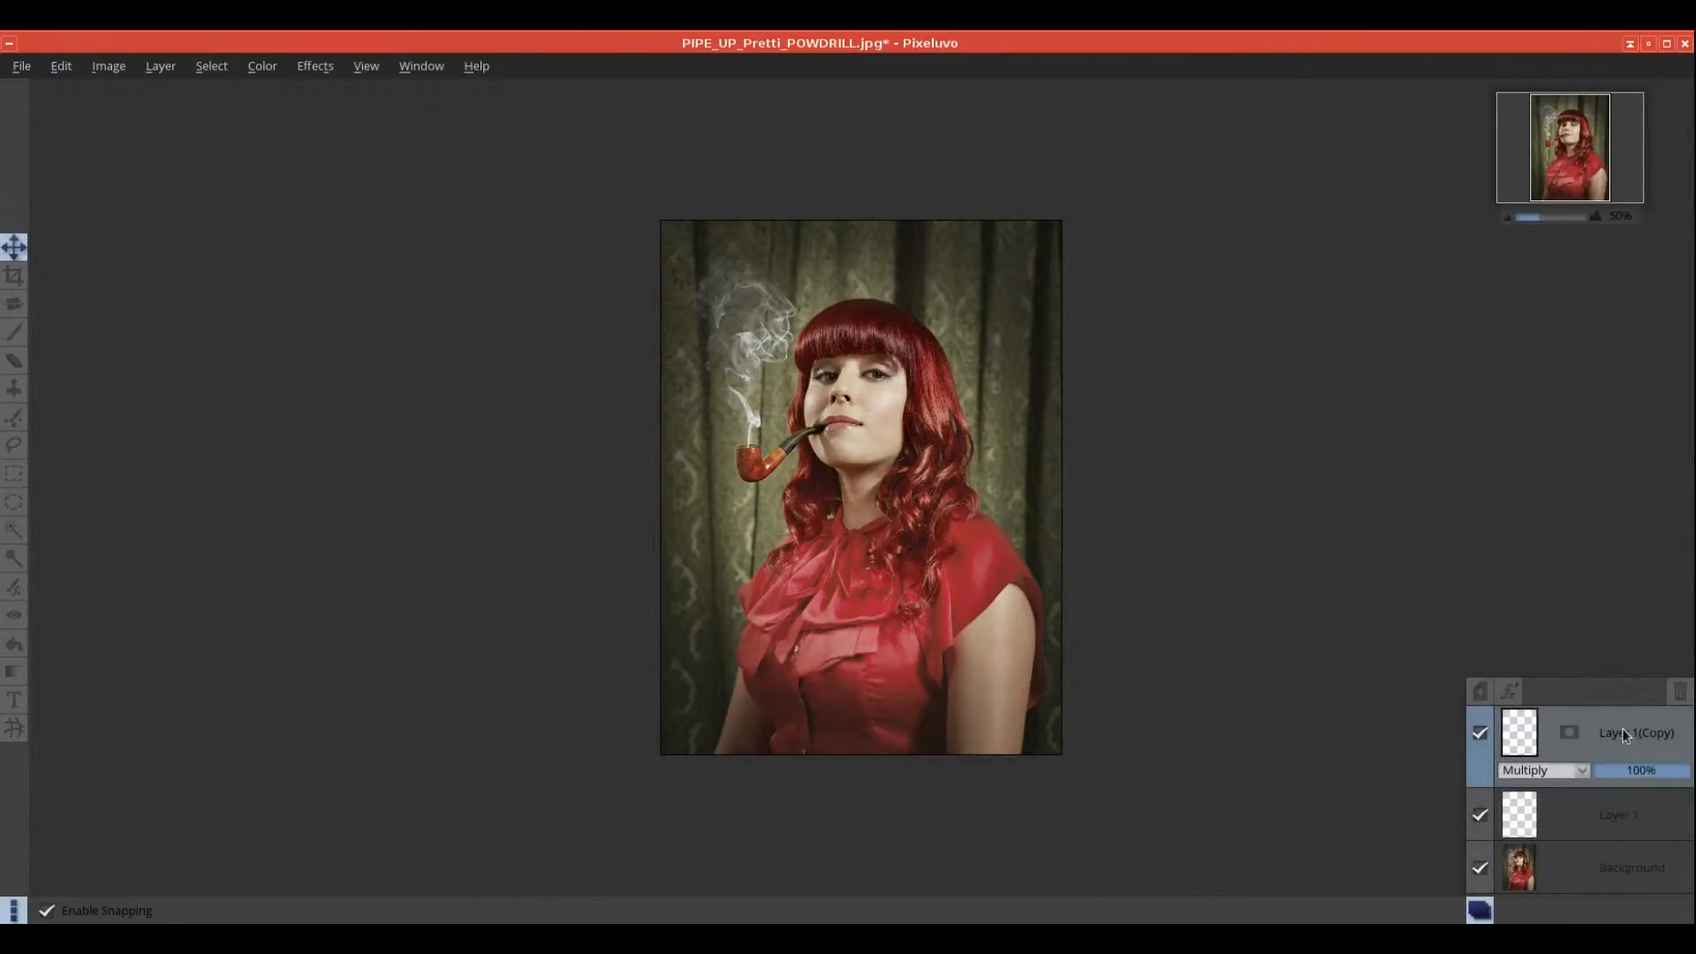
pyautogui.click(1681, 694)
pyautogui.rightClick(1641, 787)
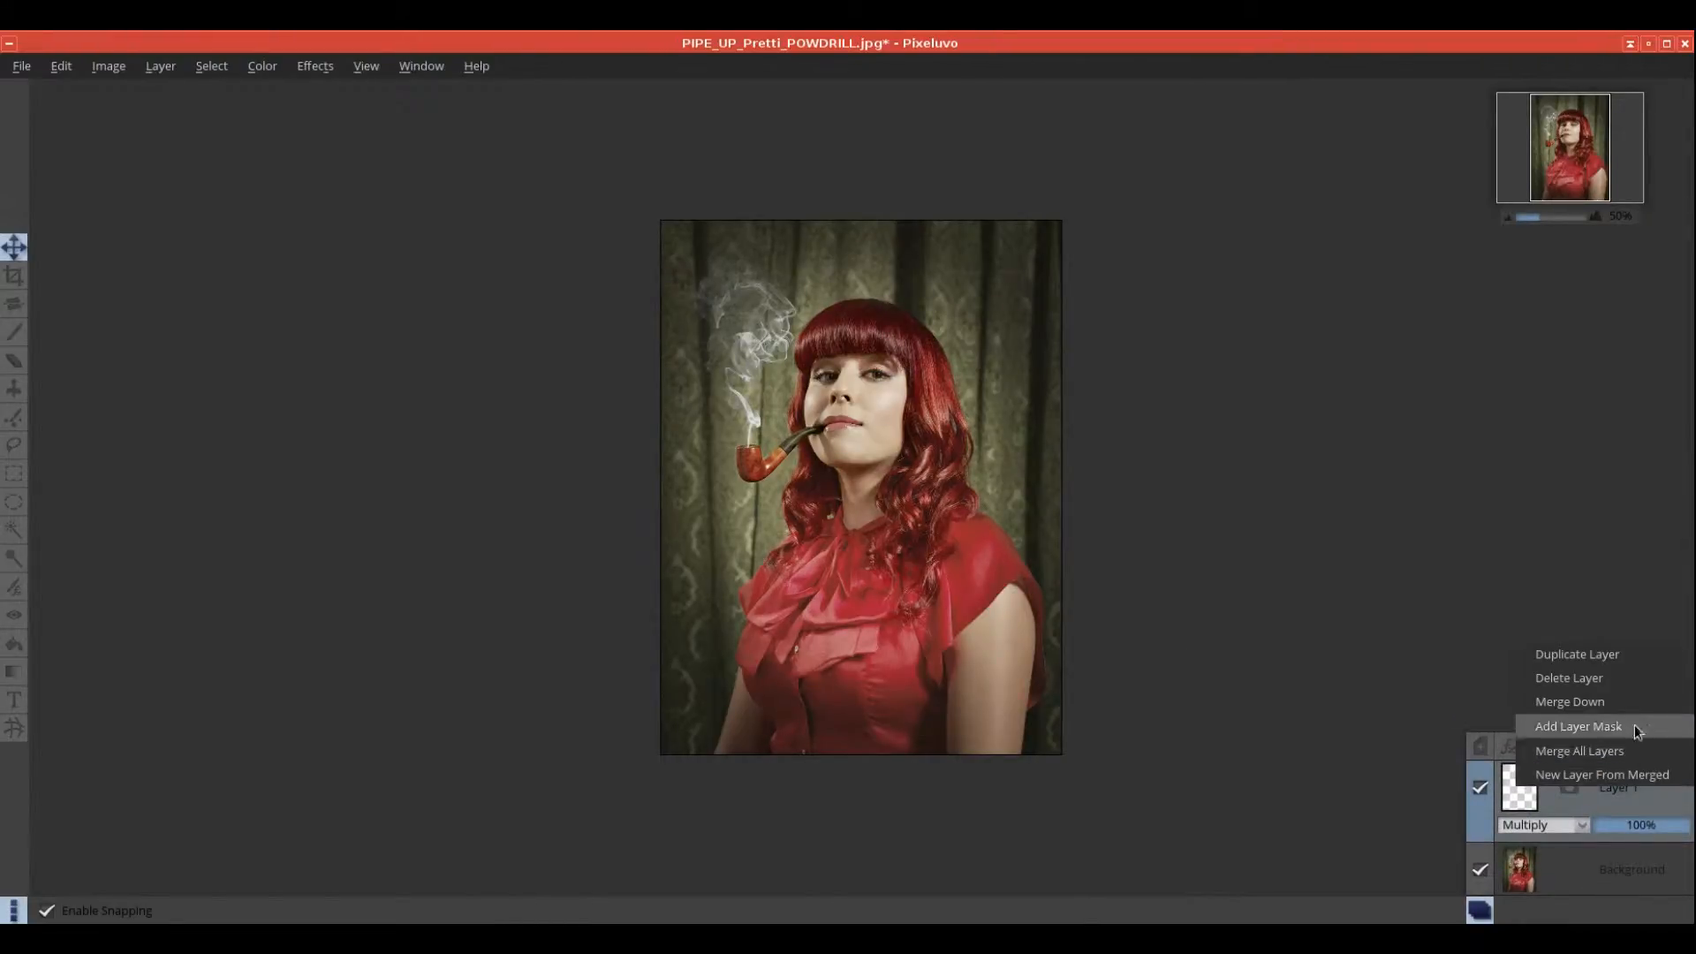
pyautogui.click(1590, 687)
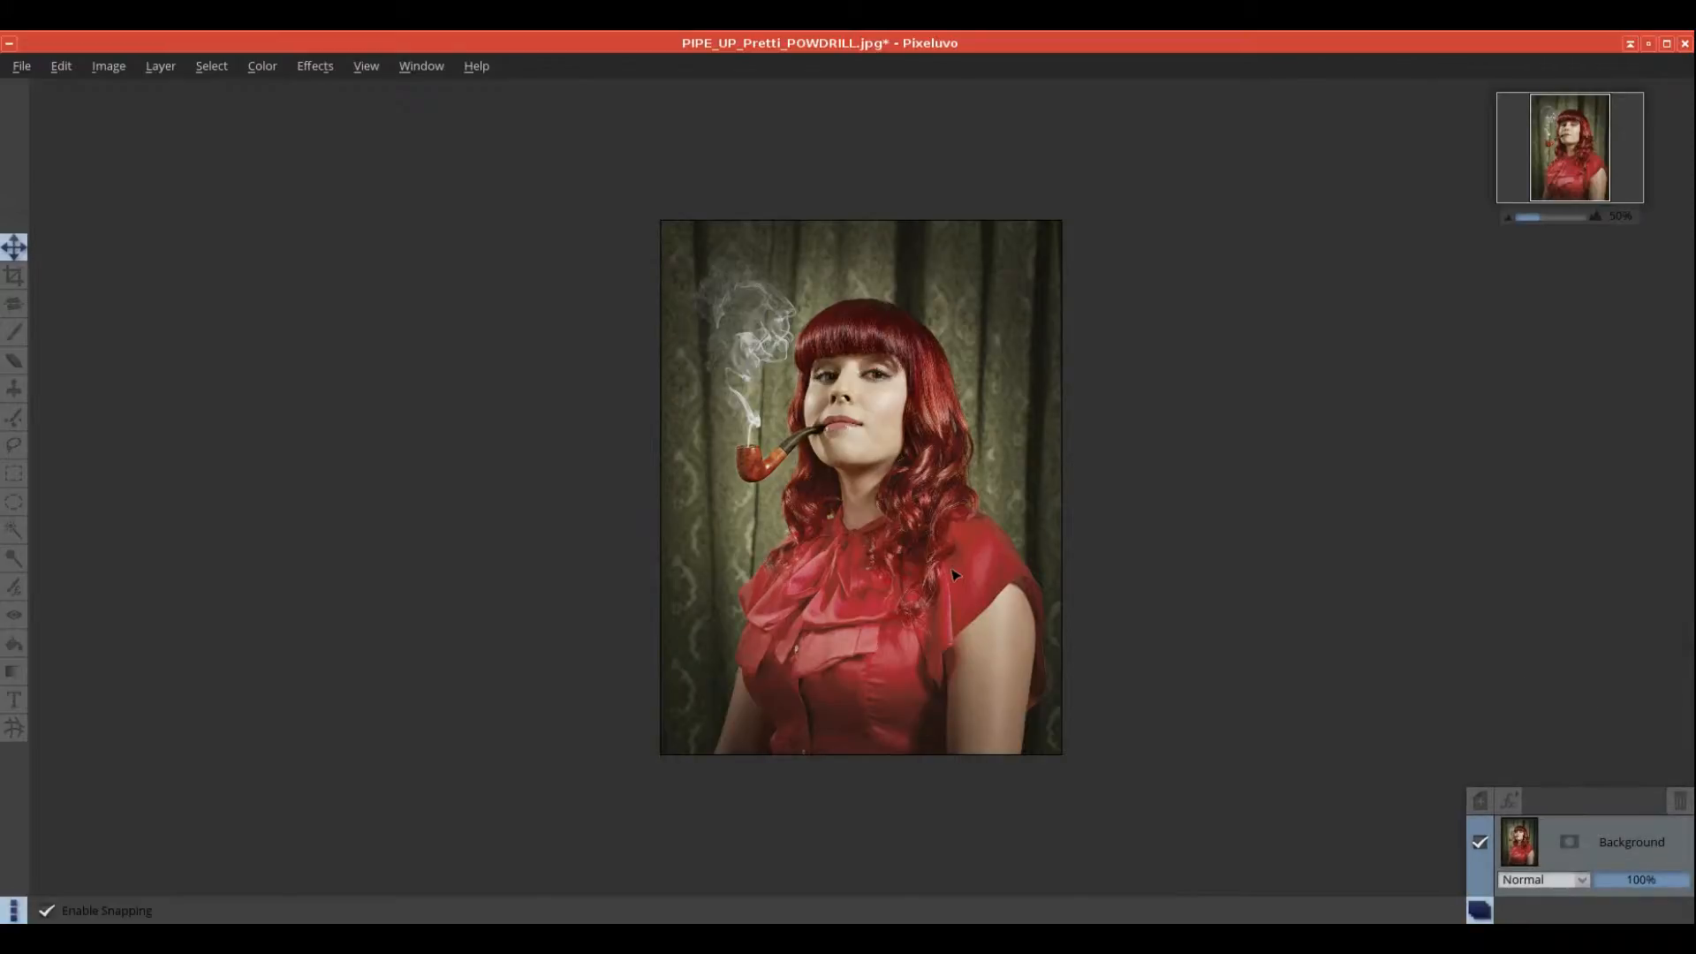
pyautogui.click(309, 67)
pyautogui.moveTo(362, 238)
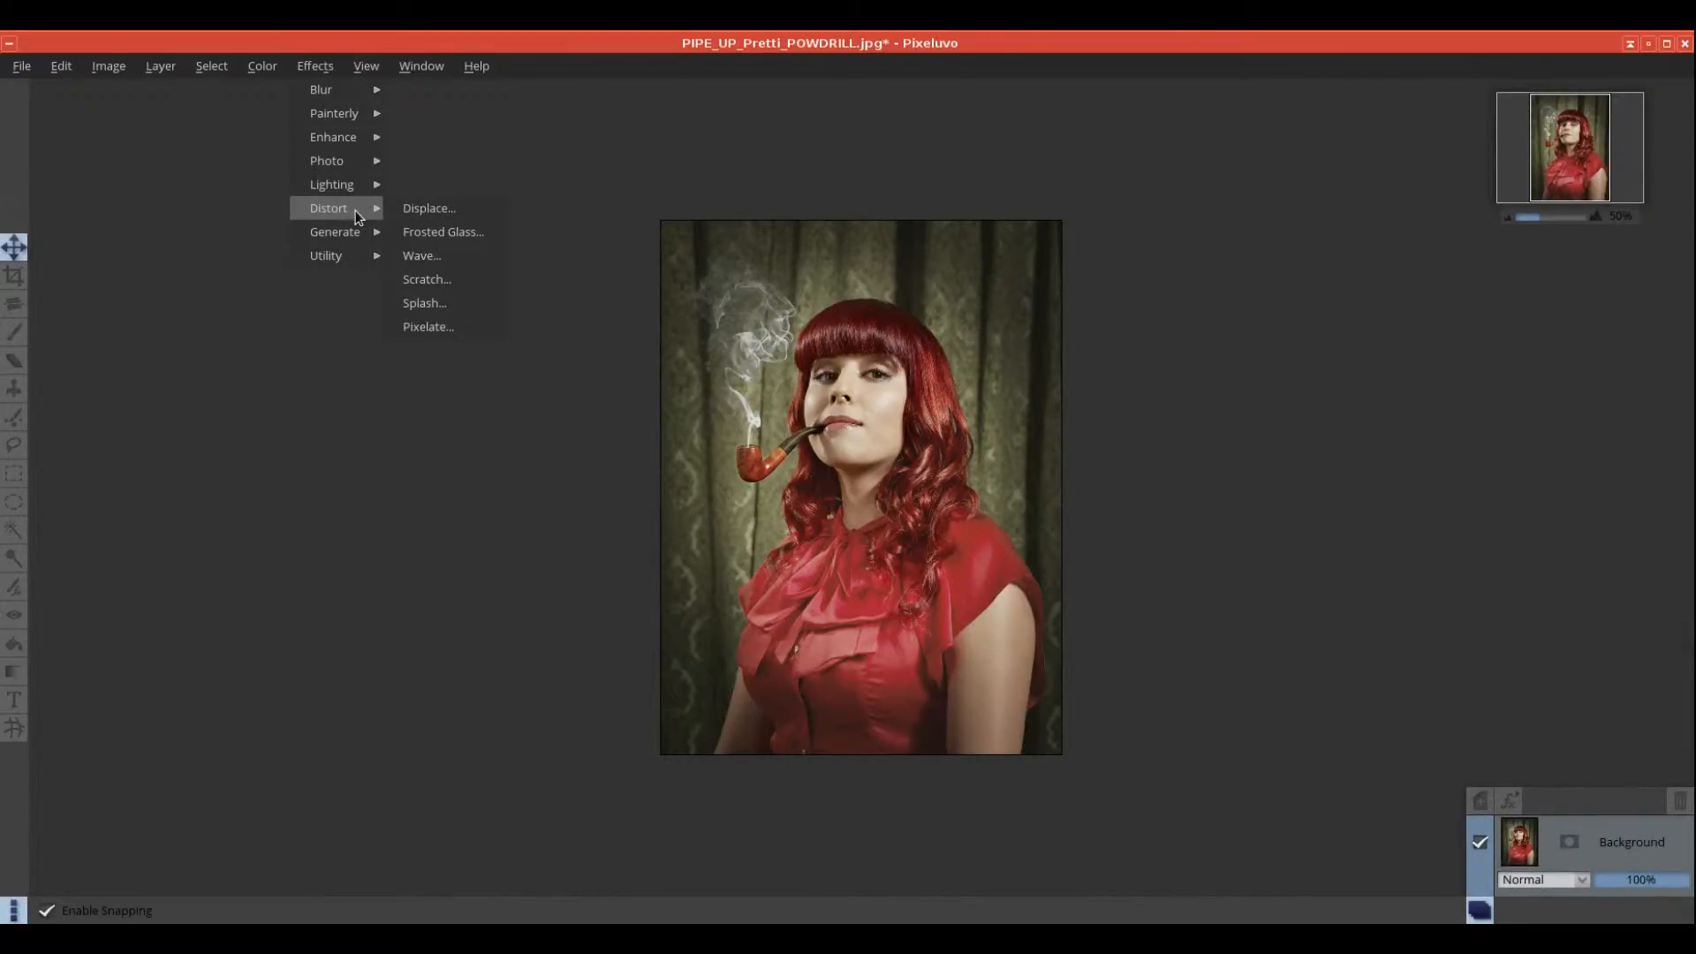
pyautogui.click(412, 209)
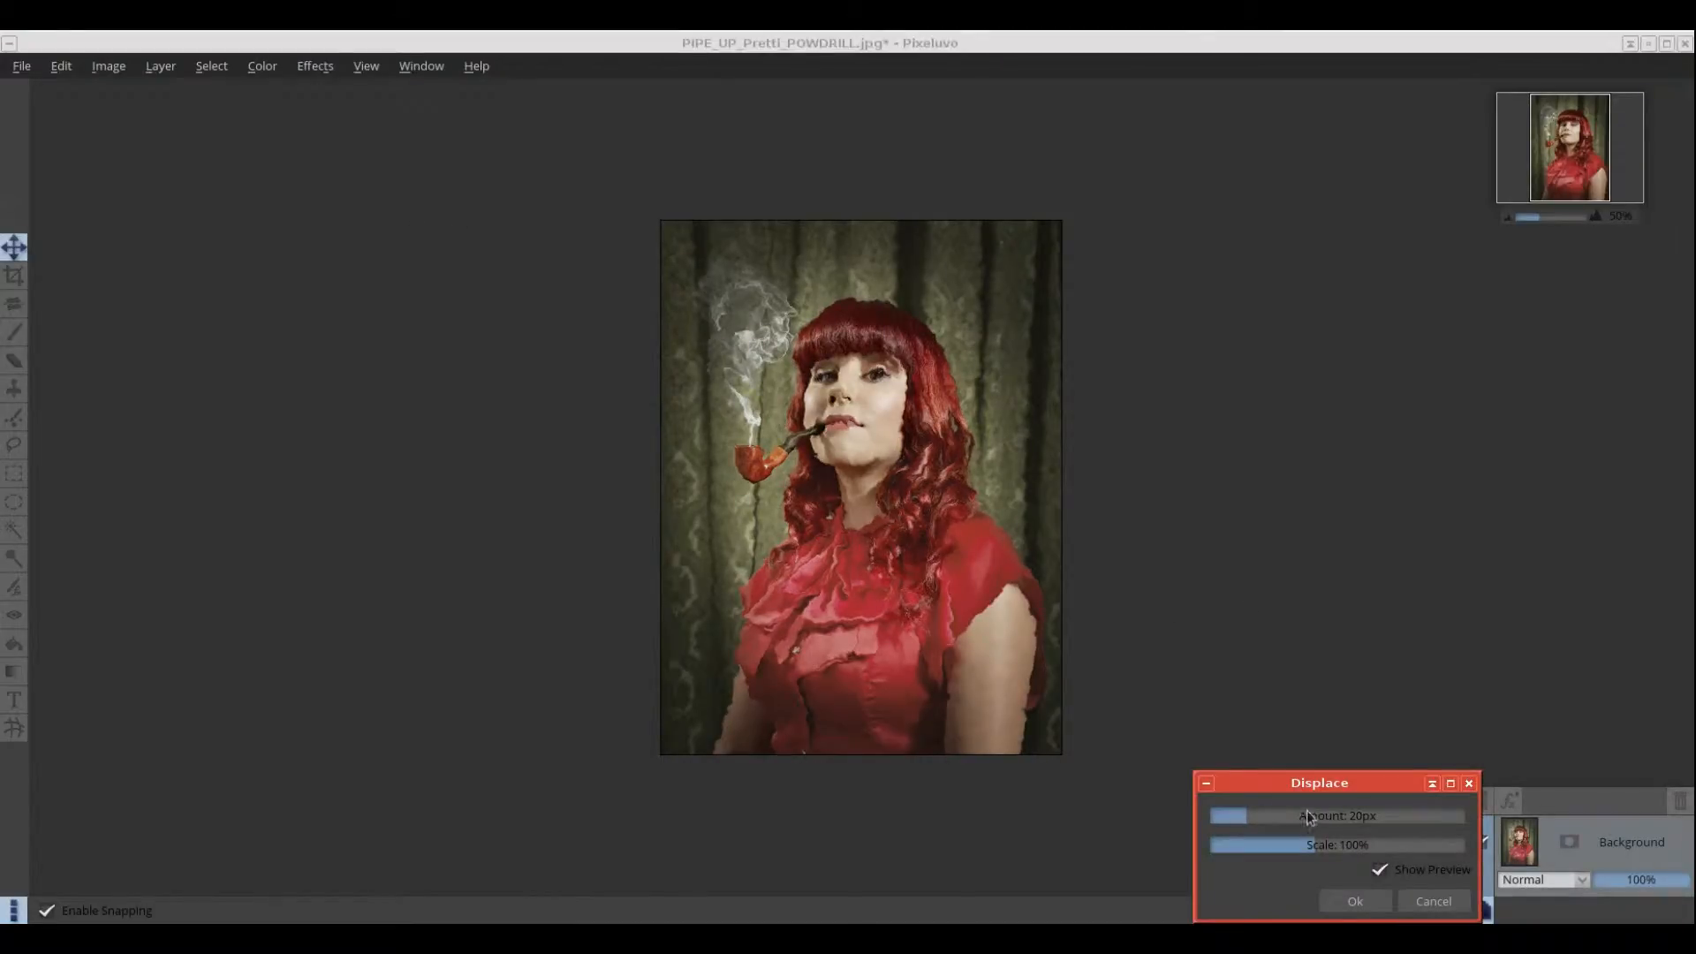
pyautogui.moveTo(1248, 814); pyautogui.dragTo(1323, 849)
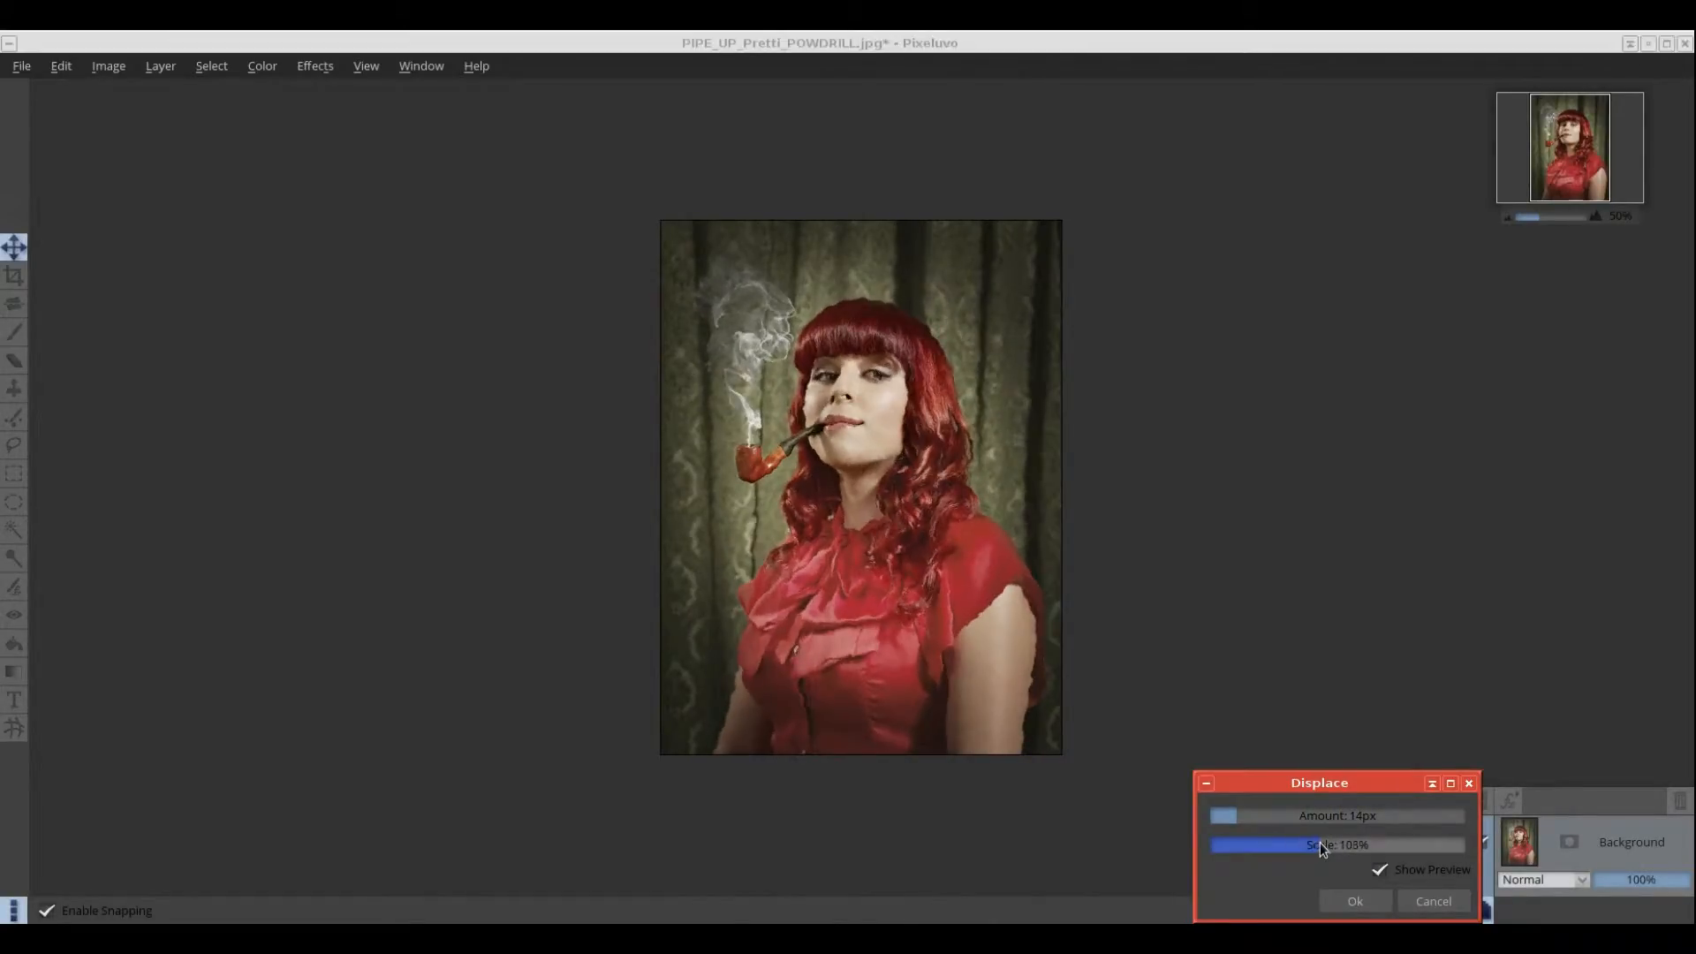
pyautogui.click(1432, 901)
pyautogui.click(308, 67)
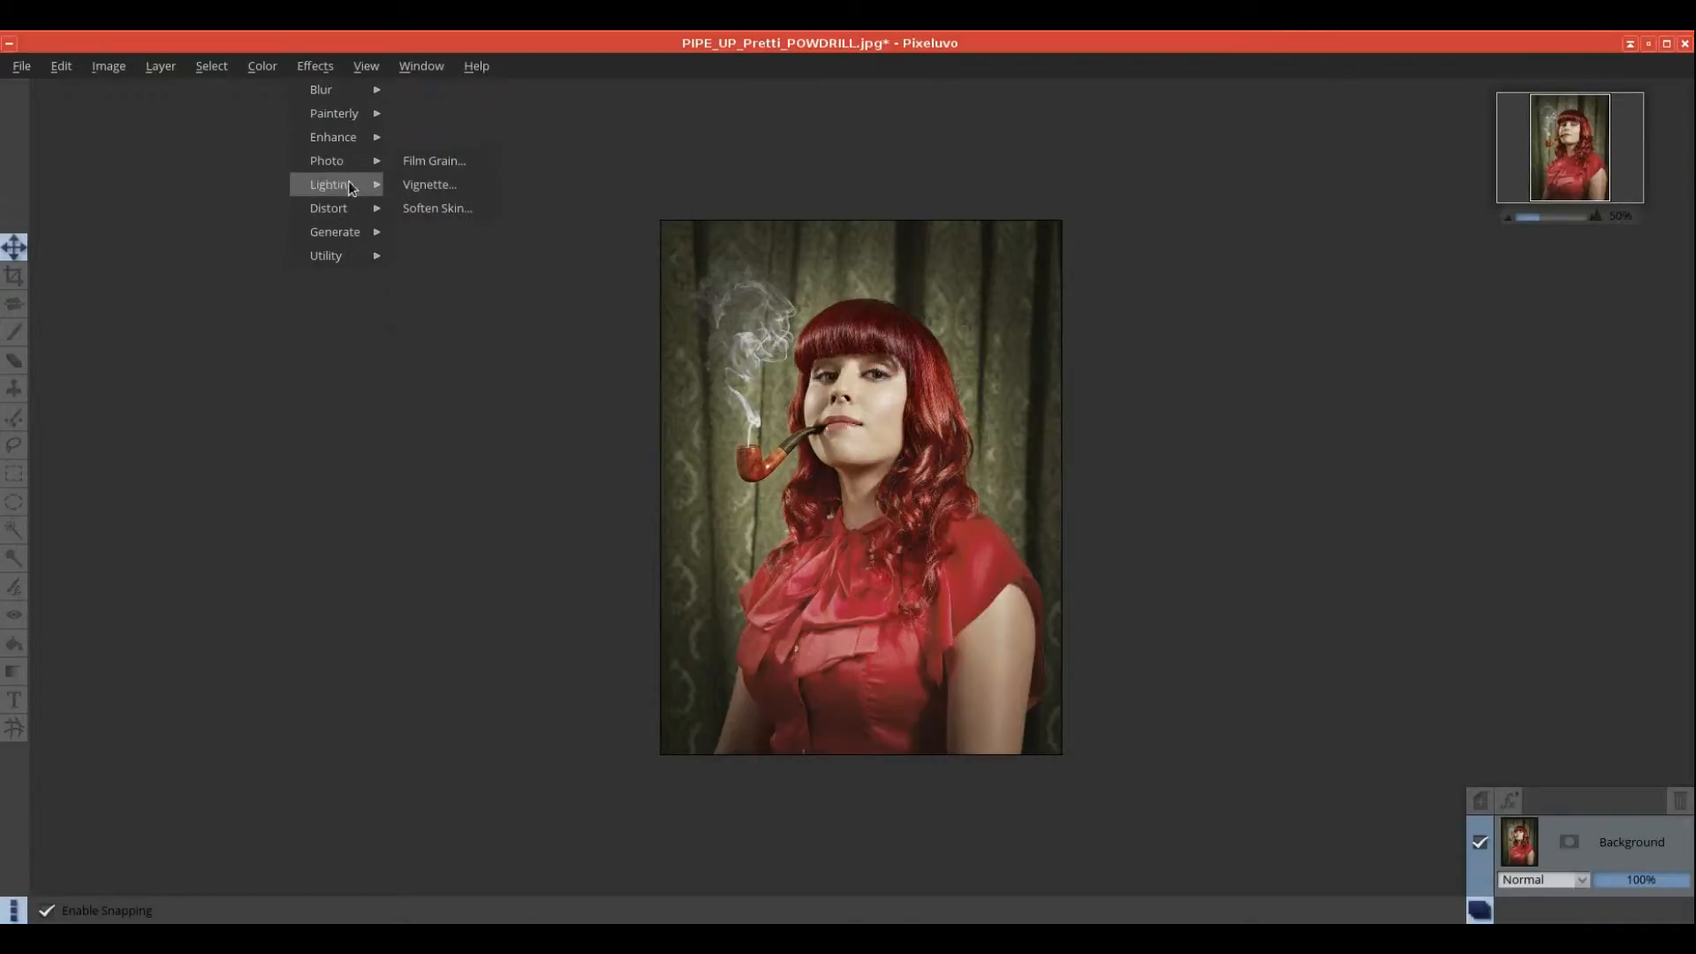
pyautogui.moveTo(349, 208)
pyautogui.click(431, 234)
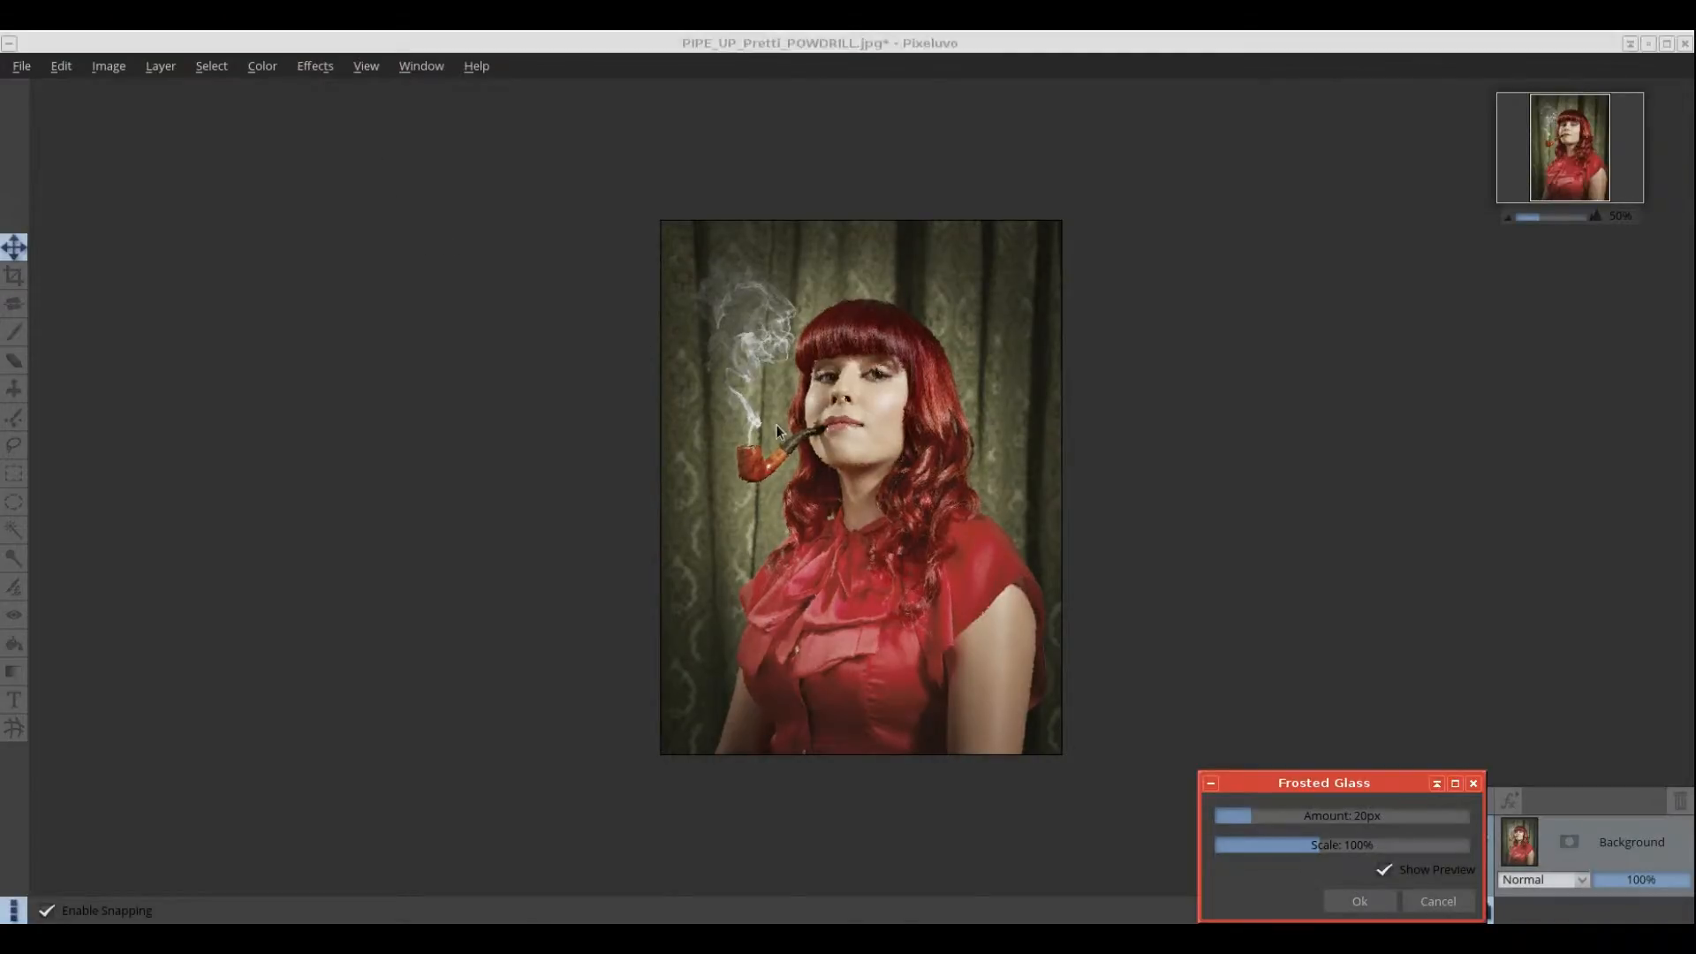
pyautogui.moveTo(1259, 822); pyautogui.dragTo(1318, 844)
pyautogui.click(1435, 898)
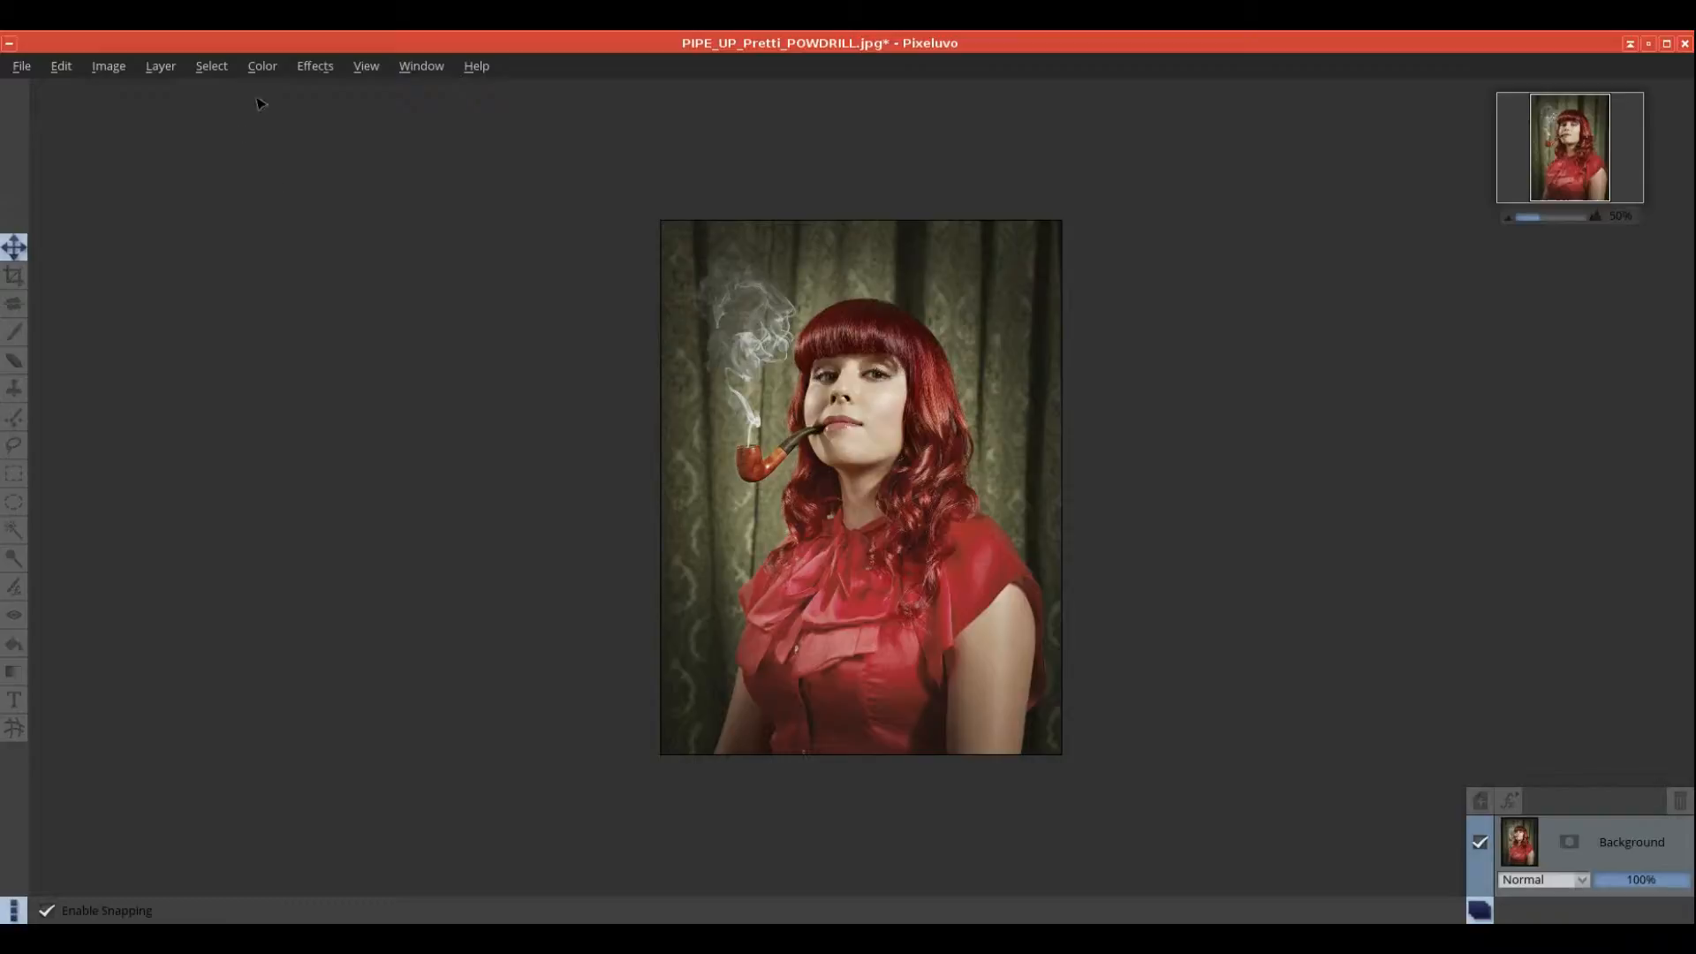
pyautogui.click(314, 66)
pyautogui.moveTo(341, 211)
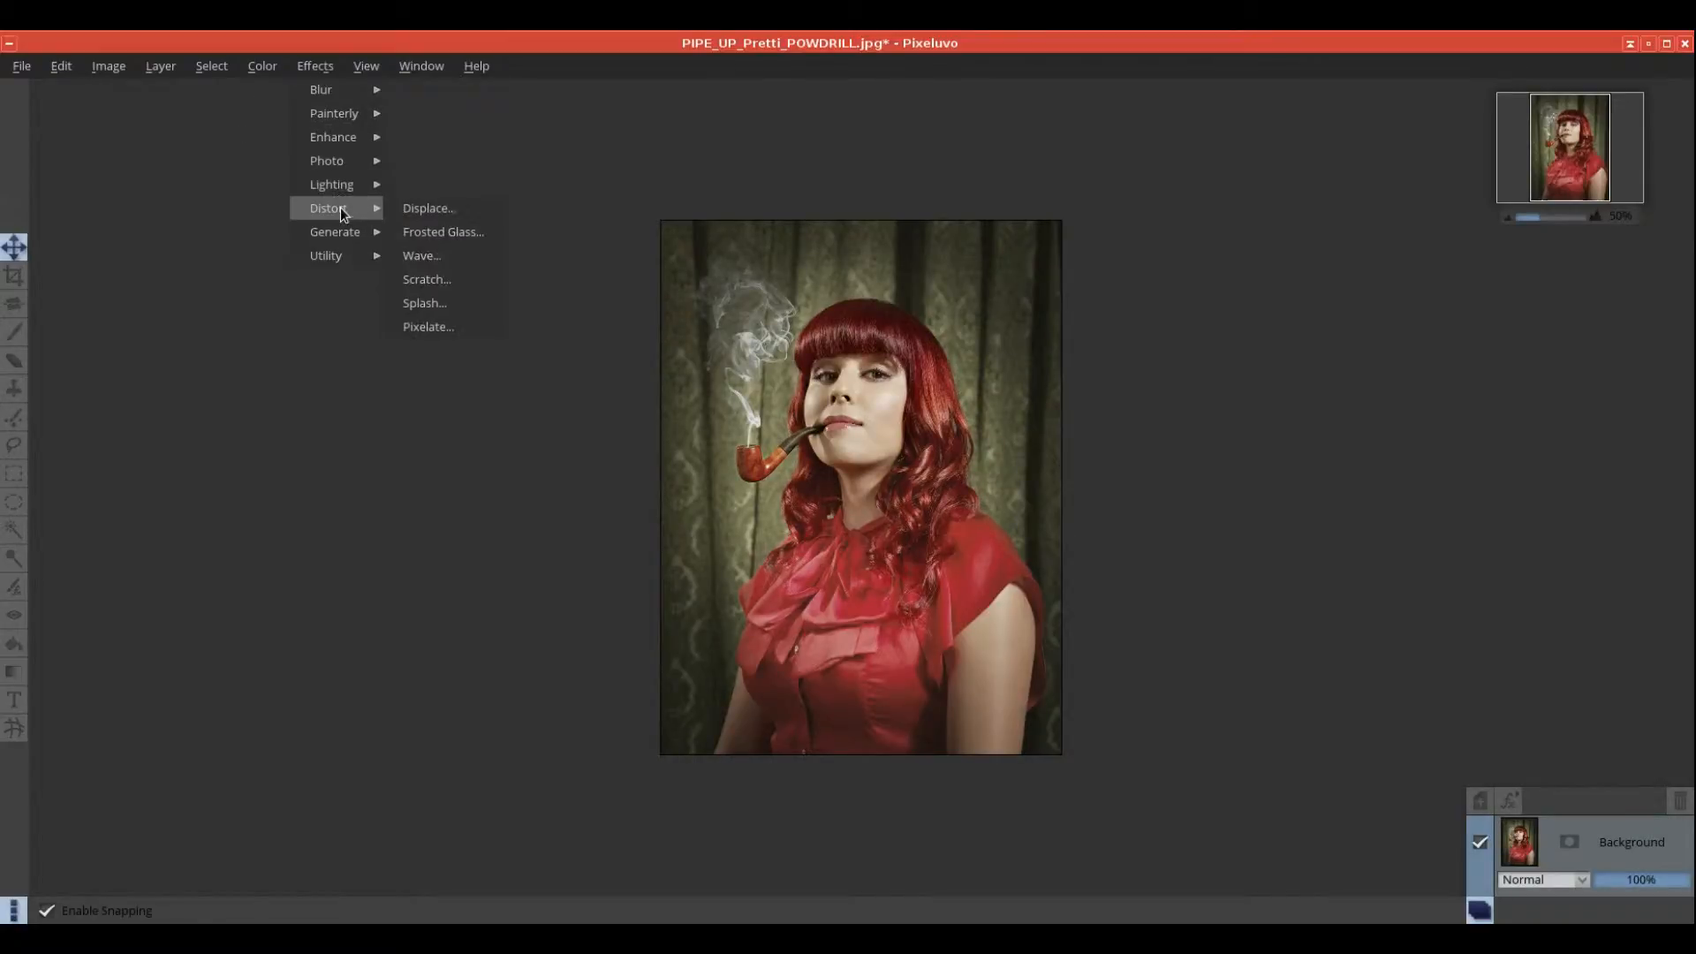
pyautogui.click(421, 255)
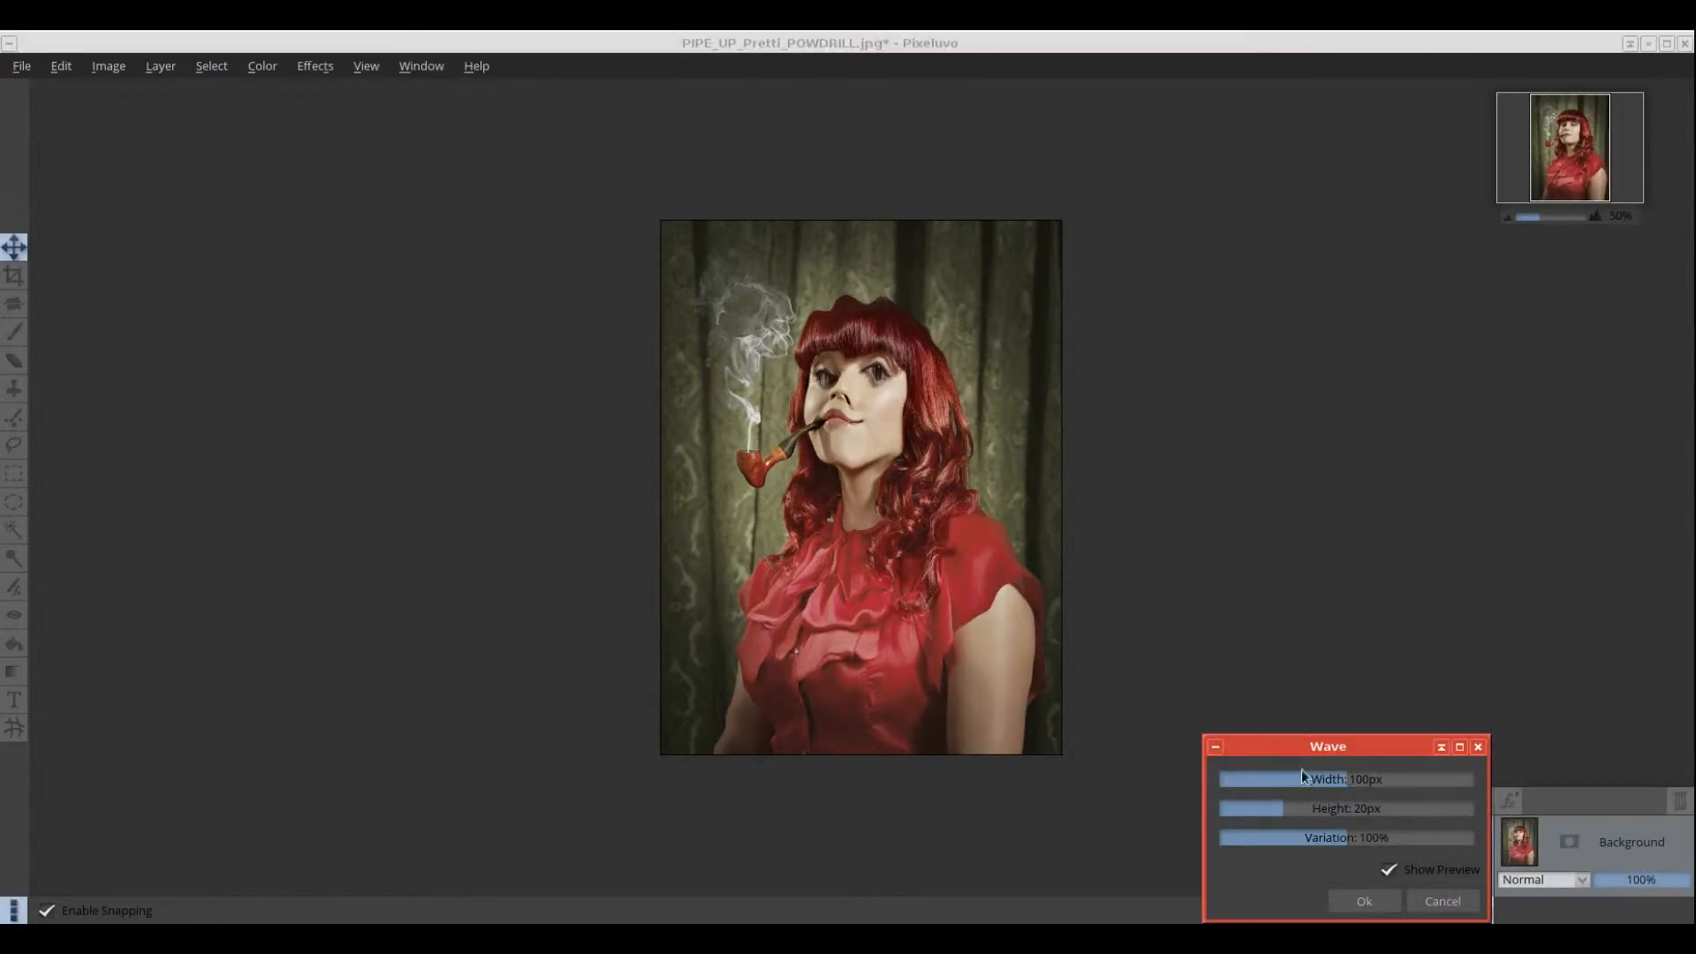
pyautogui.moveTo(1334, 779)
pyautogui.mouseDown()
pyautogui.moveTo(1370, 779)
pyautogui.moveTo(1296, 779)
pyautogui.moveTo(1367, 779)
pyautogui.moveTo(1312, 779)
pyautogui.mouseUp()
pyautogui.click(1442, 901)
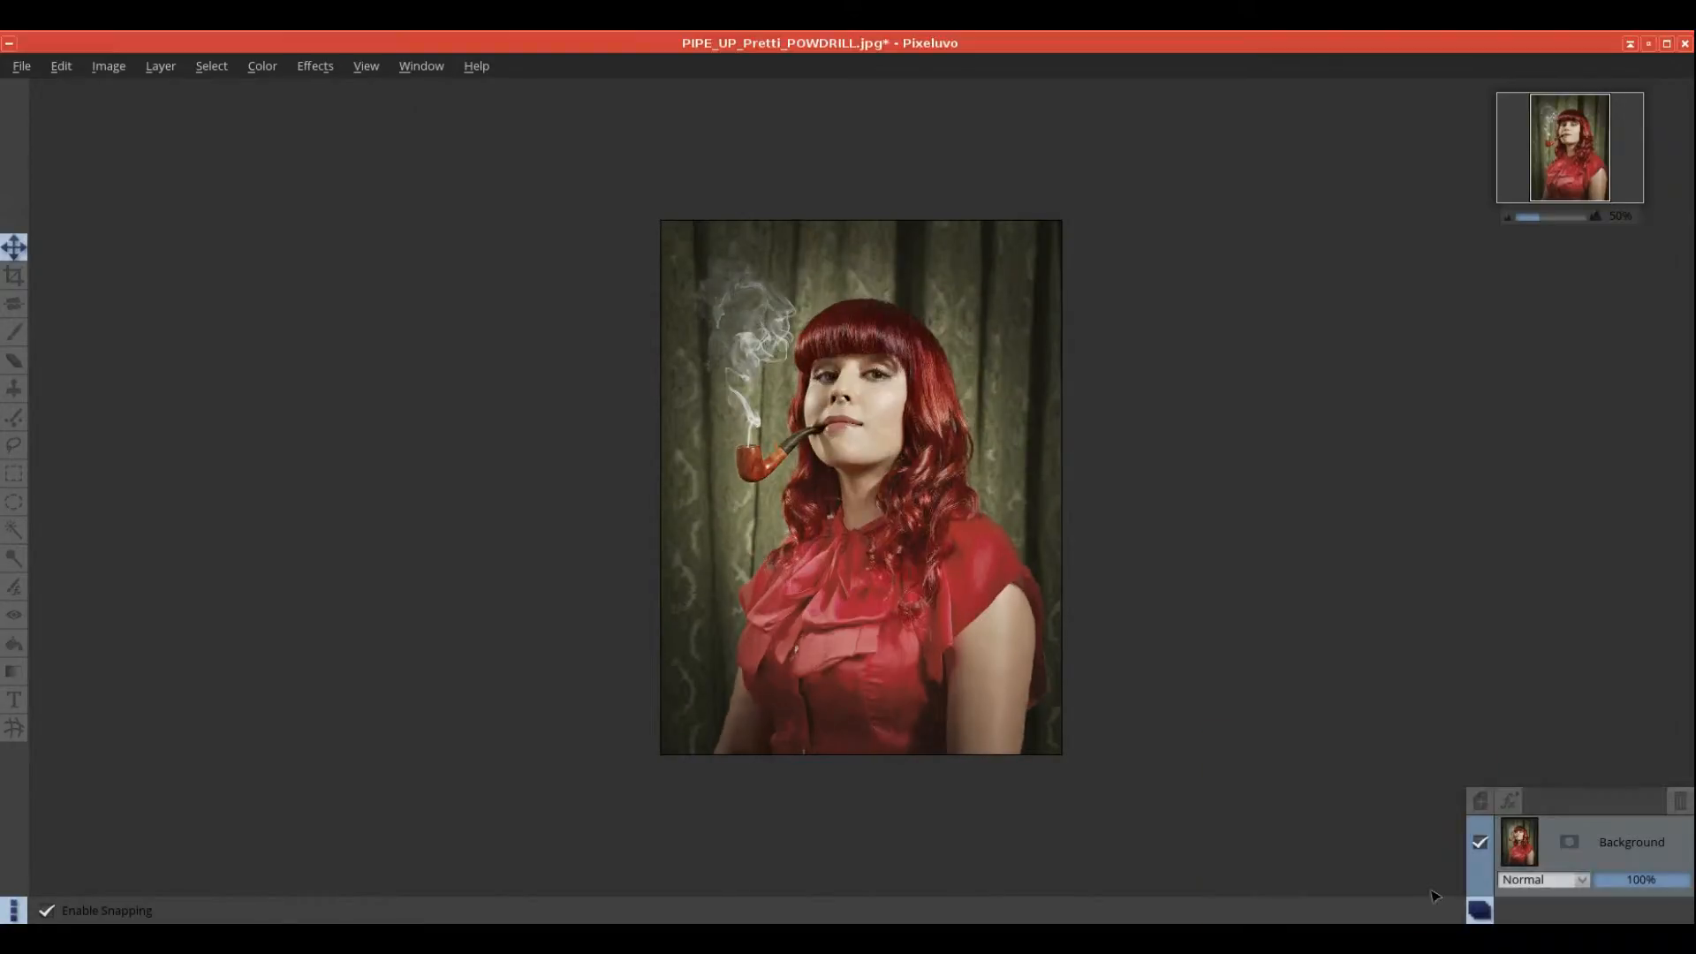
pyautogui.click(316, 67)
pyautogui.moveTo(343, 214)
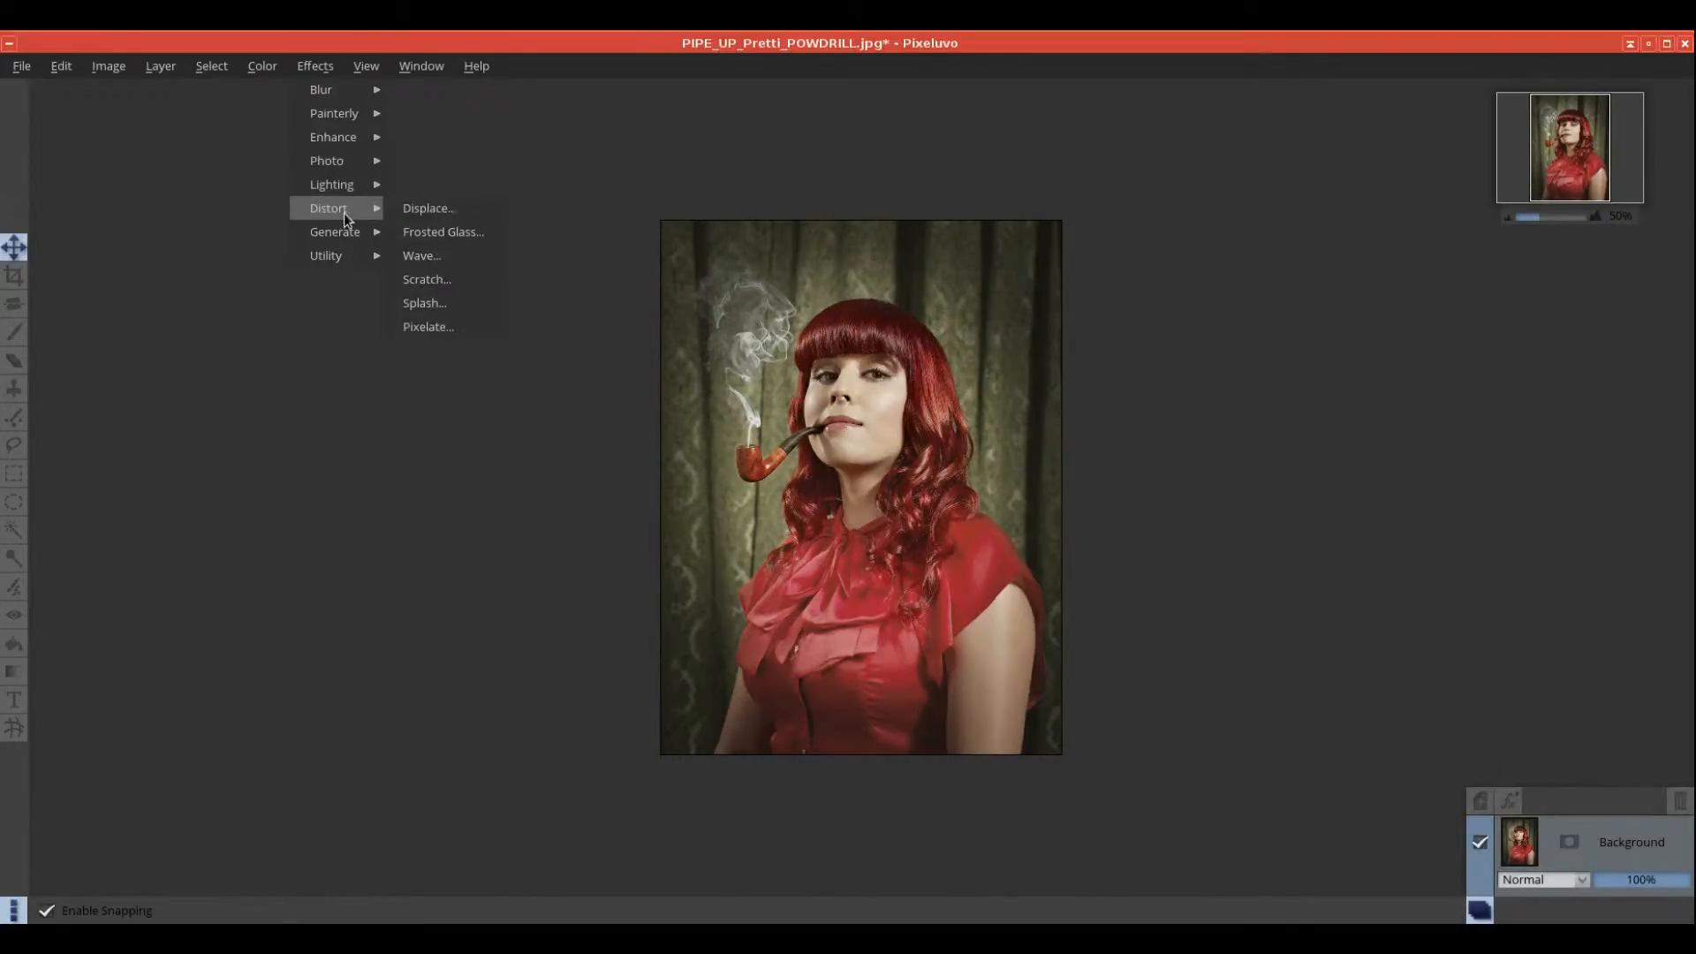
pyautogui.click(436, 280)
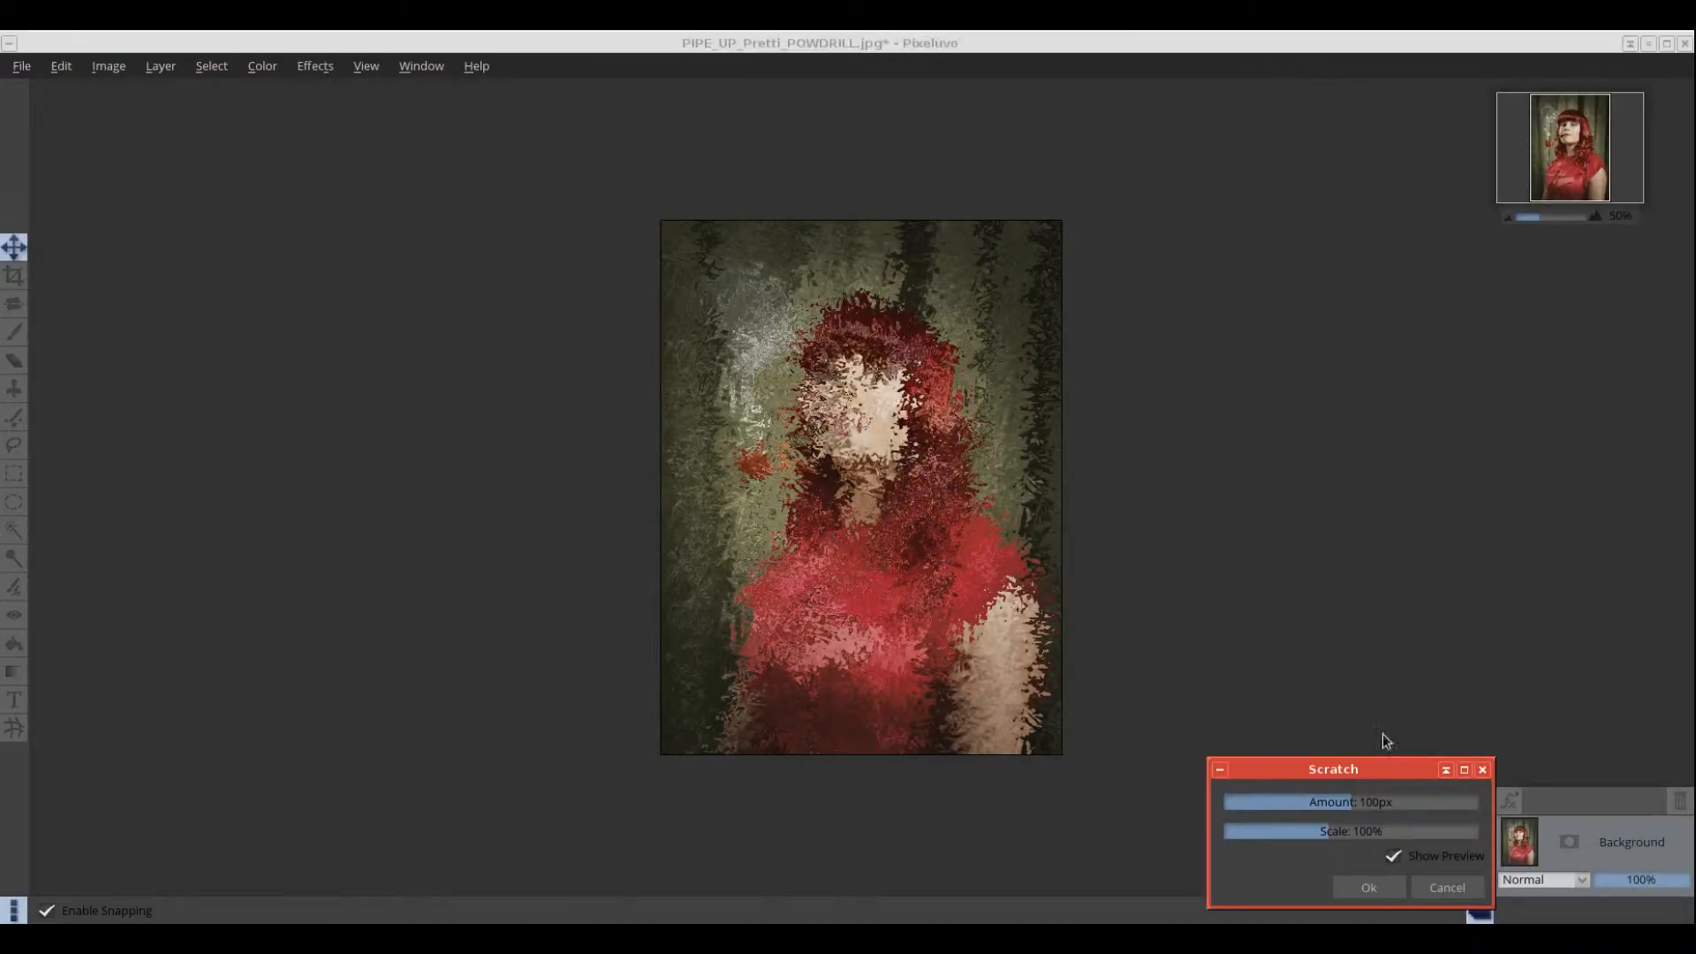
pyautogui.moveTo(1354, 804); pyautogui.dragTo(1429, 803)
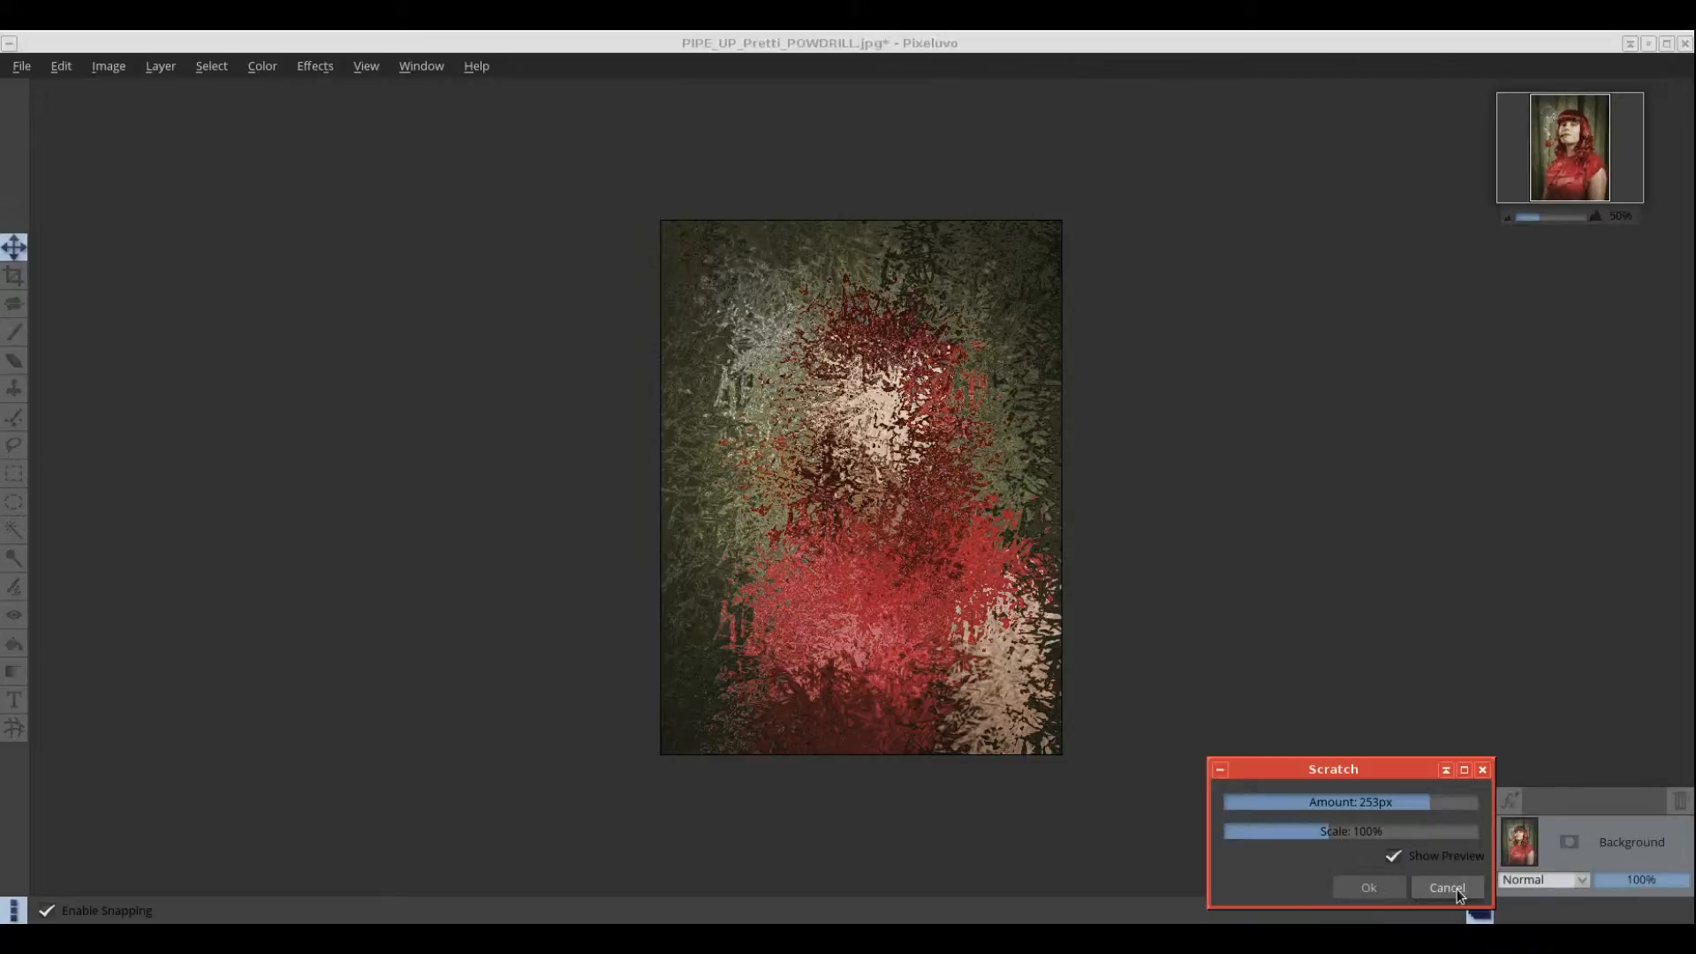
pyautogui.click(1449, 887)
pyautogui.click(314, 67)
pyautogui.moveTo(346, 194)
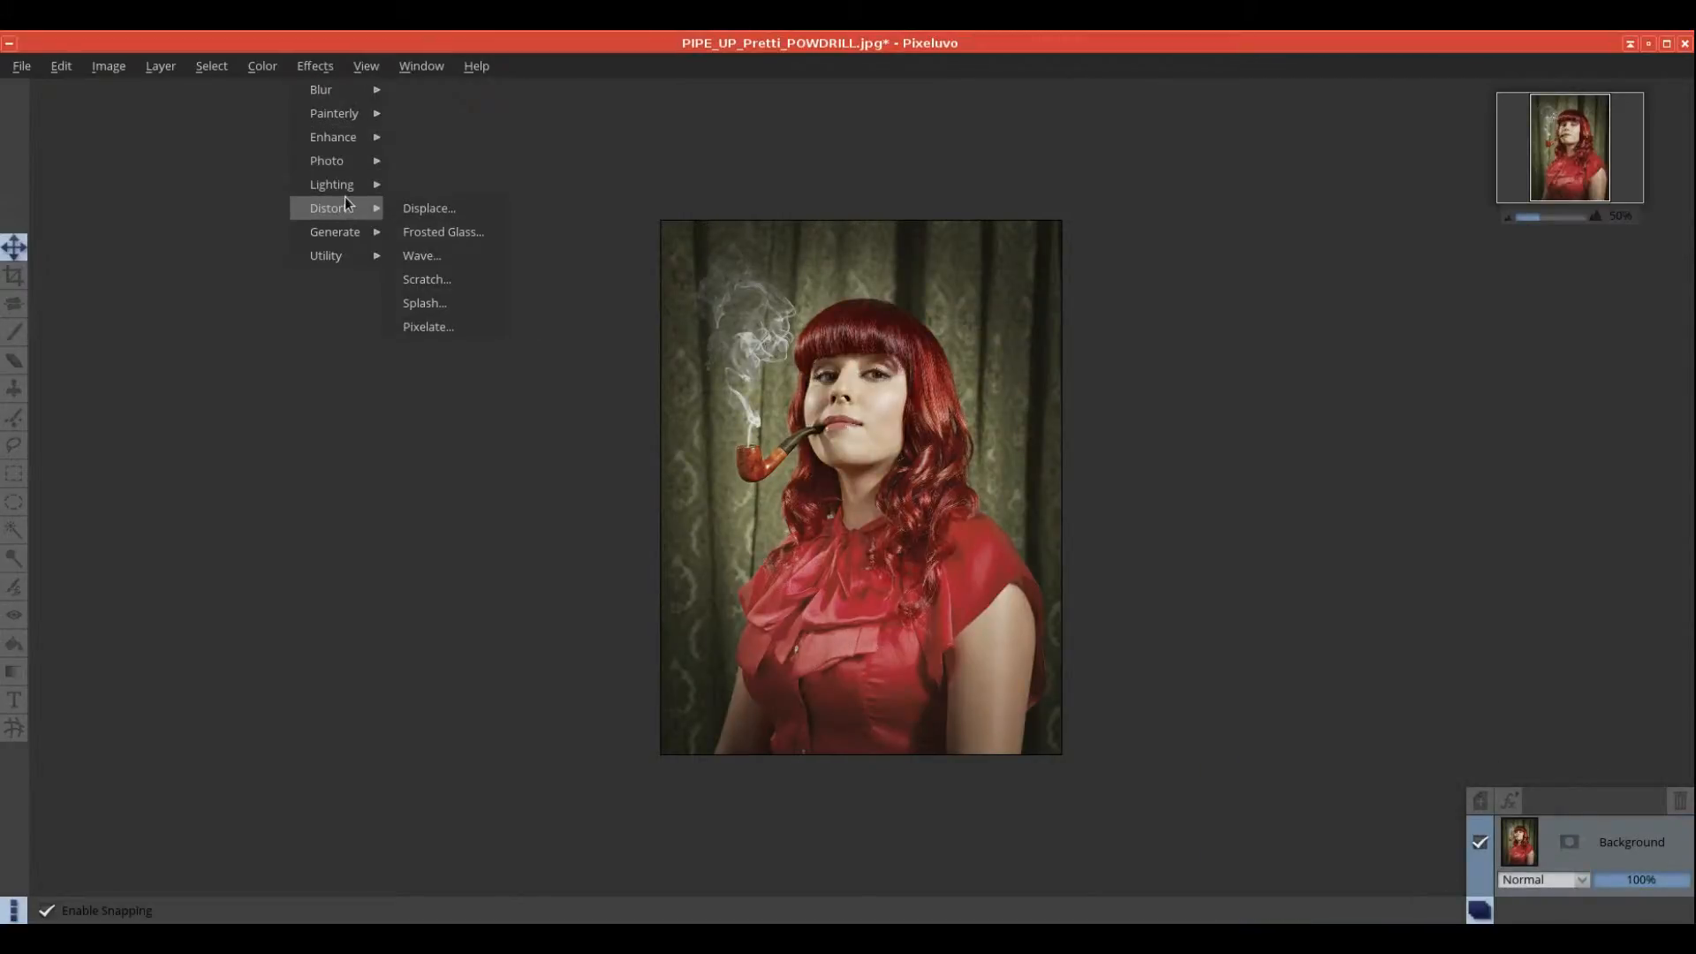
pyautogui.click(424, 303)
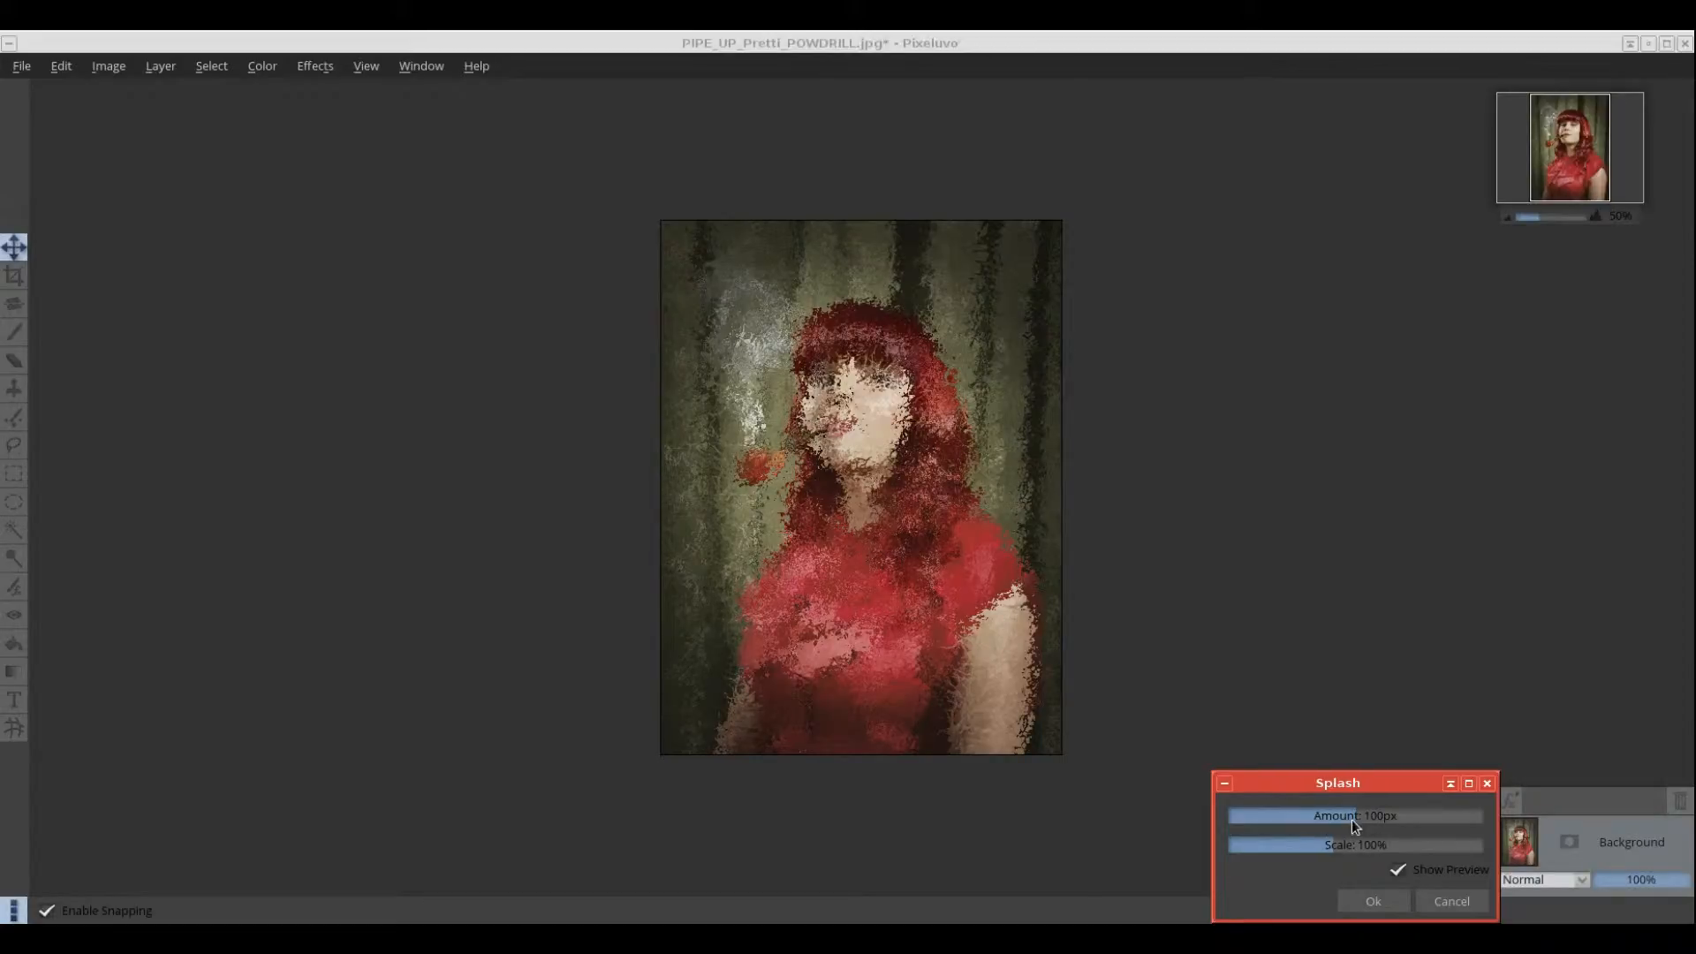
pyautogui.moveTo(1352, 819); pyautogui.dragTo(1319, 858)
pyautogui.click(1482, 908)
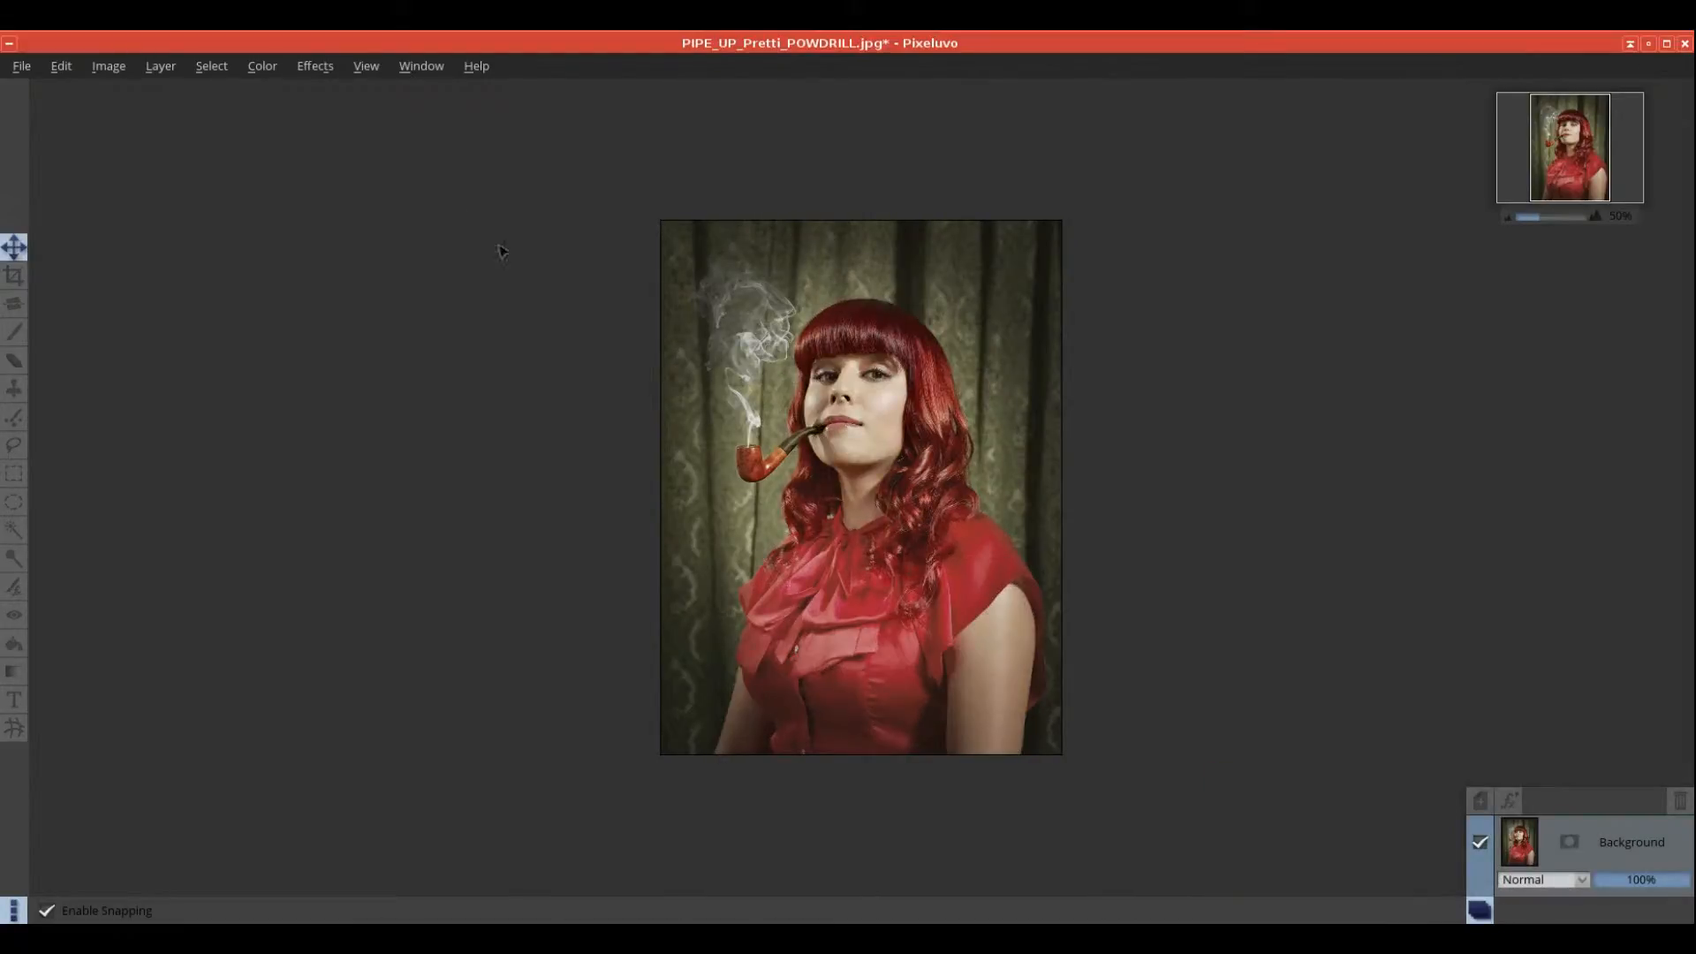
pyautogui.click(320, 68)
pyautogui.moveTo(345, 205)
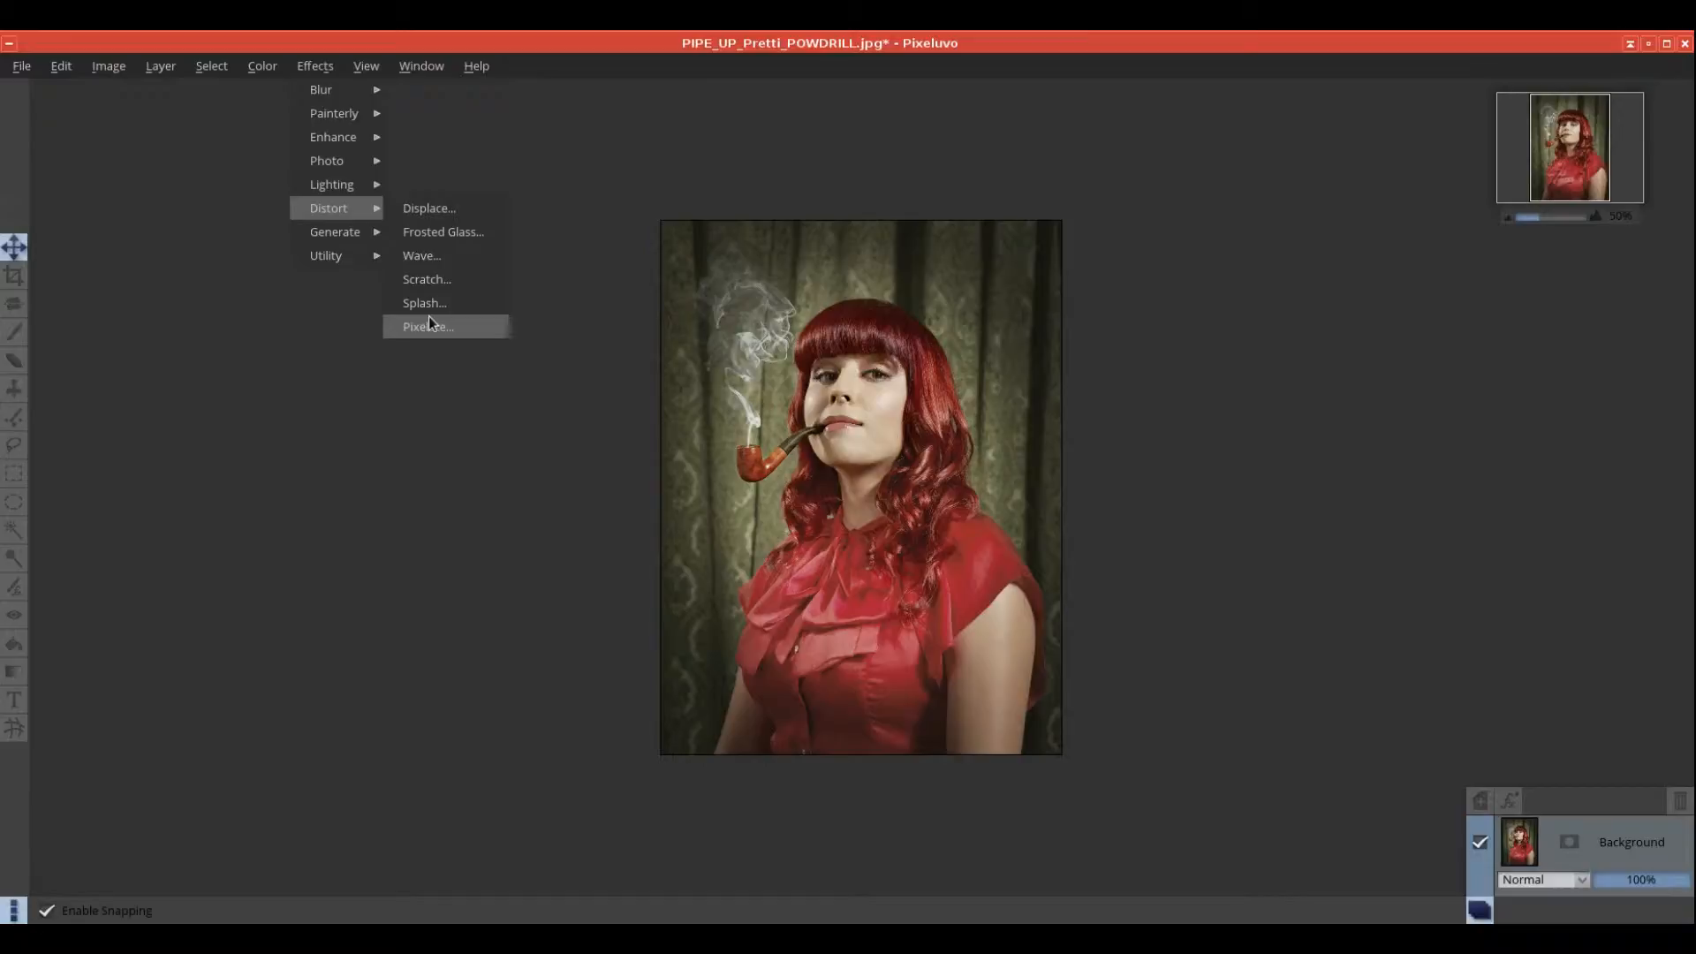
pyautogui.click(458, 327)
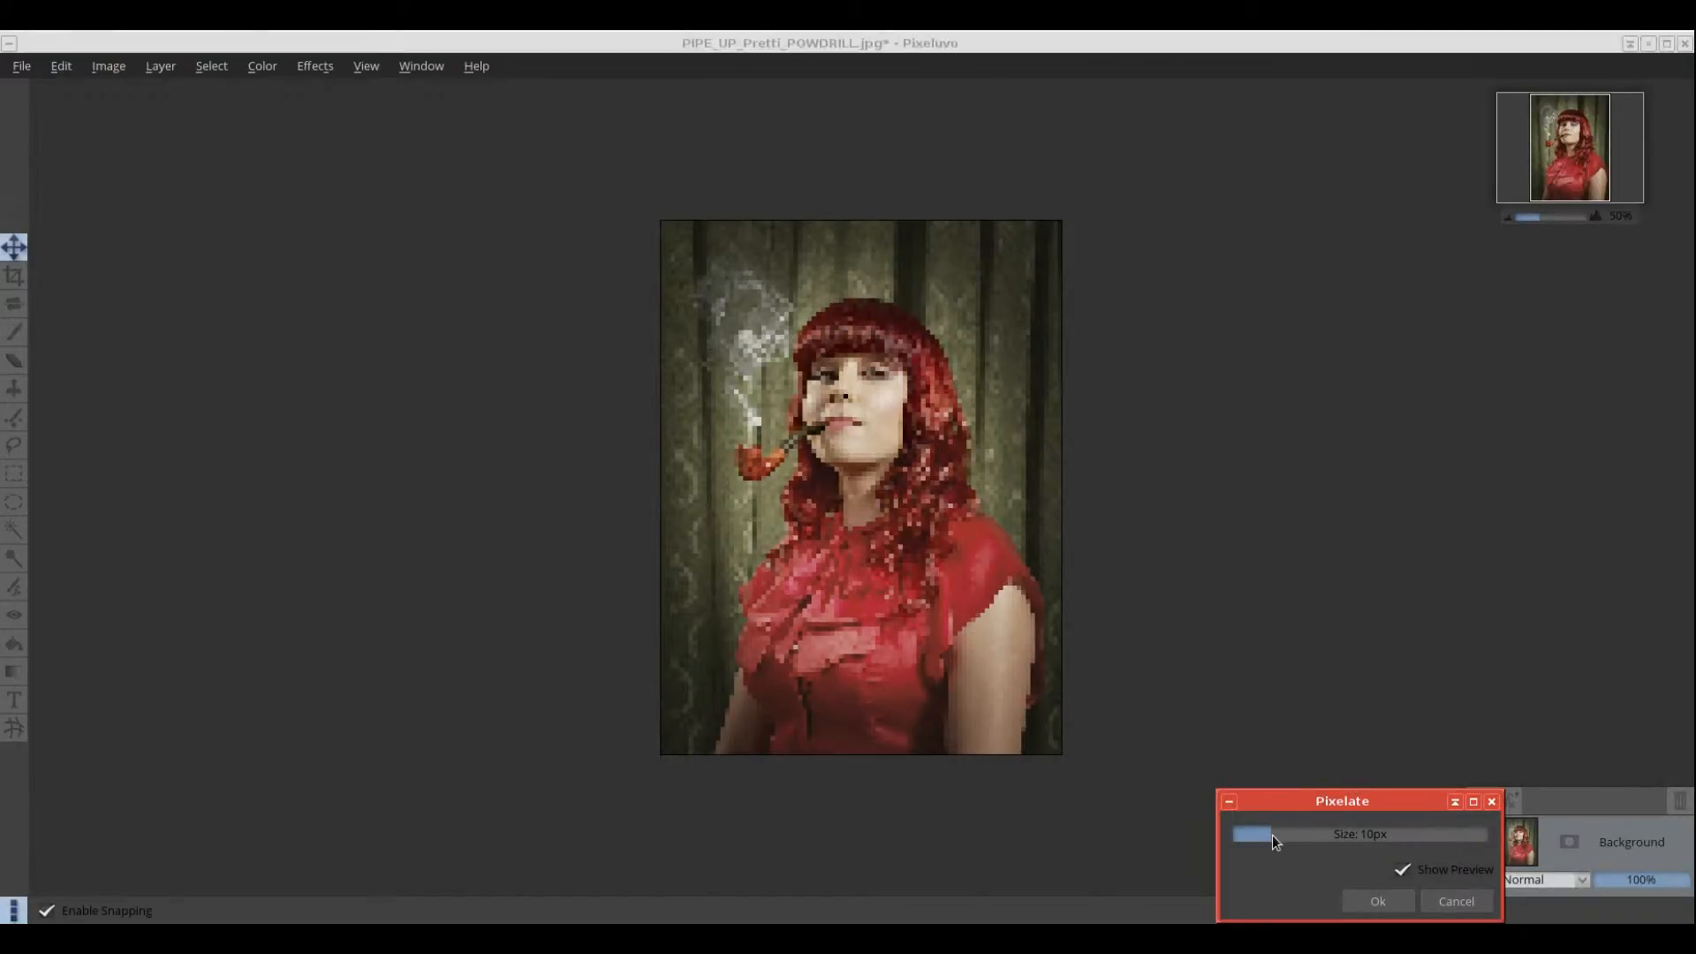
pyautogui.moveTo(1272, 835)
pyautogui.mouseDown()
pyautogui.moveTo(1301, 832)
pyautogui.moveTo(1274, 831)
pyautogui.mouseUp()
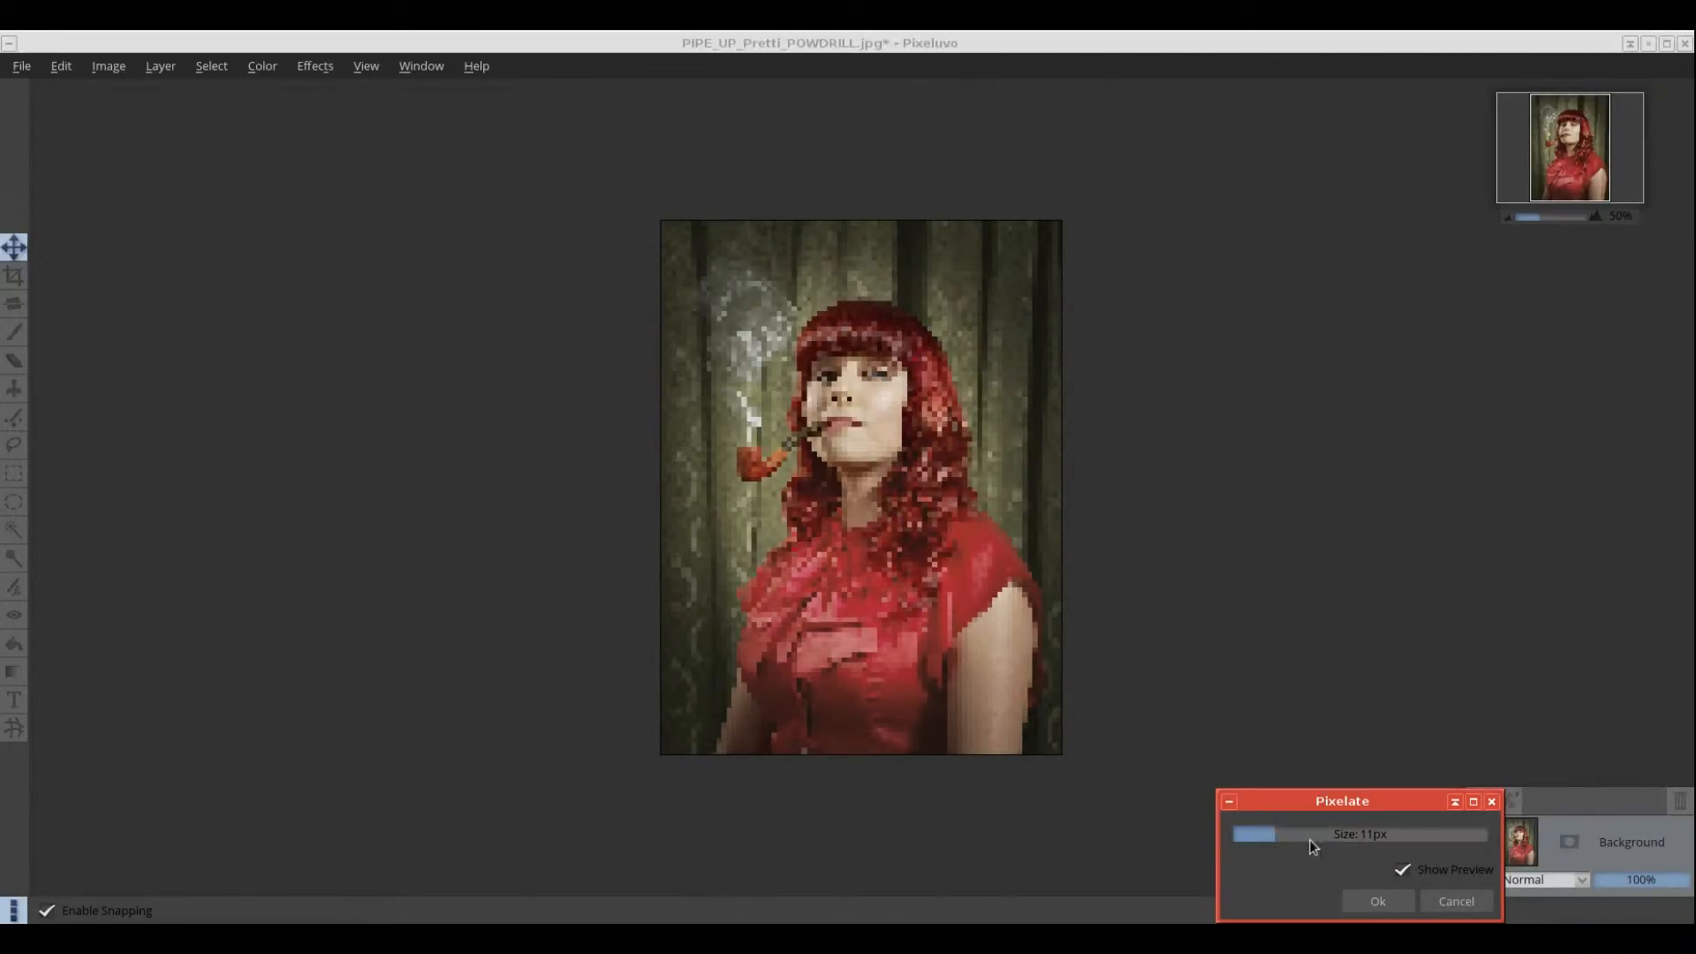
pyautogui.click(1456, 901)
pyautogui.click(304, 69)
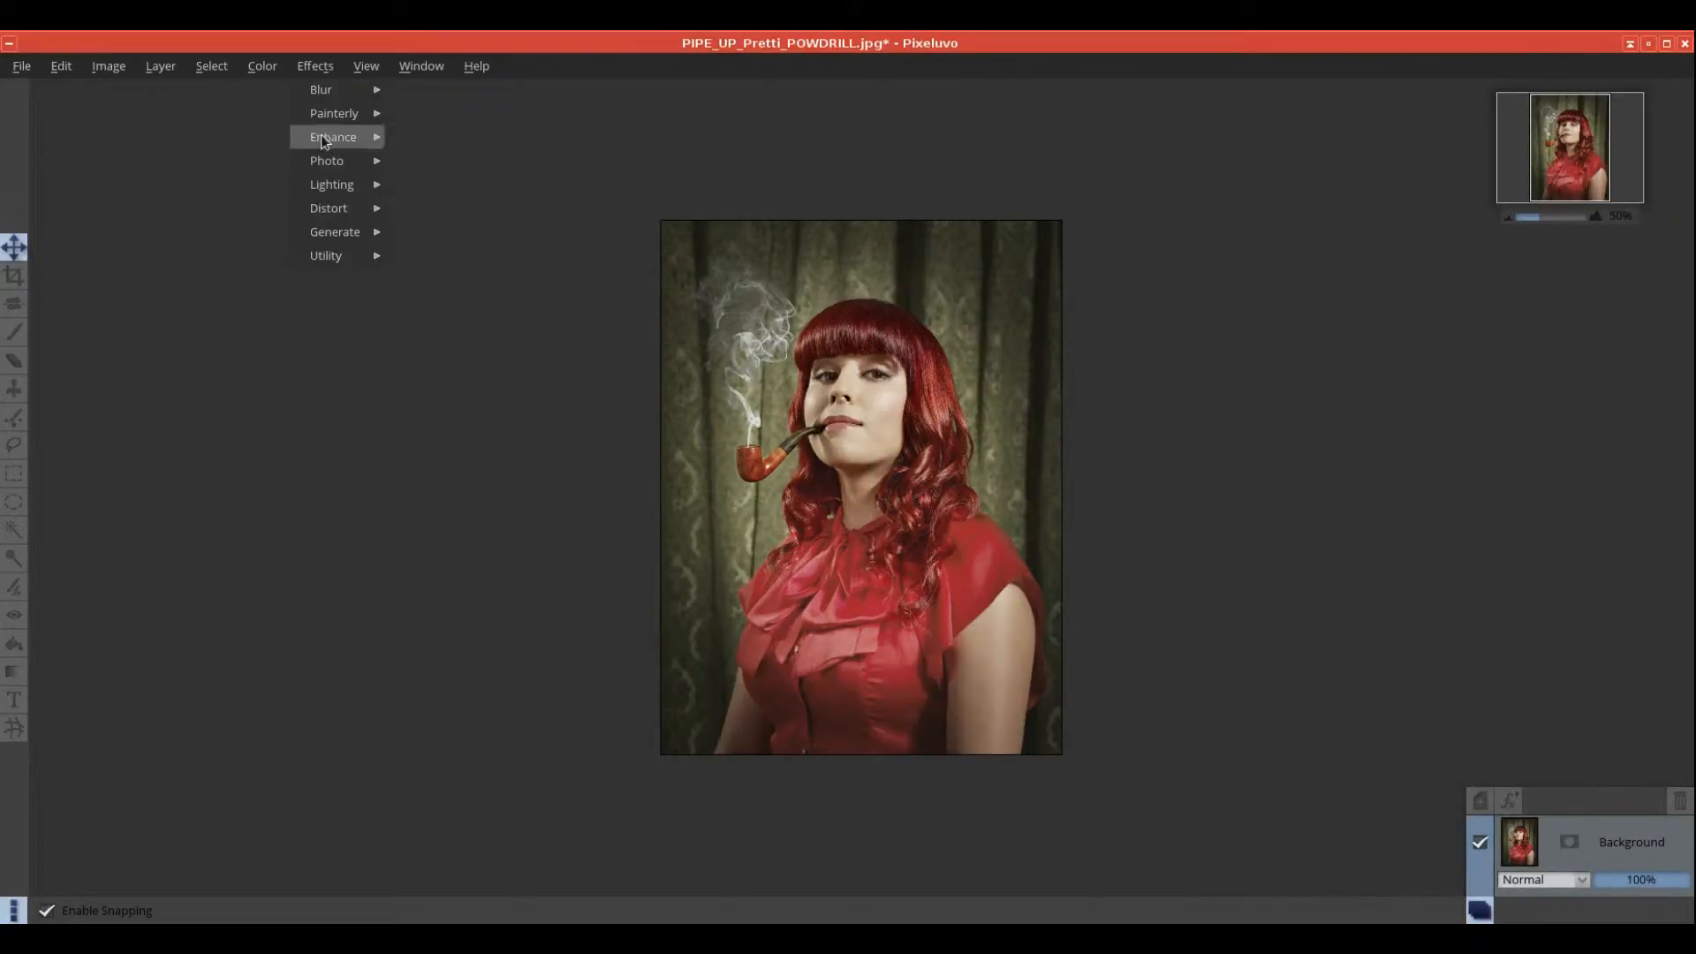
pyautogui.moveTo(340, 192)
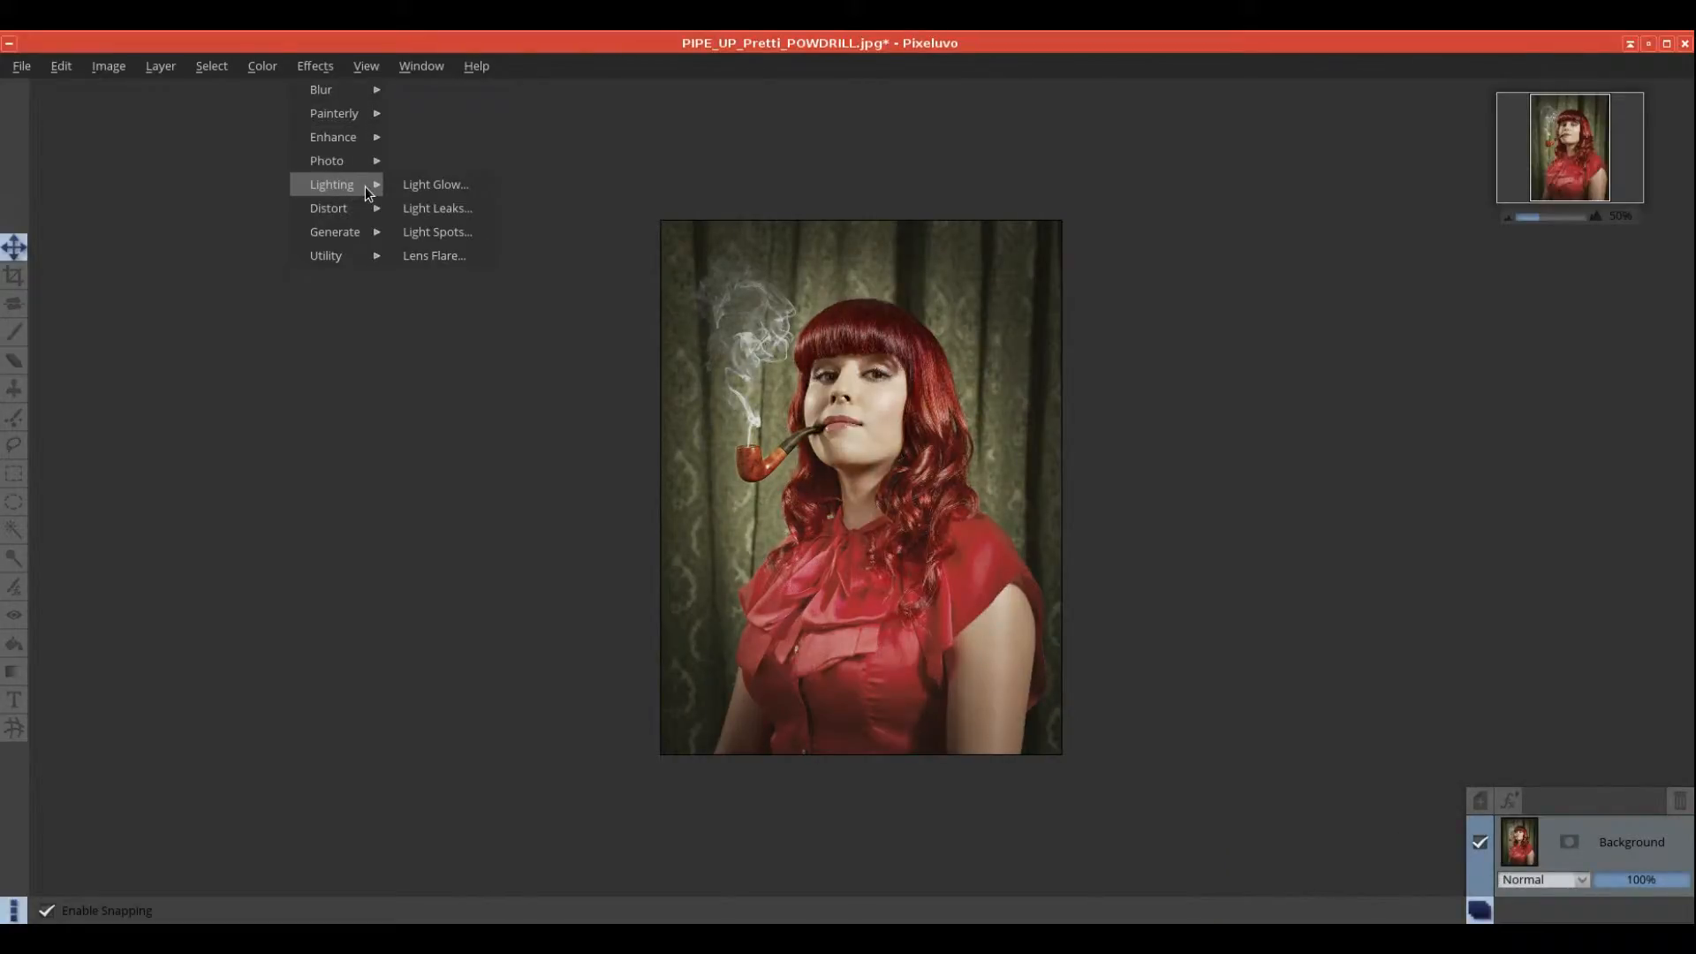
pyautogui.click(424, 187)
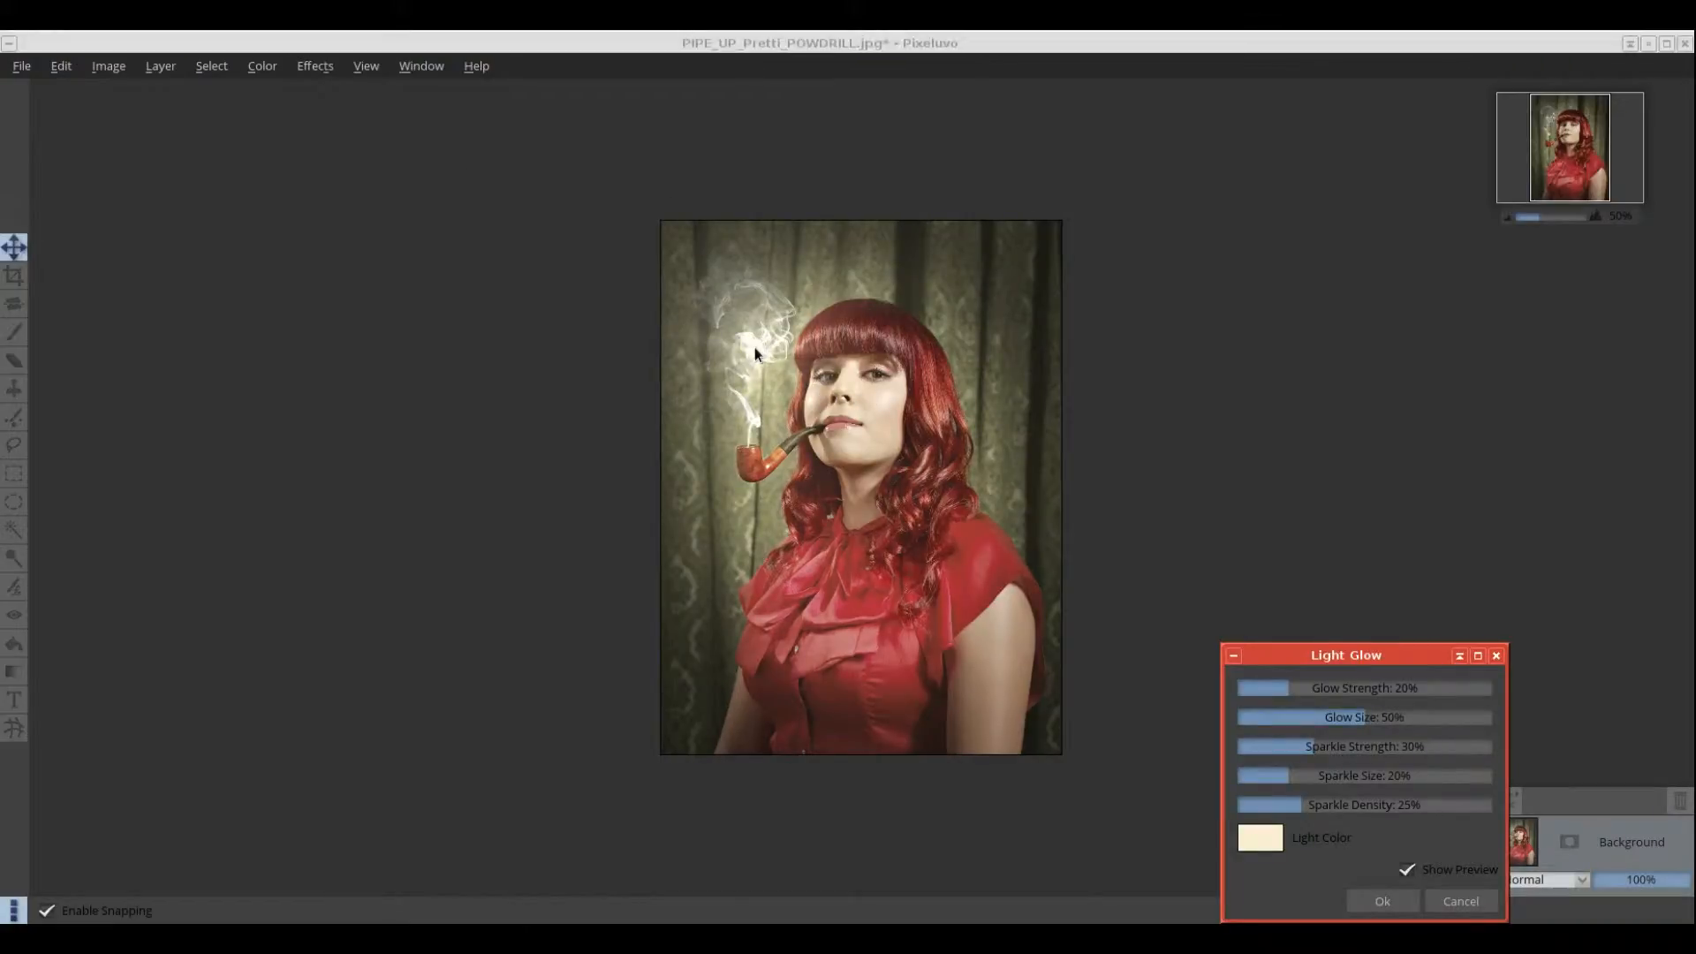
pyautogui.moveTo(755, 347); pyautogui.dragTo(702, 725)
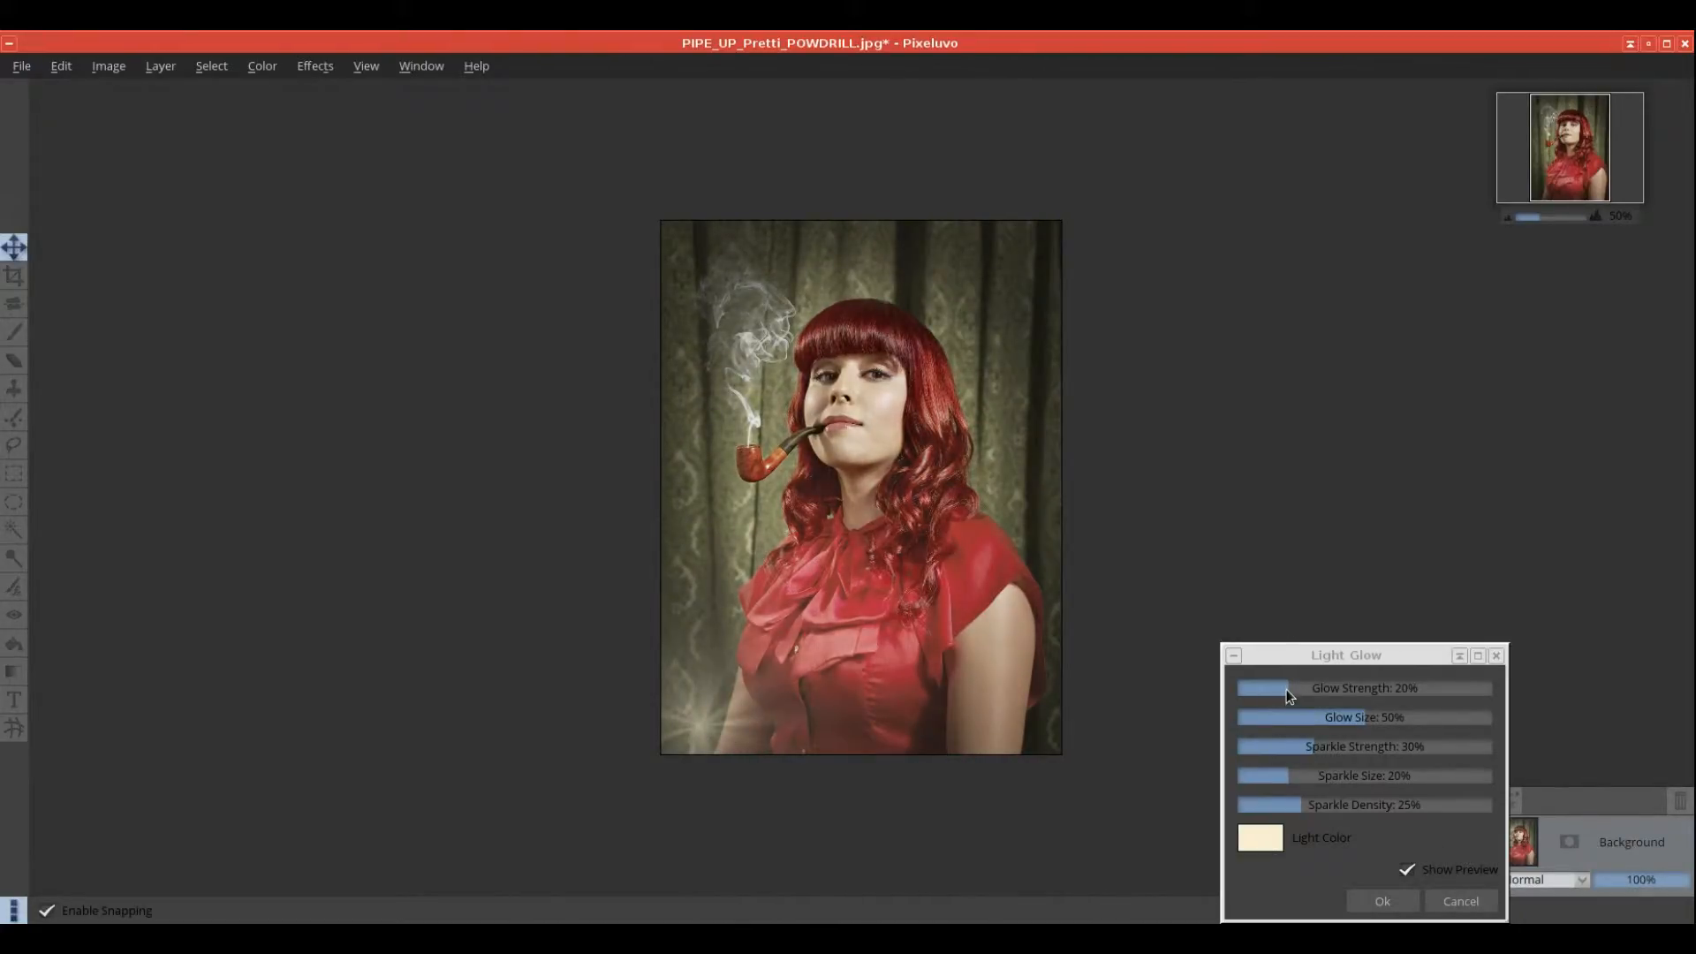
pyautogui.moveTo(1287, 689)
pyautogui.mouseDown()
pyautogui.moveTo(1384, 686)
pyautogui.moveTo(1313, 689)
pyautogui.moveTo(1367, 714)
pyautogui.moveTo(1288, 719)
pyautogui.mouseUp()
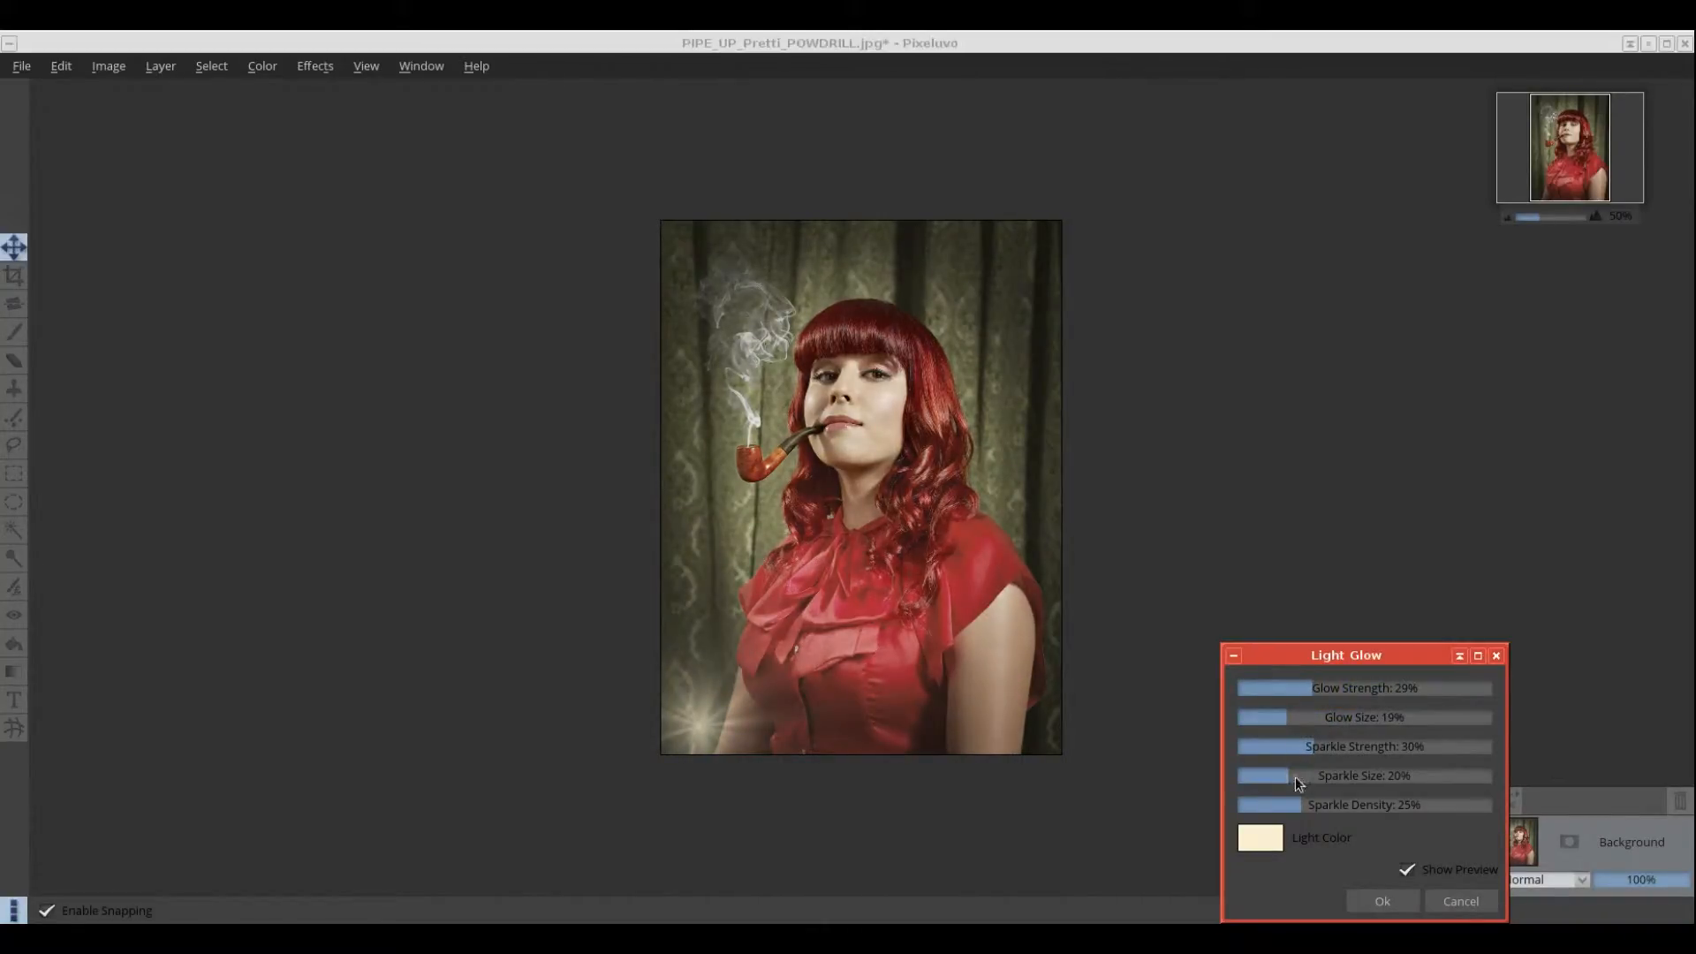
pyautogui.moveTo(1281, 777)
pyautogui.mouseDown()
pyautogui.moveTo(1440, 767)
pyautogui.moveTo(1301, 783)
pyautogui.moveTo(1433, 795)
pyautogui.moveTo(1274, 804)
pyautogui.mouseUp()
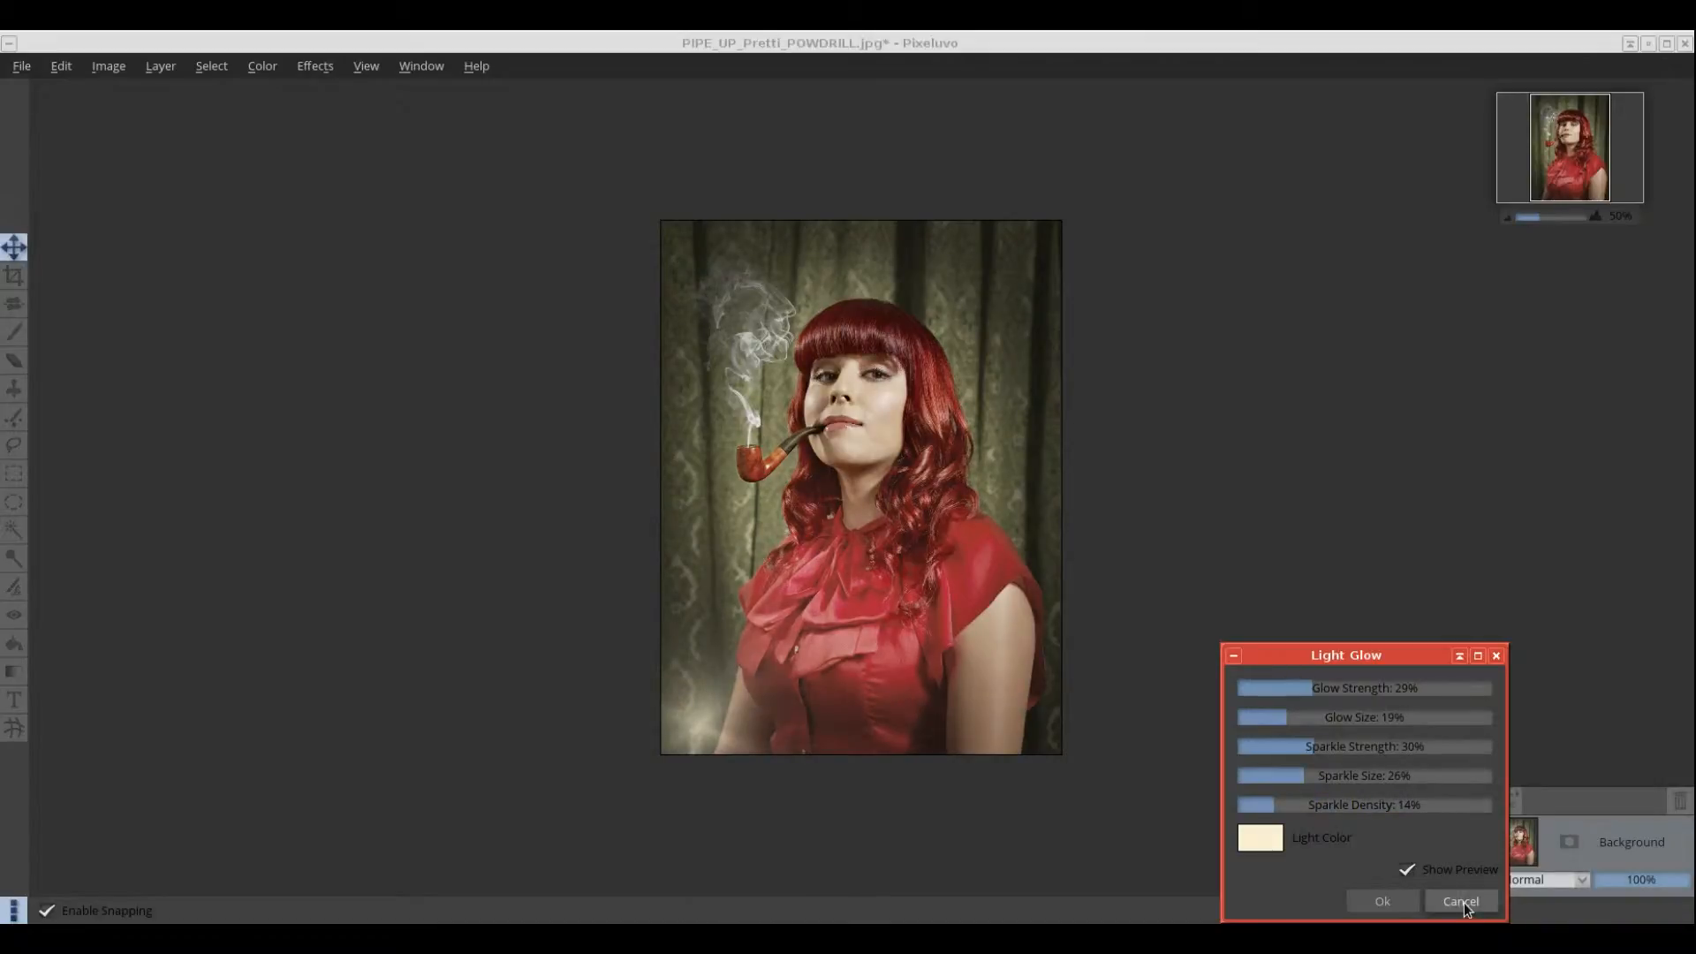
pyautogui.click(1464, 902)
pyautogui.click(324, 77)
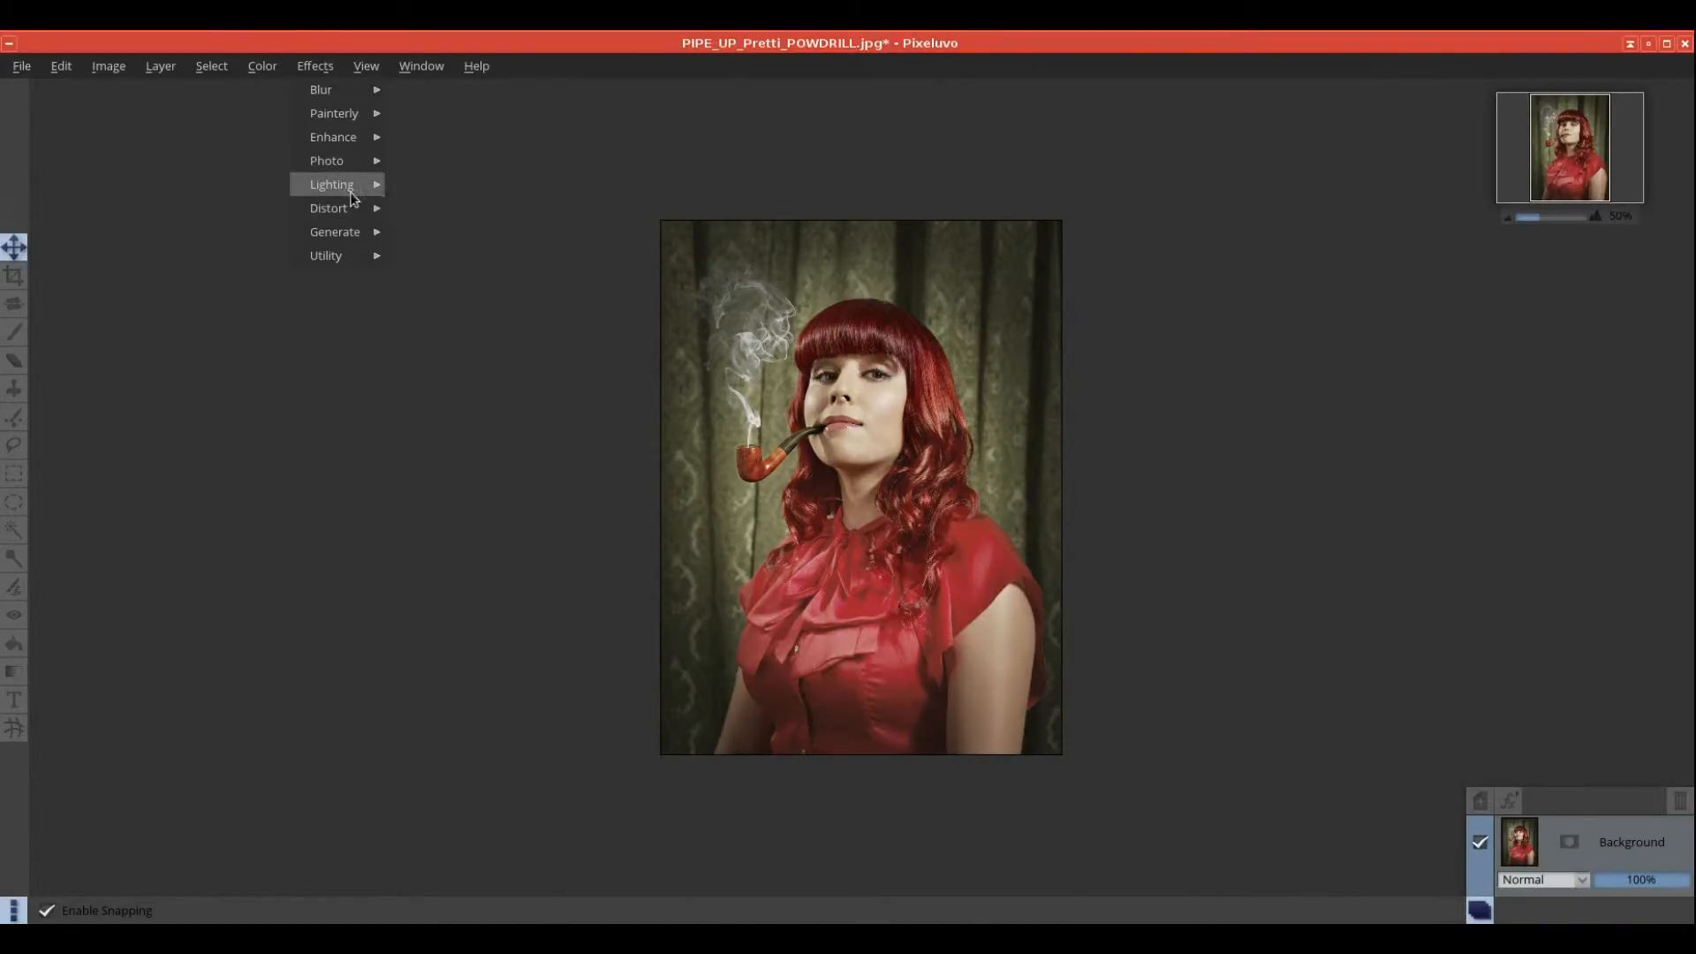
pyautogui.moveTo(357, 184)
pyautogui.click(443, 216)
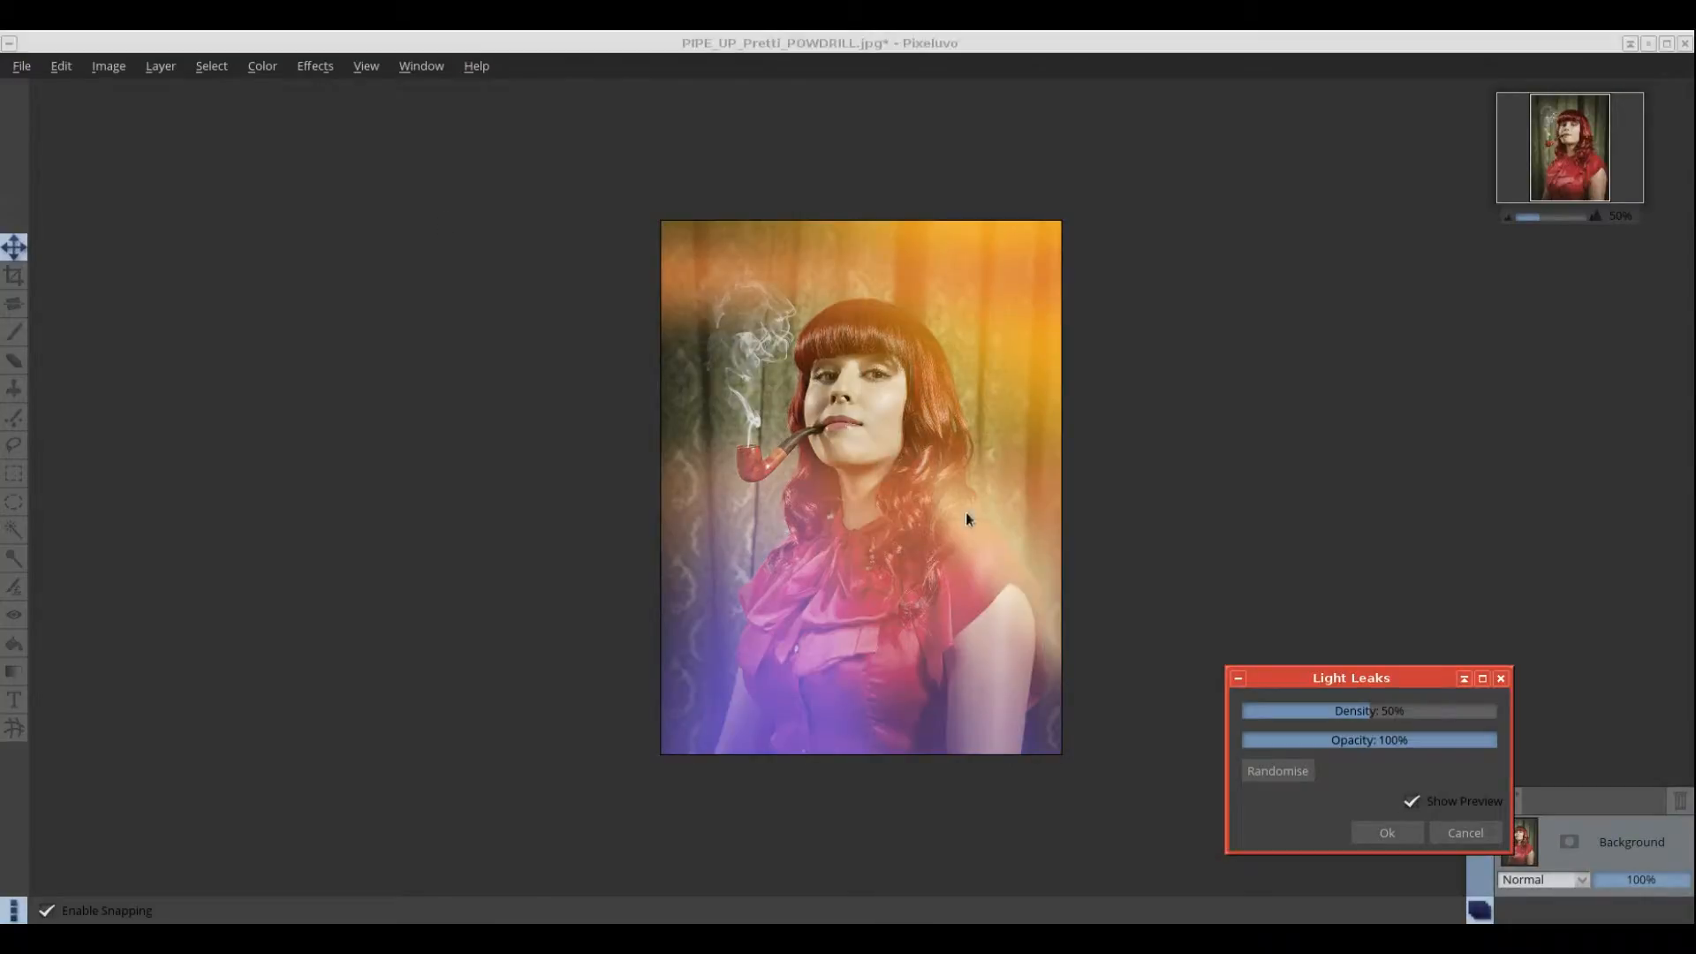
pyautogui.moveTo(1375, 717); pyautogui.dragTo(1328, 749)
pyautogui.click(1466, 833)
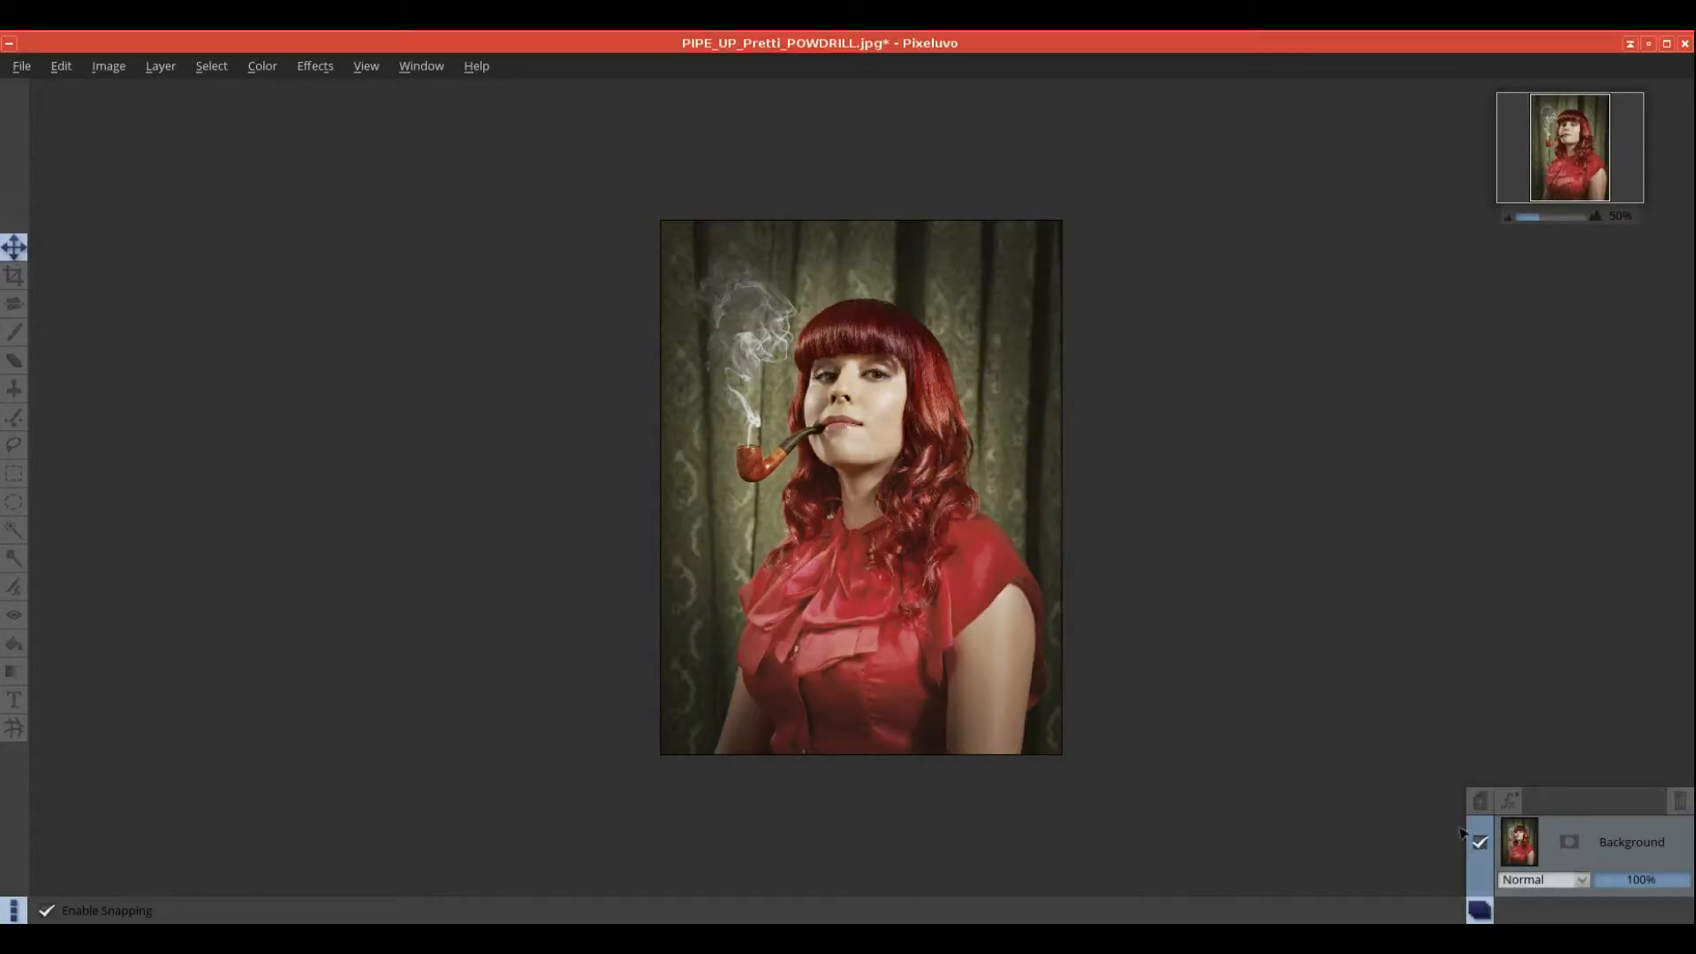
pyautogui.click(318, 63)
pyautogui.moveTo(364, 191)
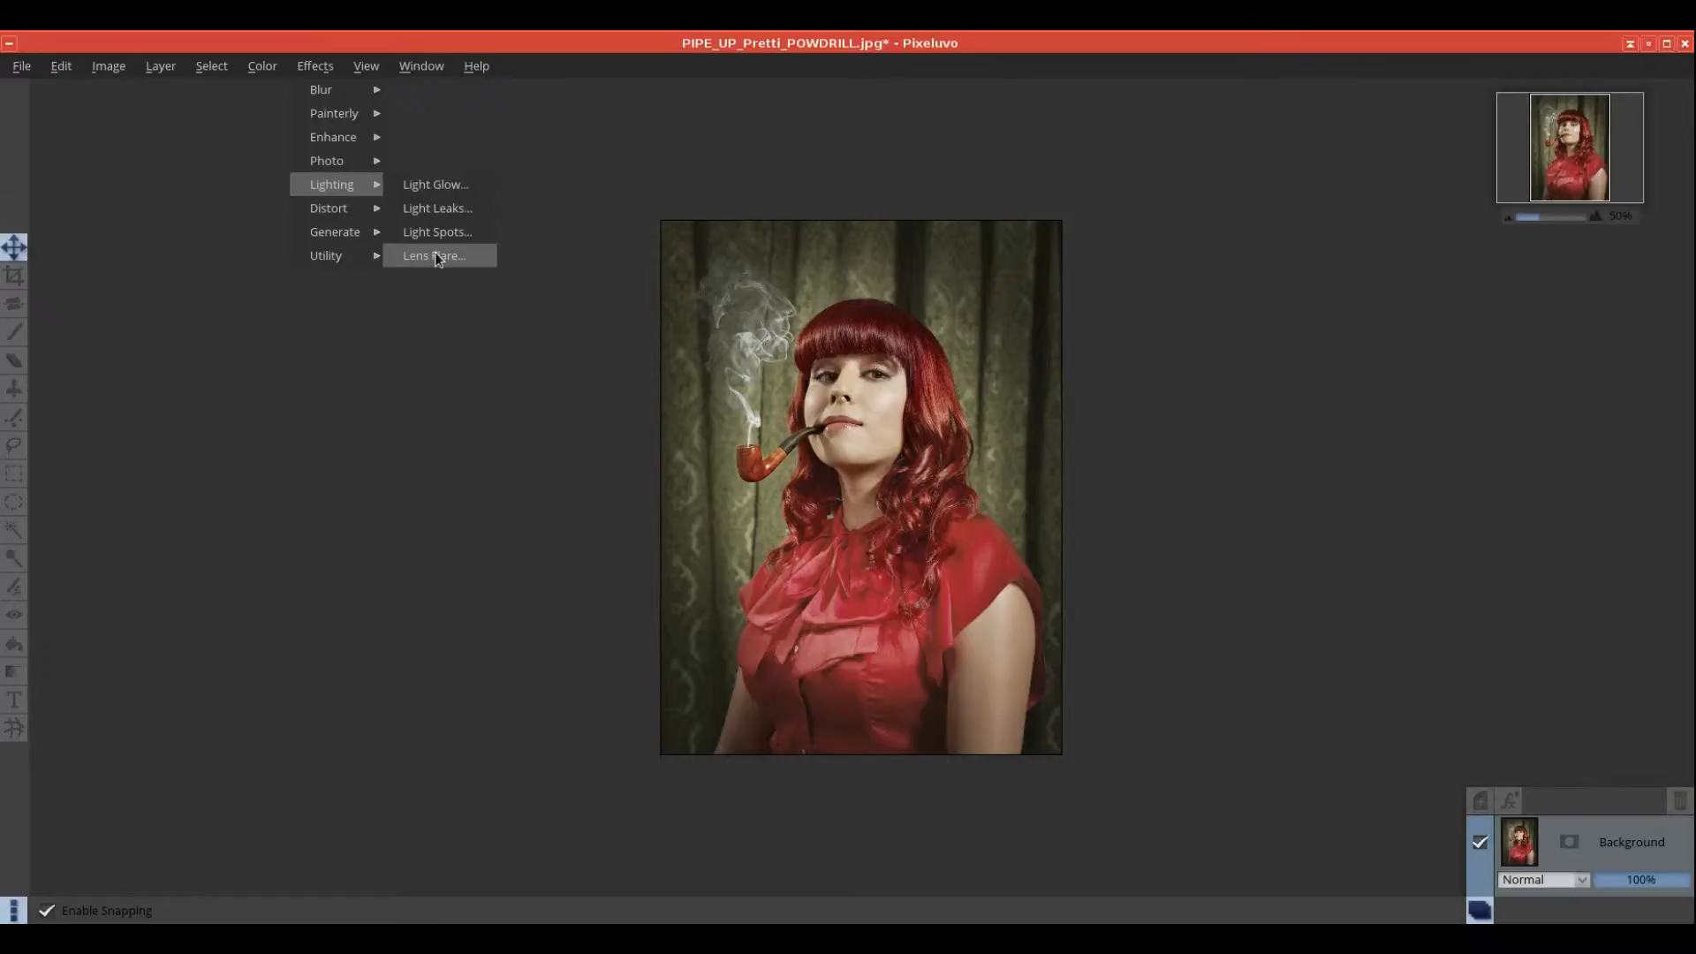
pyautogui.click(437, 233)
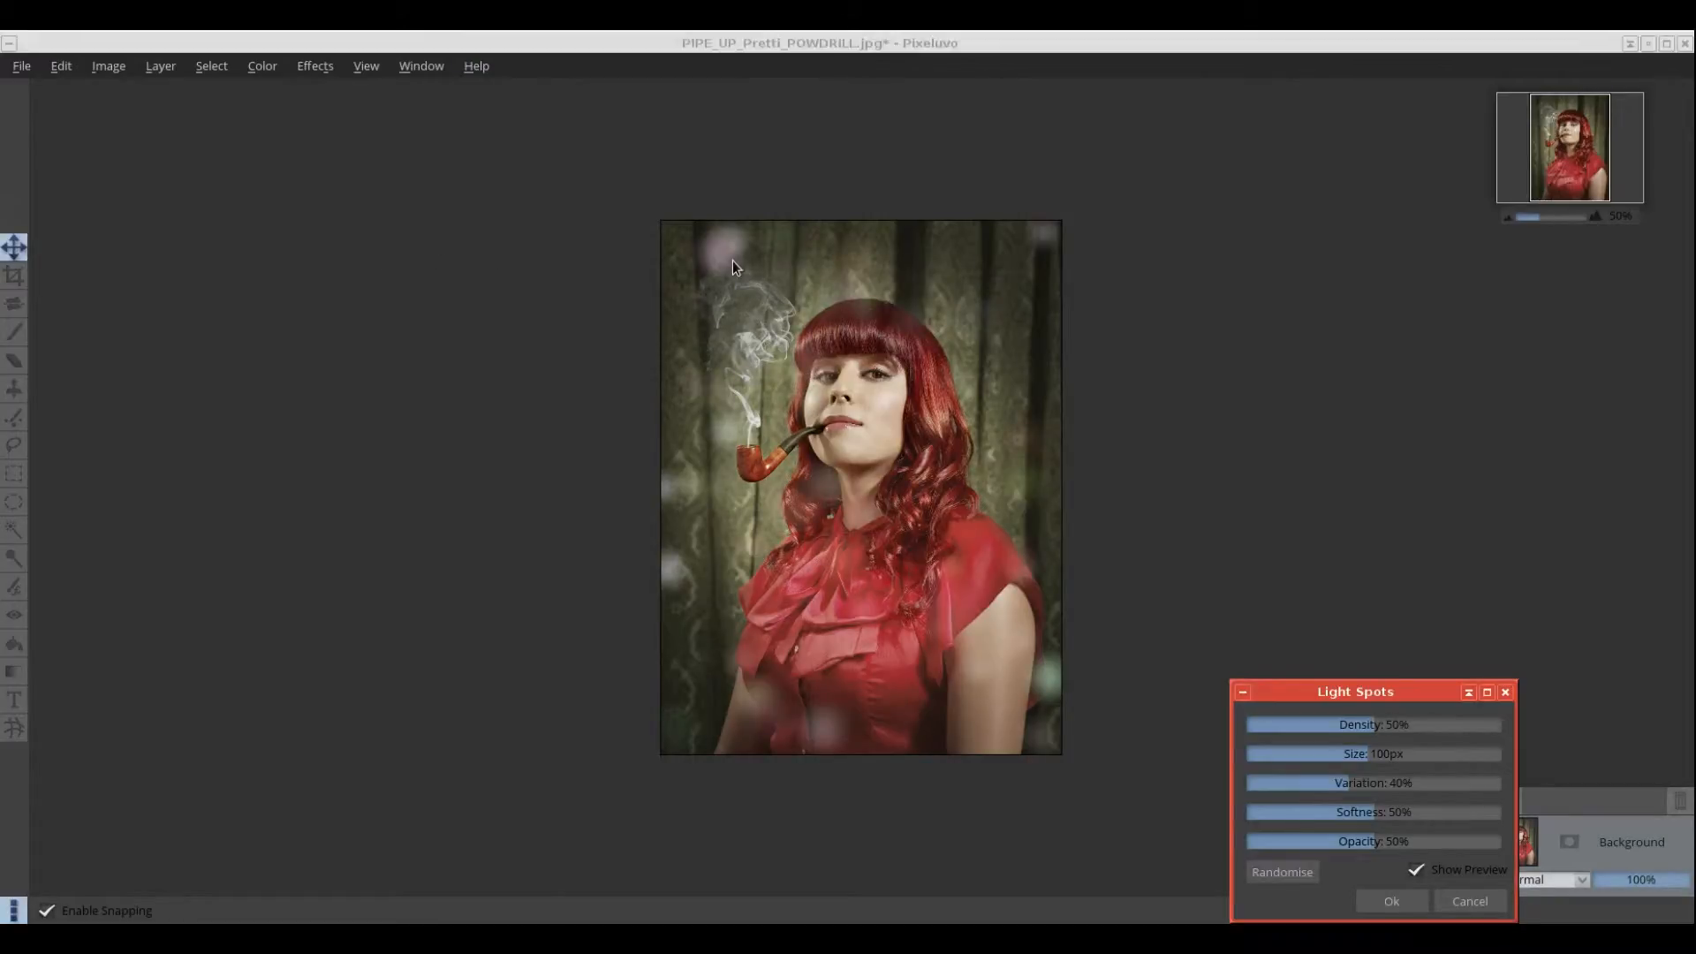
pyautogui.click(745, 277)
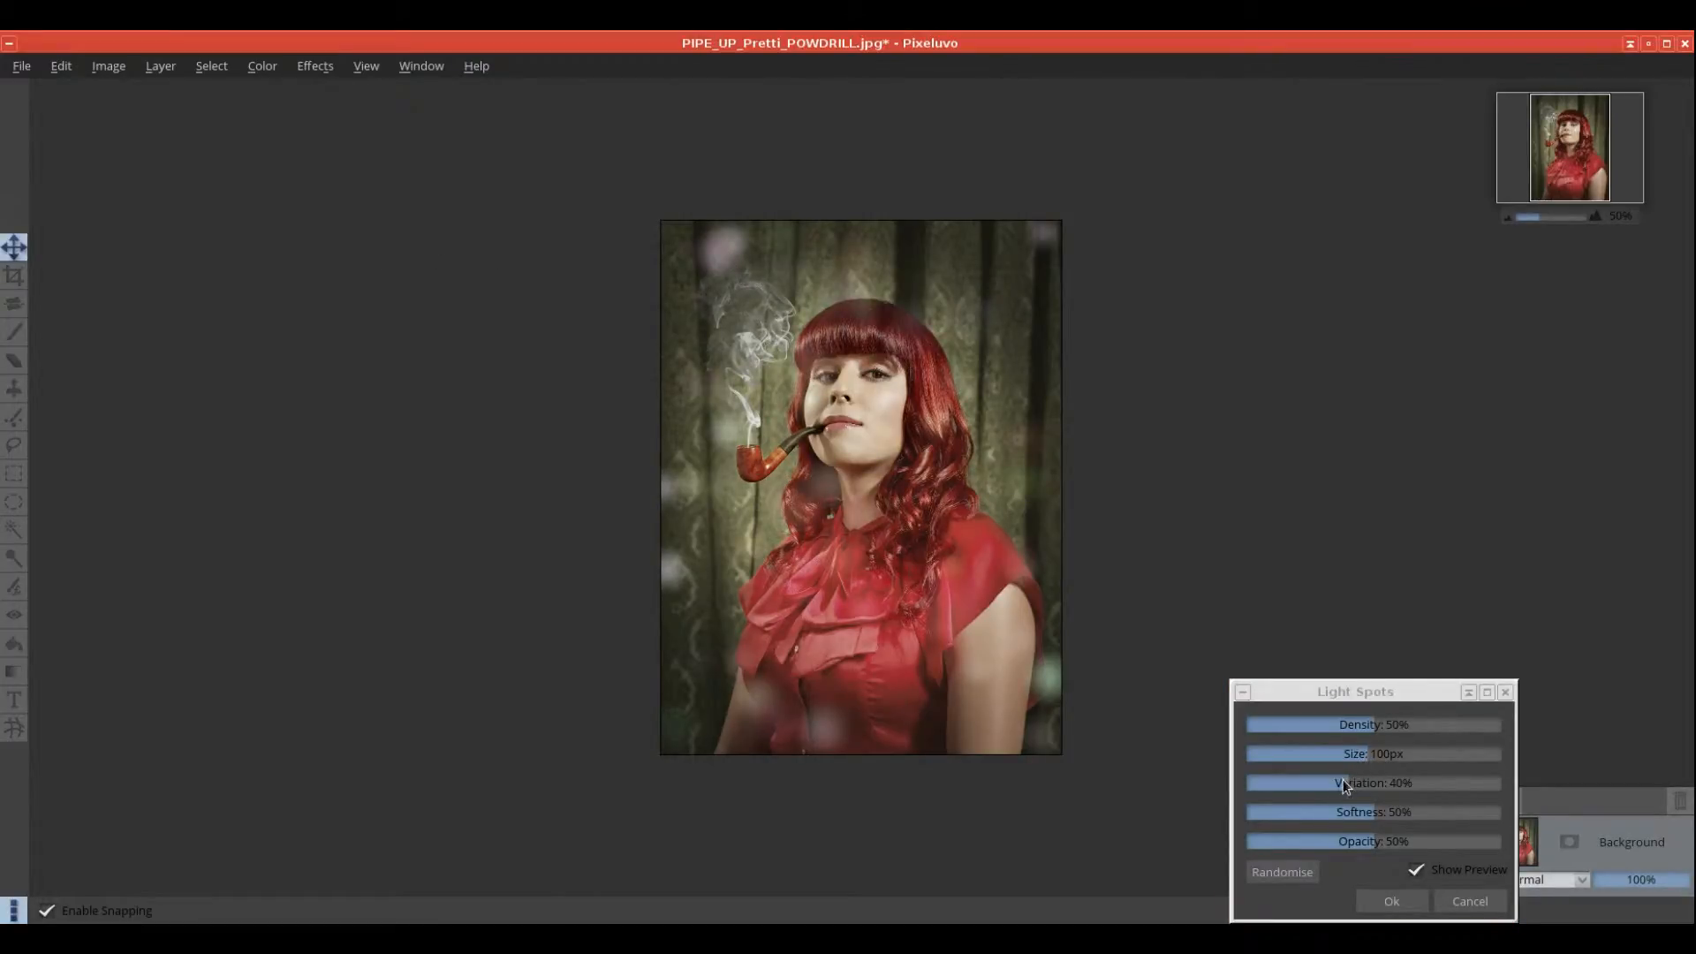
pyautogui.moveTo(1344, 786); pyautogui.dragTo(1427, 841)
pyautogui.click(1431, 812)
pyautogui.click(1380, 844)
pyautogui.moveTo(1378, 724)
pyautogui.mouseDown()
pyautogui.moveTo(1434, 724)
pyautogui.moveTo(1402, 719)
pyautogui.mouseUp()
pyautogui.click(1462, 898)
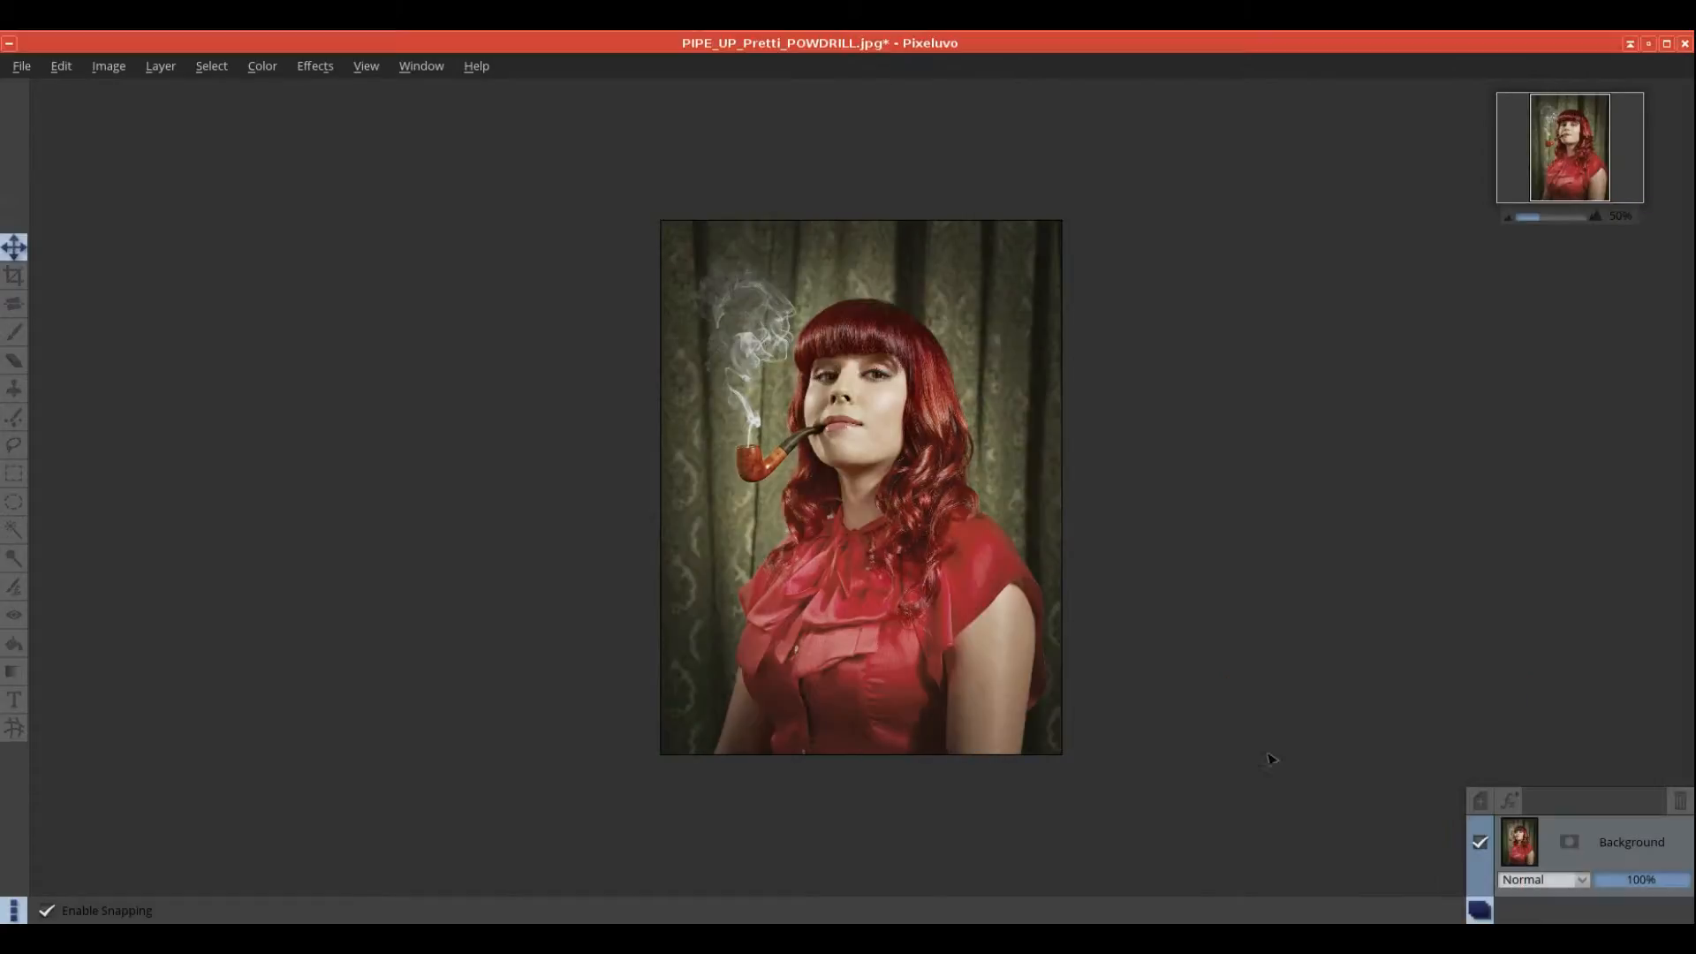
# Step: Preview the Lens Flare effect and move the flare toward the image's top-left
pyautogui.click(316, 65)
pyautogui.moveTo(352, 250)
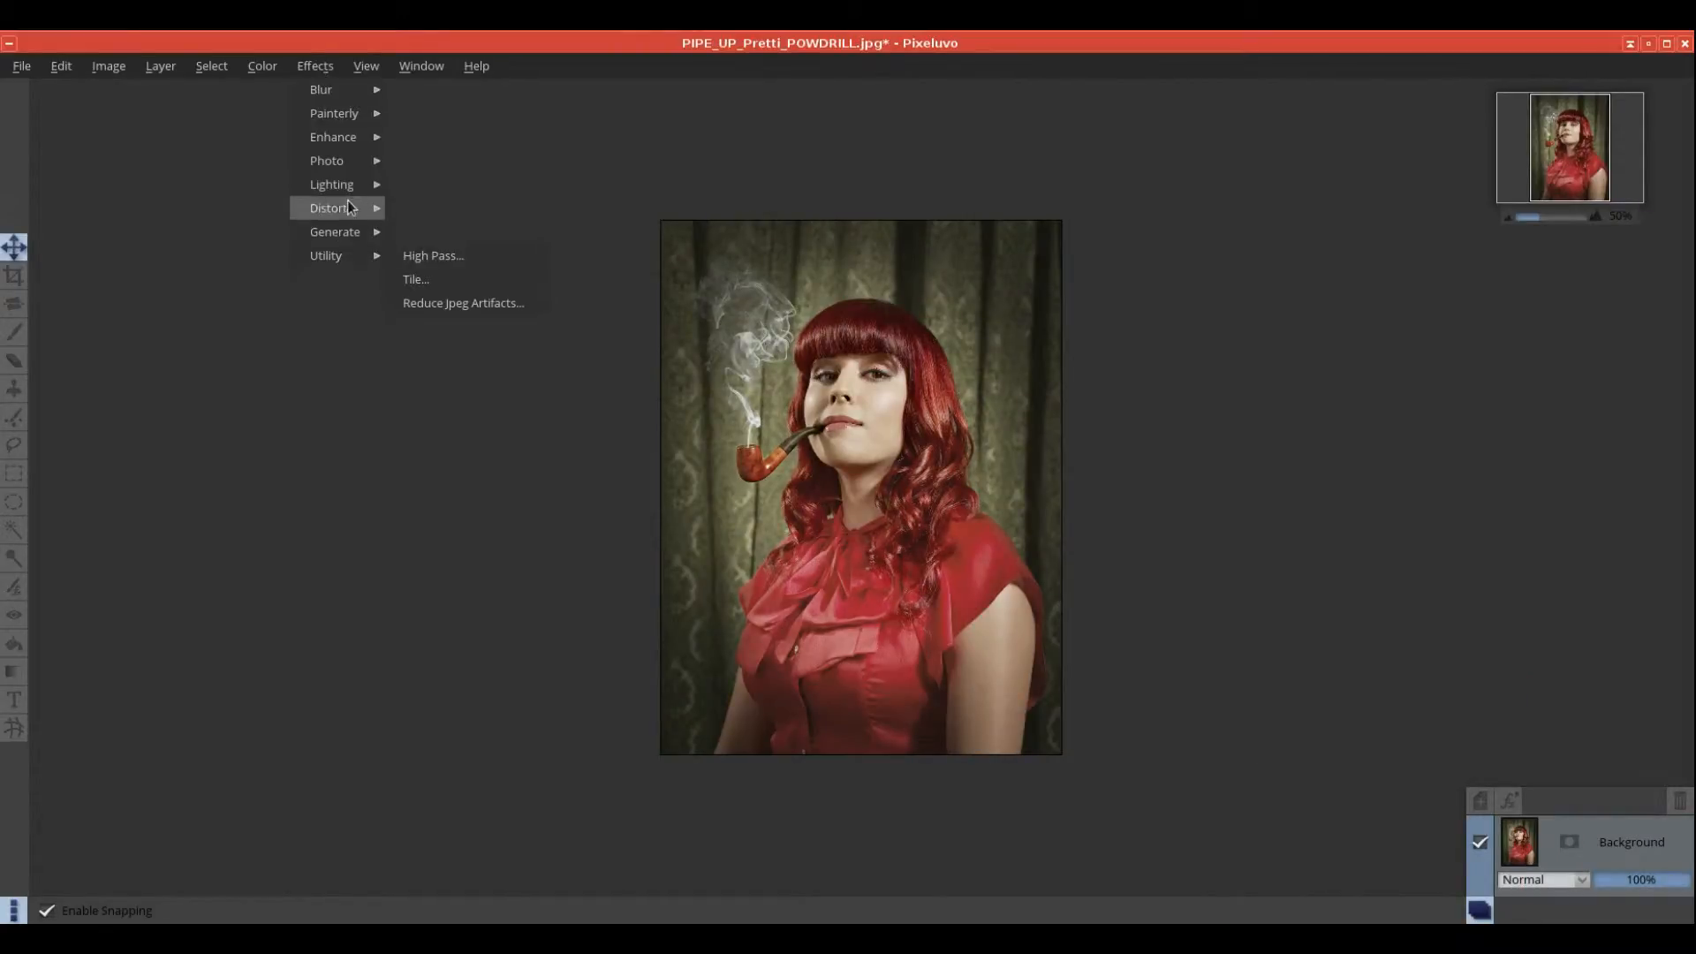
pyautogui.moveTo(347, 191)
pyautogui.click(433, 255)
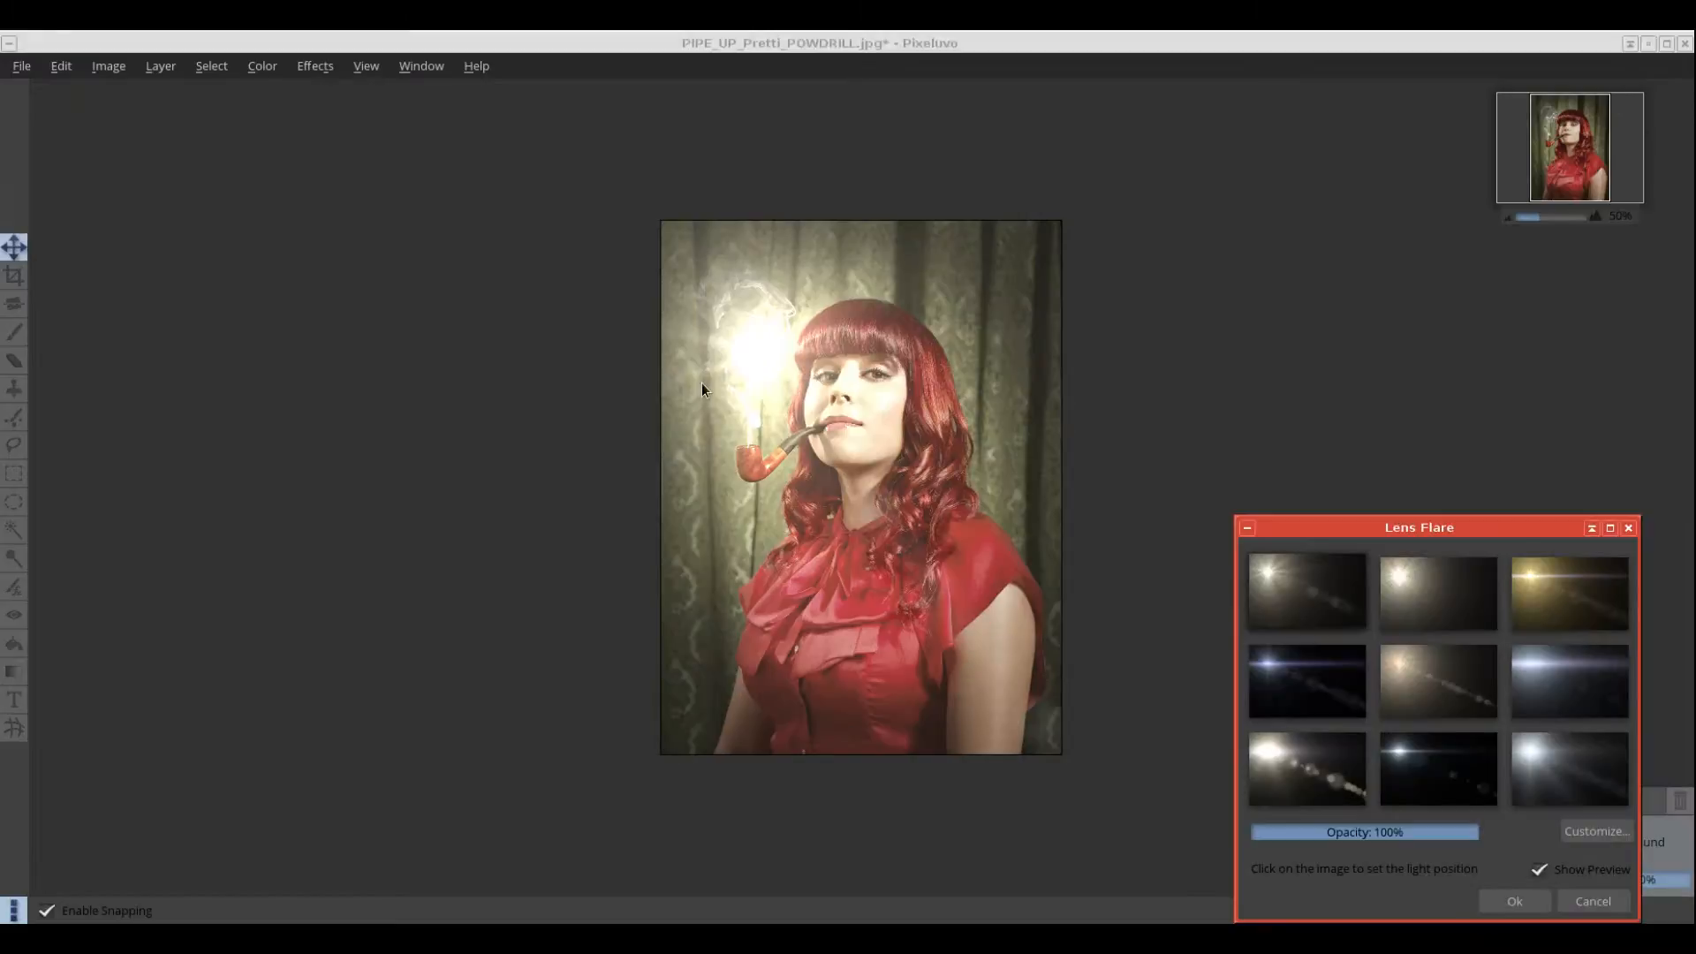
pyautogui.moveTo(735, 330); pyautogui.dragTo(703, 270)
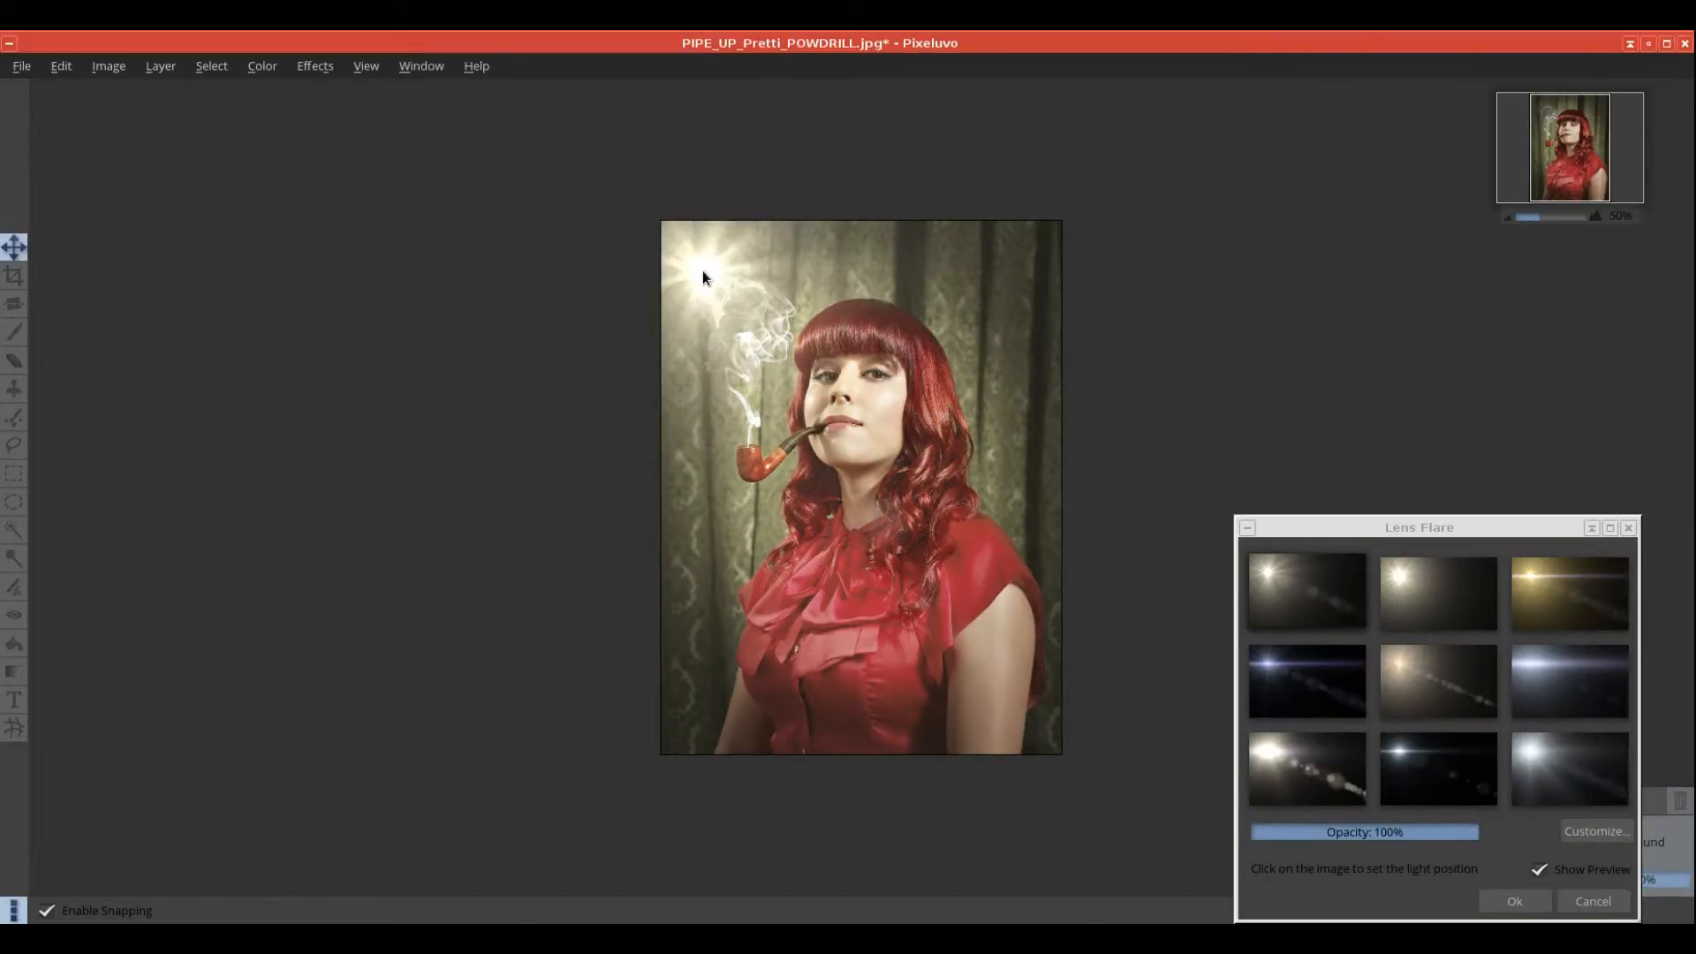
# Step: Try several flare presets and place the flare near the pipe smoke
pyautogui.click(1417, 591)
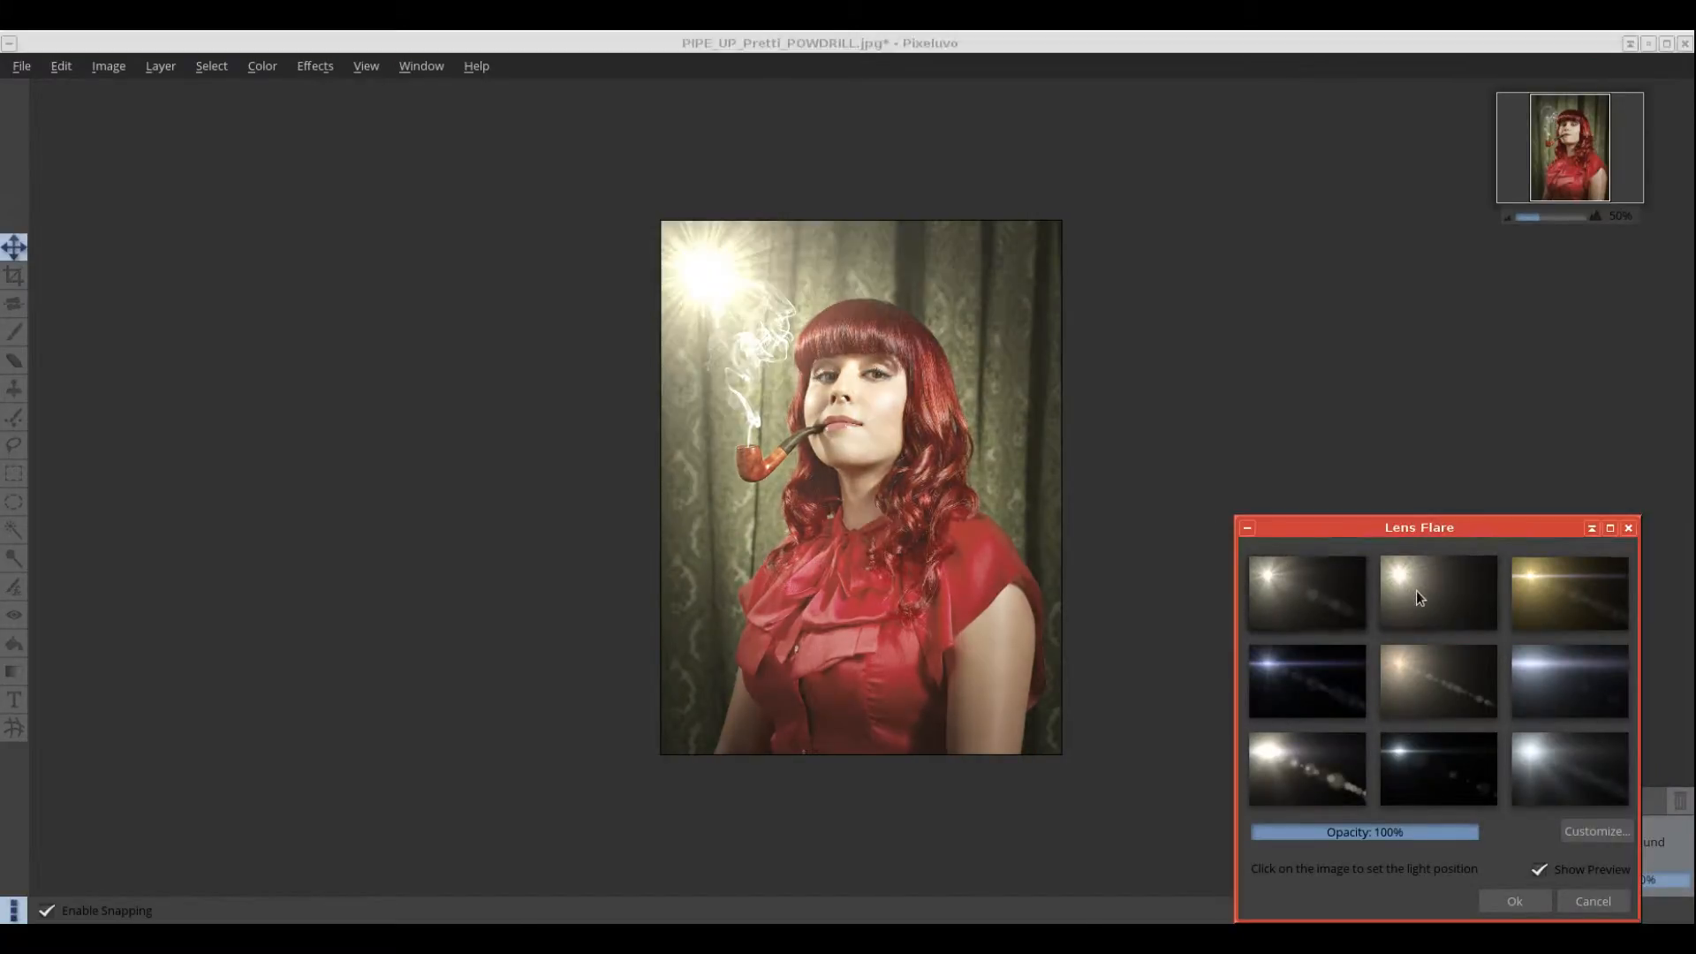
pyautogui.click(1556, 578)
pyautogui.click(1577, 703)
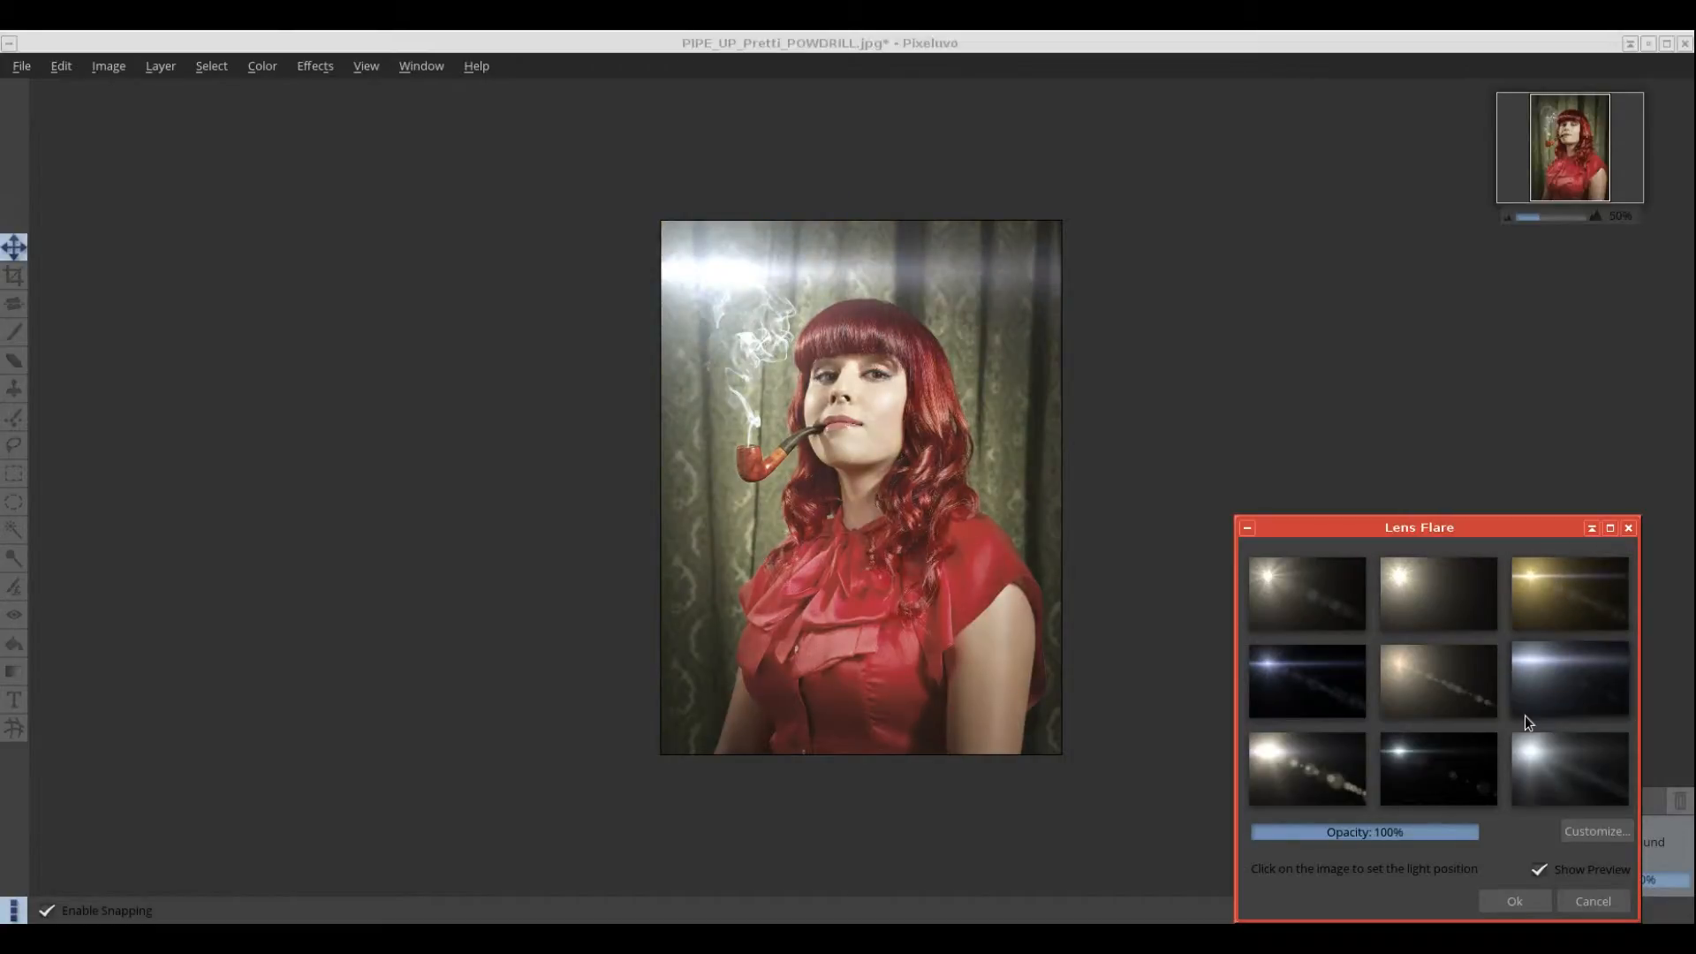
pyautogui.click(1581, 588)
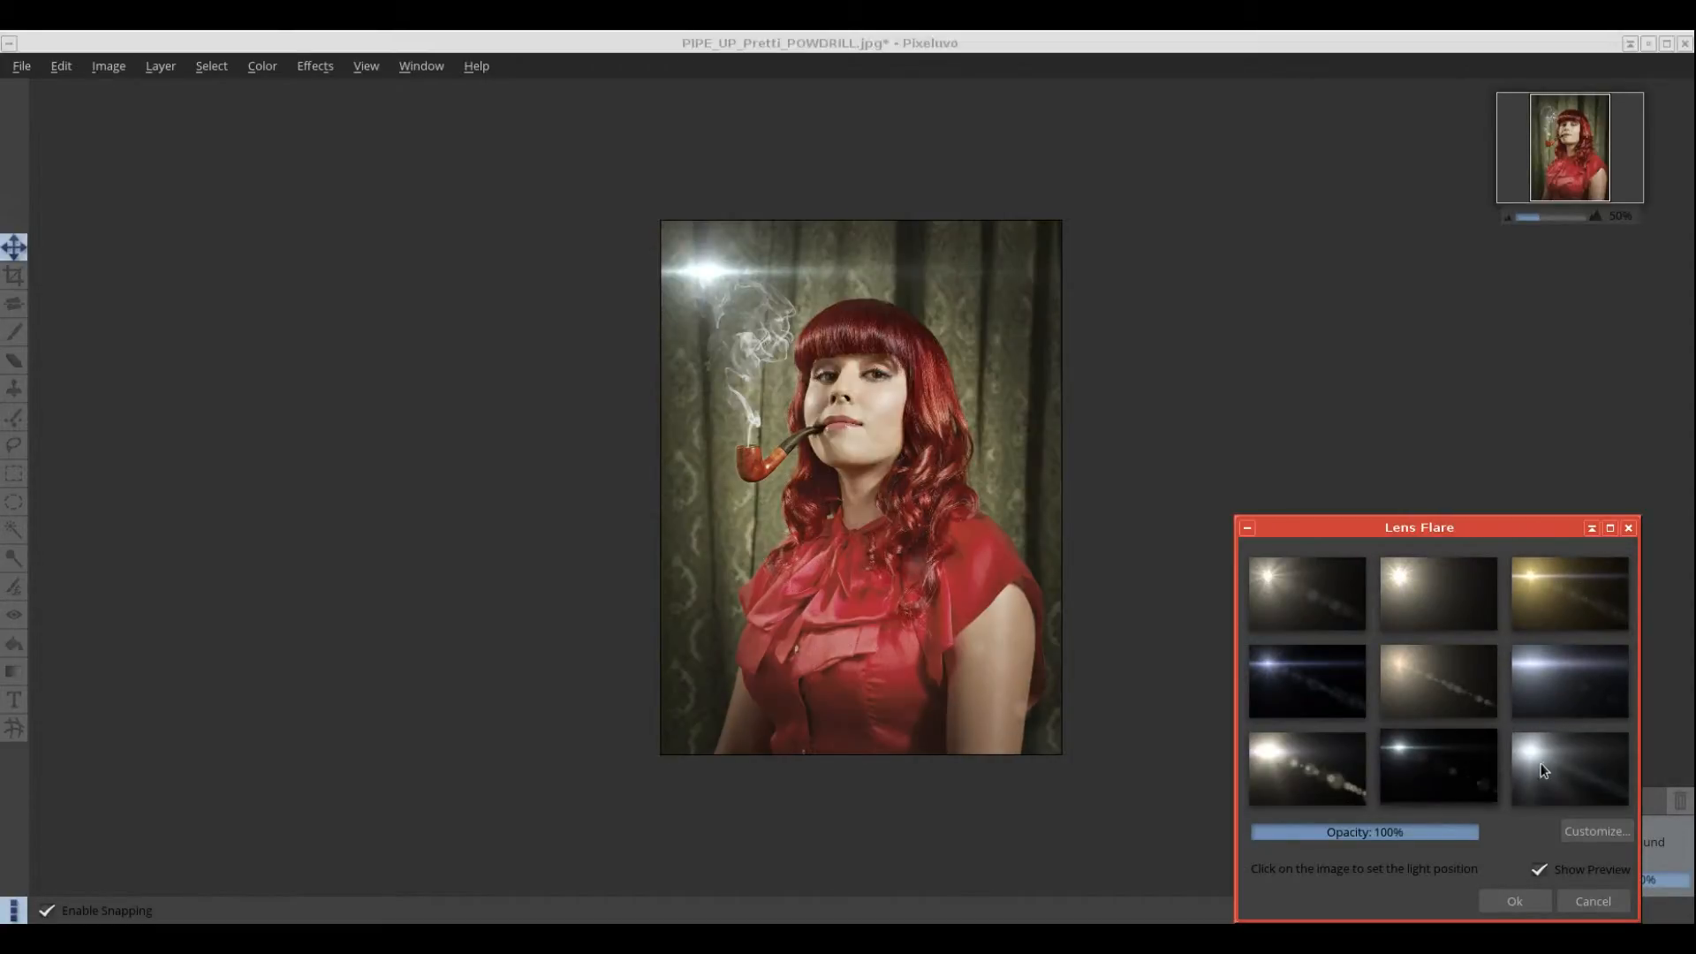
pyautogui.click(1544, 765)
pyautogui.click(1324, 787)
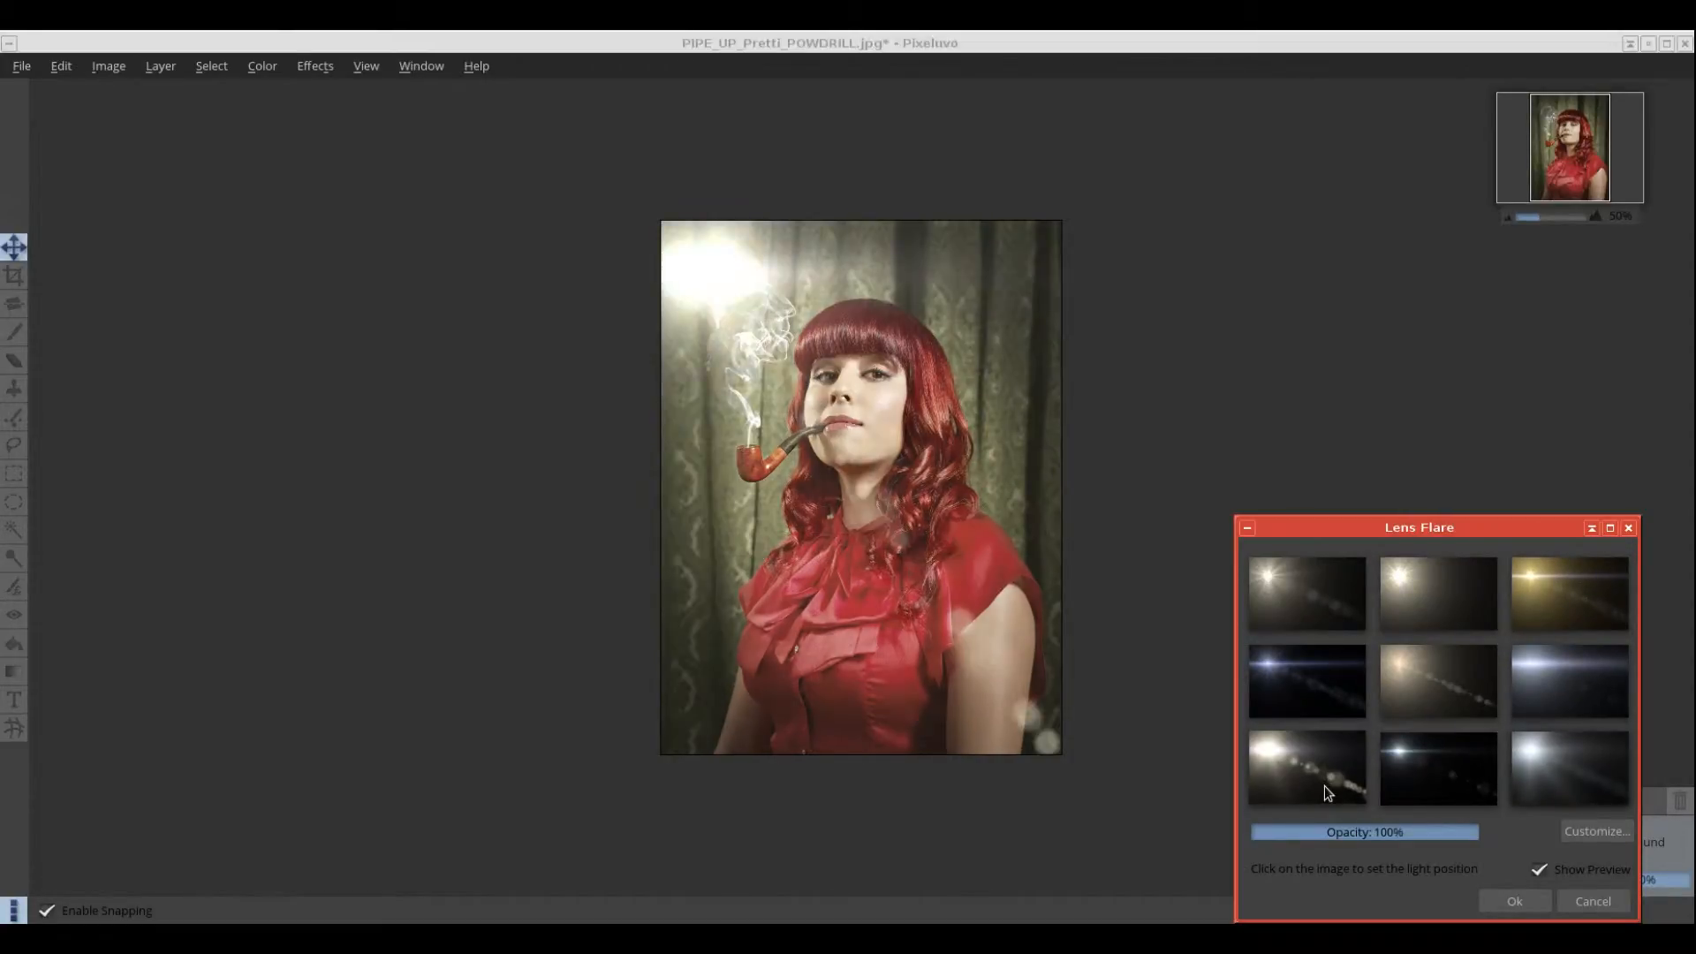
pyautogui.click(796, 550)
pyautogui.moveTo(796, 550); pyautogui.dragTo(709, 369)
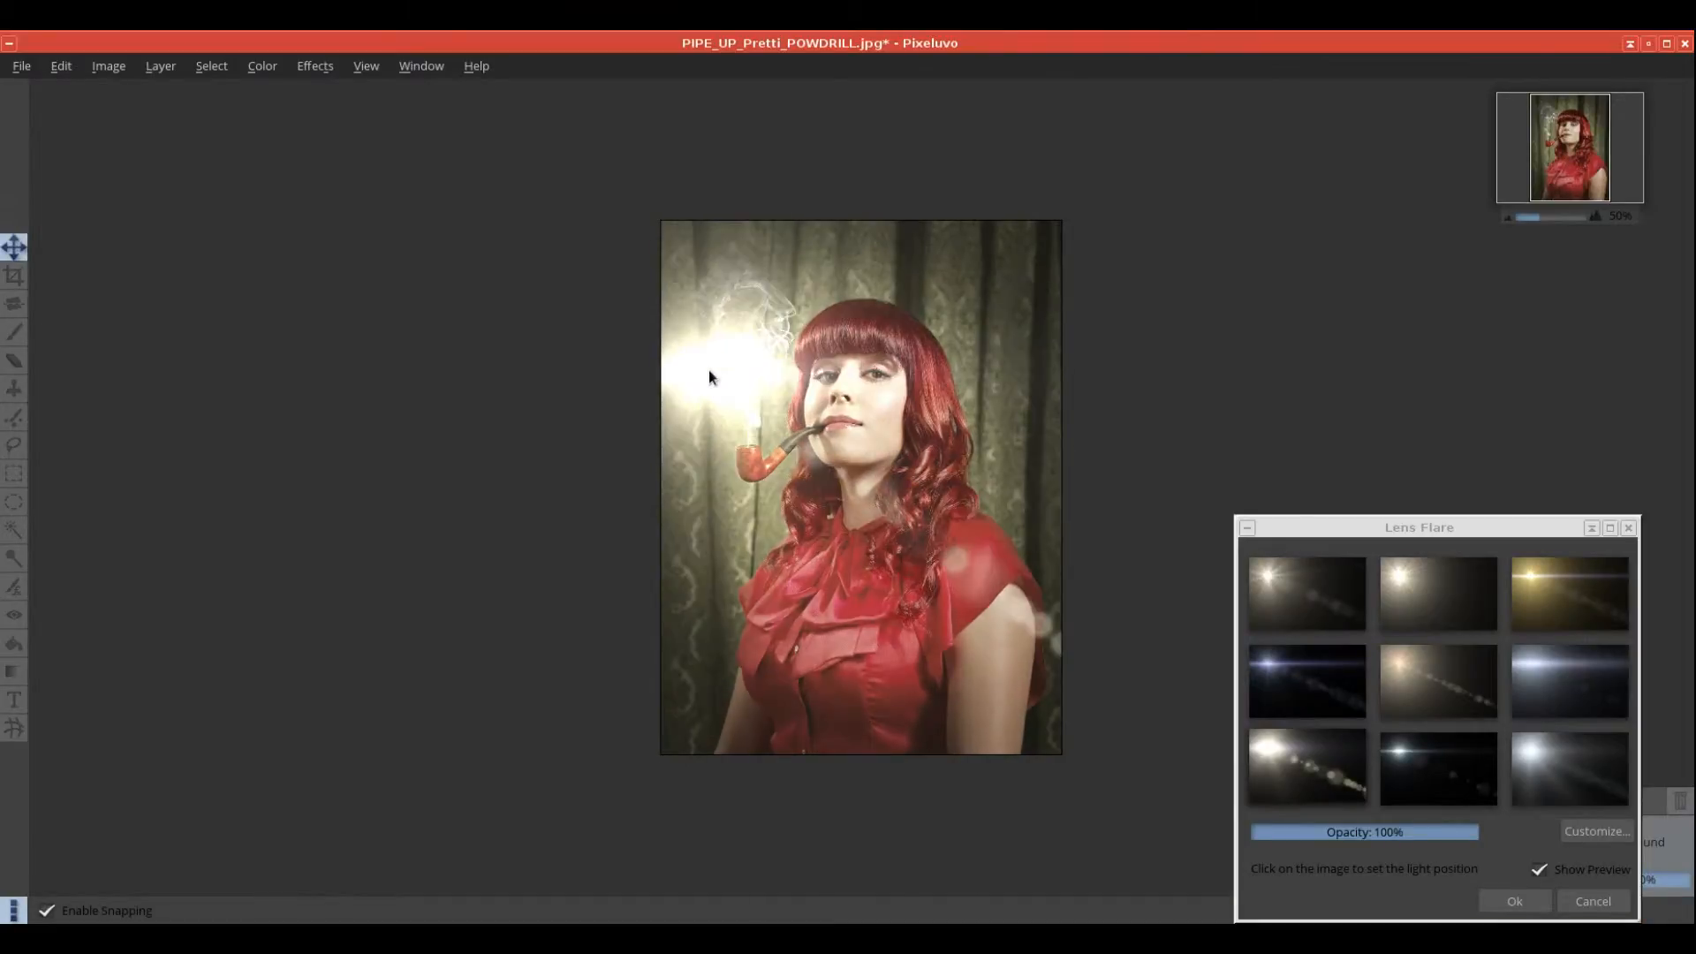
# Step: Customize the flare: glow strength 63%, violet glow colour, iris density 55%, then cancel it
pyautogui.click(1470, 771)
pyautogui.click(1612, 834)
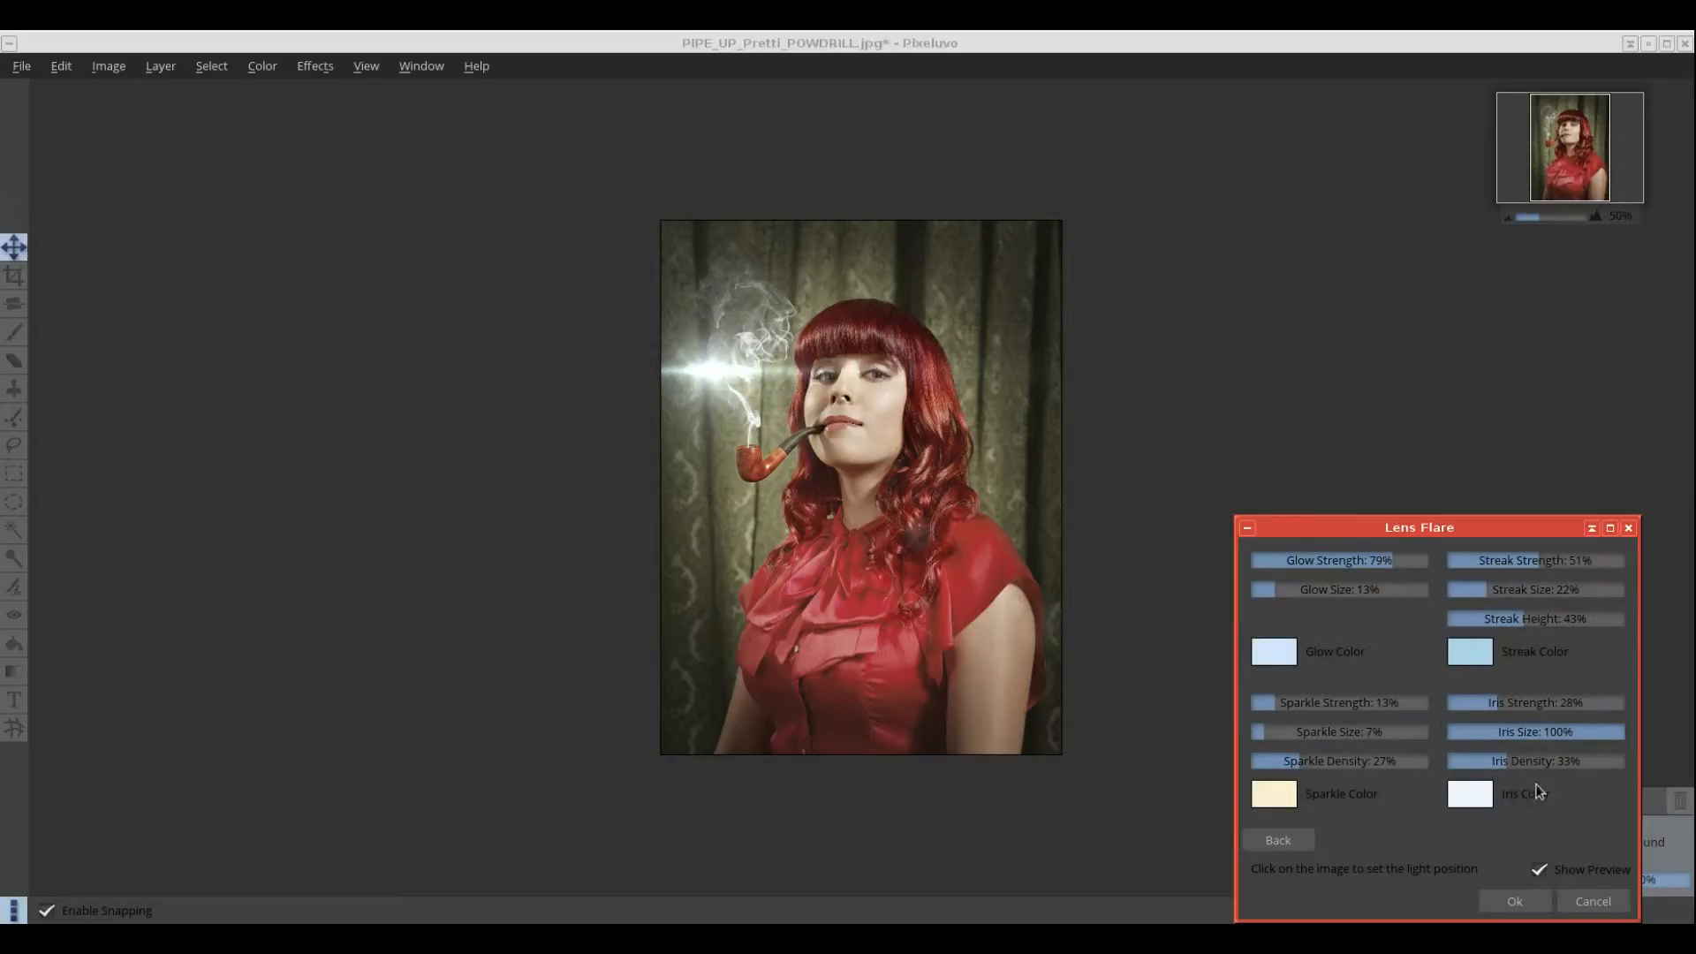
pyautogui.moveTo(1387, 570); pyautogui.dragTo(1343, 583)
pyautogui.click(1292, 654)
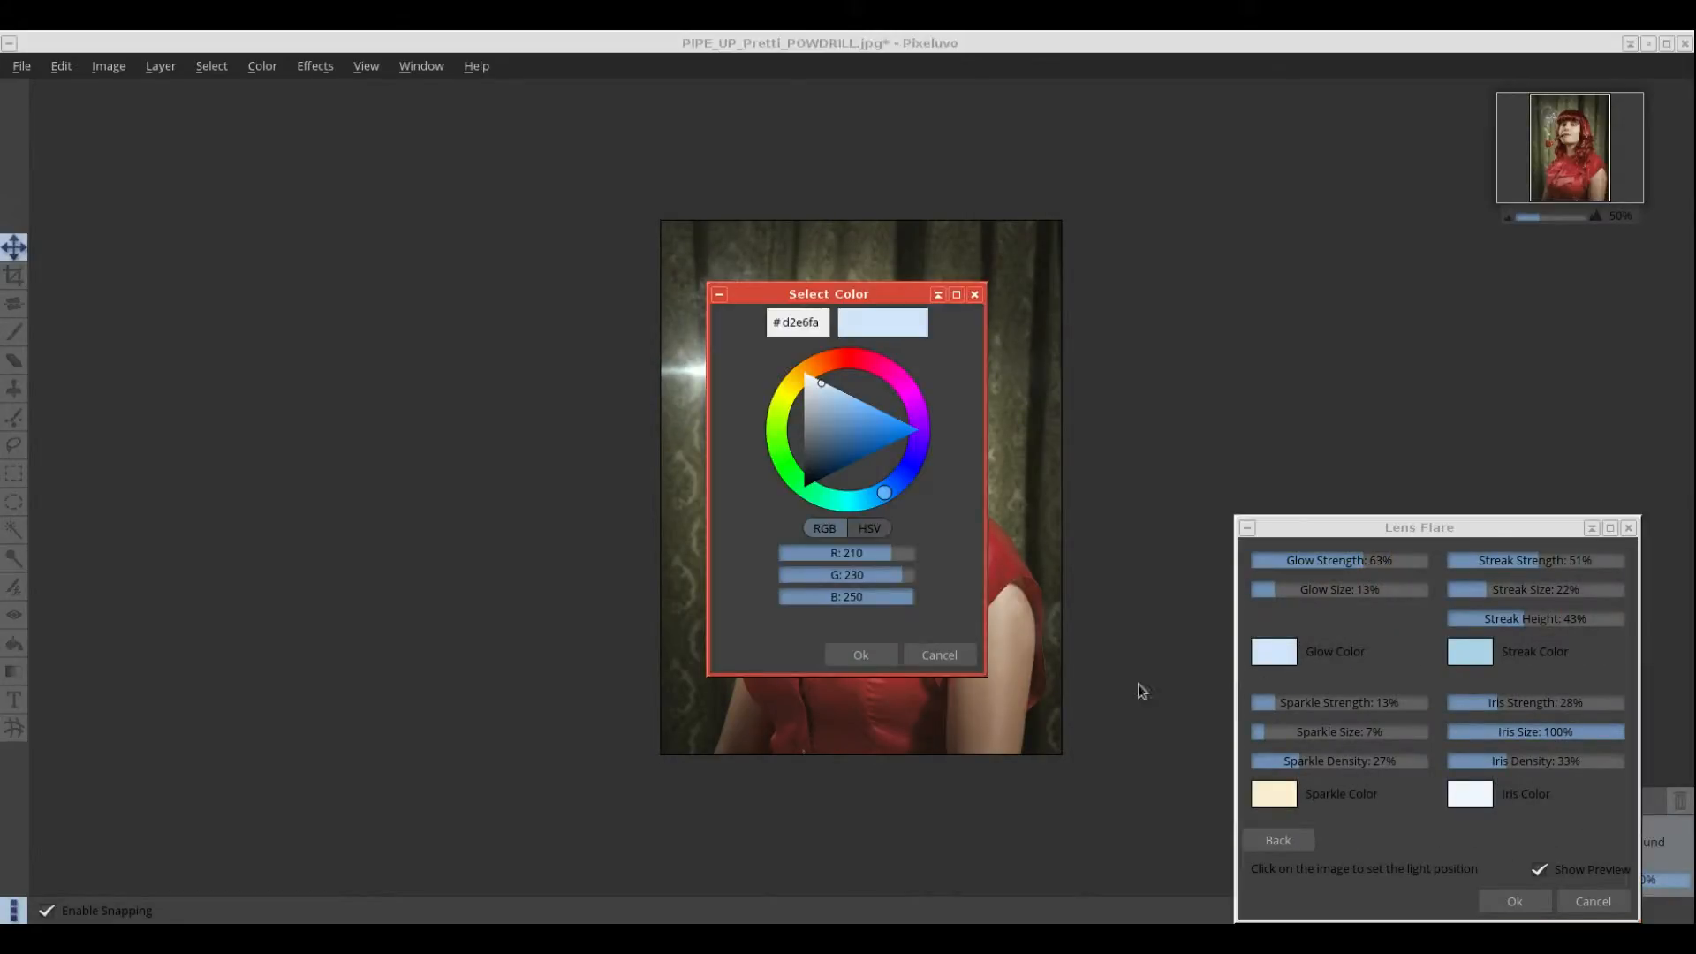
pyautogui.moveTo(884, 492); pyautogui.dragTo(910, 472)
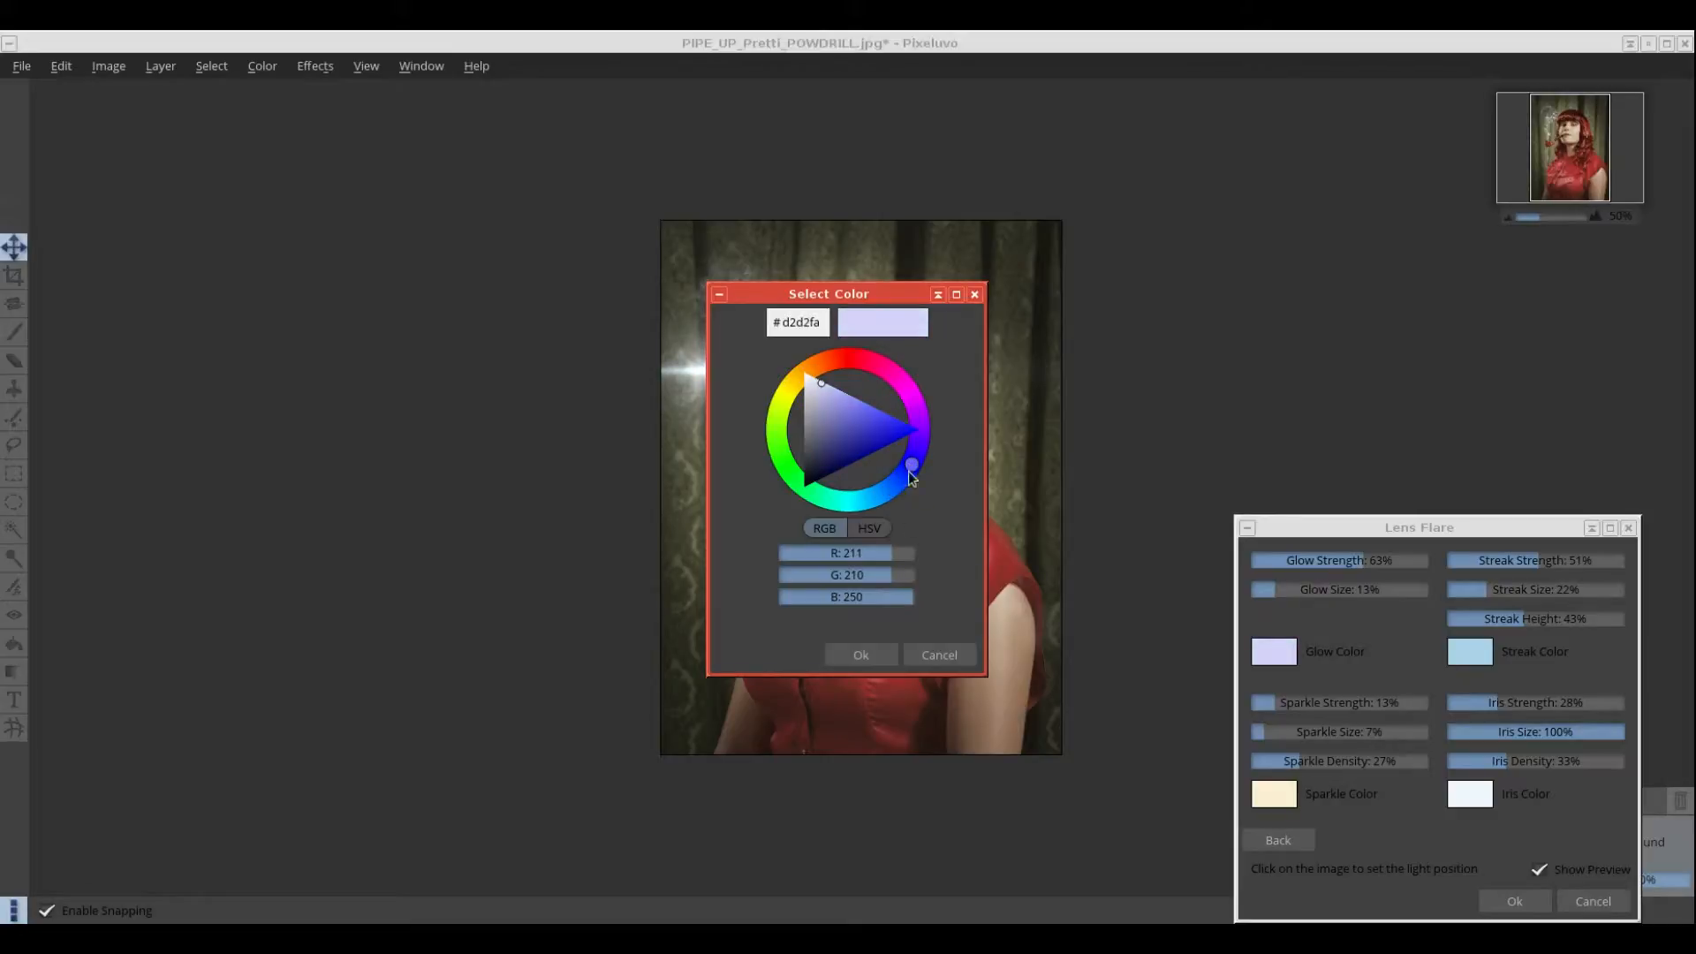
pyautogui.click(872, 655)
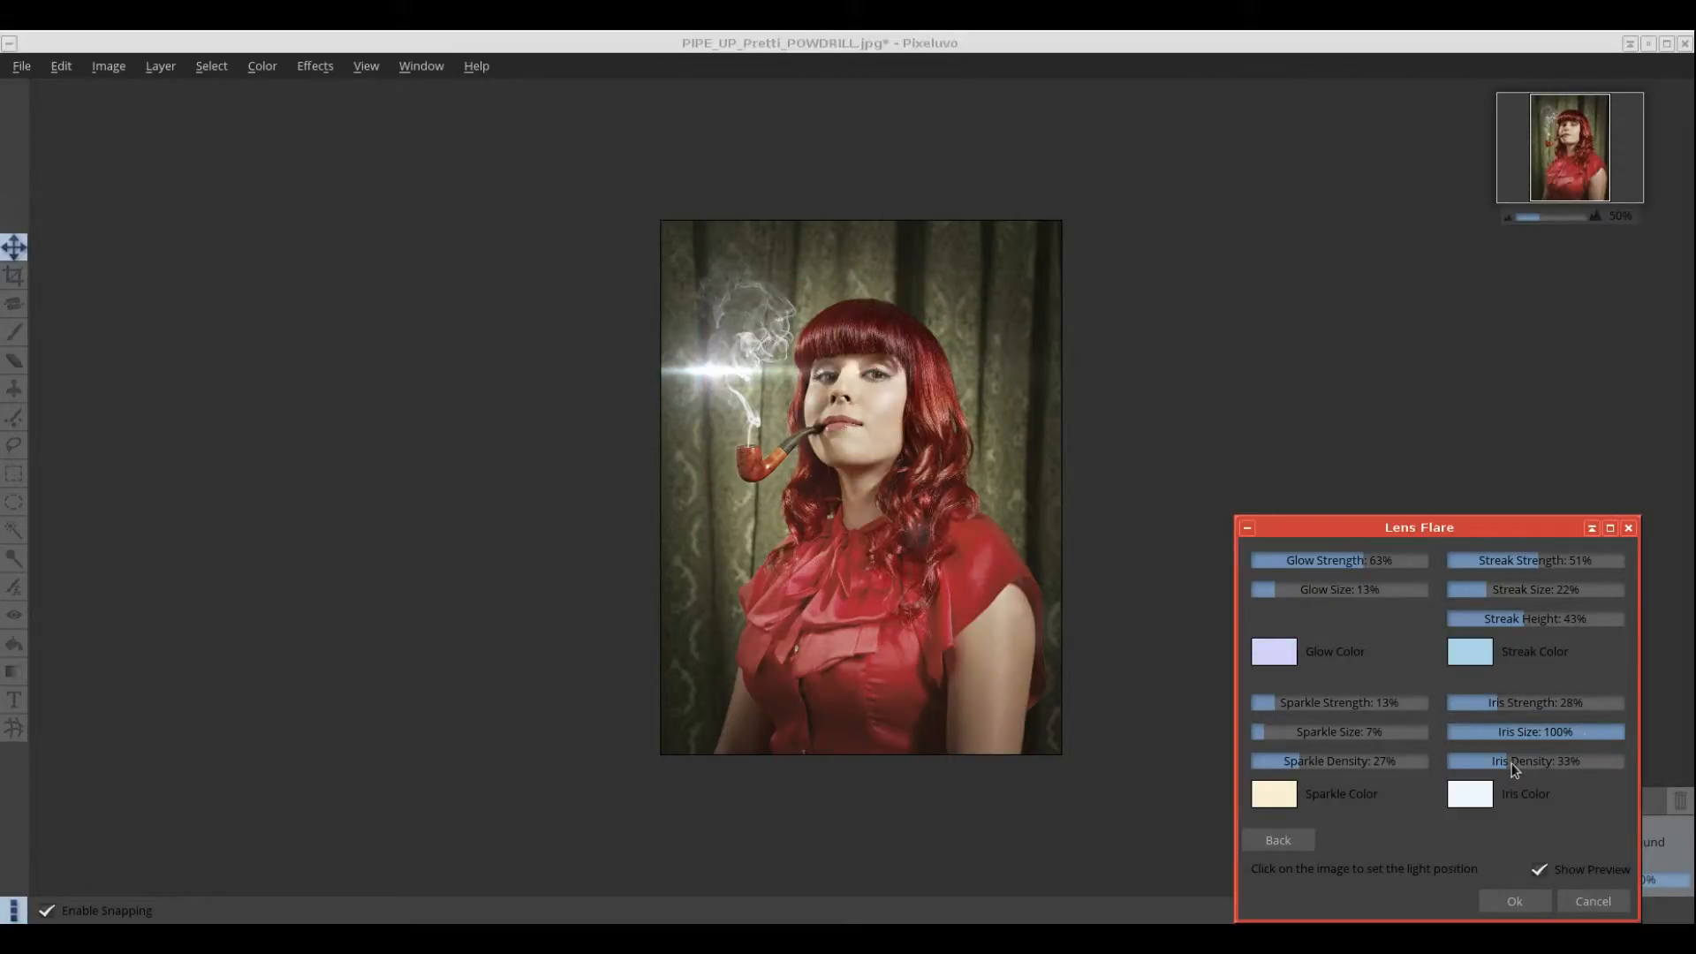
pyautogui.moveTo(1512, 767); pyautogui.dragTo(1546, 762)
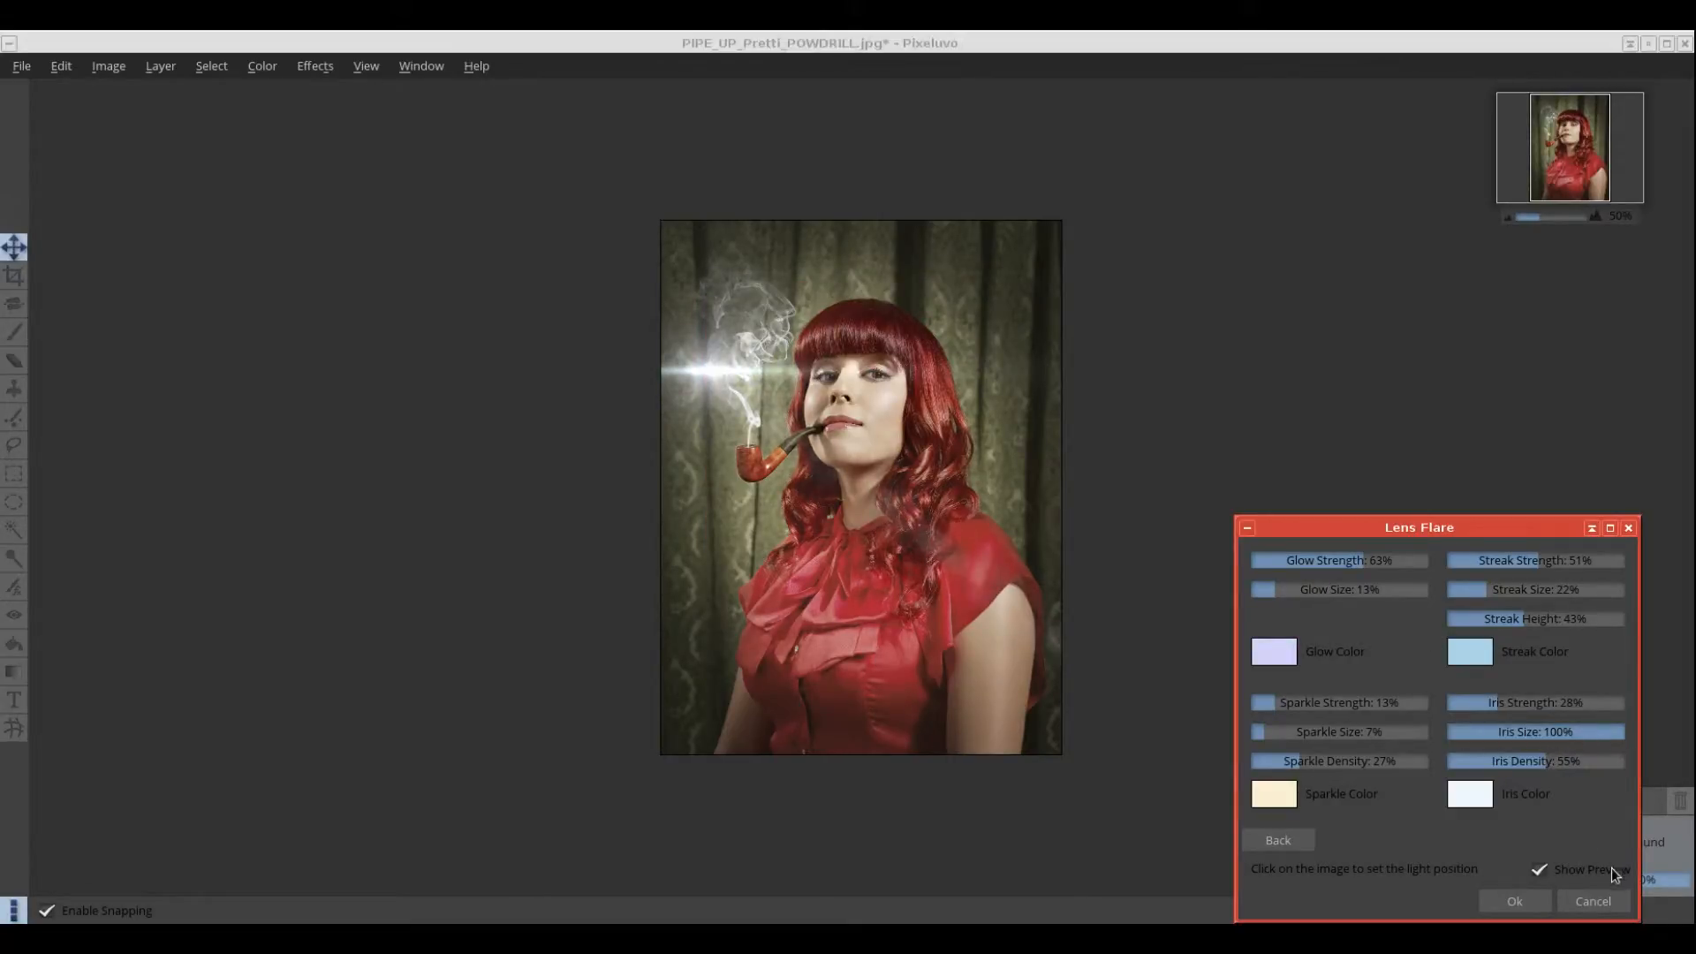
pyautogui.click(1593, 902)
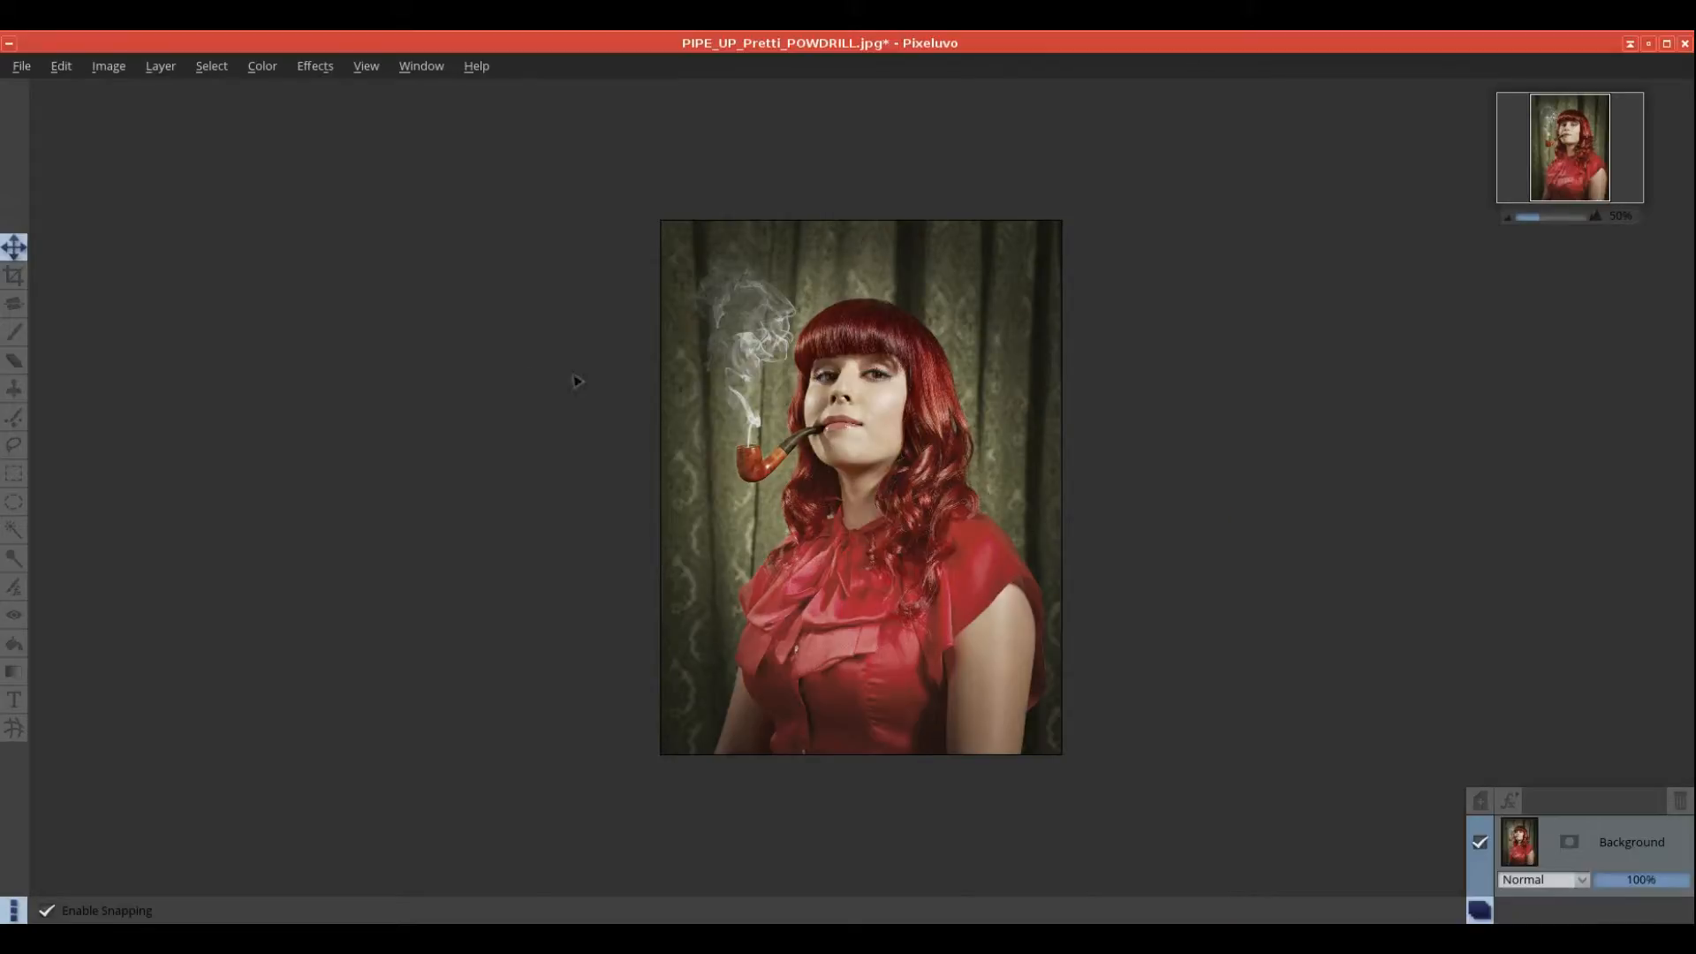
# Step: Glance at the Effects menu, dismiss it, and zoom the view in and back out
pyautogui.click(309, 66)
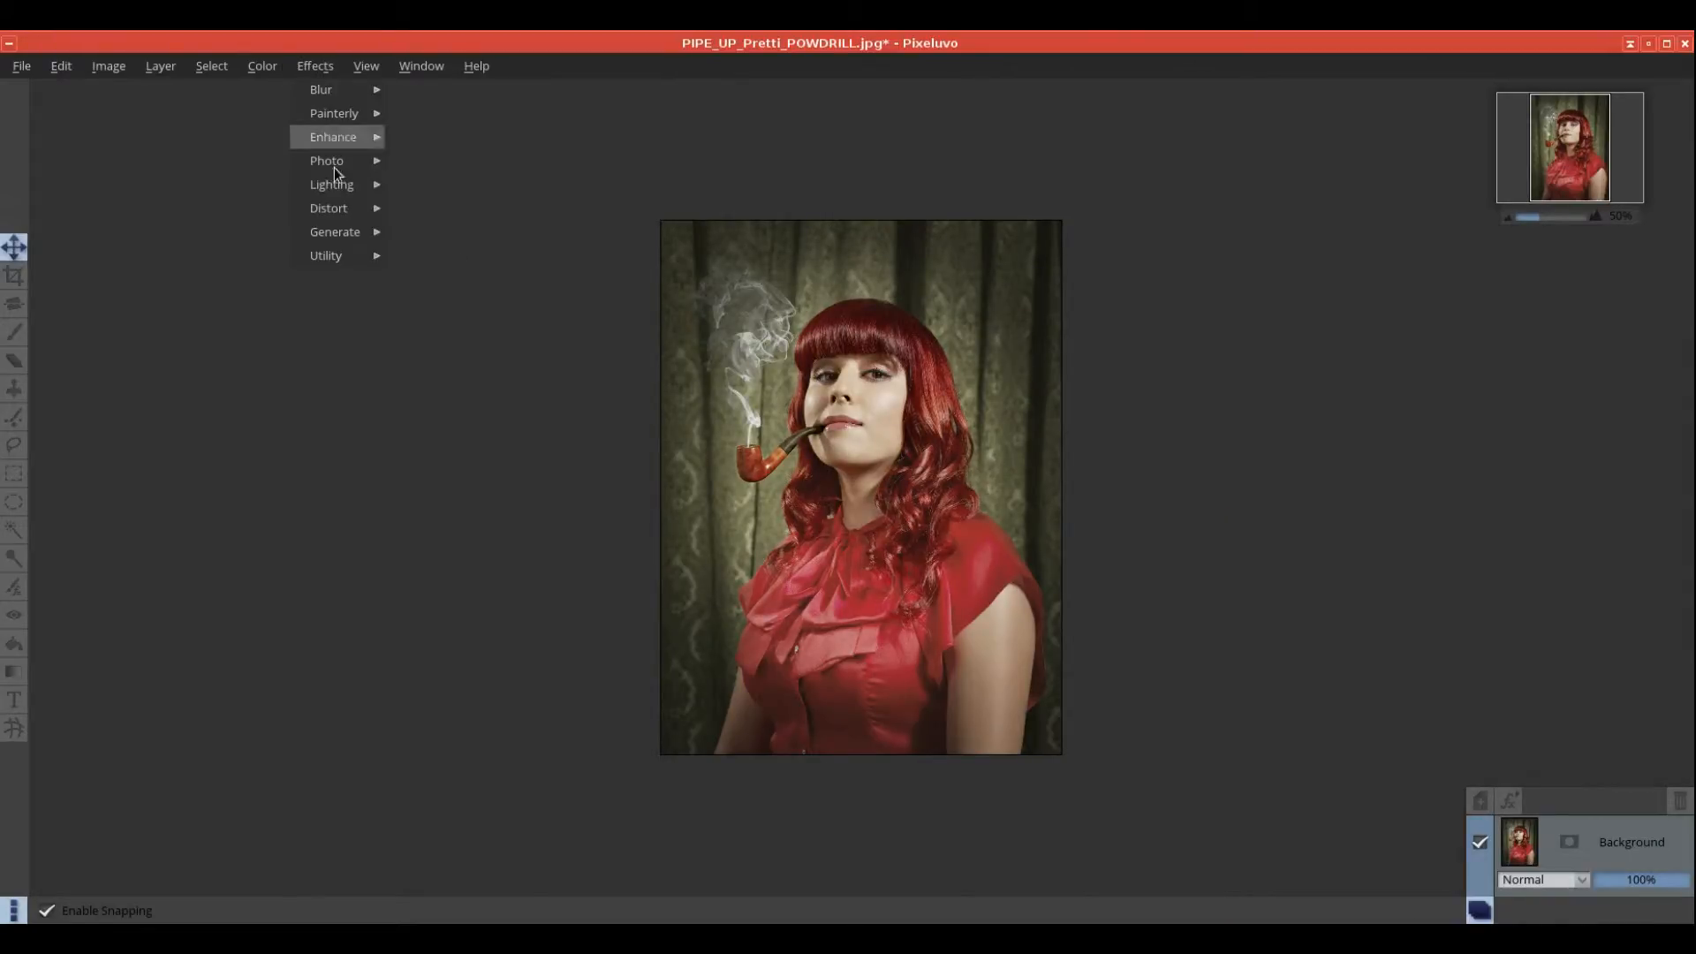
pyautogui.moveTo(364, 195)
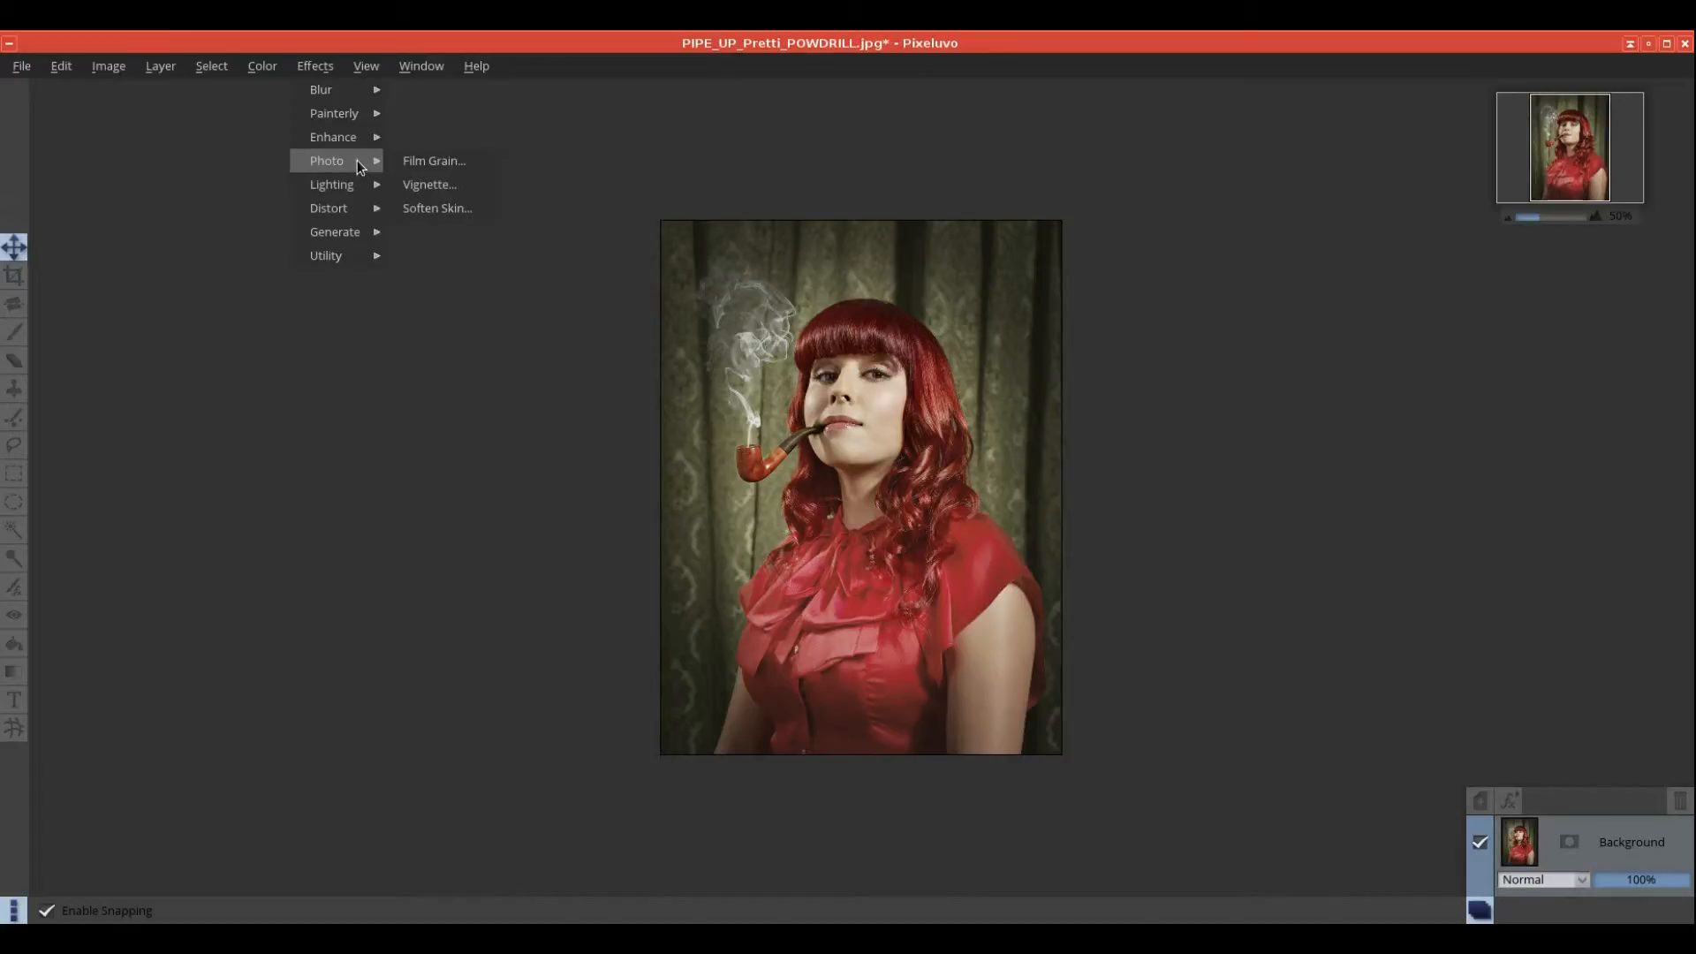
pyautogui.click(1523, 173)
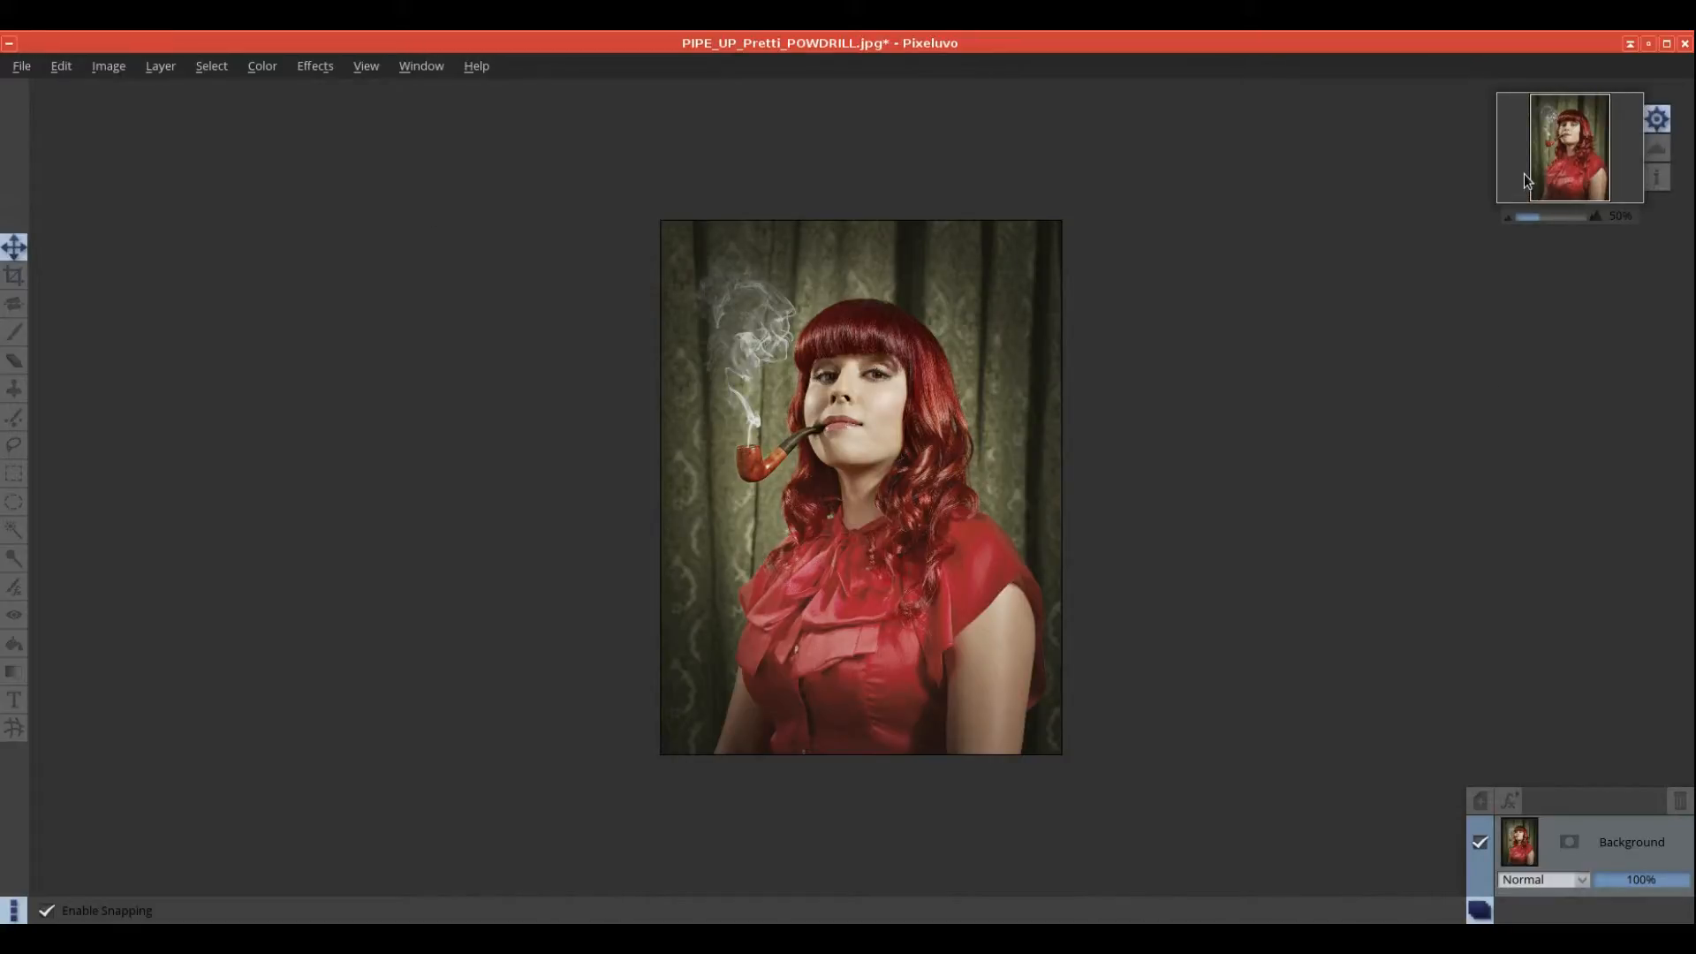
pyautogui.scroll(3, 1537, 172)
pyautogui.scroll(-1, 1544, 168)
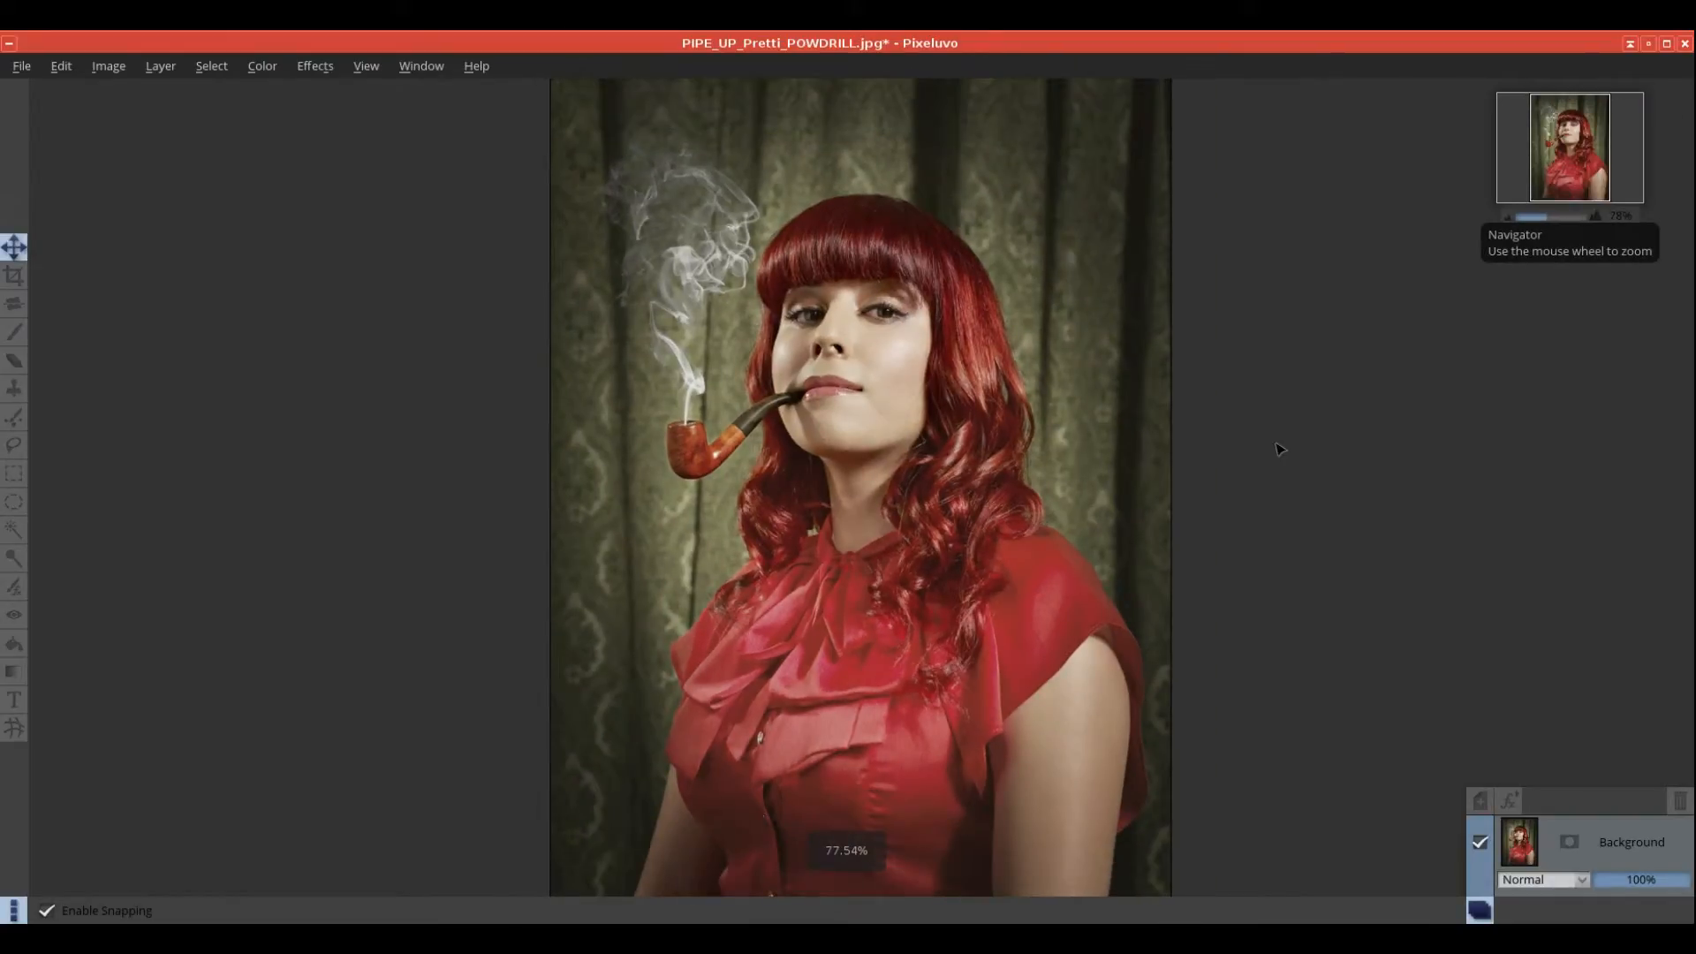
# Step: Preview Photo > Film Grain with Amount raised to 88%, then cancel it
pyautogui.click(314, 66)
pyautogui.moveTo(367, 162)
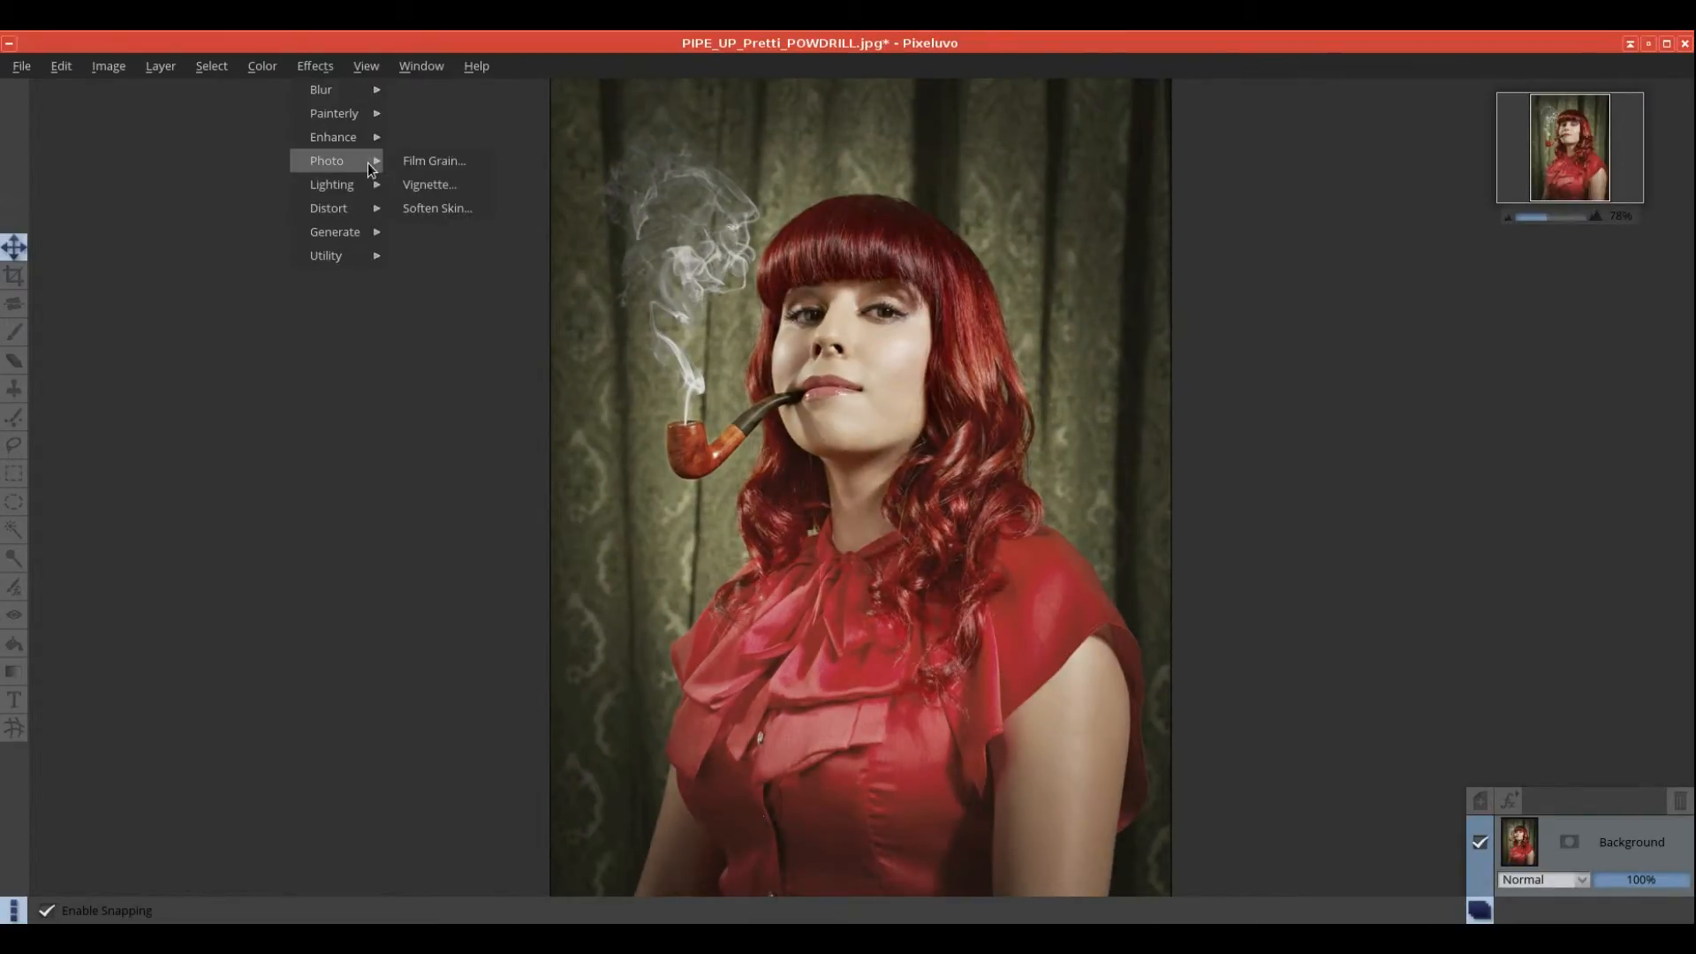
pyautogui.click(436, 162)
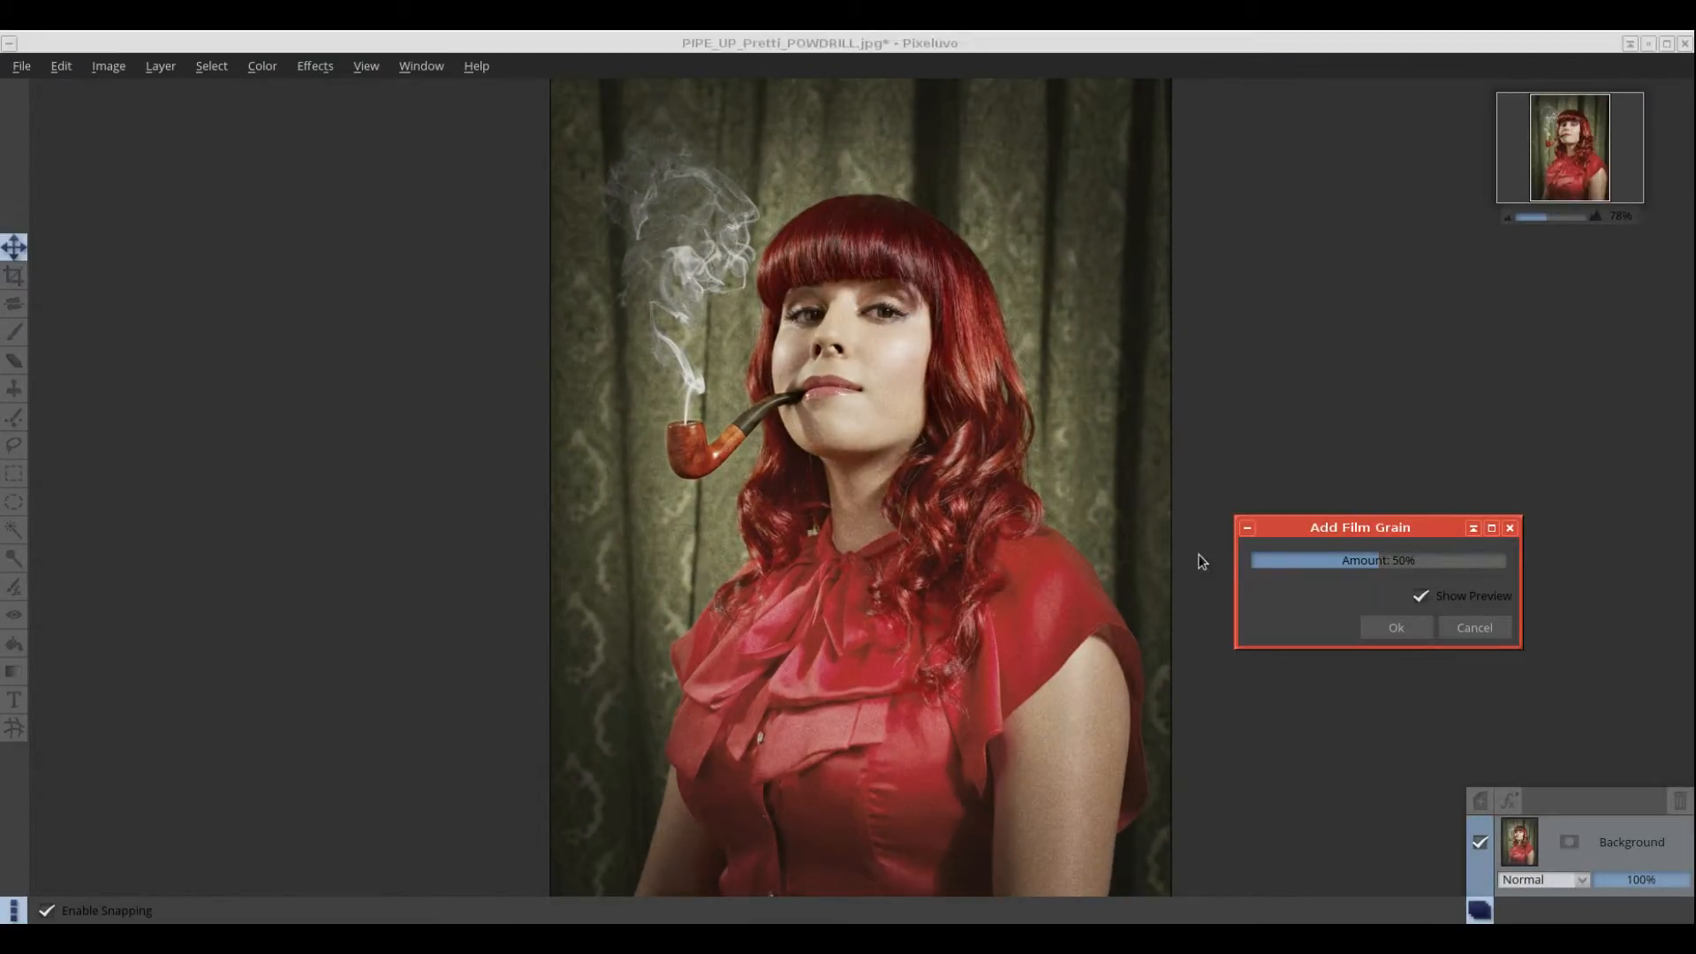
pyautogui.moveTo(1379, 563); pyautogui.dragTo(1476, 575)
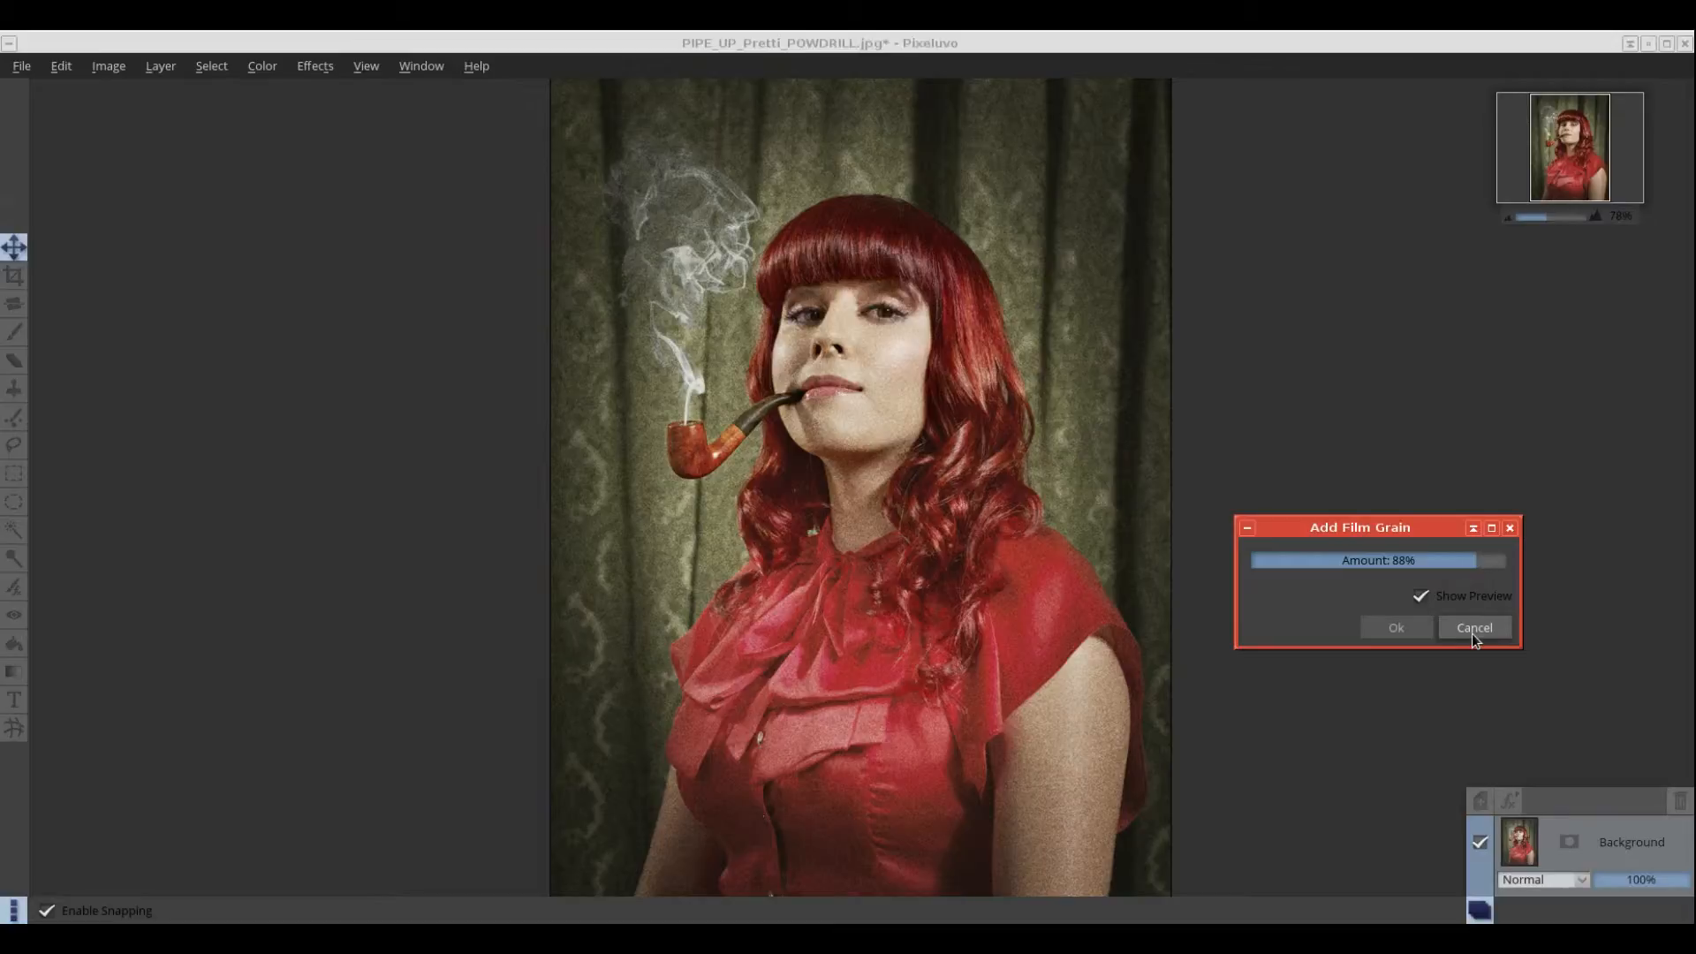
pyautogui.click(1472, 633)
pyautogui.click(315, 66)
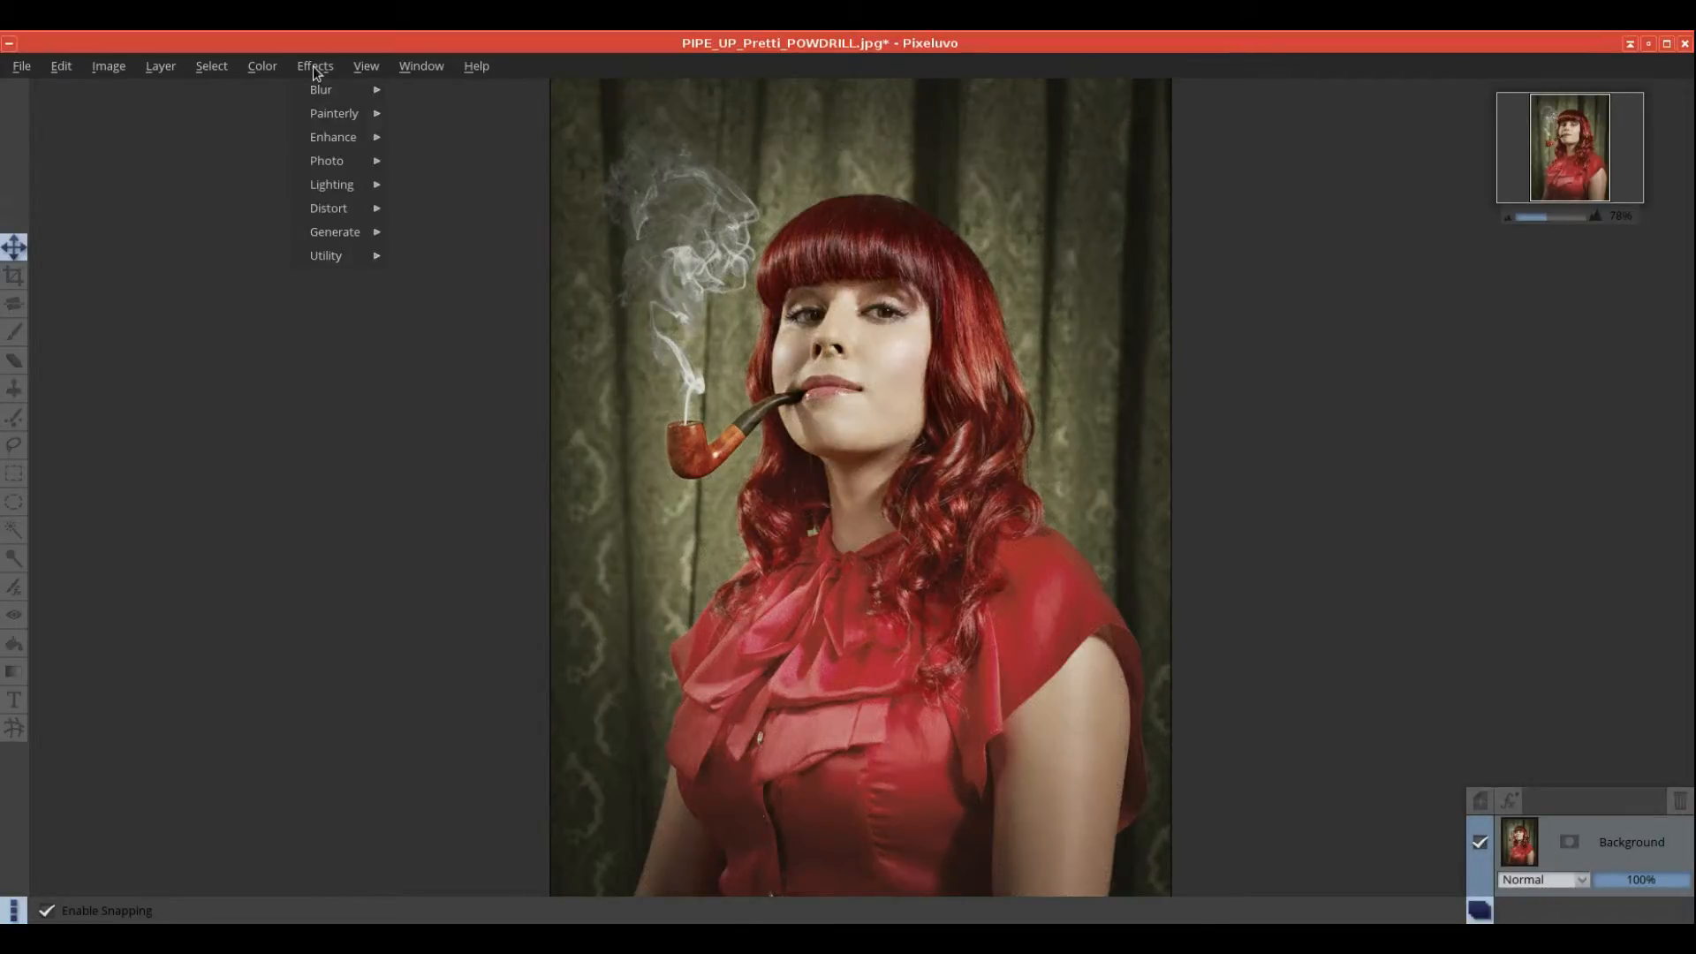
# Step: Preview a Vignette at -65% darkening with a less round shape, then cancel it
pyautogui.moveTo(338, 160)
pyautogui.click(431, 184)
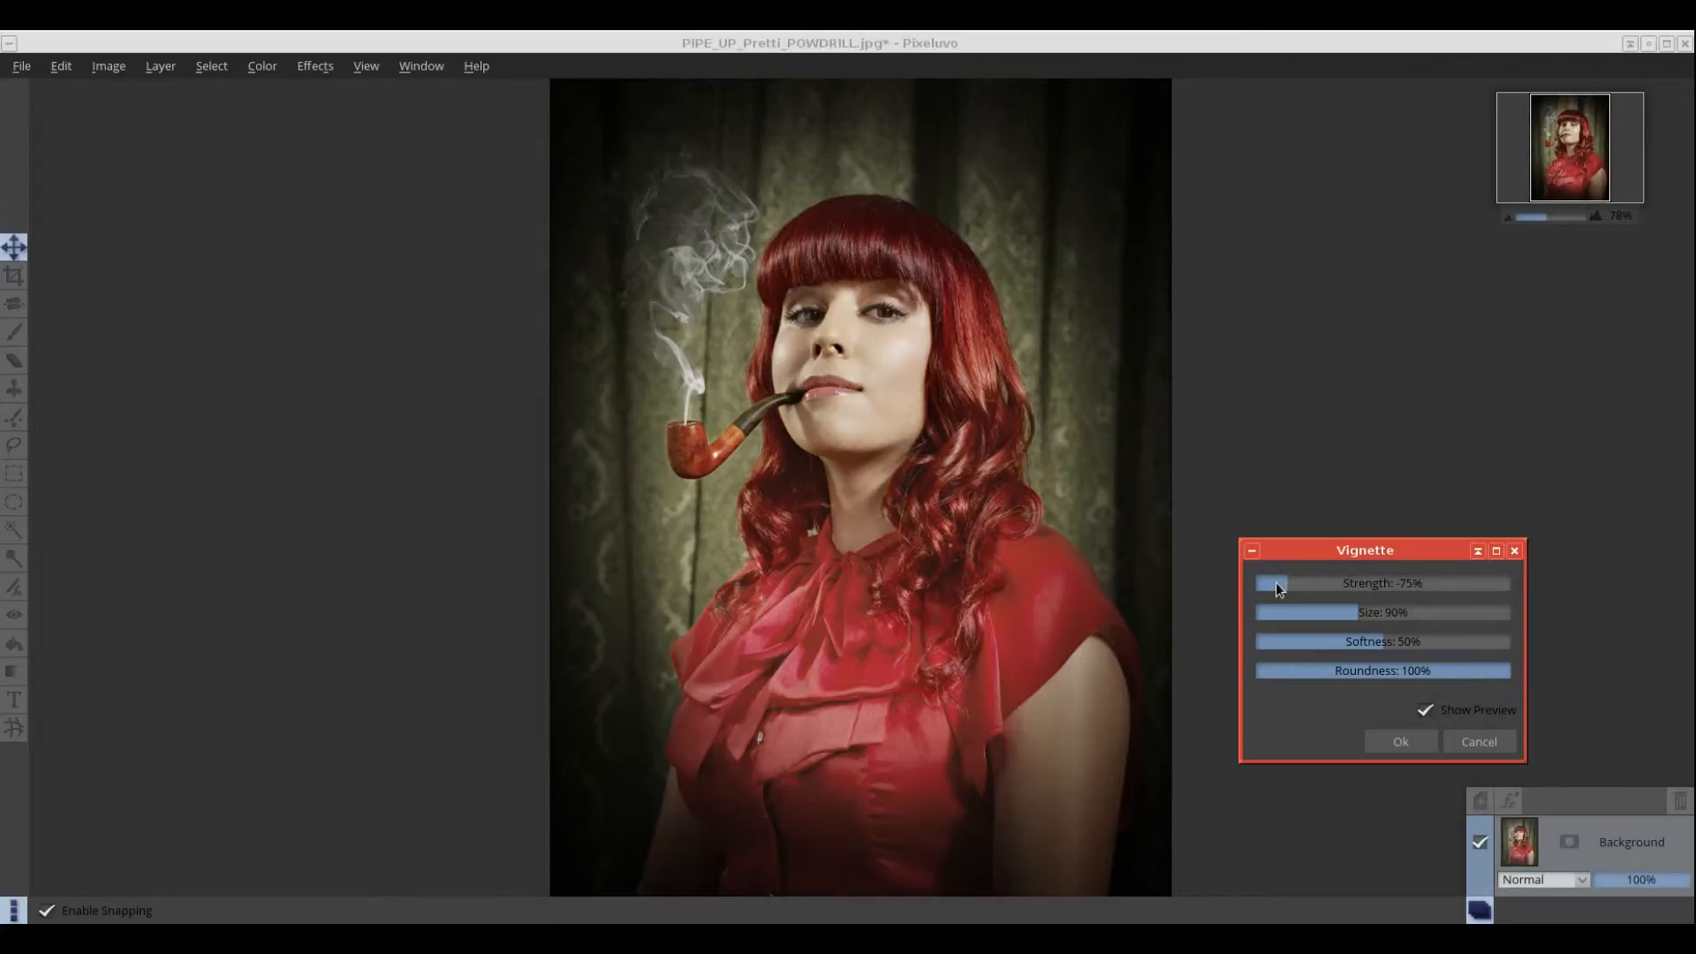
pyautogui.moveTo(1277, 583)
pyautogui.mouseDown()
pyautogui.moveTo(1332, 581)
pyautogui.moveTo(1300, 581)
pyautogui.moveTo(1355, 617)
pyautogui.moveTo(1296, 612)
pyautogui.mouseUp()
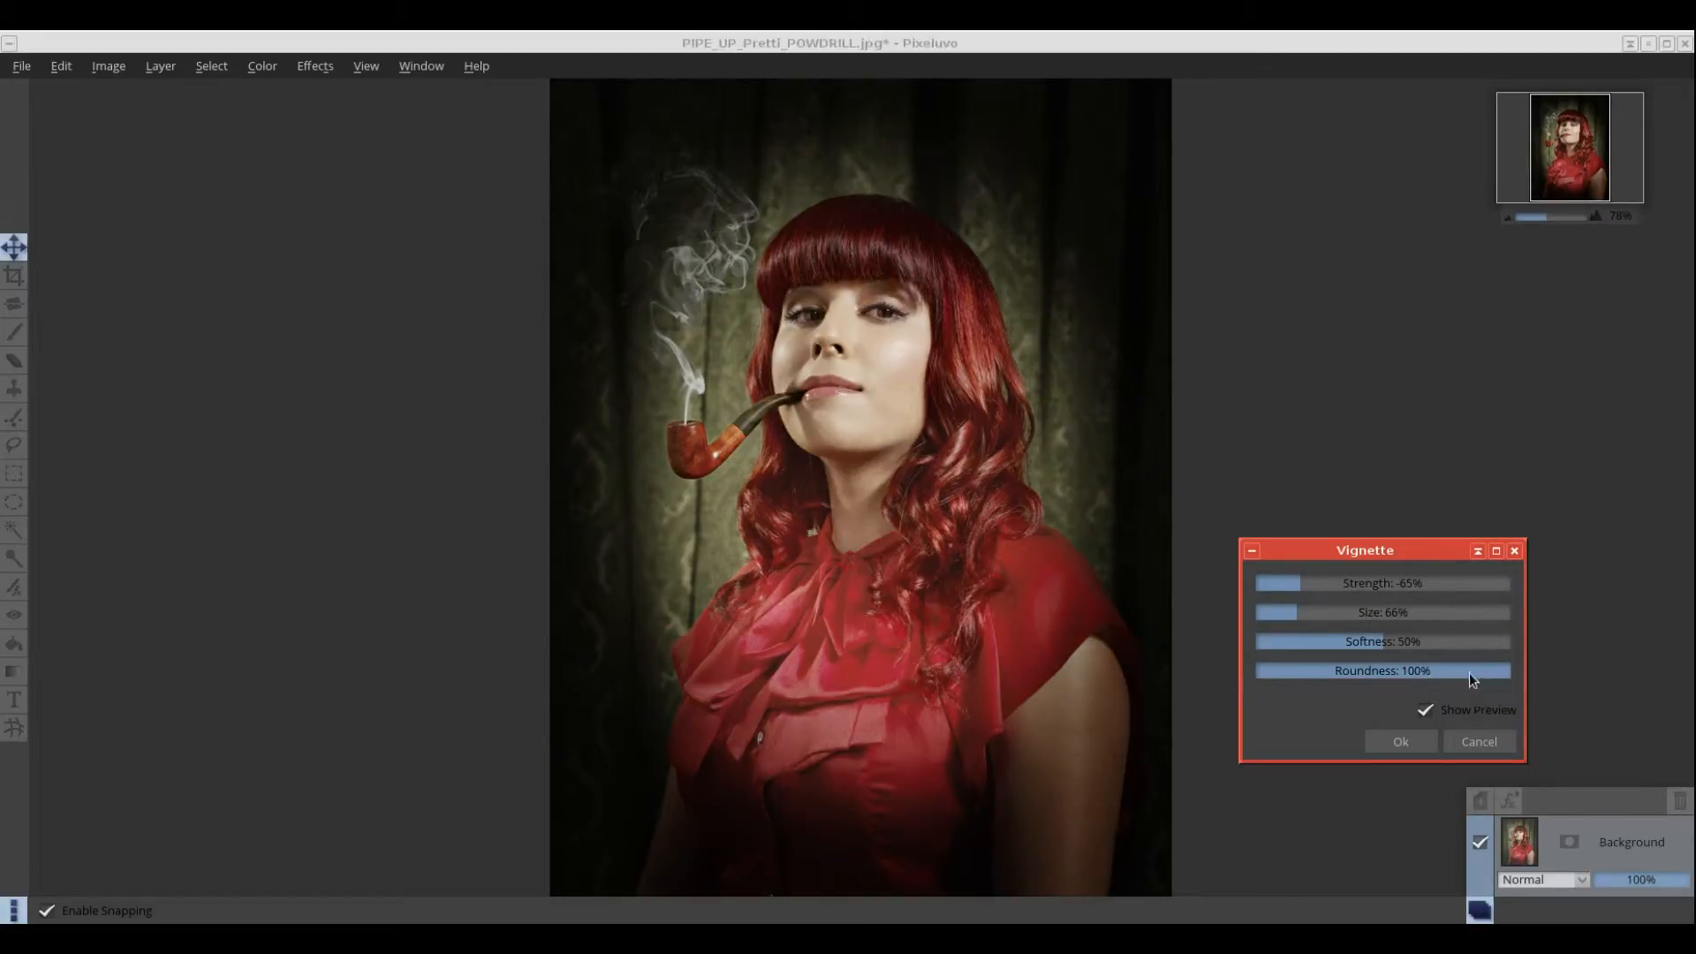
pyautogui.moveTo(1491, 679); pyautogui.dragTo(1415, 676)
pyautogui.click(1479, 741)
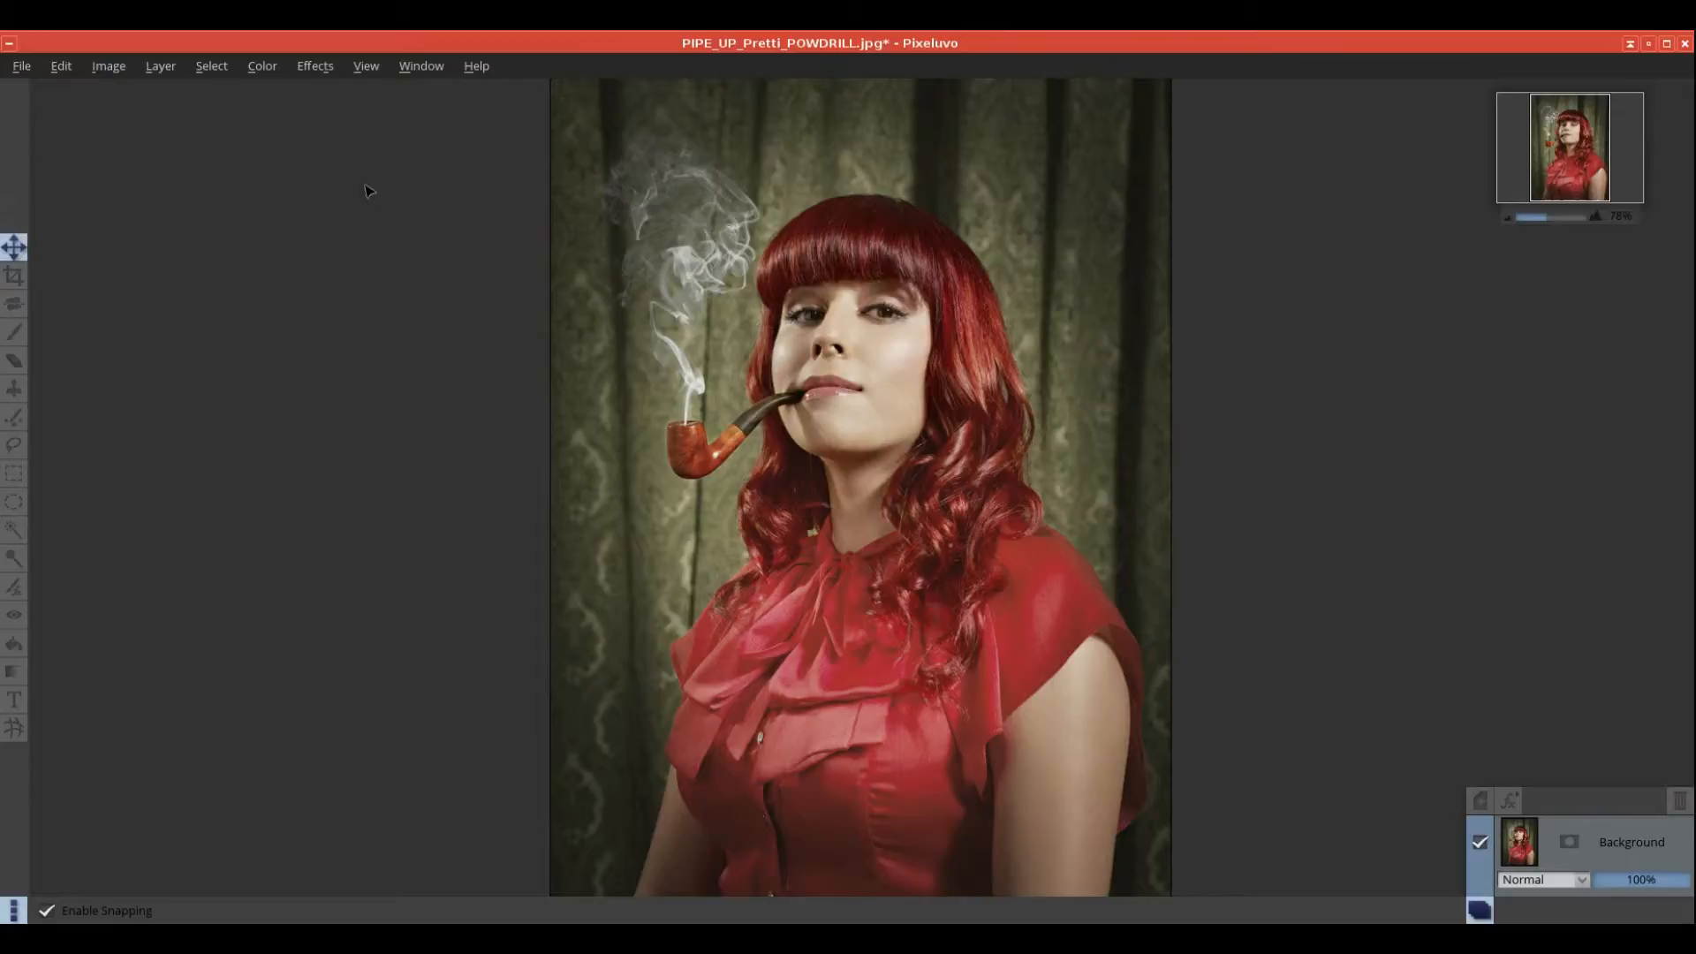
# Step: Preview Soften Skin at 65% strength, then cancel it
pyautogui.click(311, 69)
pyautogui.moveTo(355, 163)
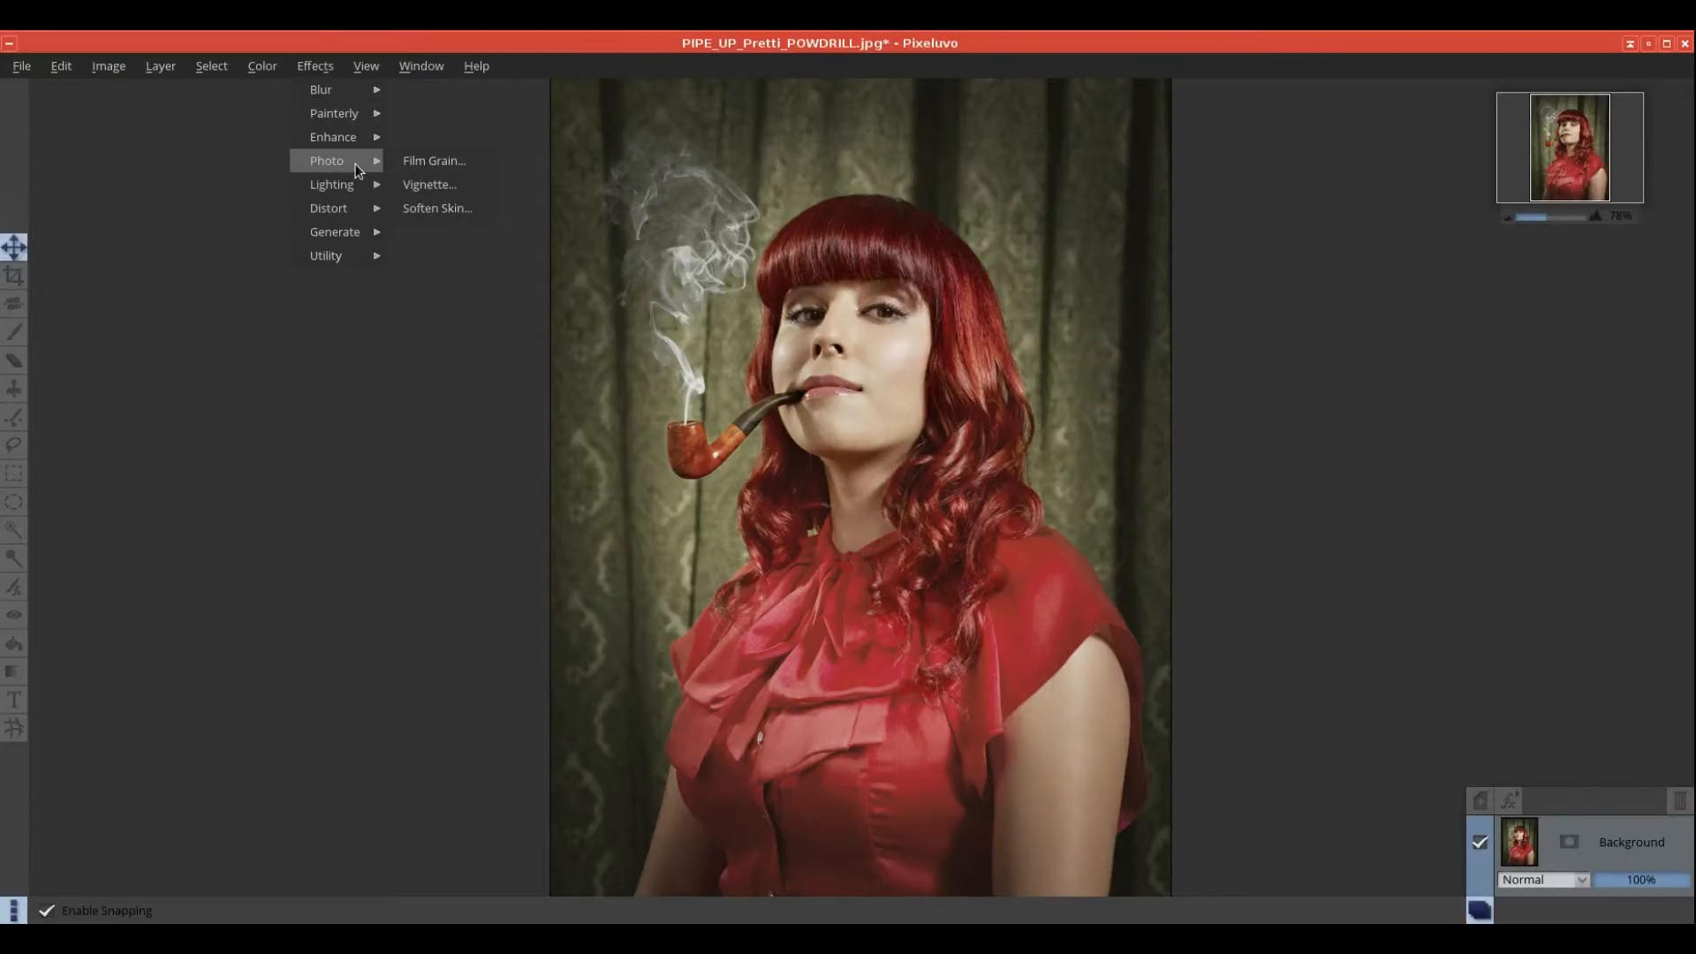
pyautogui.click(442, 208)
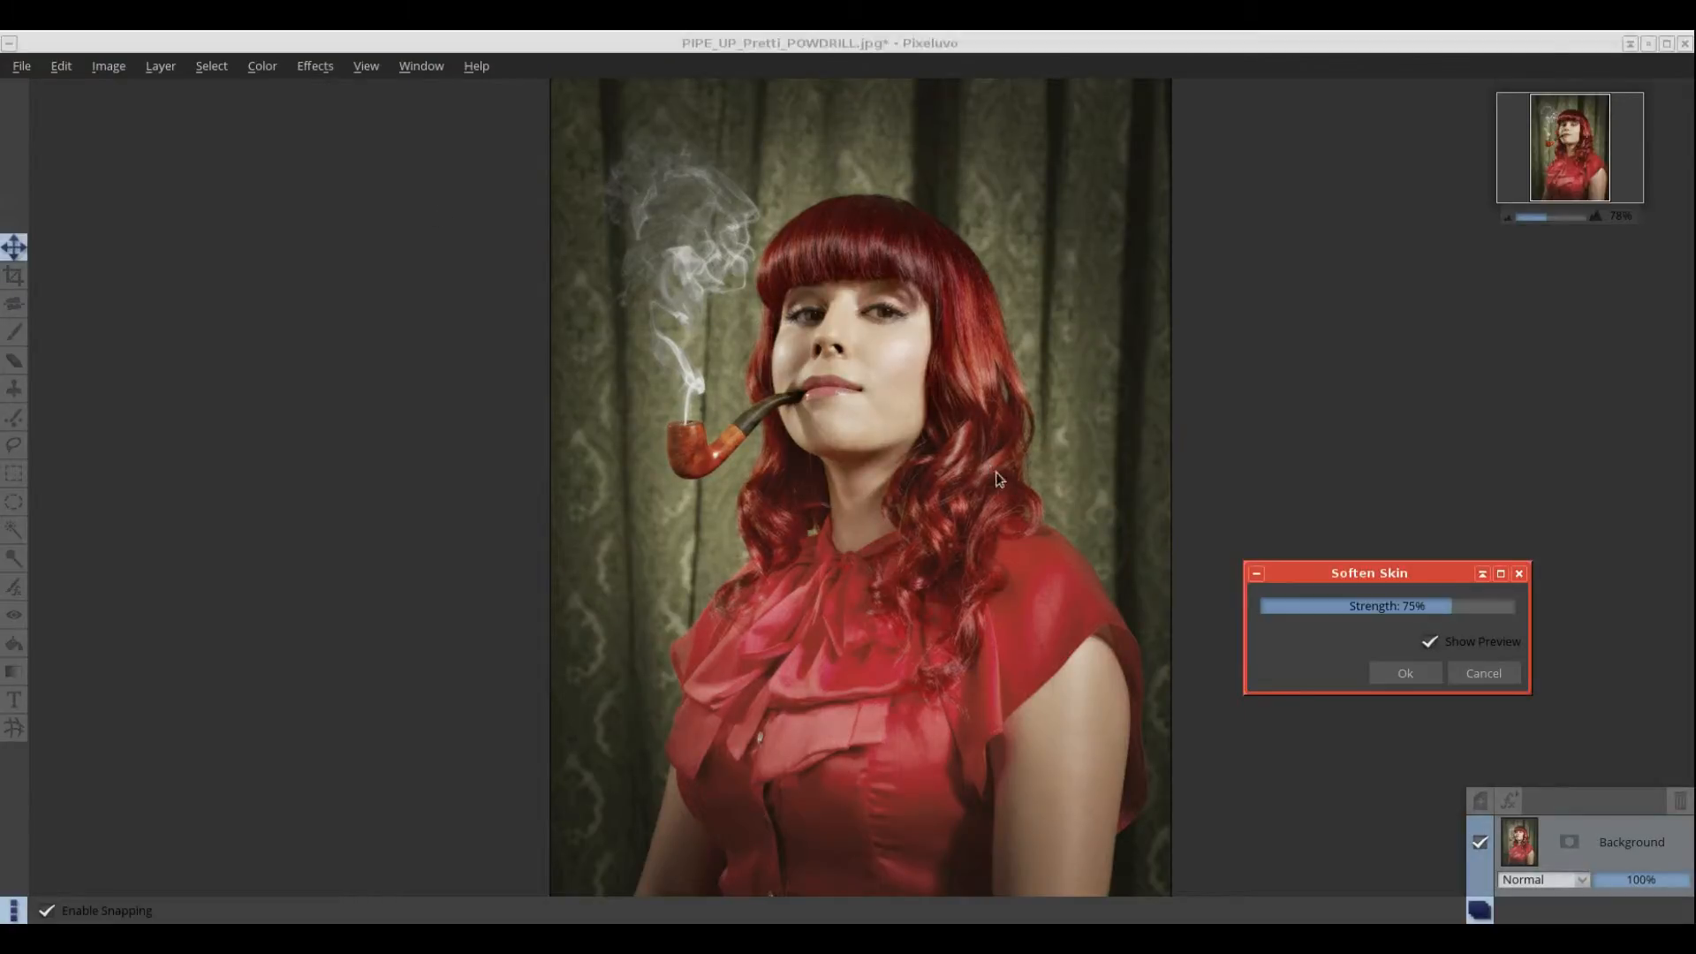
pyautogui.moveTo(1446, 611); pyautogui.dragTo(1407, 616)
pyautogui.click(1477, 675)
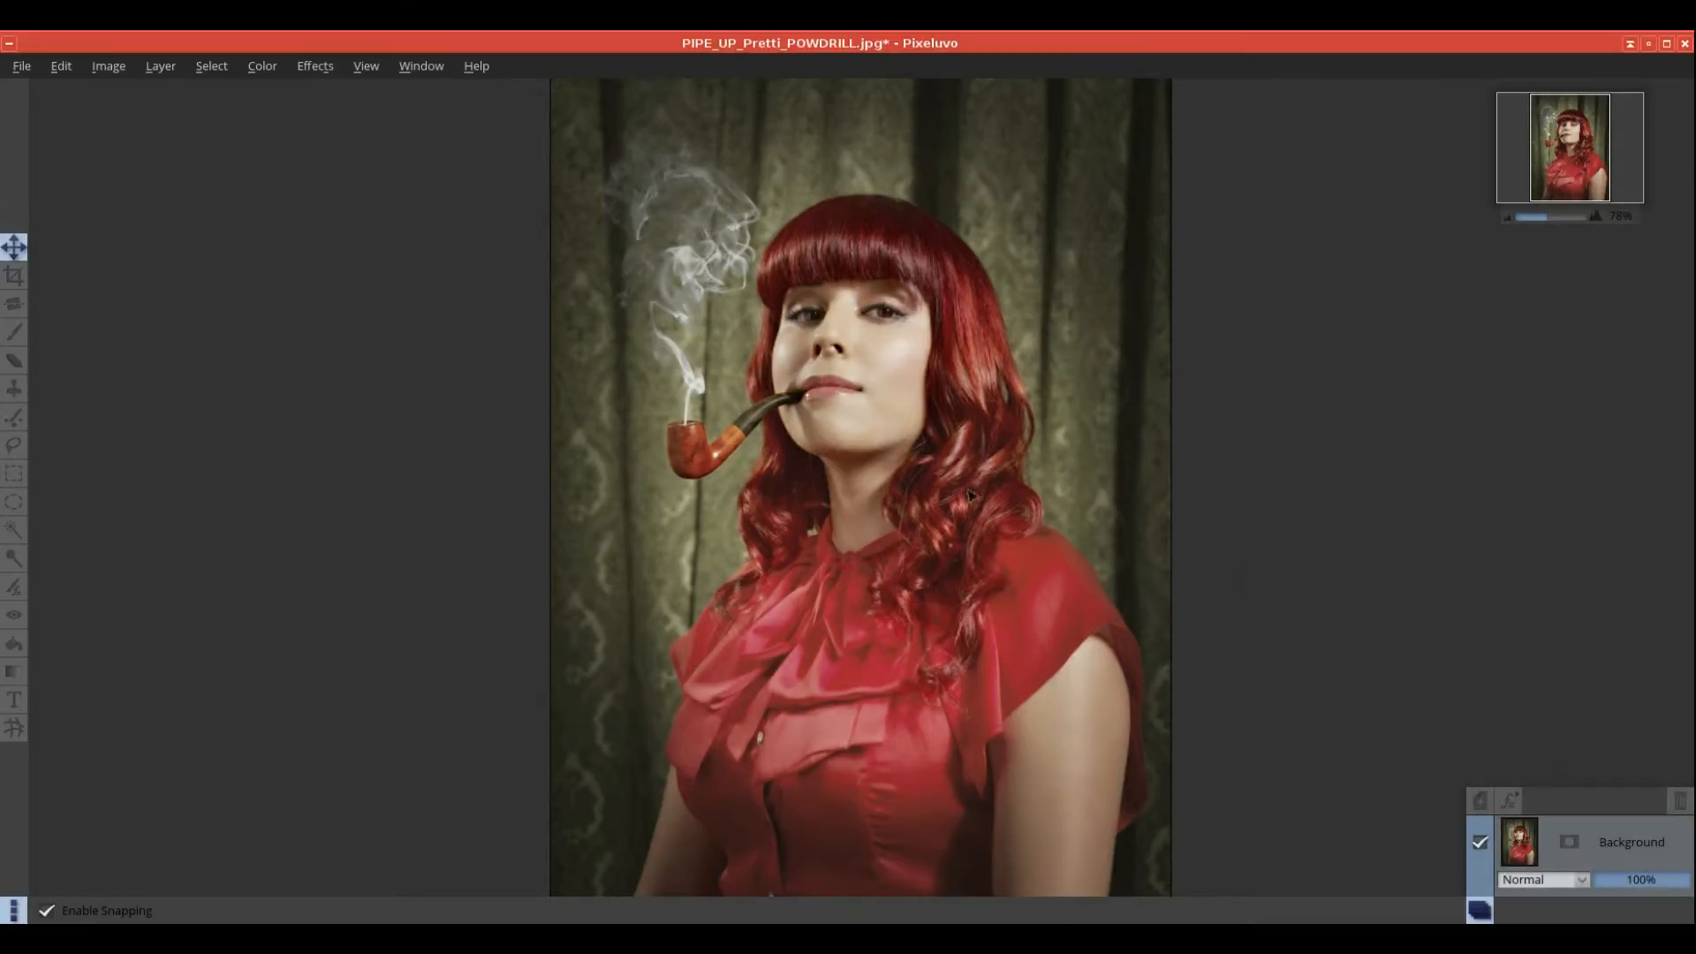
pyautogui.click(316, 67)
pyautogui.moveTo(339, 161)
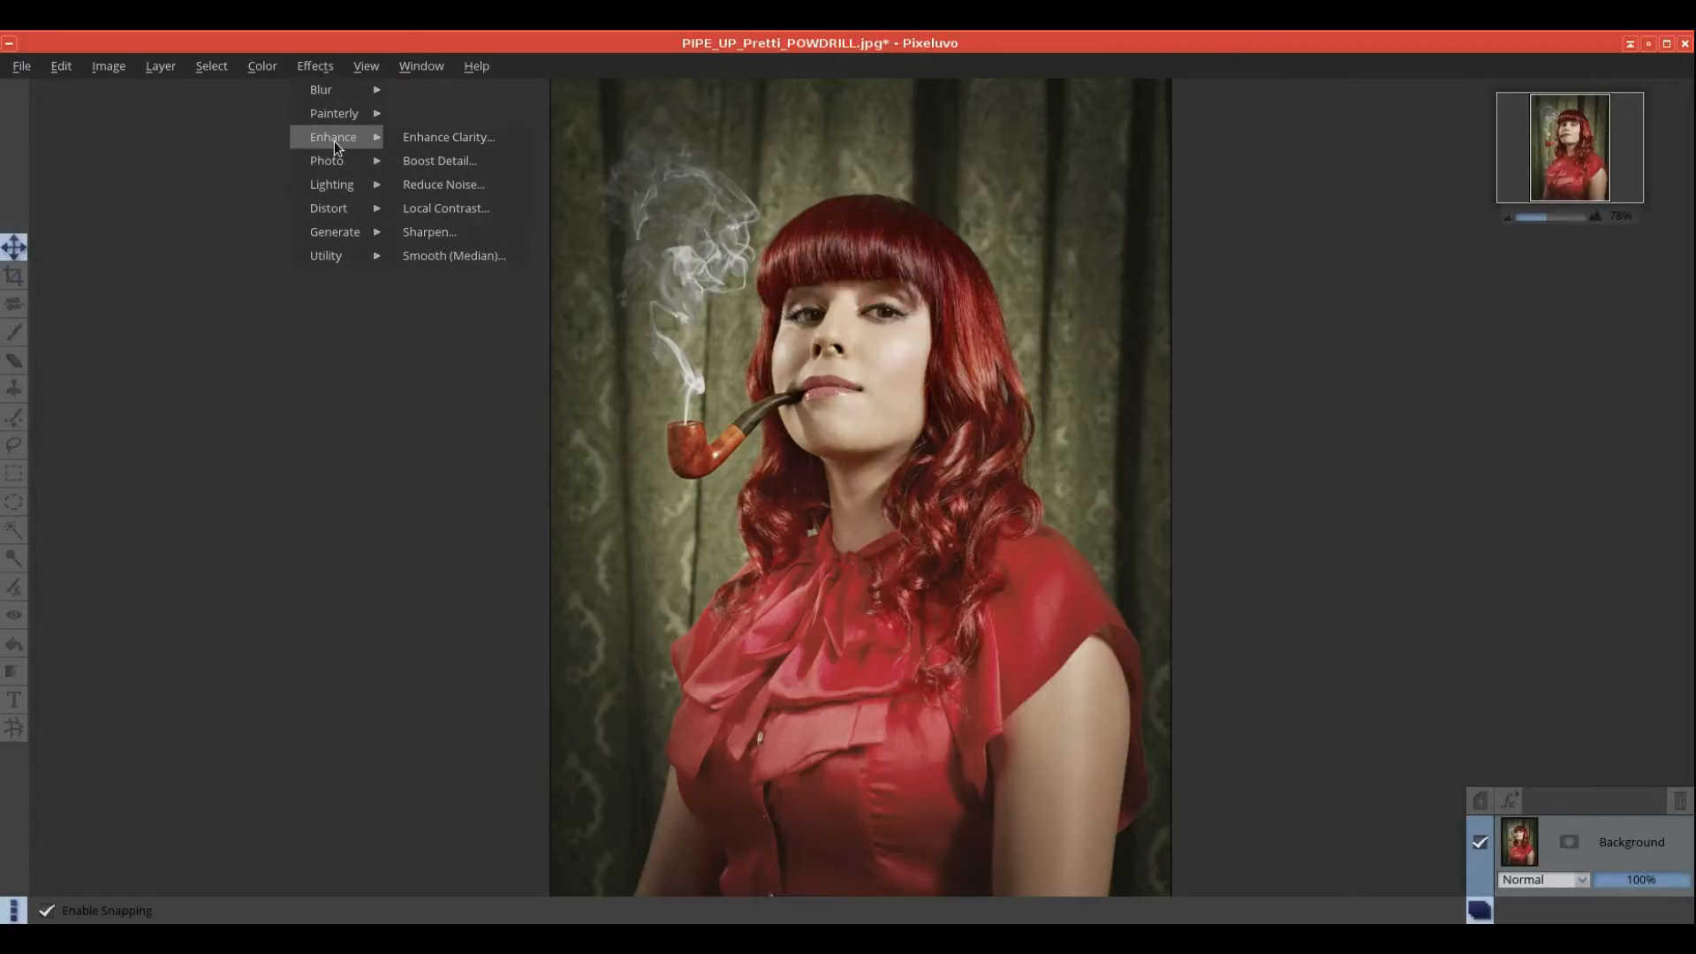
pyautogui.click(426, 140)
pyautogui.moveTo(1424, 632); pyautogui.dragTo(1540, 646)
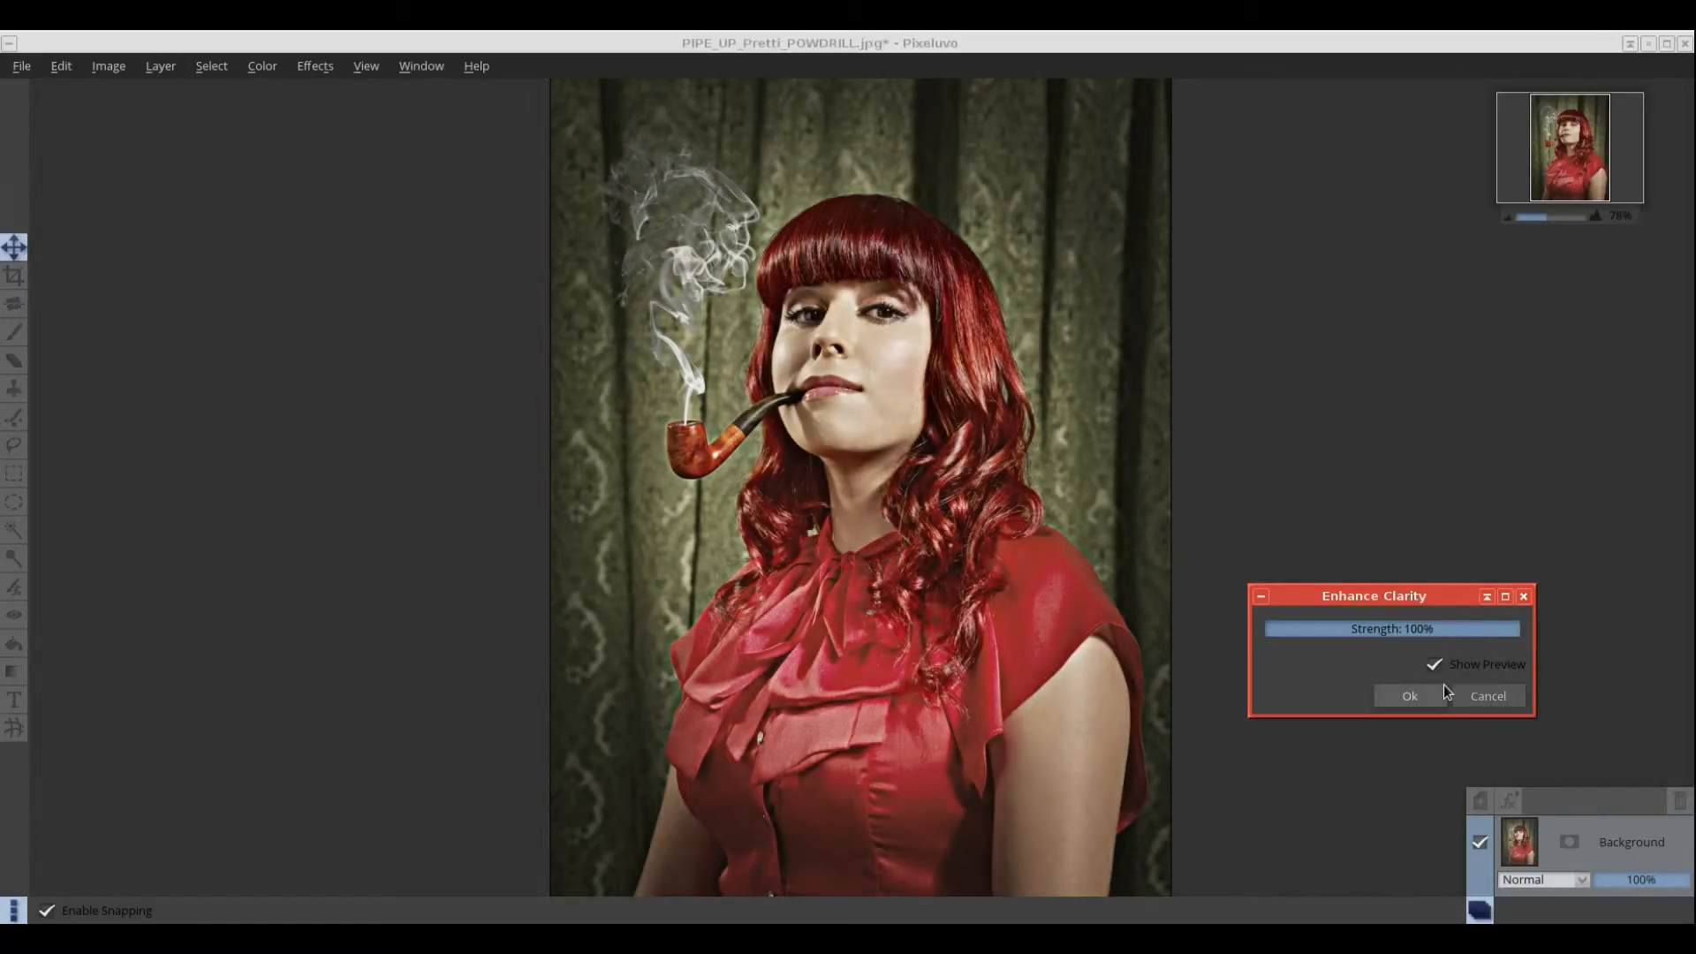
pyautogui.click(1490, 698)
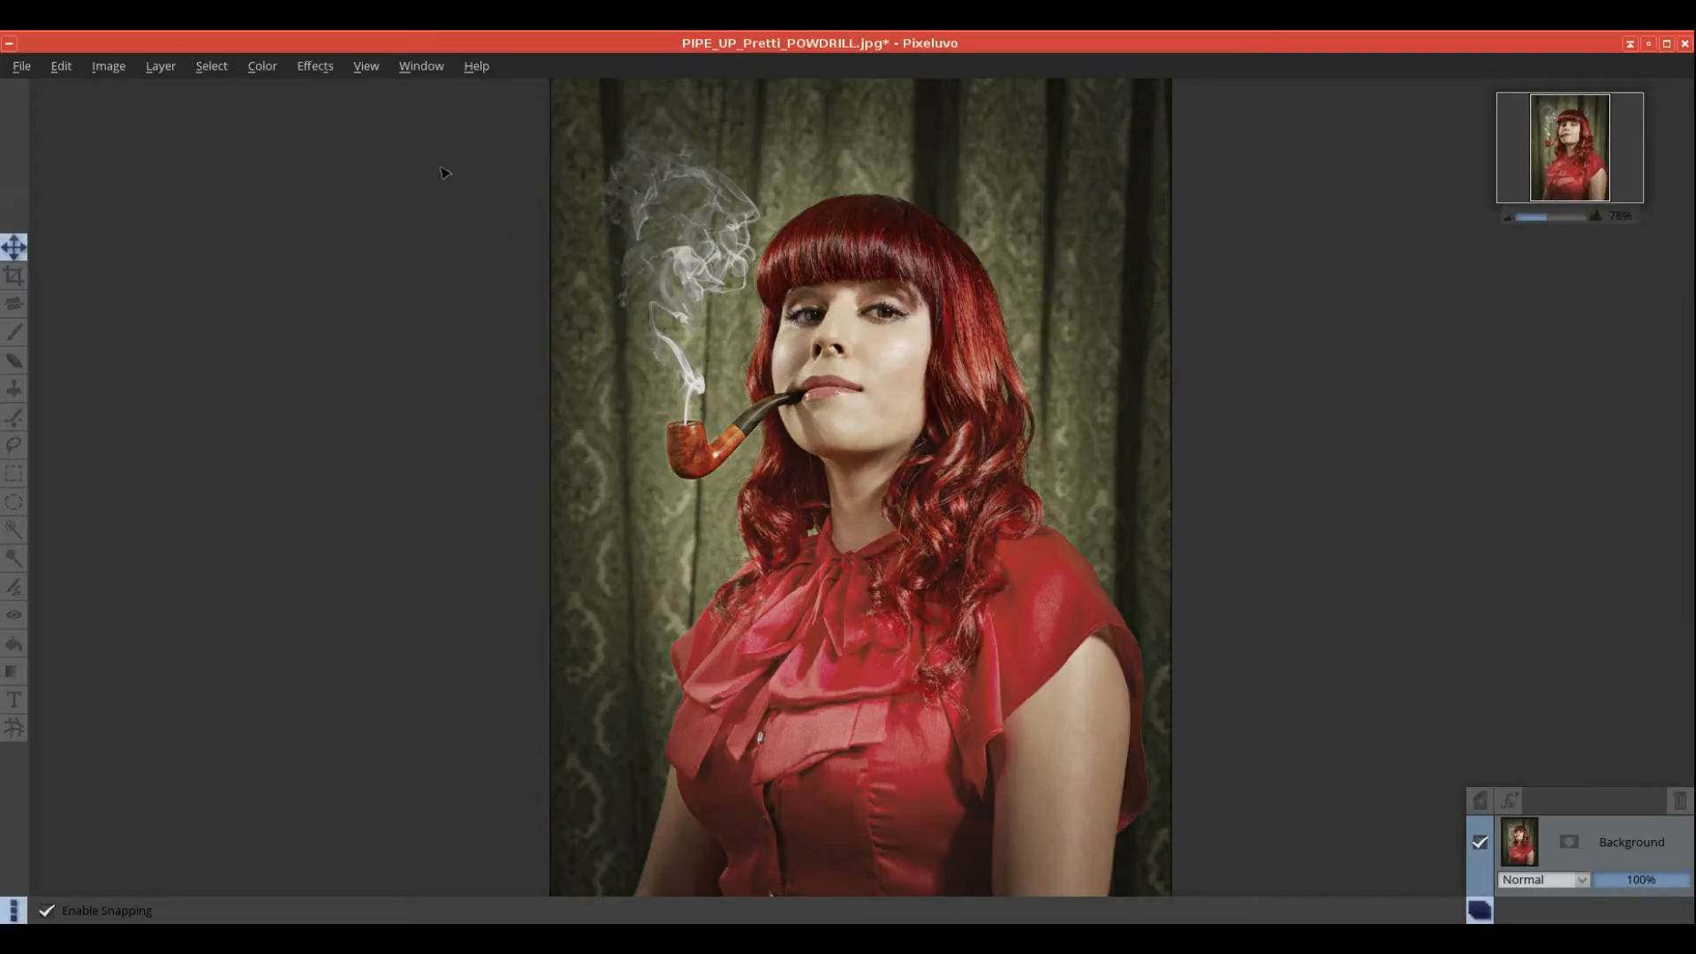
pyautogui.click(316, 66)
pyautogui.moveTo(336, 166)
pyautogui.moveTo(354, 137)
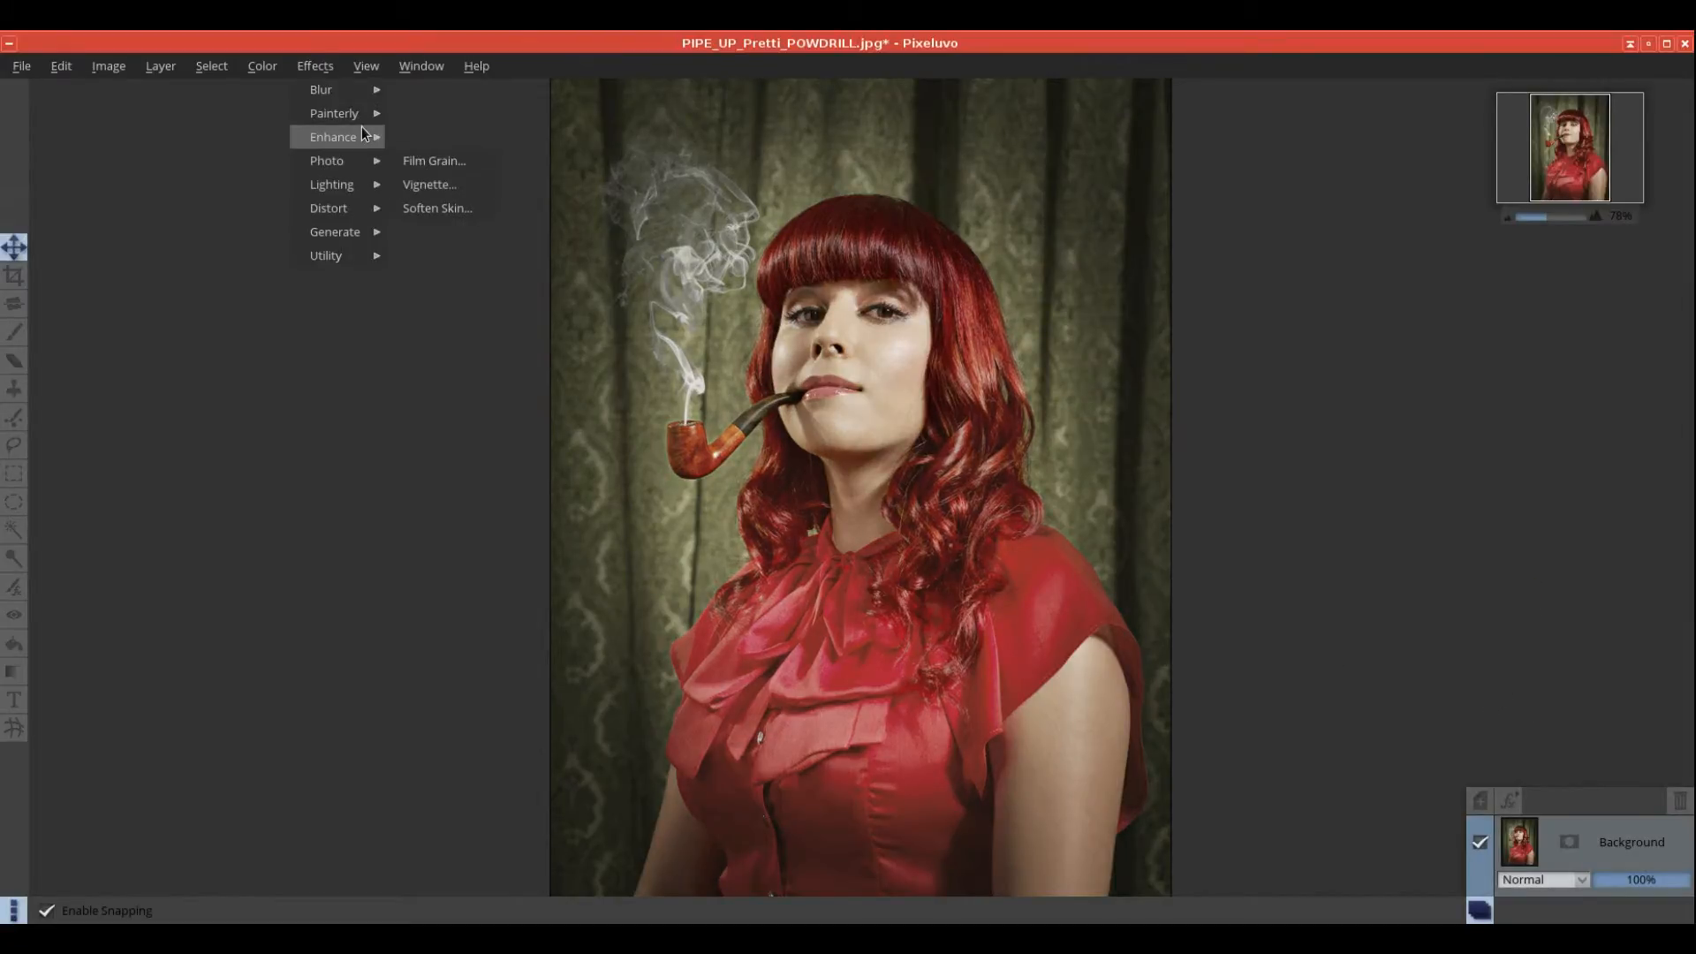
pyautogui.click(442, 163)
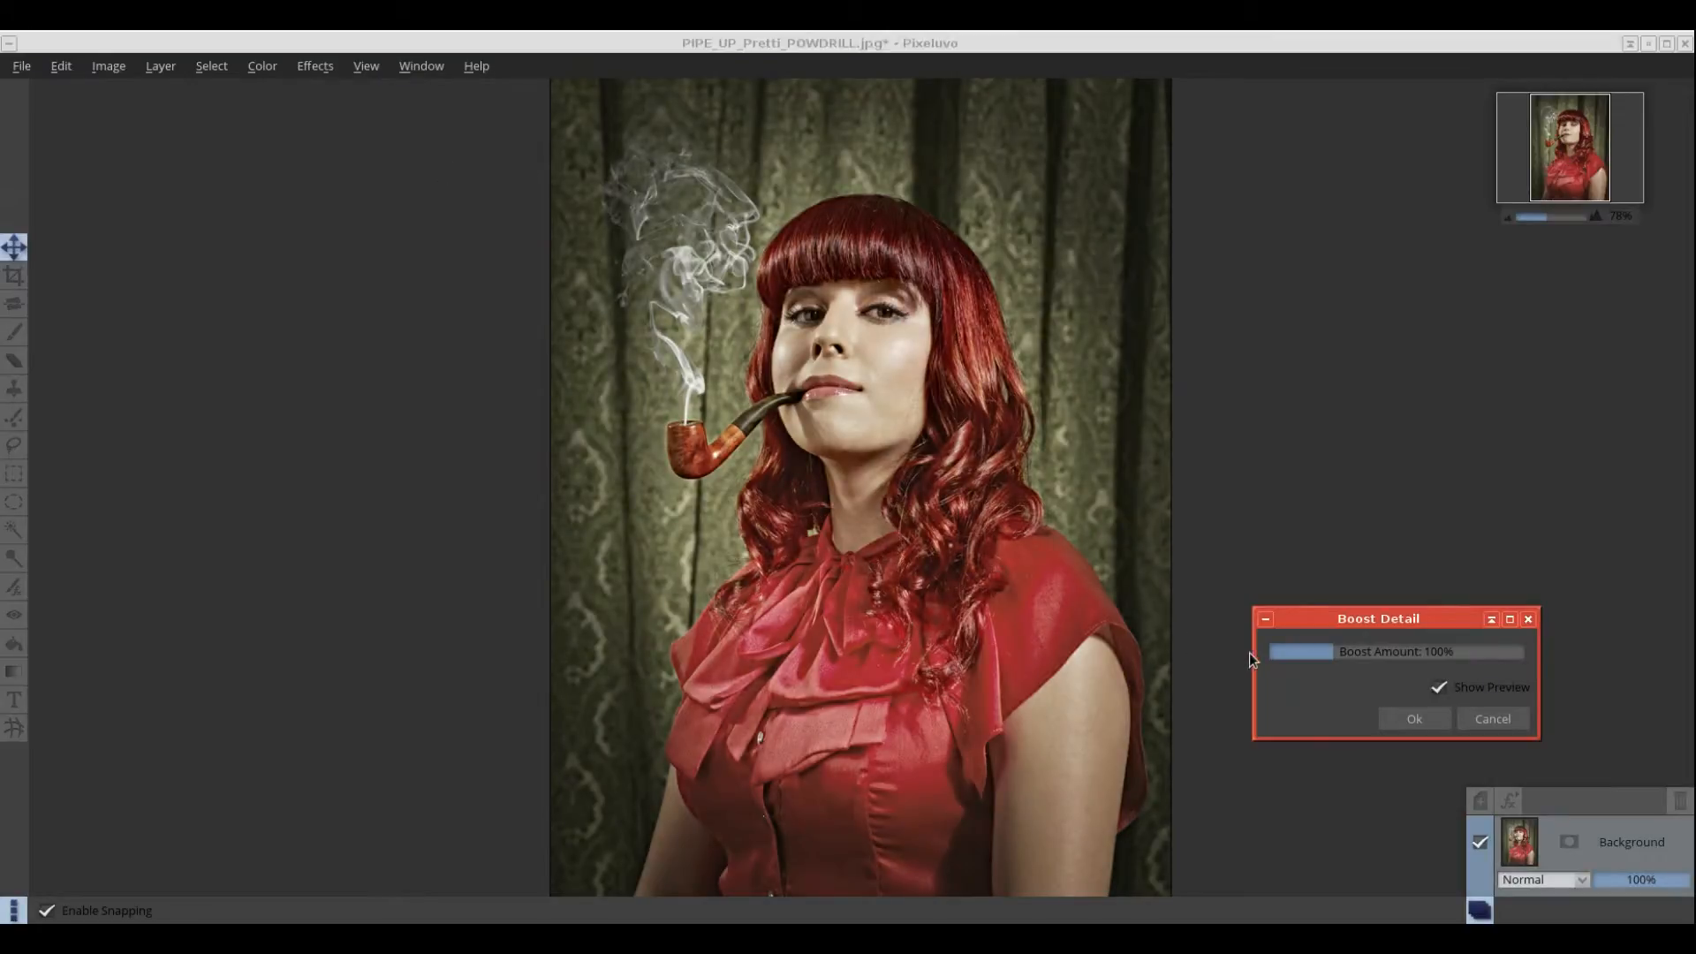
pyautogui.moveTo(1334, 662); pyautogui.dragTo(1541, 663)
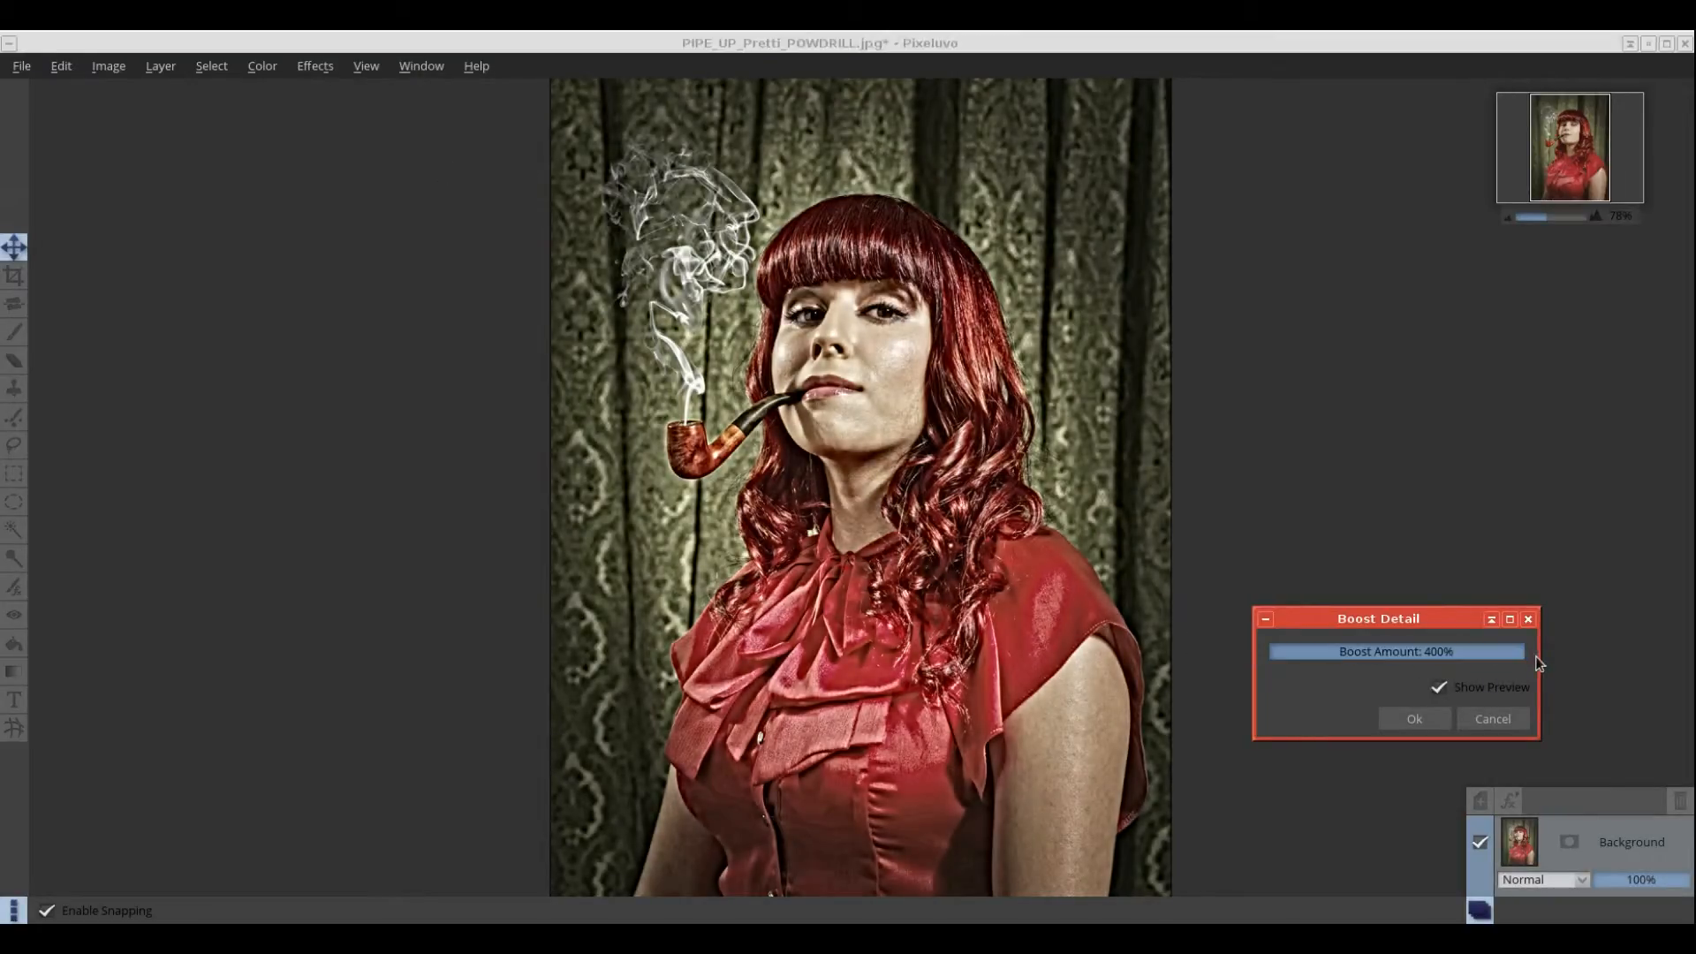
pyautogui.click(1493, 719)
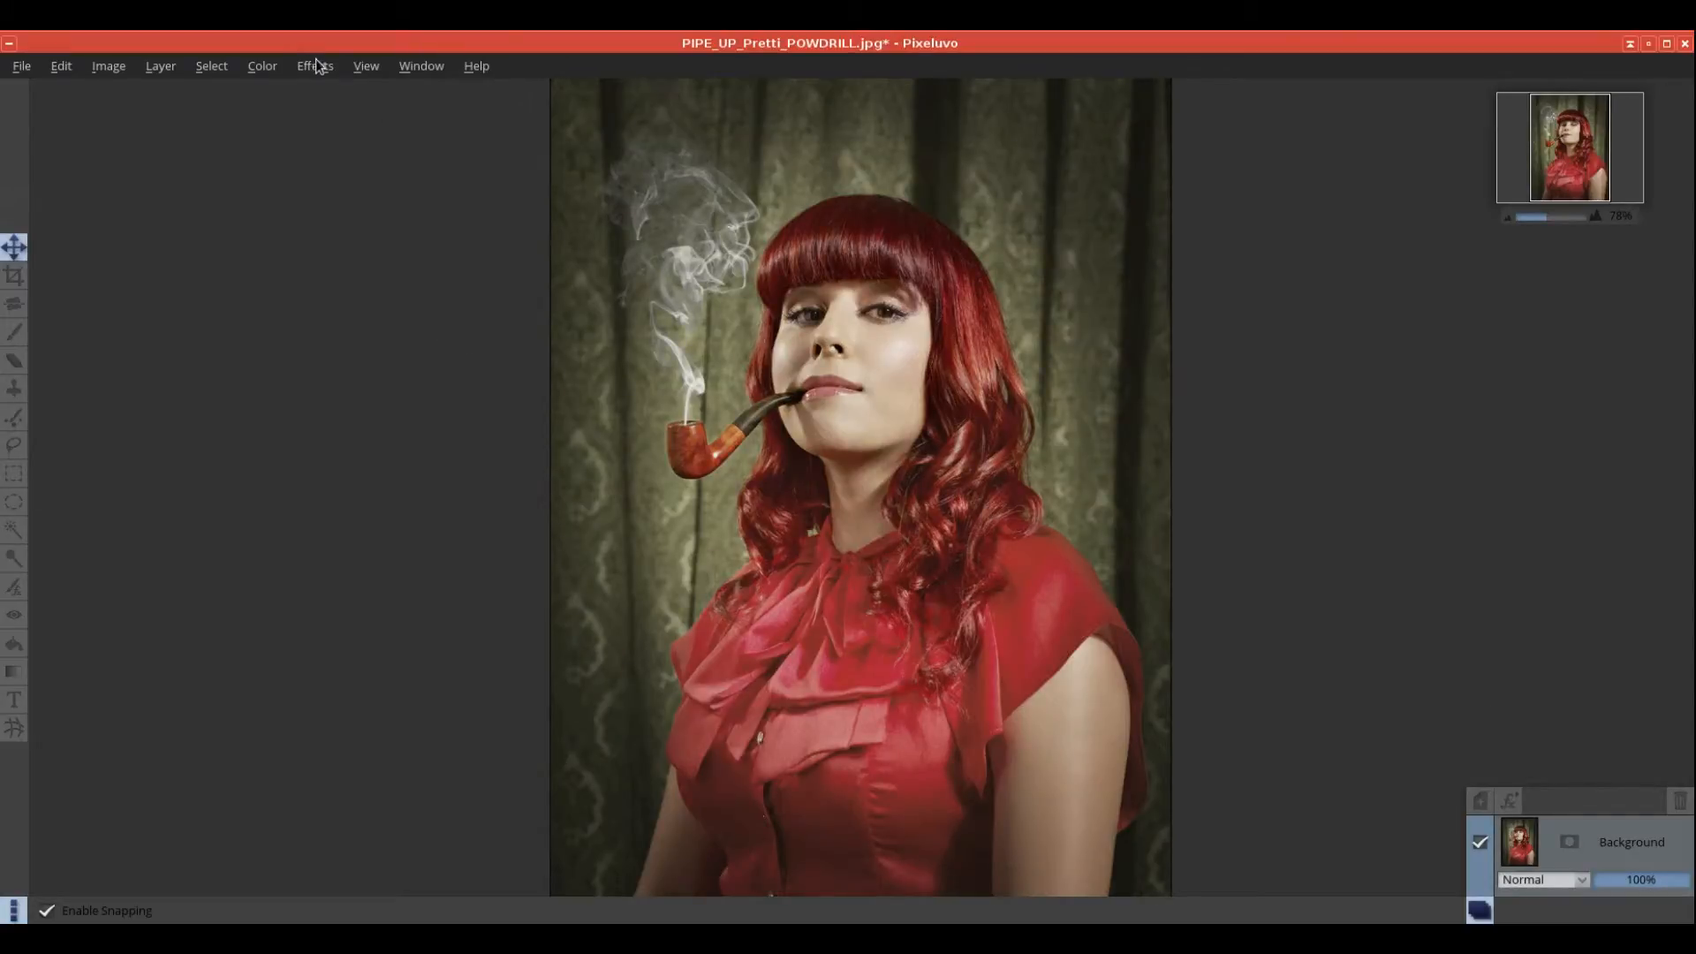
# Step: Open the Reduce Noise preview and zoom and pan onto the woman's face
pyautogui.click(303, 68)
pyautogui.moveTo(336, 138)
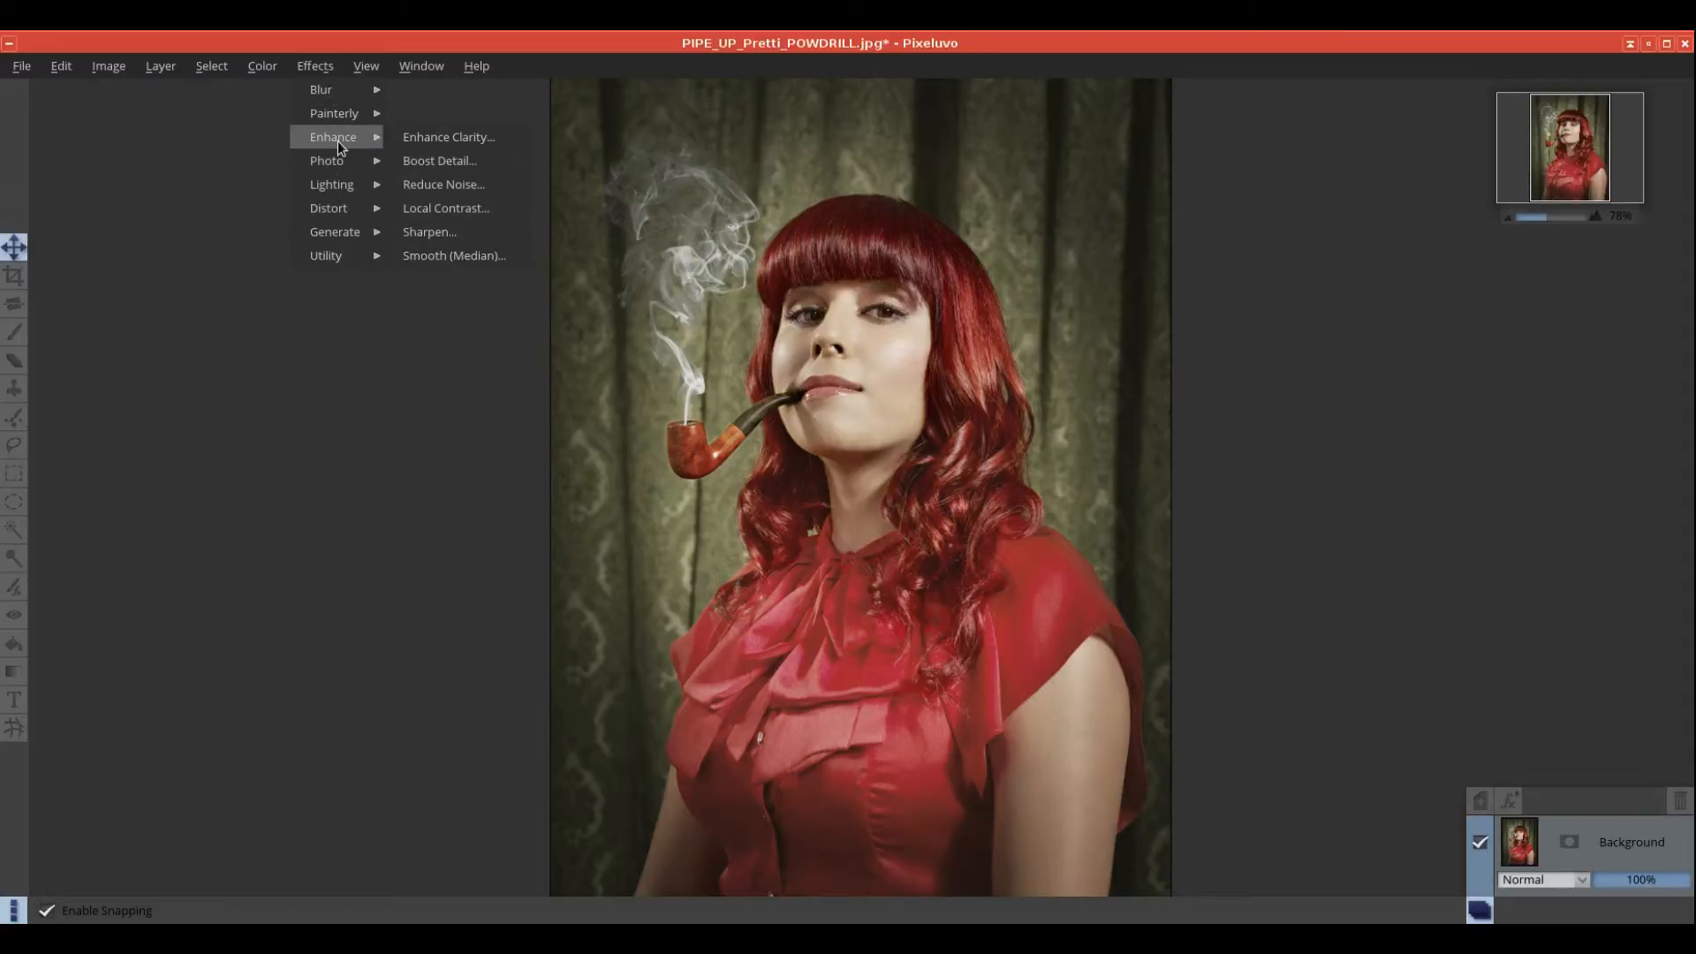
pyautogui.click(440, 184)
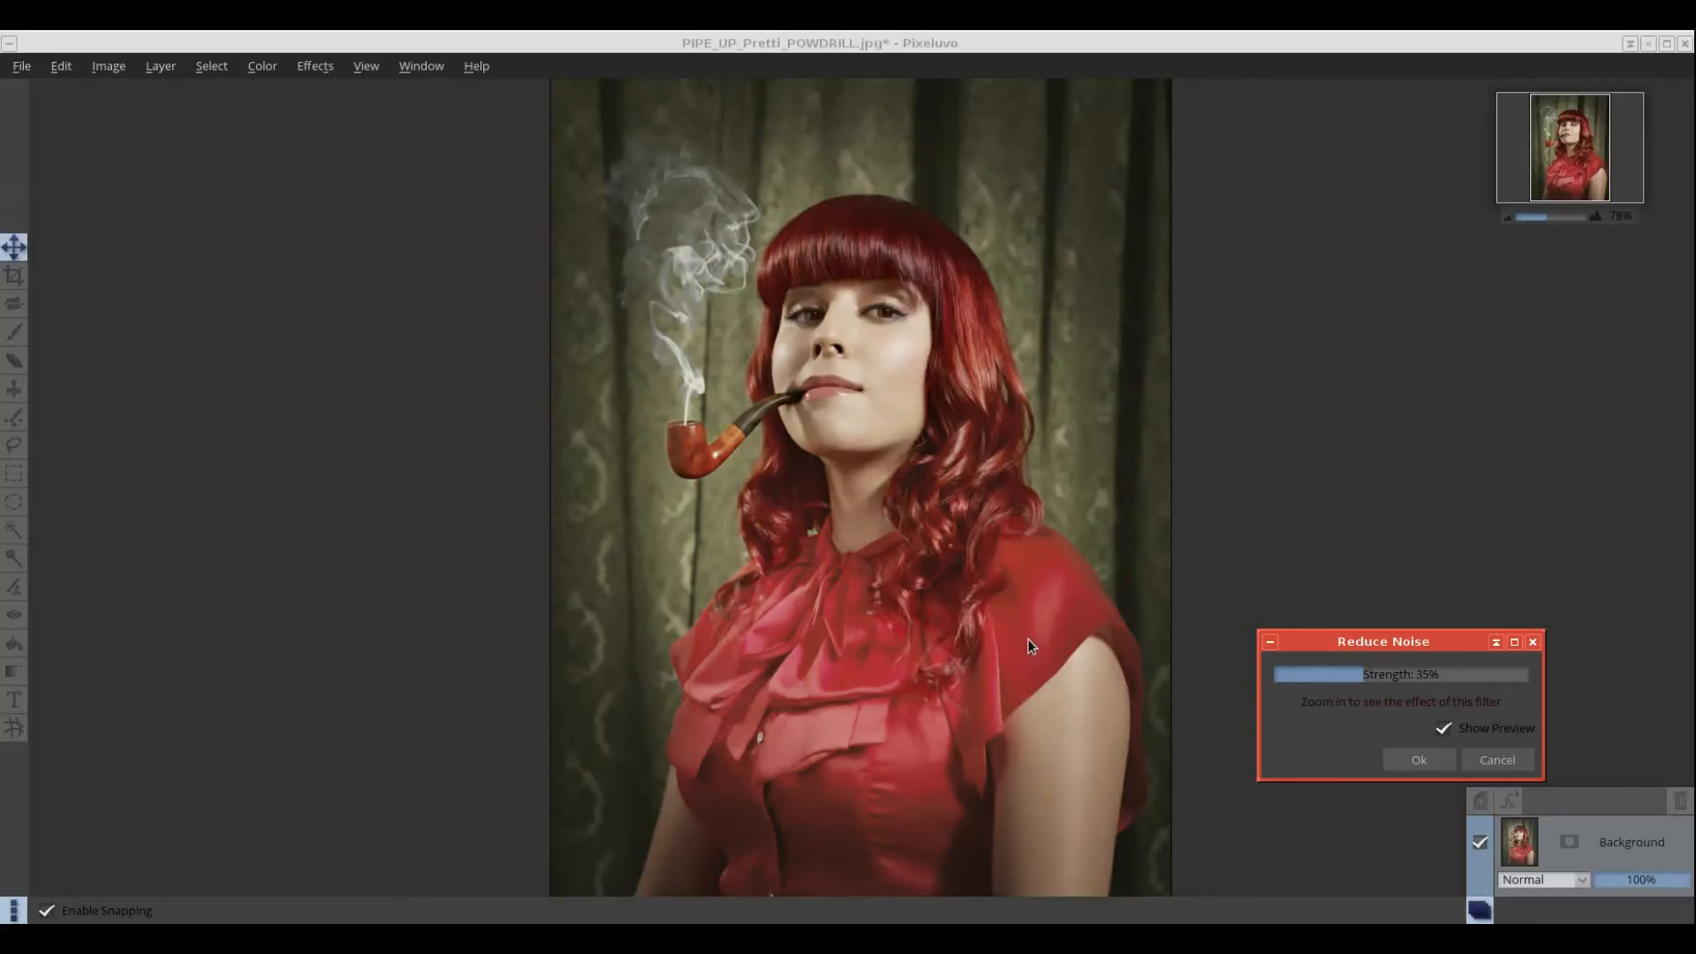
pyautogui.scroll(3, 1016, 633)
pyautogui.moveTo(929, 445); pyautogui.dragTo(911, 647)
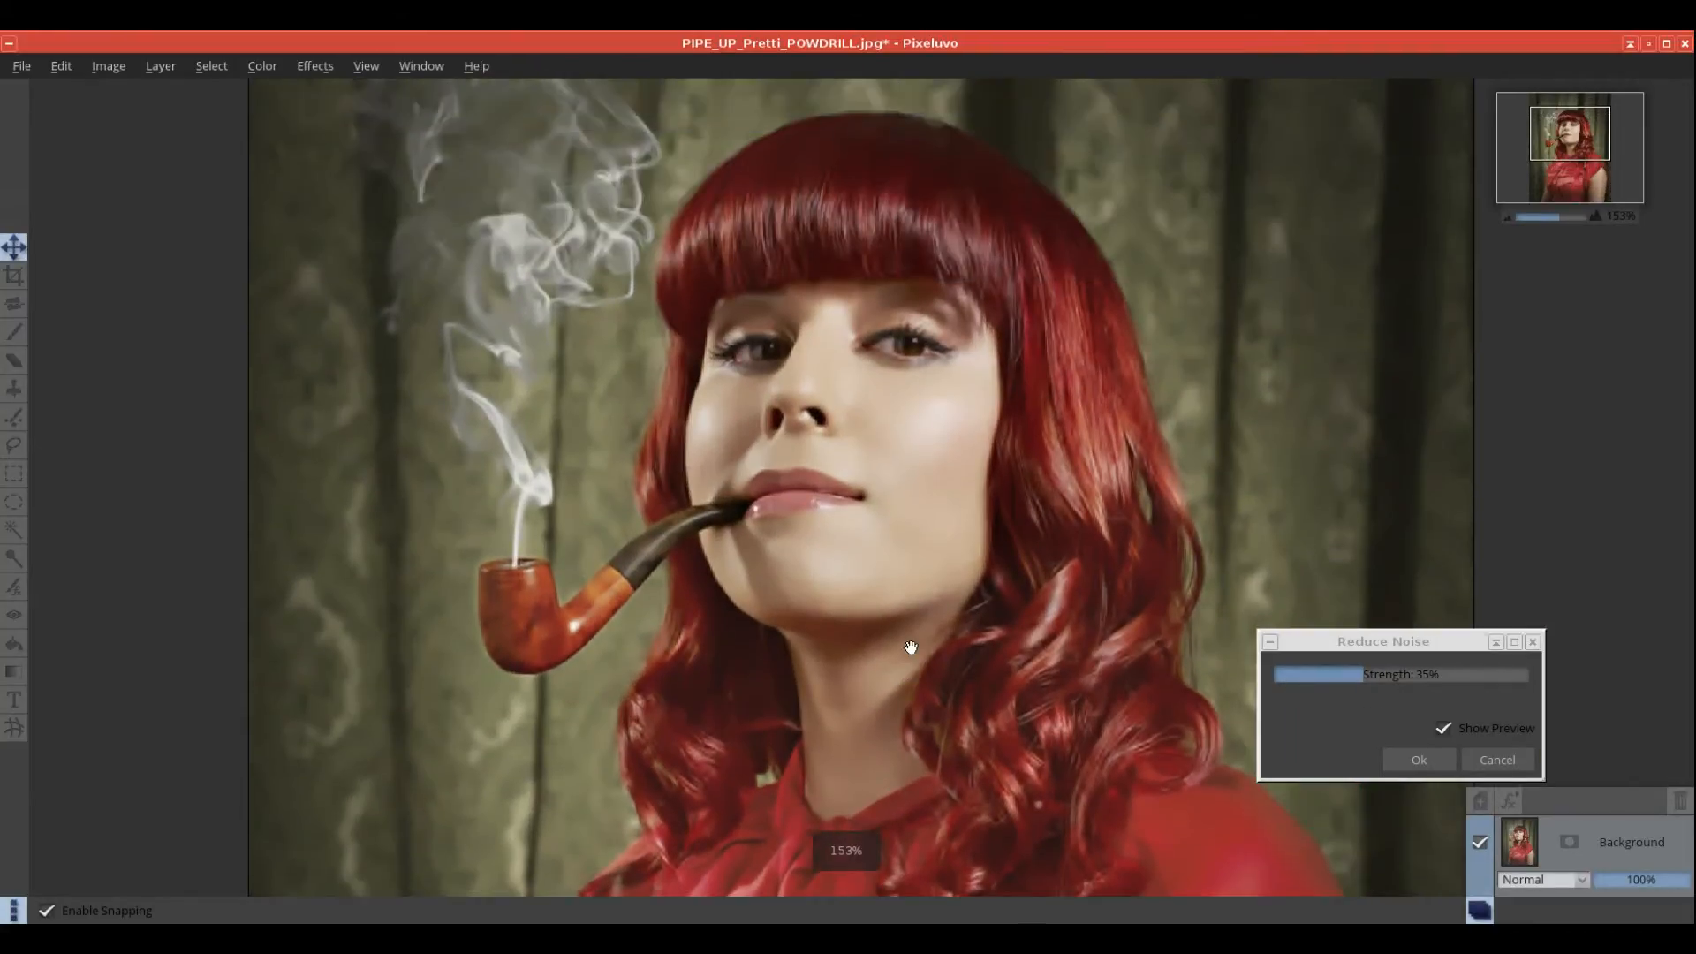
pyautogui.scroll(2, 911, 648)
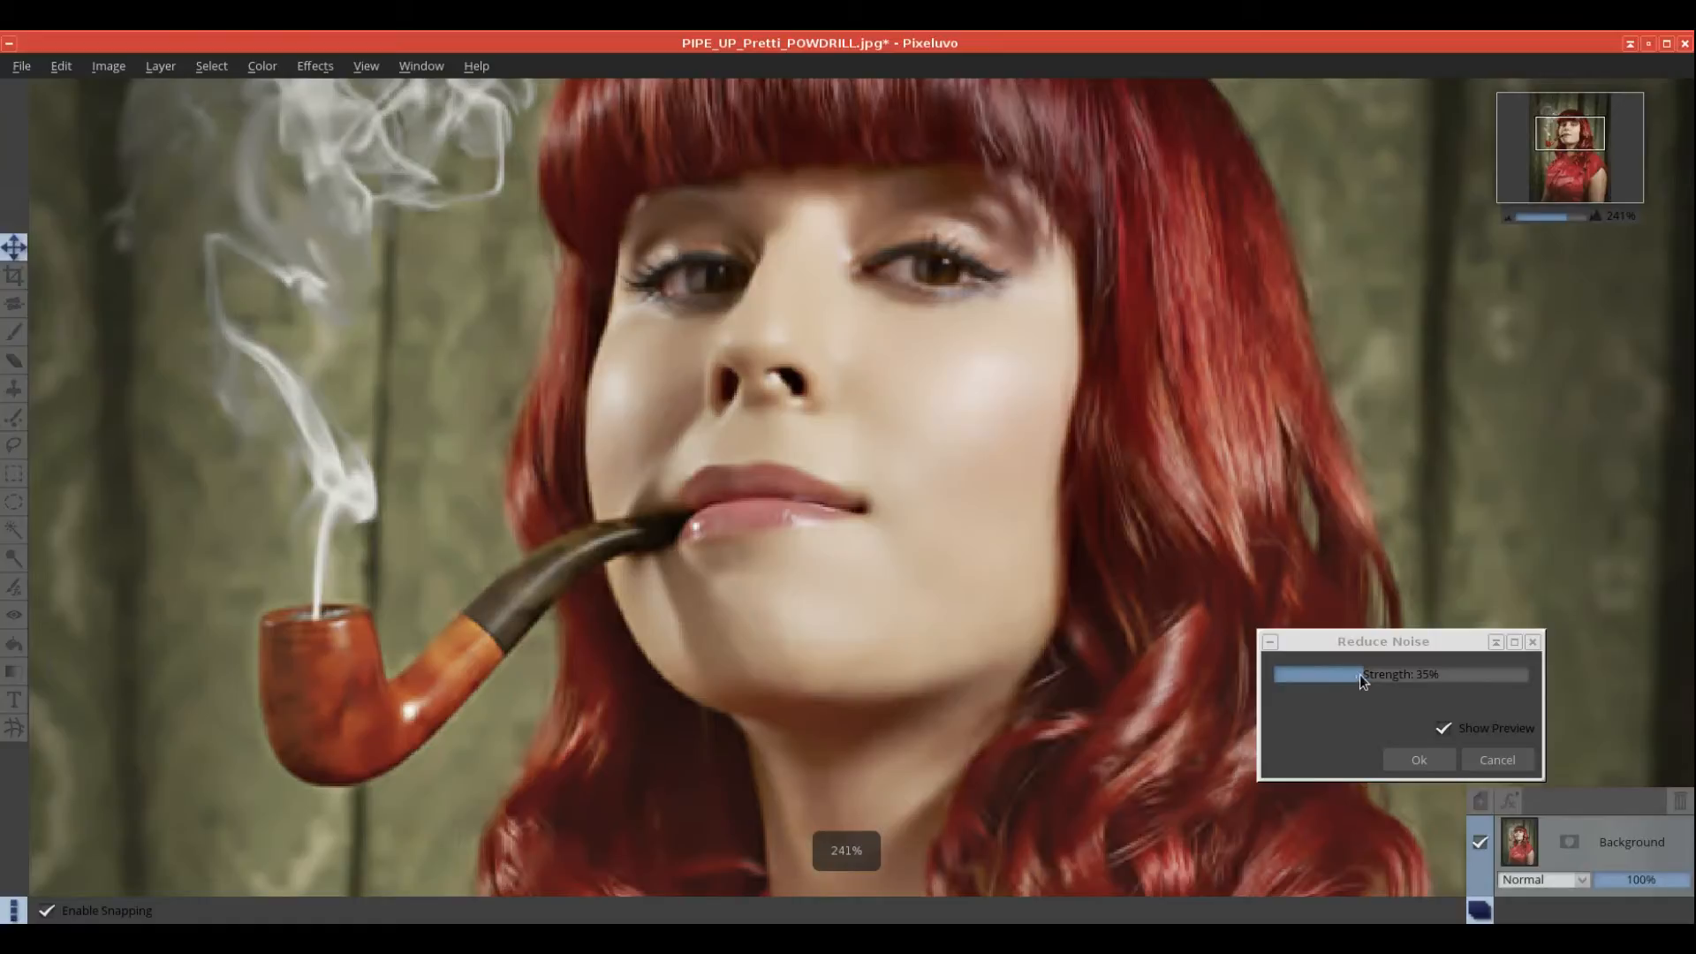
# Step: Lower Reduce Noise strength from 92% to 6%, then cancel the filter
pyautogui.click(1360, 674)
pyautogui.moveTo(1299, 676)
pyautogui.mouseDown()
pyautogui.moveTo(1469, 684)
pyautogui.moveTo(1290, 685)
pyautogui.mouseUp()
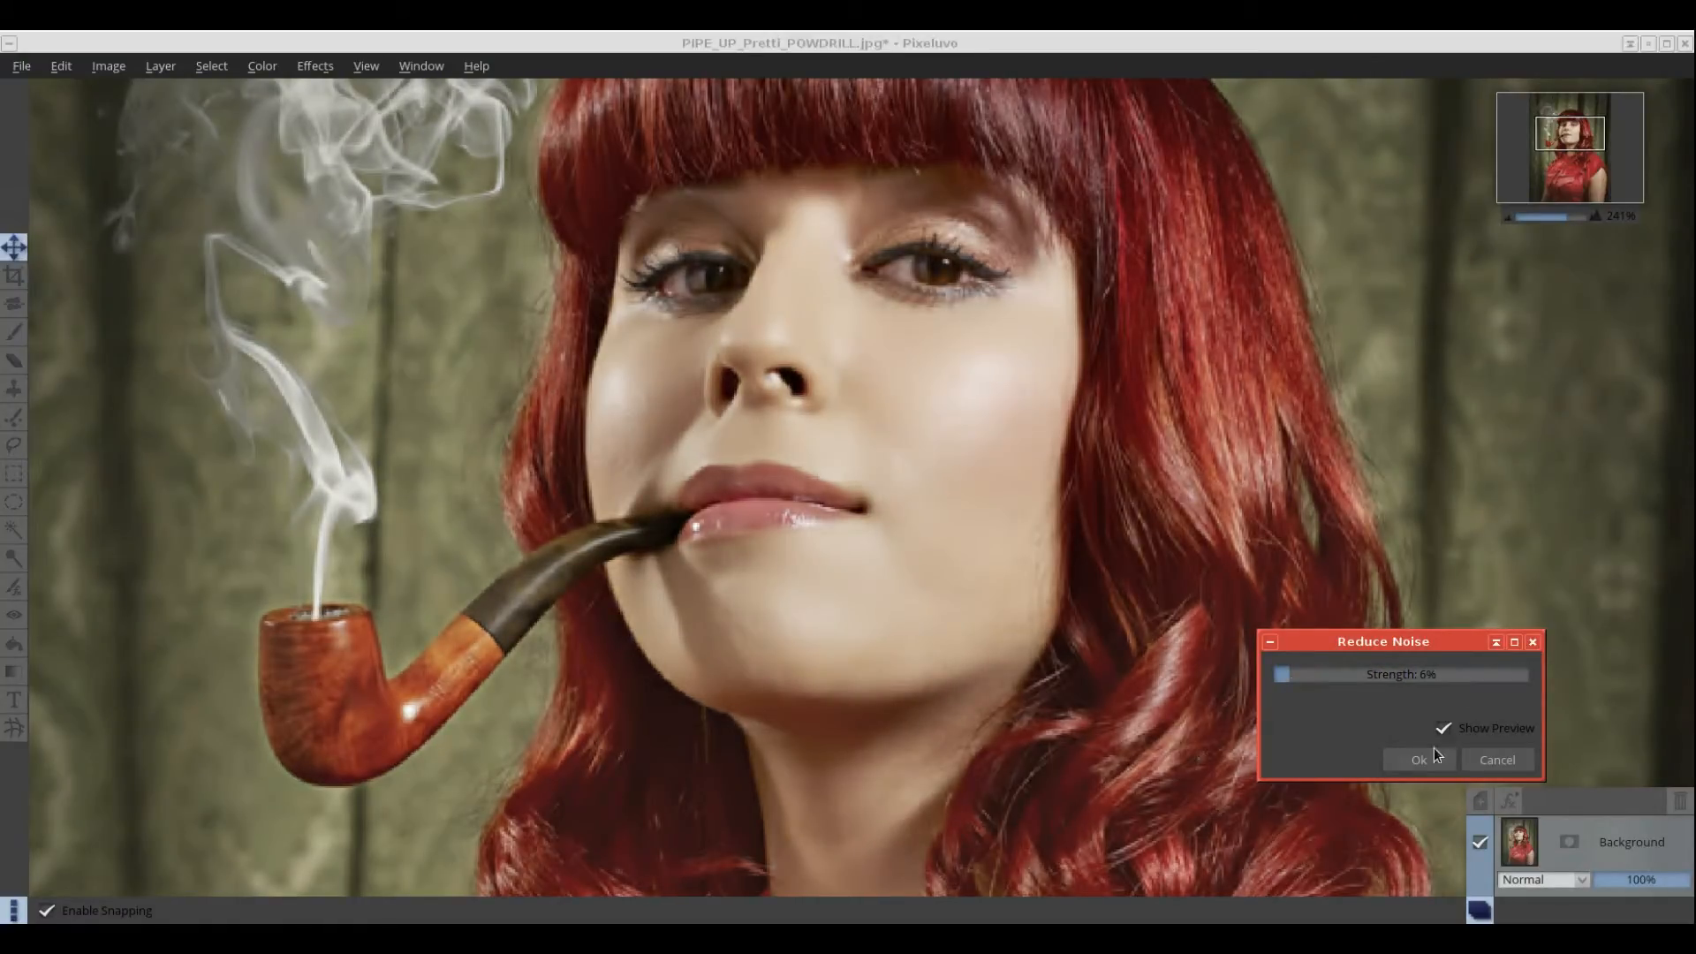
pyautogui.click(1493, 761)
pyautogui.scroll(-2, 919, 542)
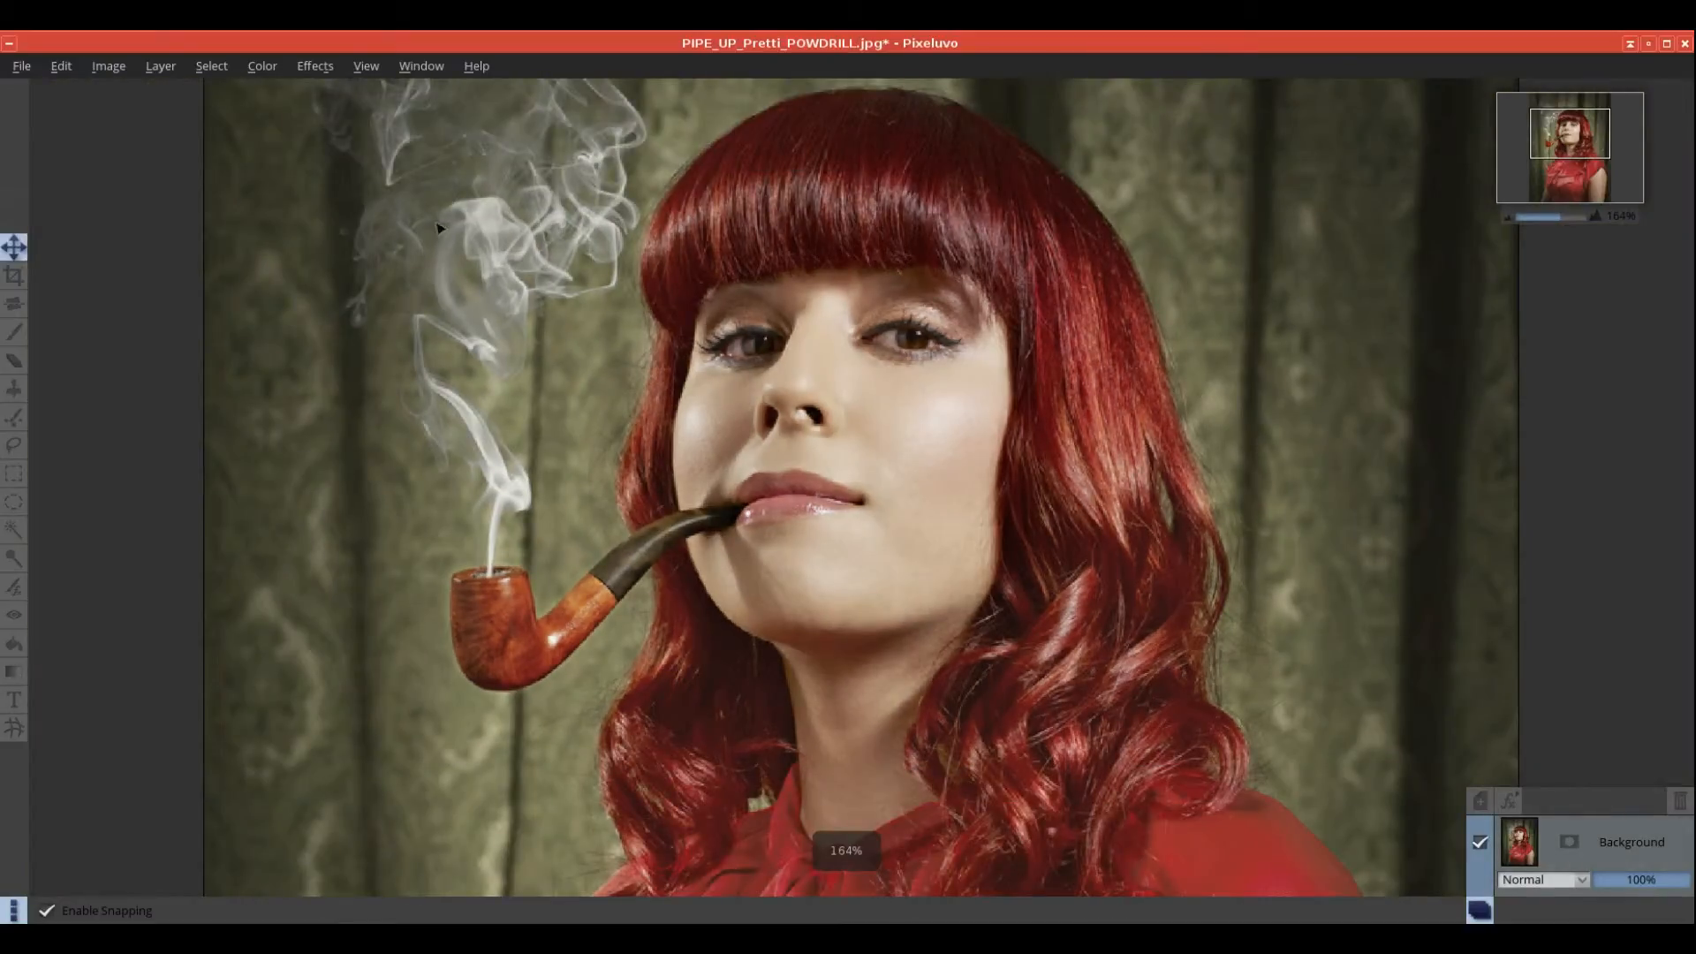
pyautogui.click(311, 65)
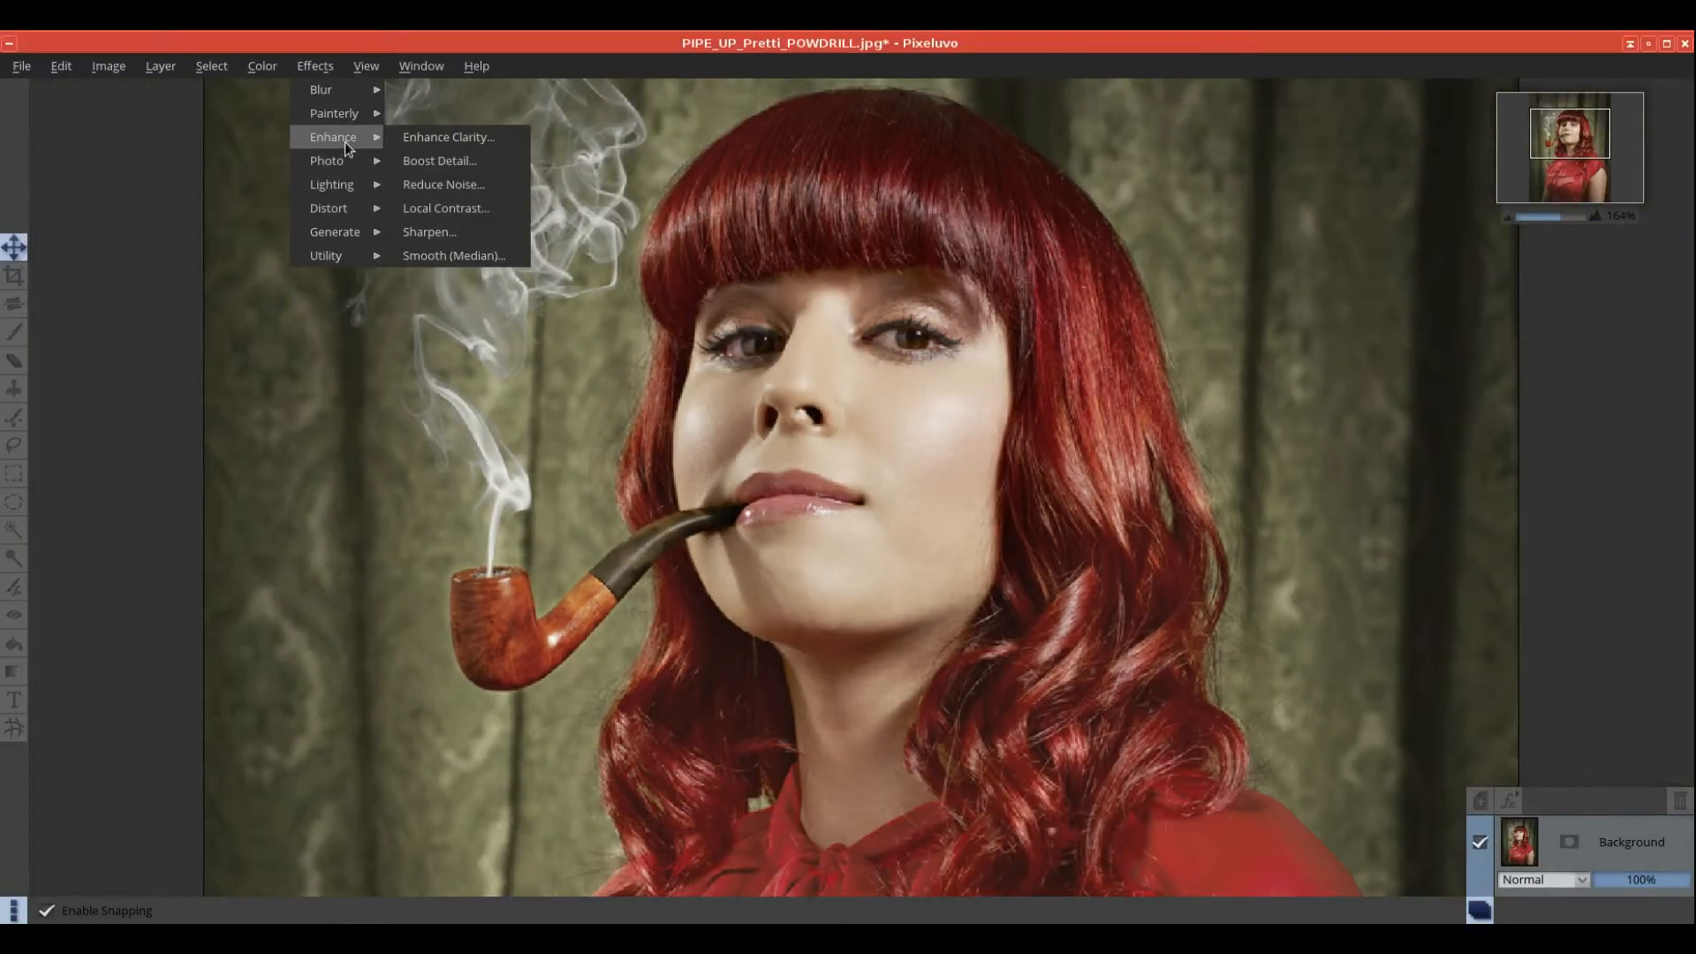
pyautogui.moveTo(338, 163)
pyautogui.click(464, 208)
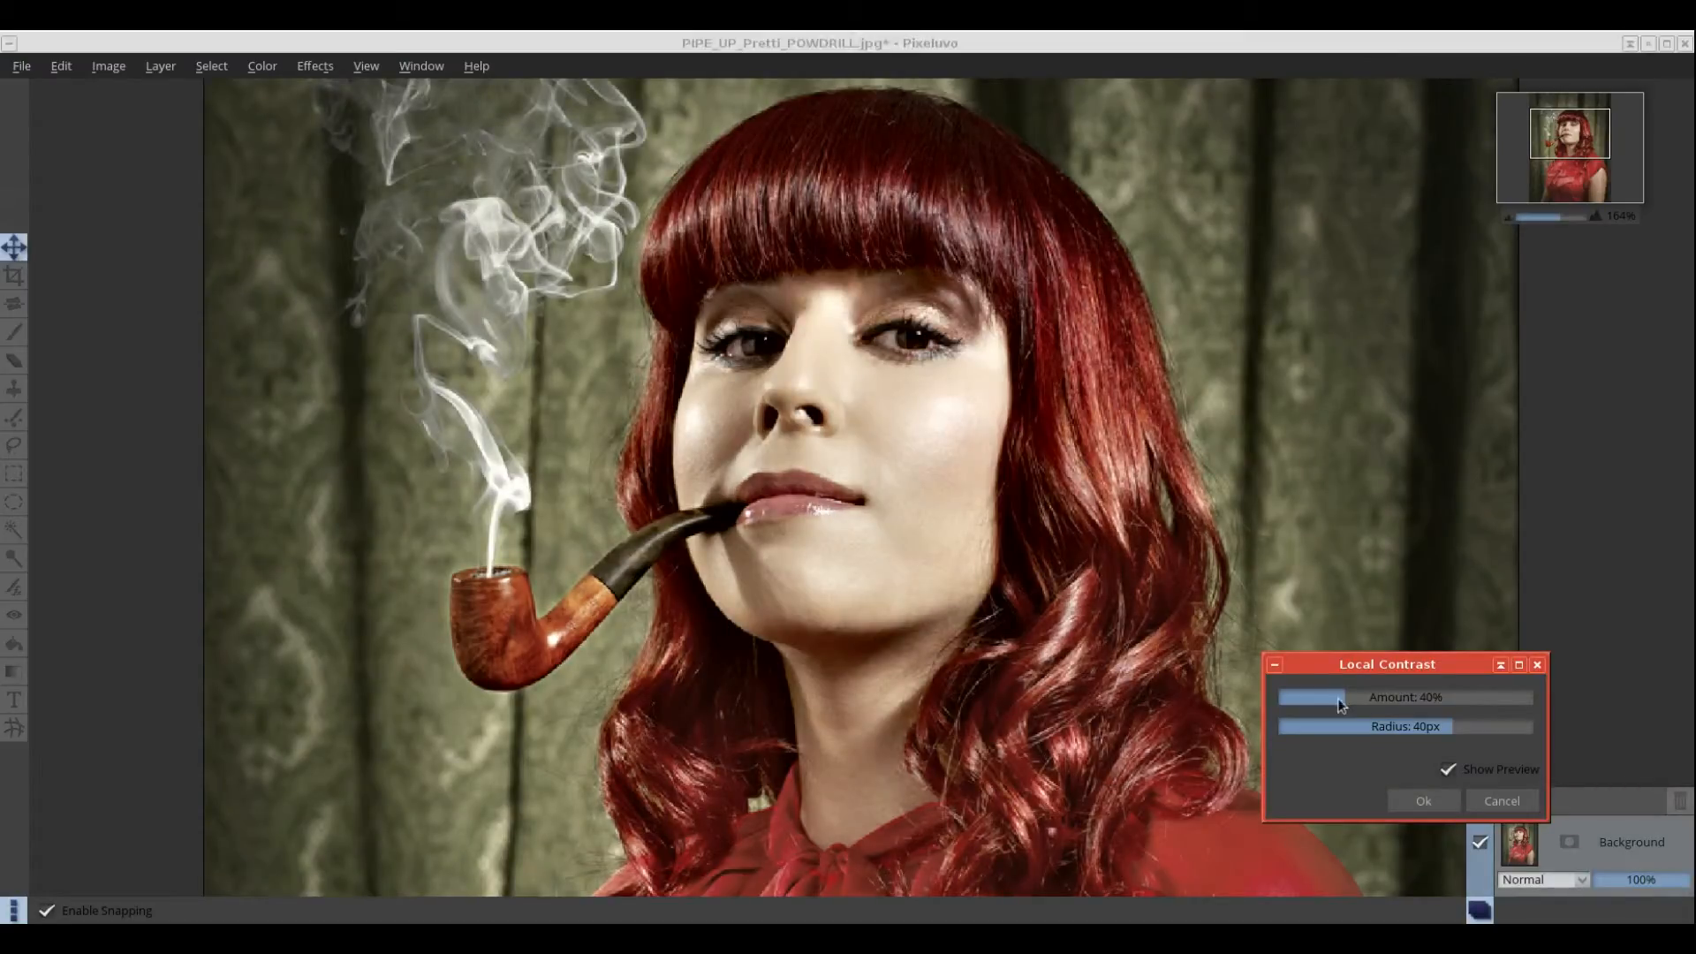
pyautogui.moveTo(1349, 697); pyautogui.dragTo(1392, 698)
pyautogui.click(1498, 799)
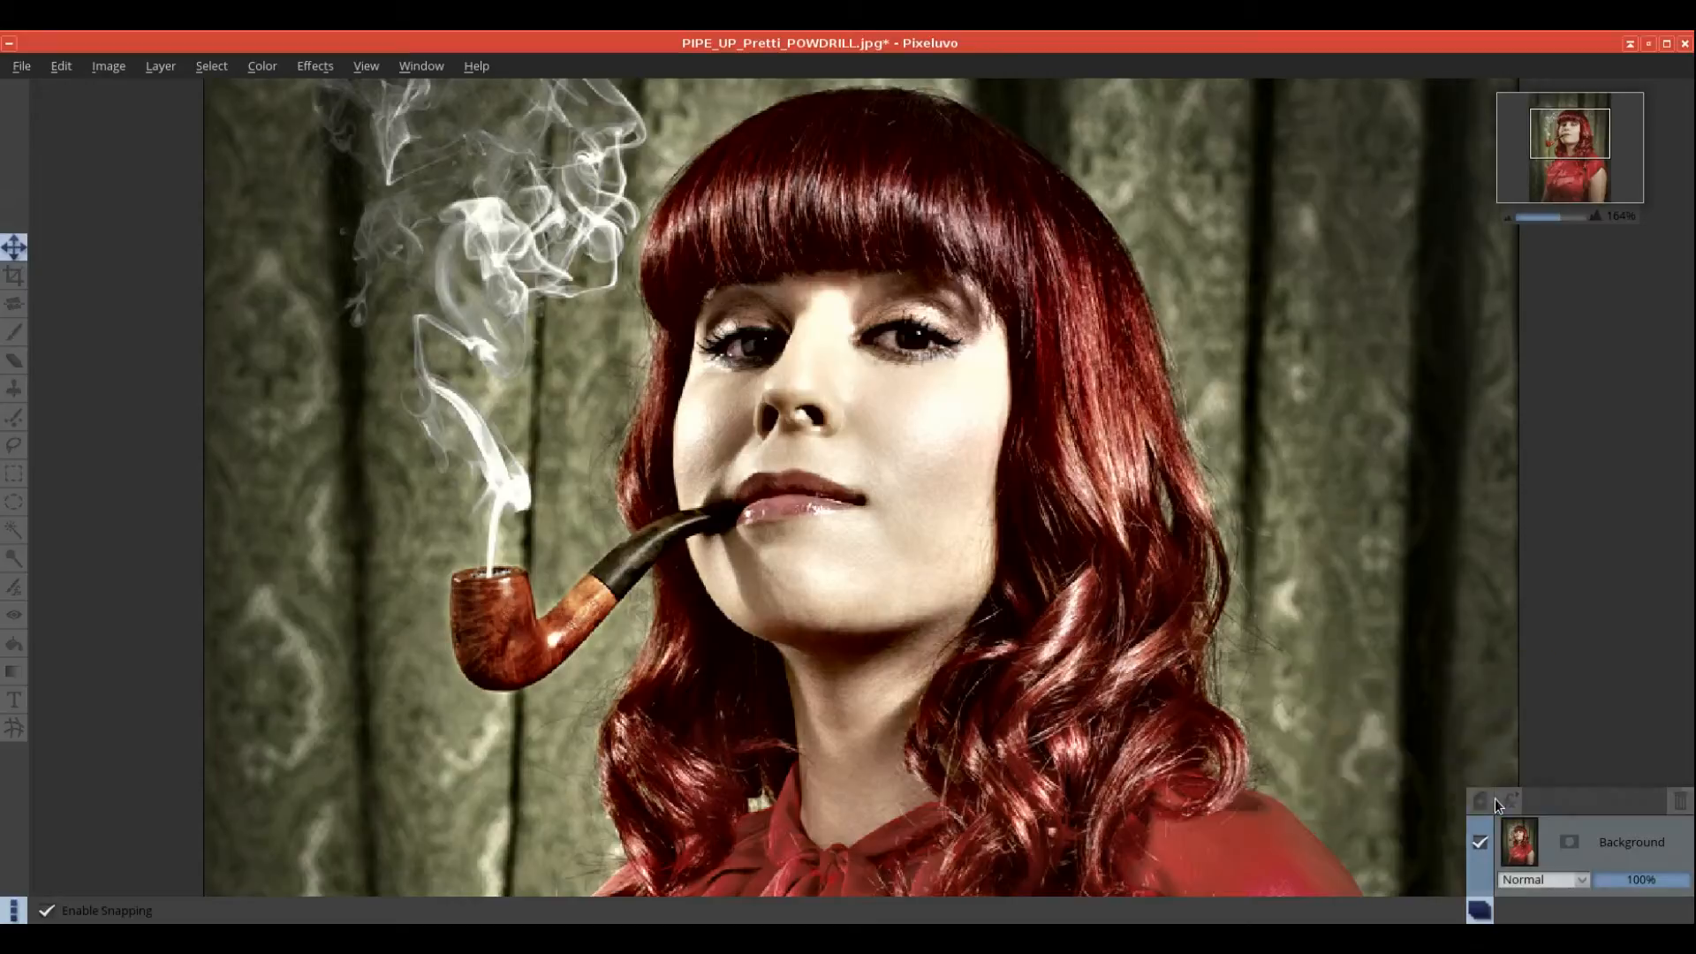
pyautogui.click(324, 69)
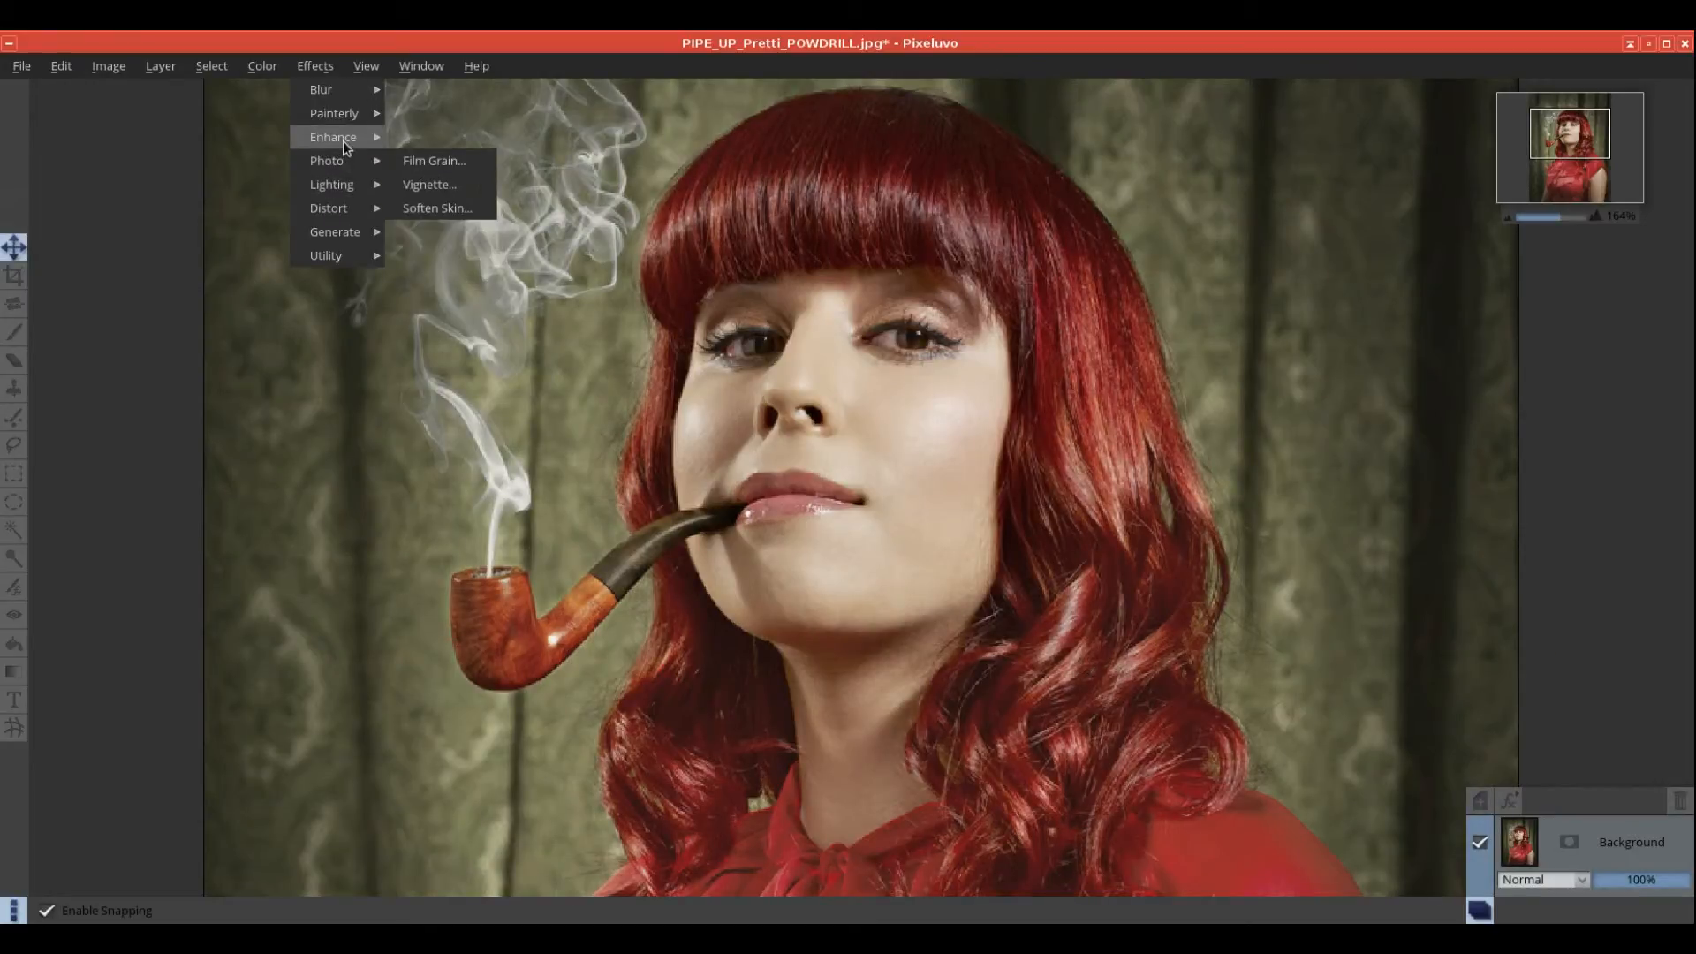
pyautogui.moveTo(341, 139)
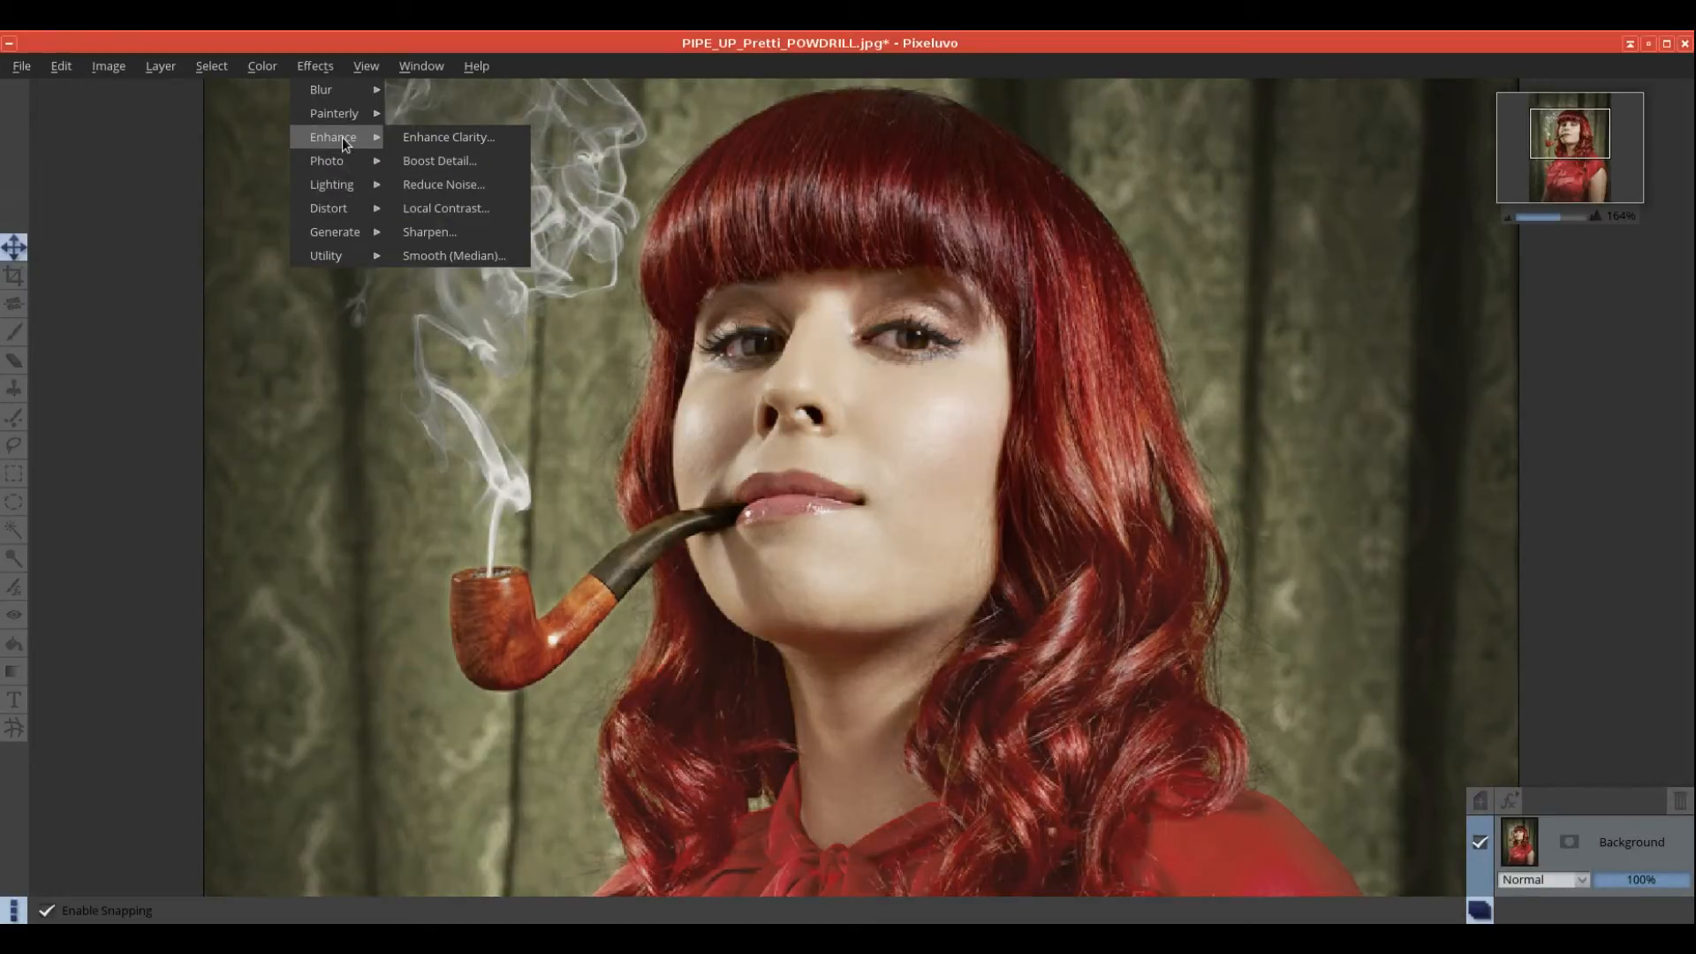
pyautogui.click(424, 231)
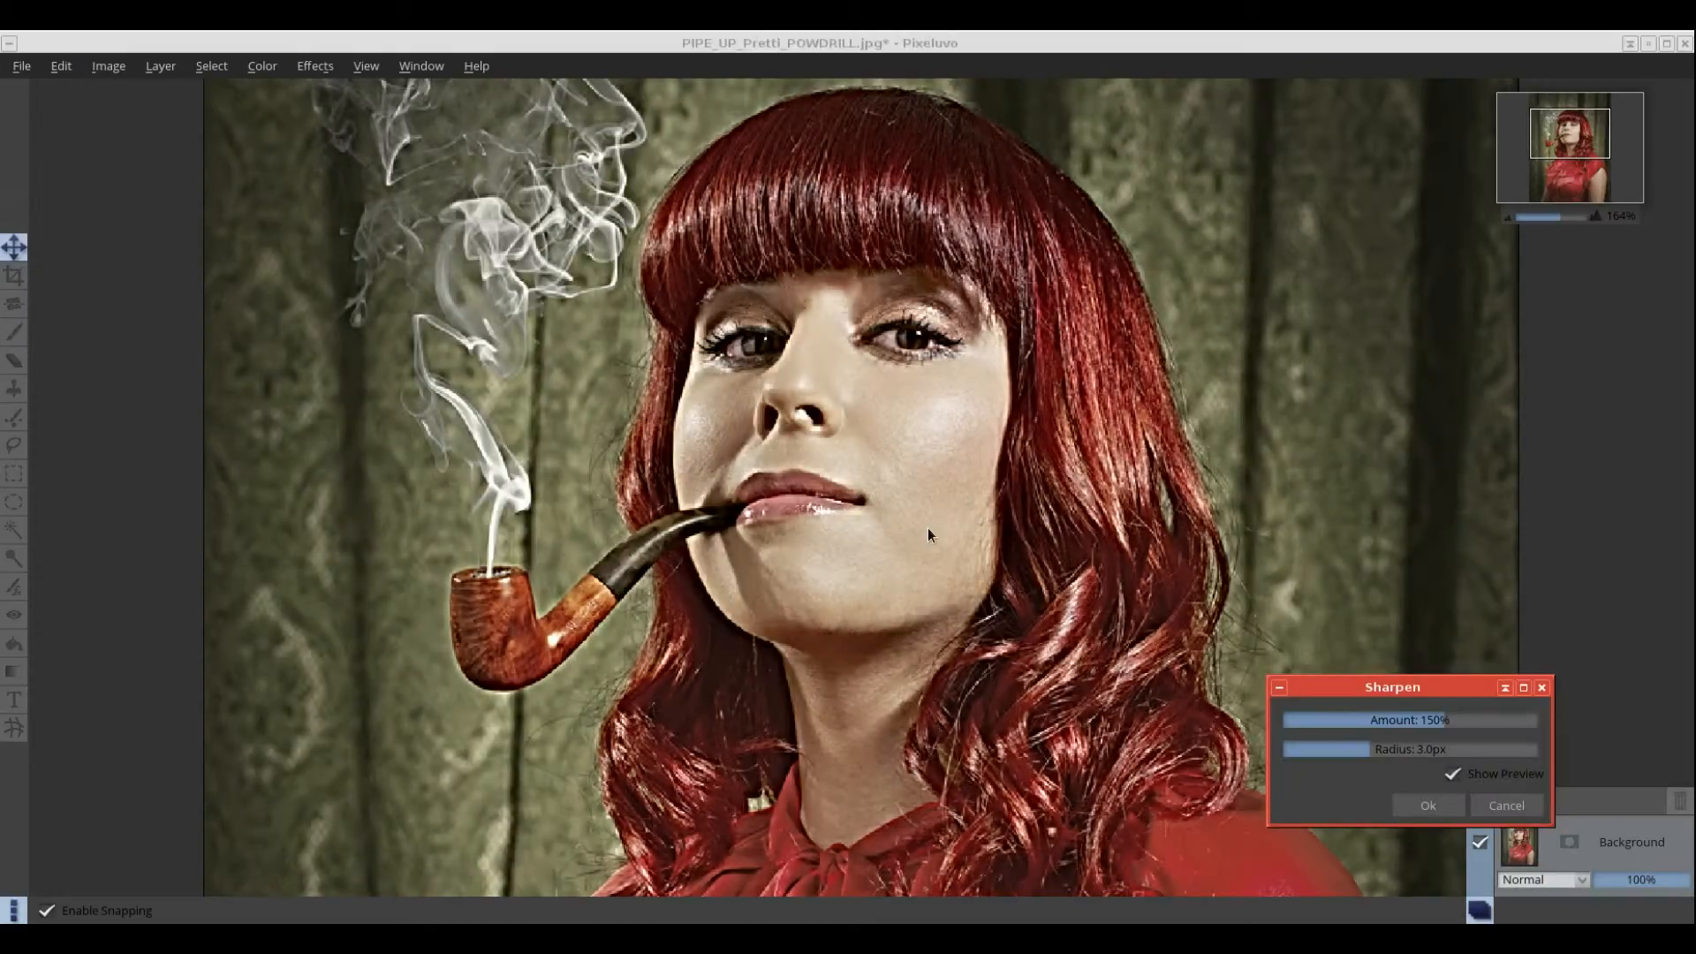
pyautogui.click(1379, 758)
pyautogui.click(1506, 805)
pyautogui.click(313, 65)
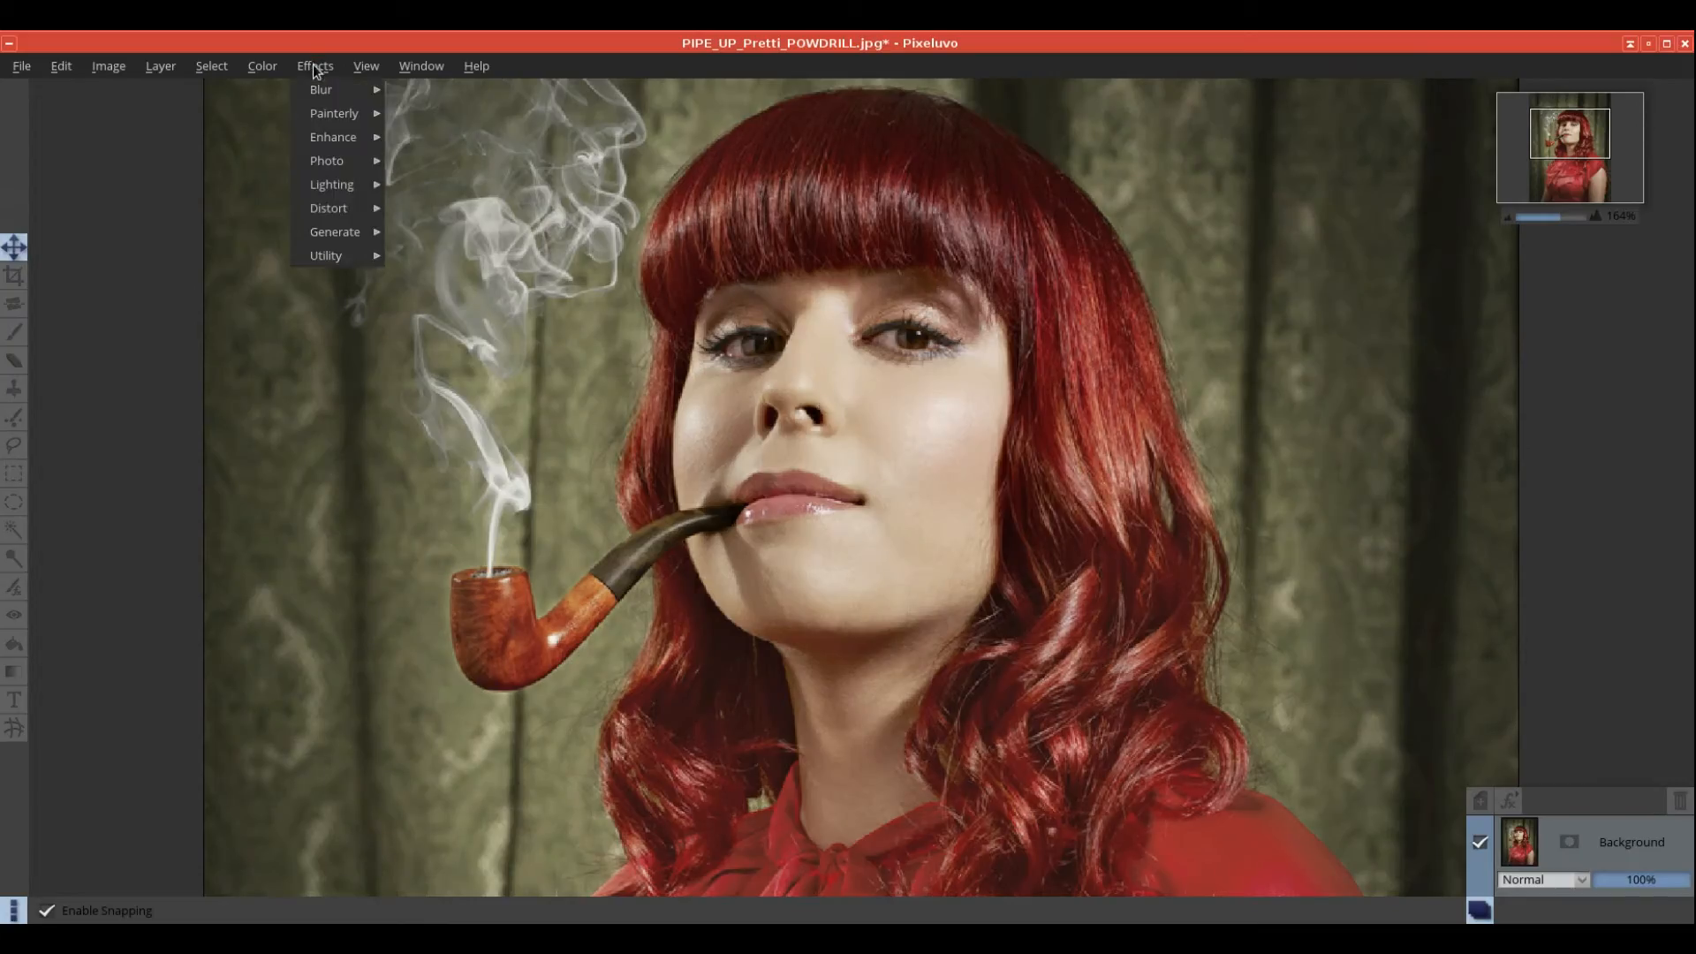
pyautogui.moveTo(351, 142)
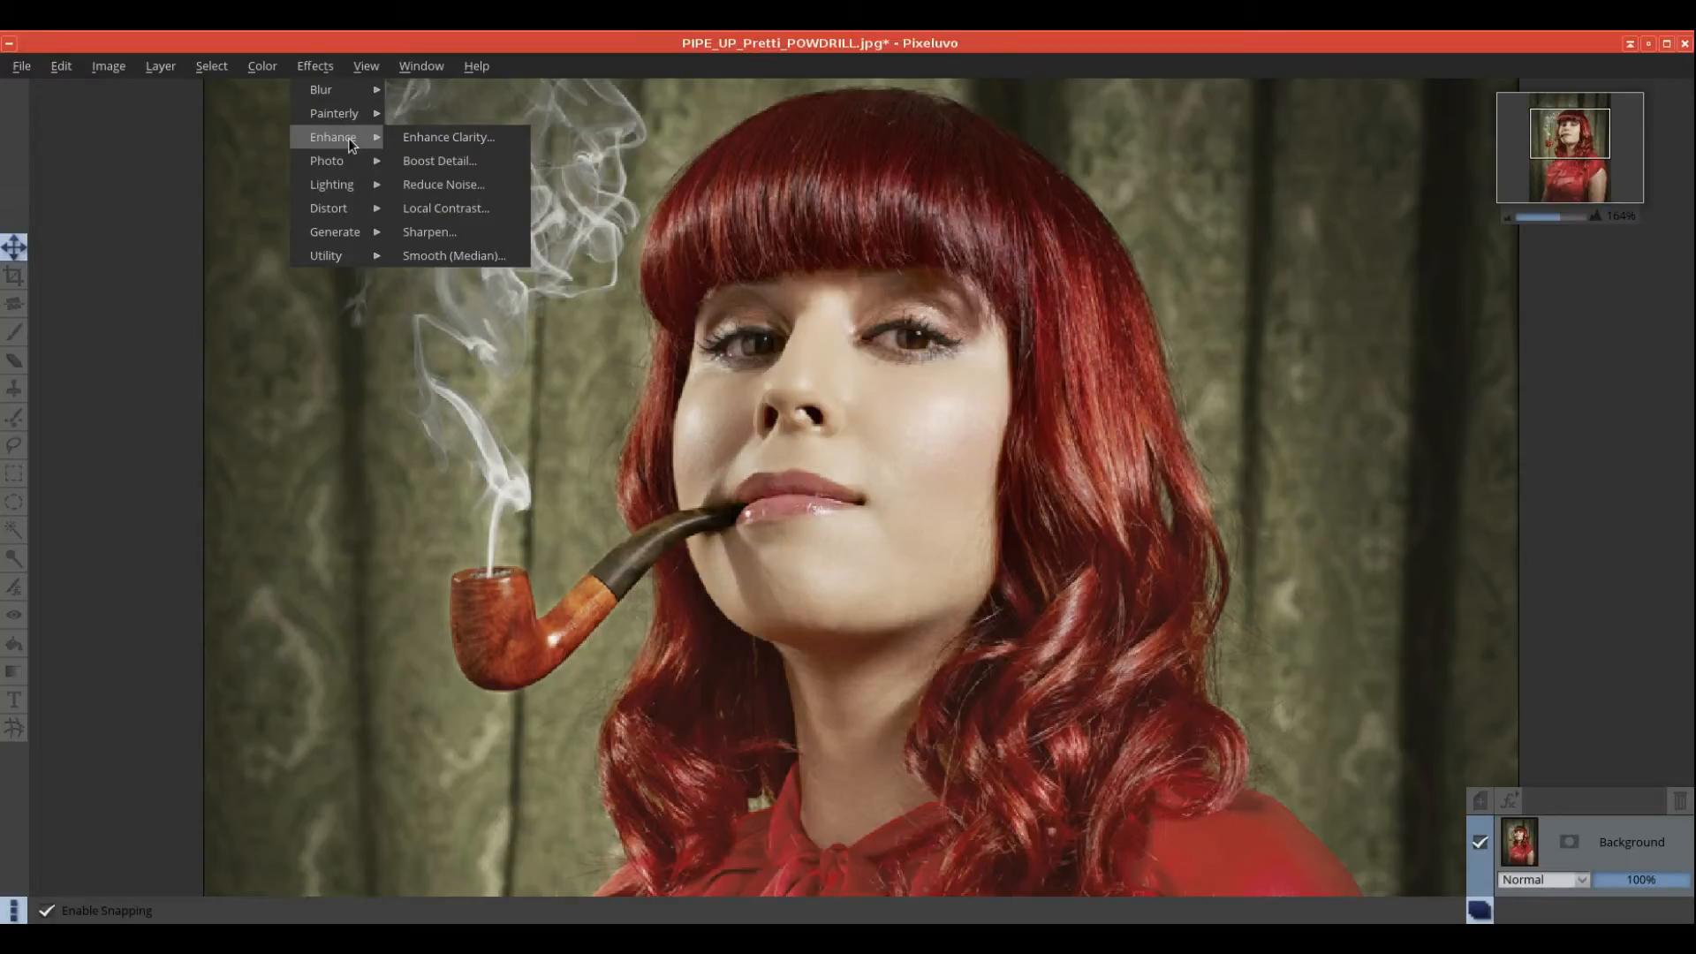
pyautogui.click(442, 254)
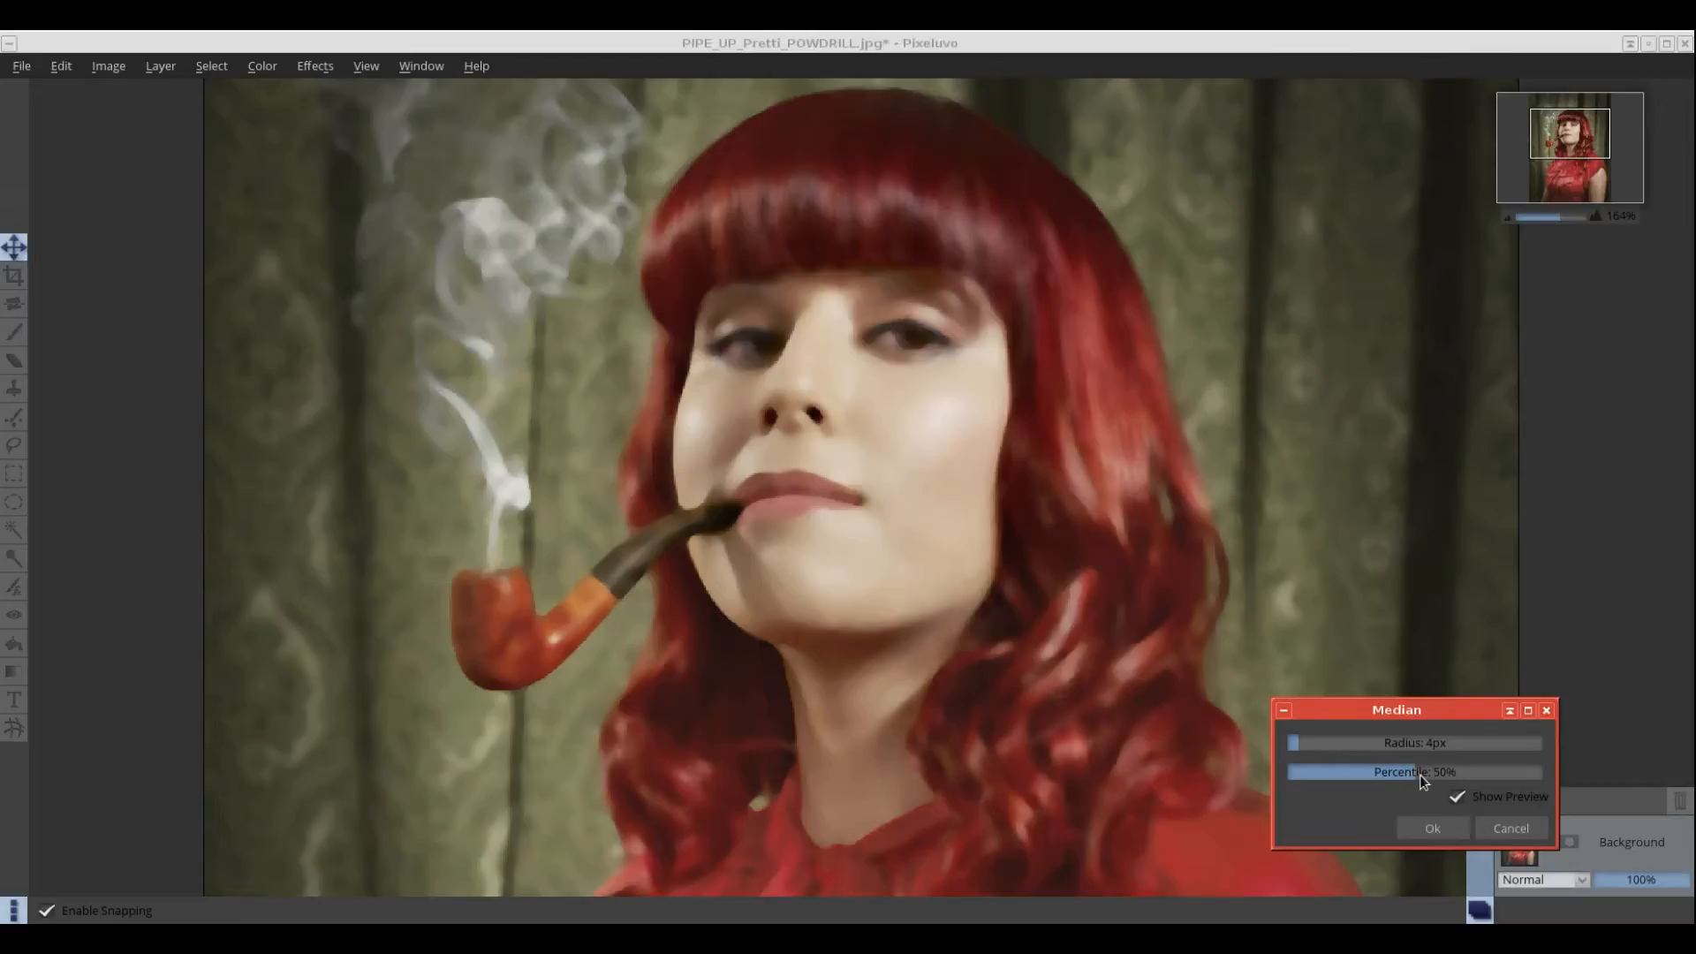
pyautogui.moveTo(1418, 775); pyautogui.dragTo(1374, 778)
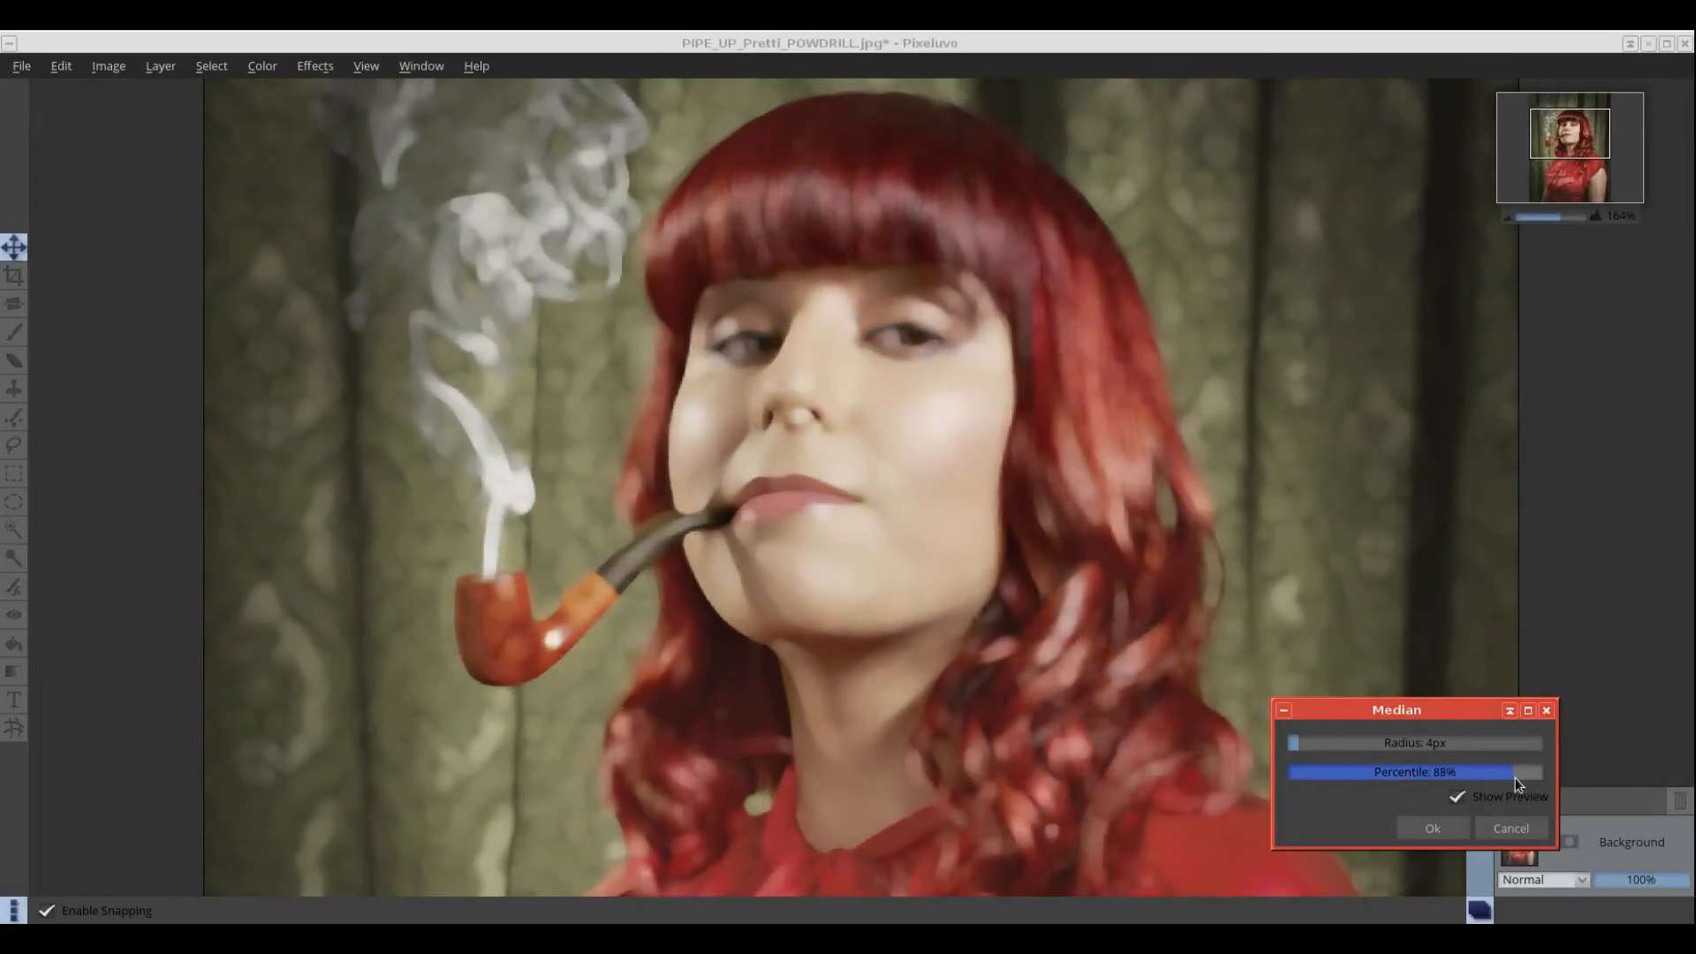
pyautogui.click(1512, 829)
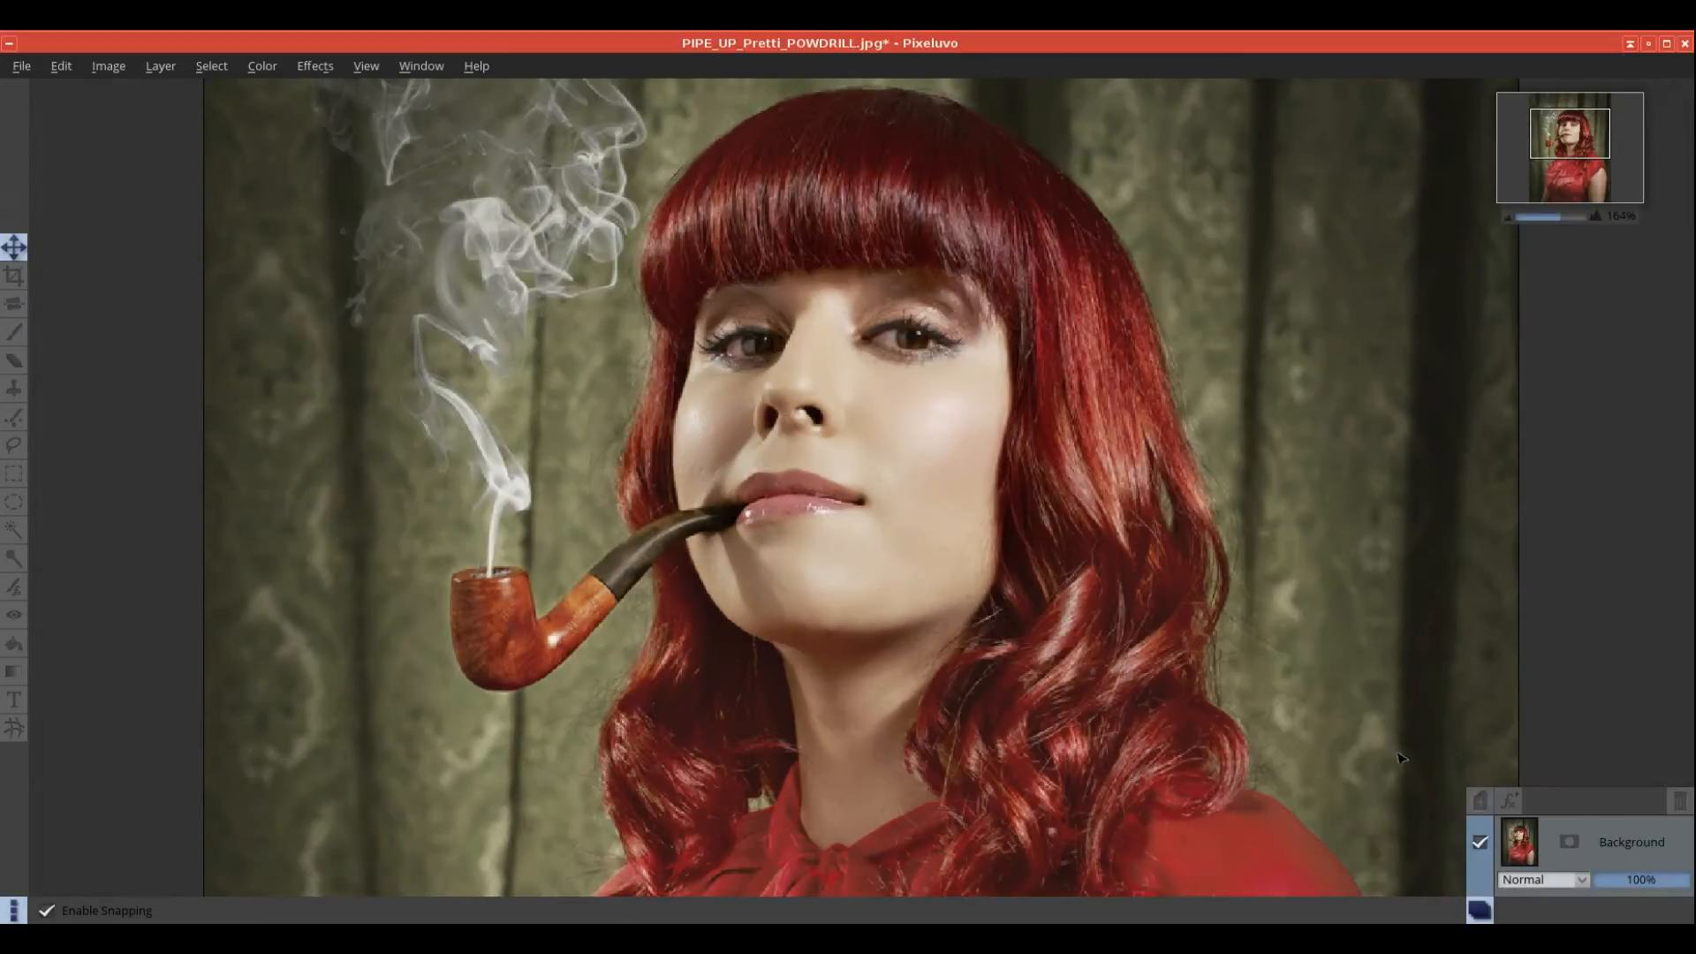
# Step: Preview Brush Strokes shrunk to 22px strokes, then cancel it
pyautogui.click(314, 66)
pyautogui.moveTo(345, 142)
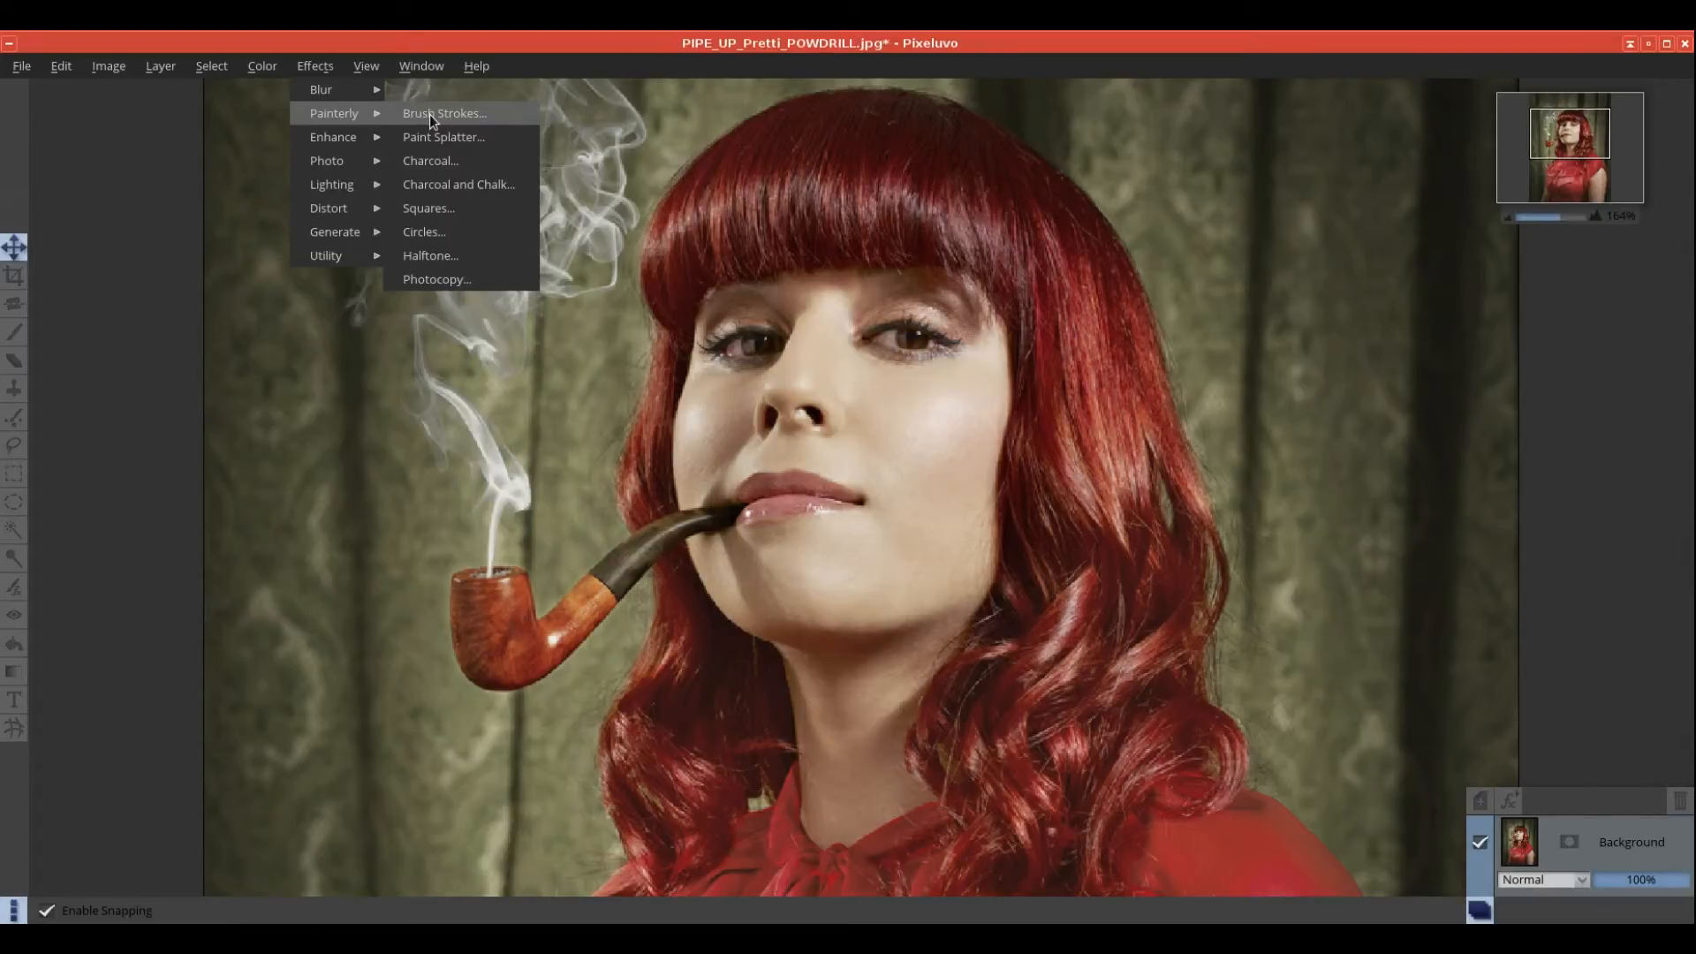
pyautogui.click(430, 114)
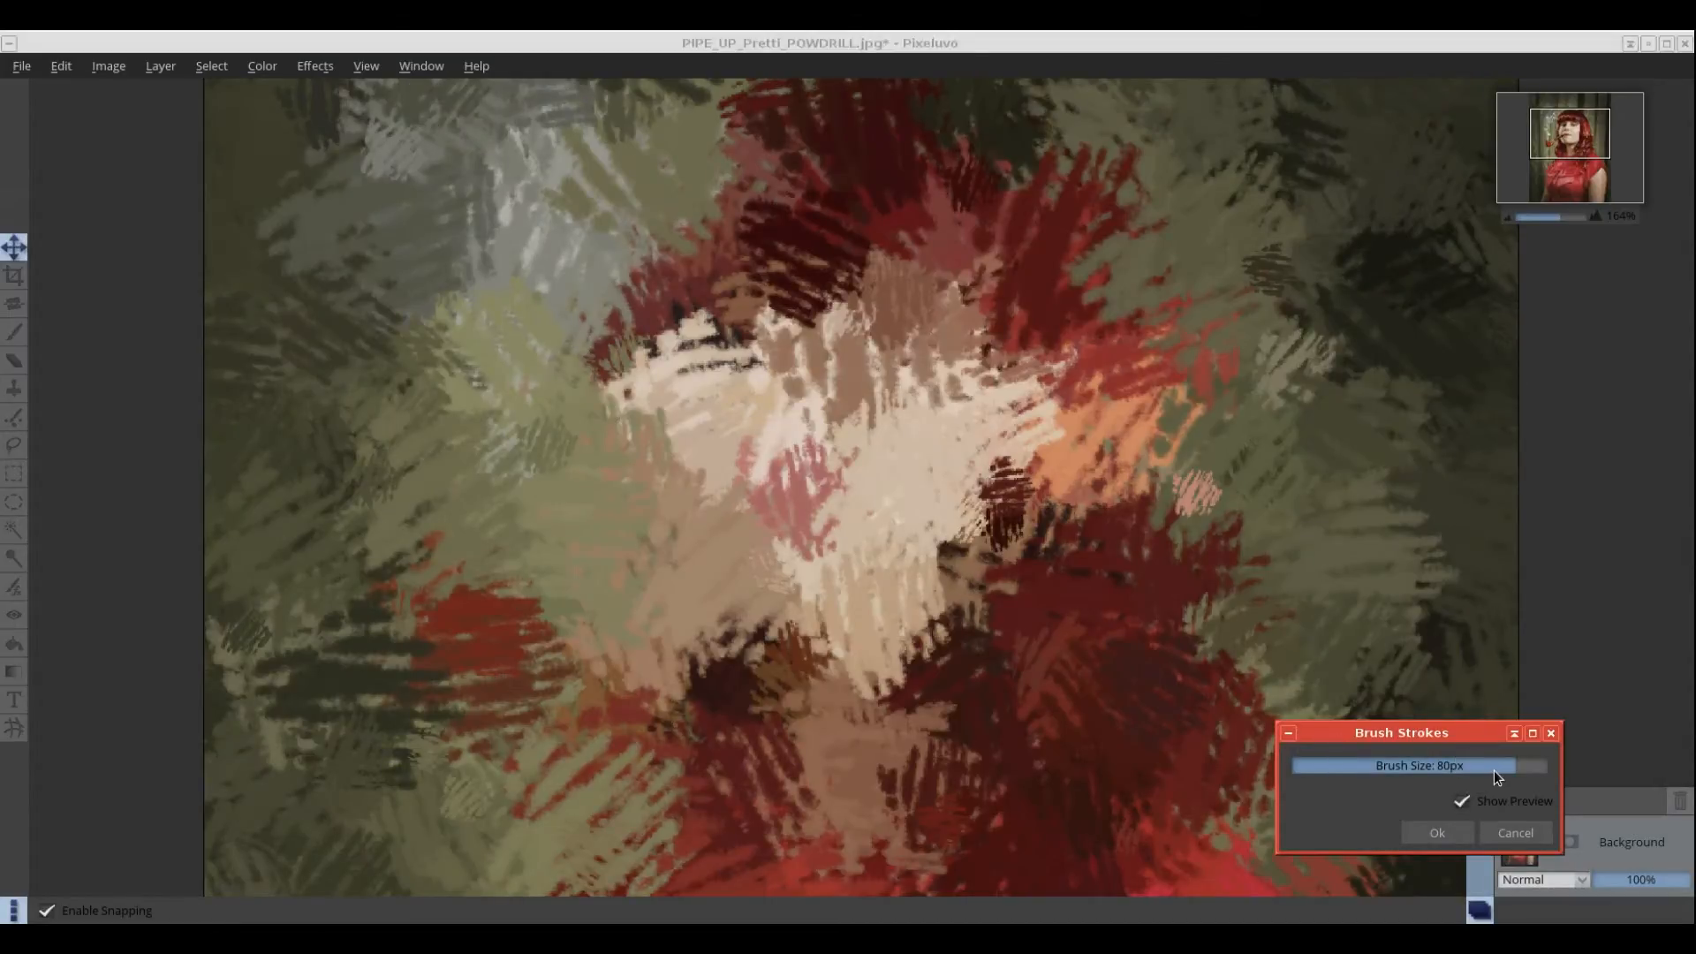
pyautogui.moveTo(1493, 771); pyautogui.dragTo(1352, 769)
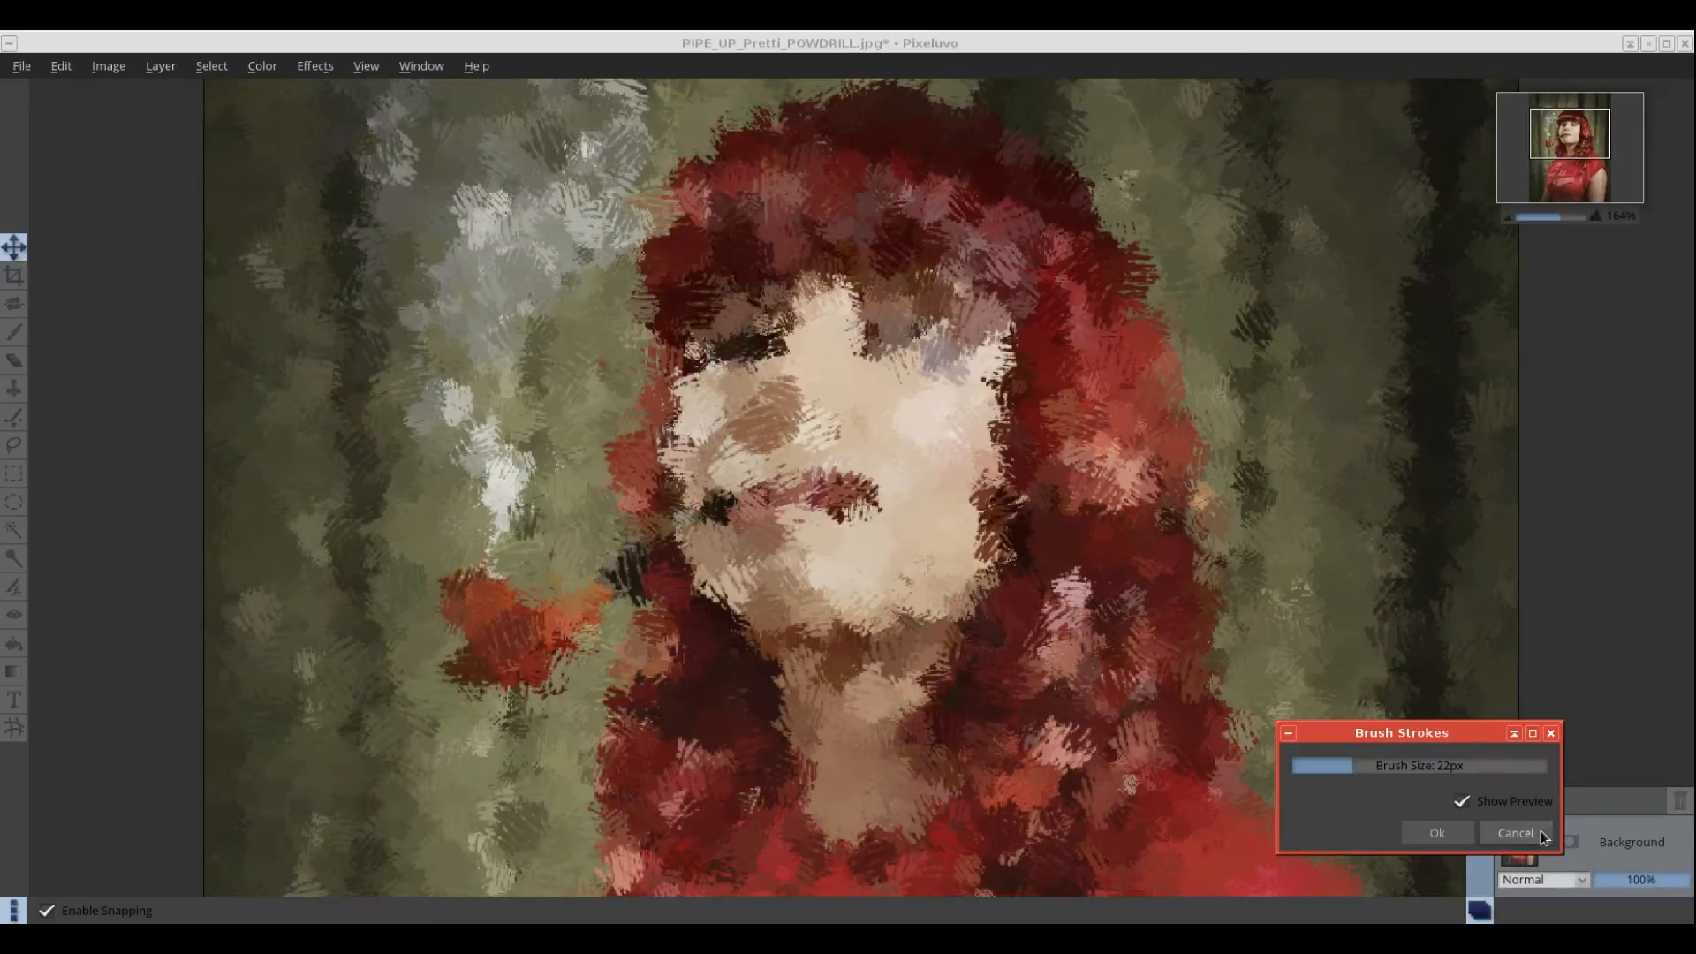
pyautogui.click(1515, 833)
# Step: Preview a finer Paint Splatter at 17px, then cancel it
pyautogui.click(315, 66)
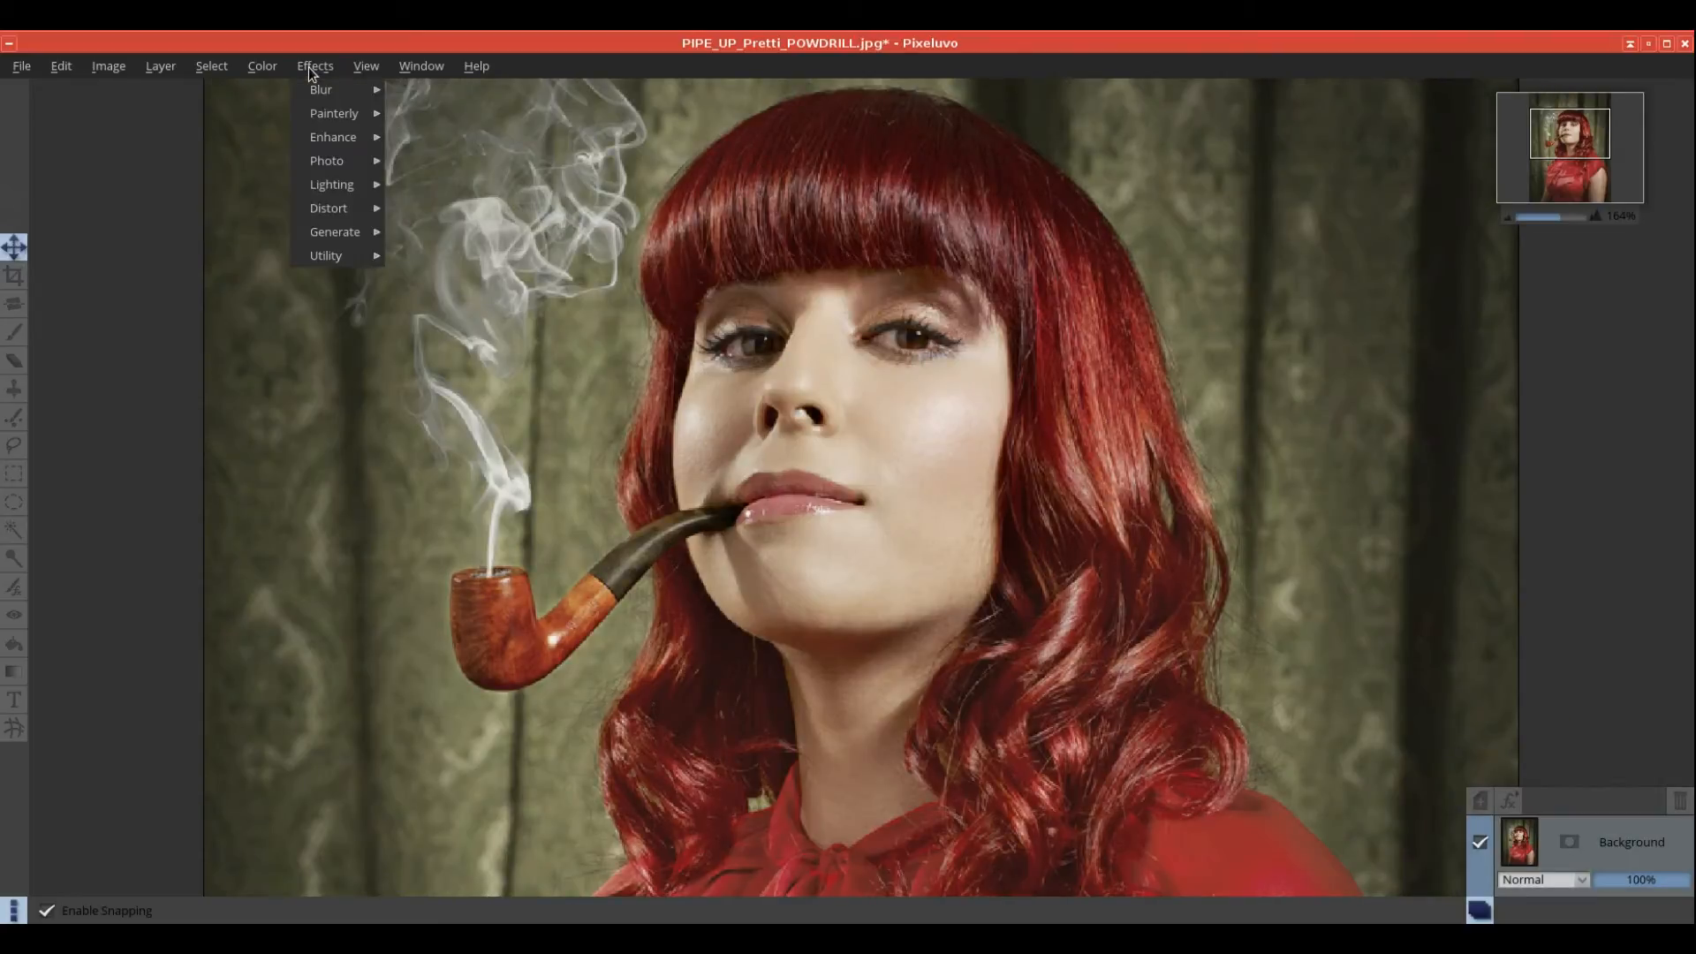
pyautogui.moveTo(334, 115)
pyautogui.click(442, 138)
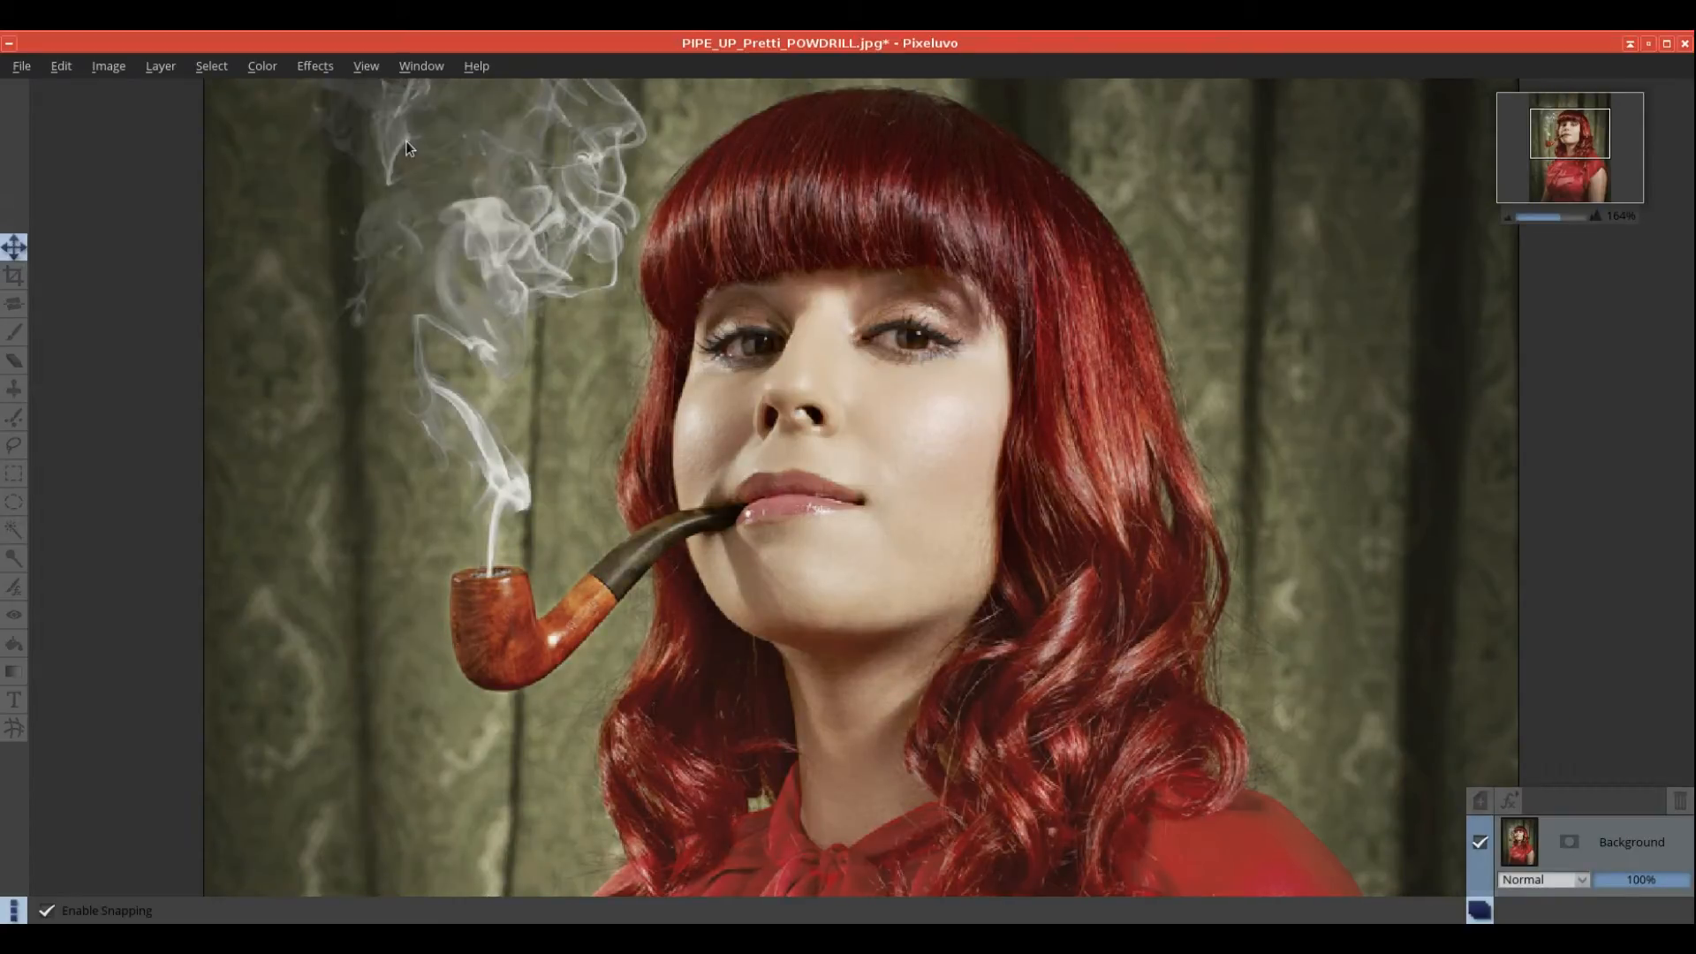
pyautogui.moveTo(1396, 799); pyautogui.dragTo(1331, 791)
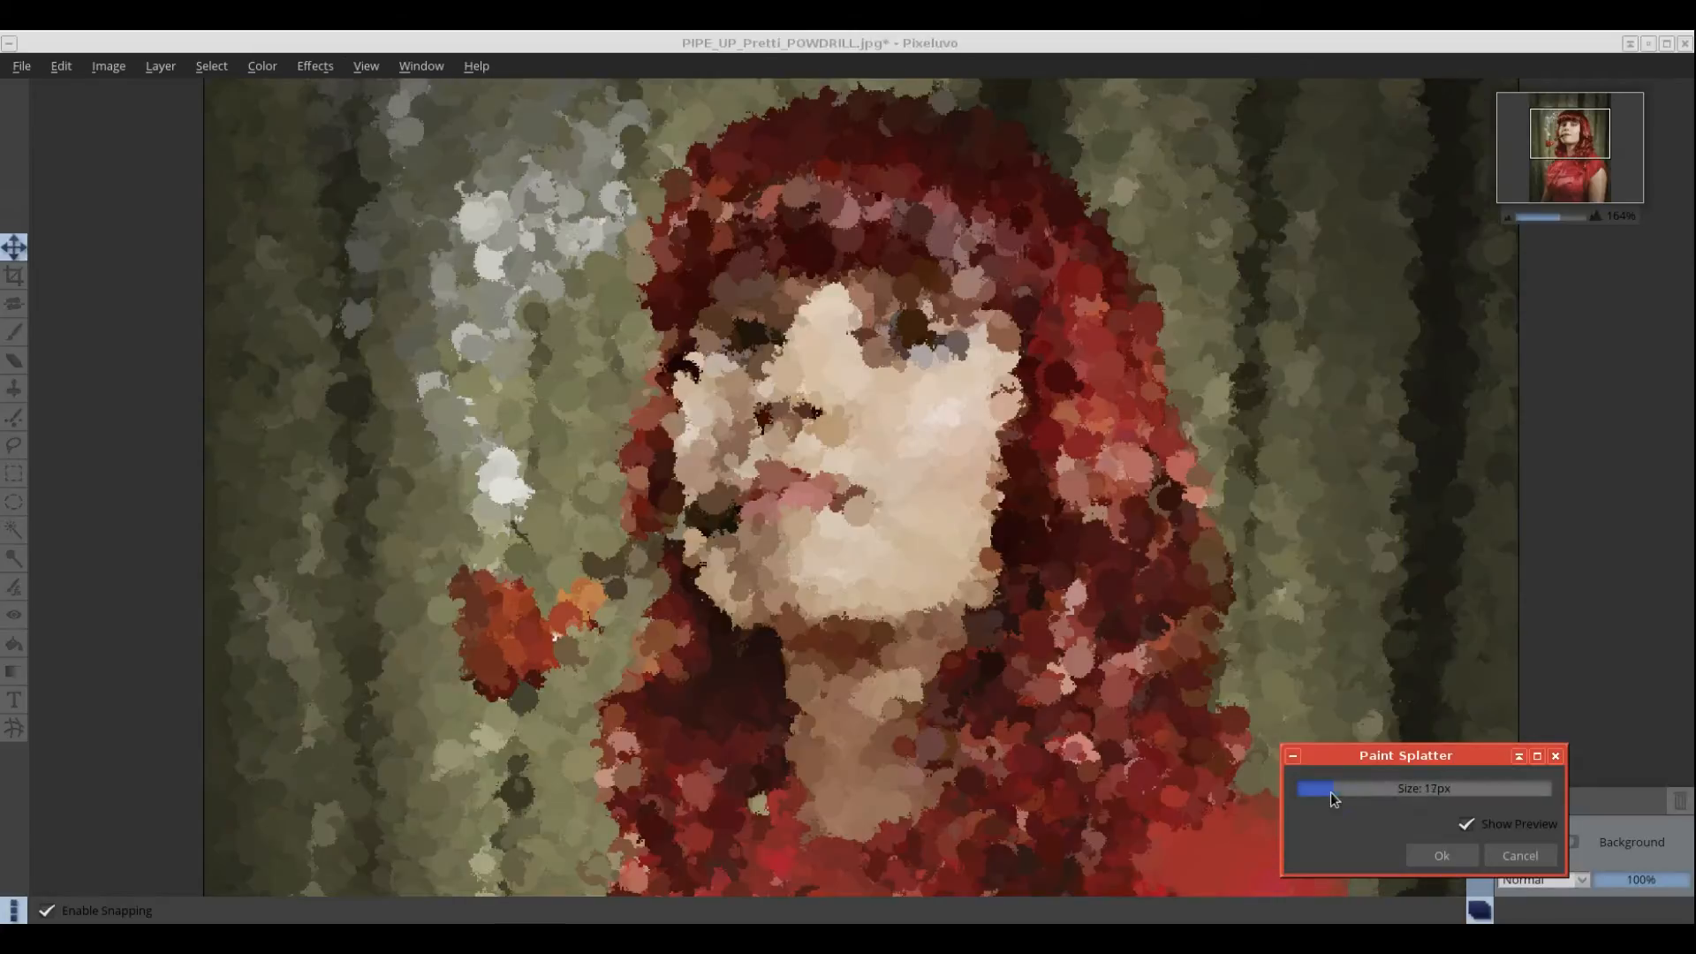
pyautogui.click(1502, 853)
# Step: Preview Charcoal at 43% lightness, cancel it, and reopen the Painterly effects list
pyautogui.click(314, 66)
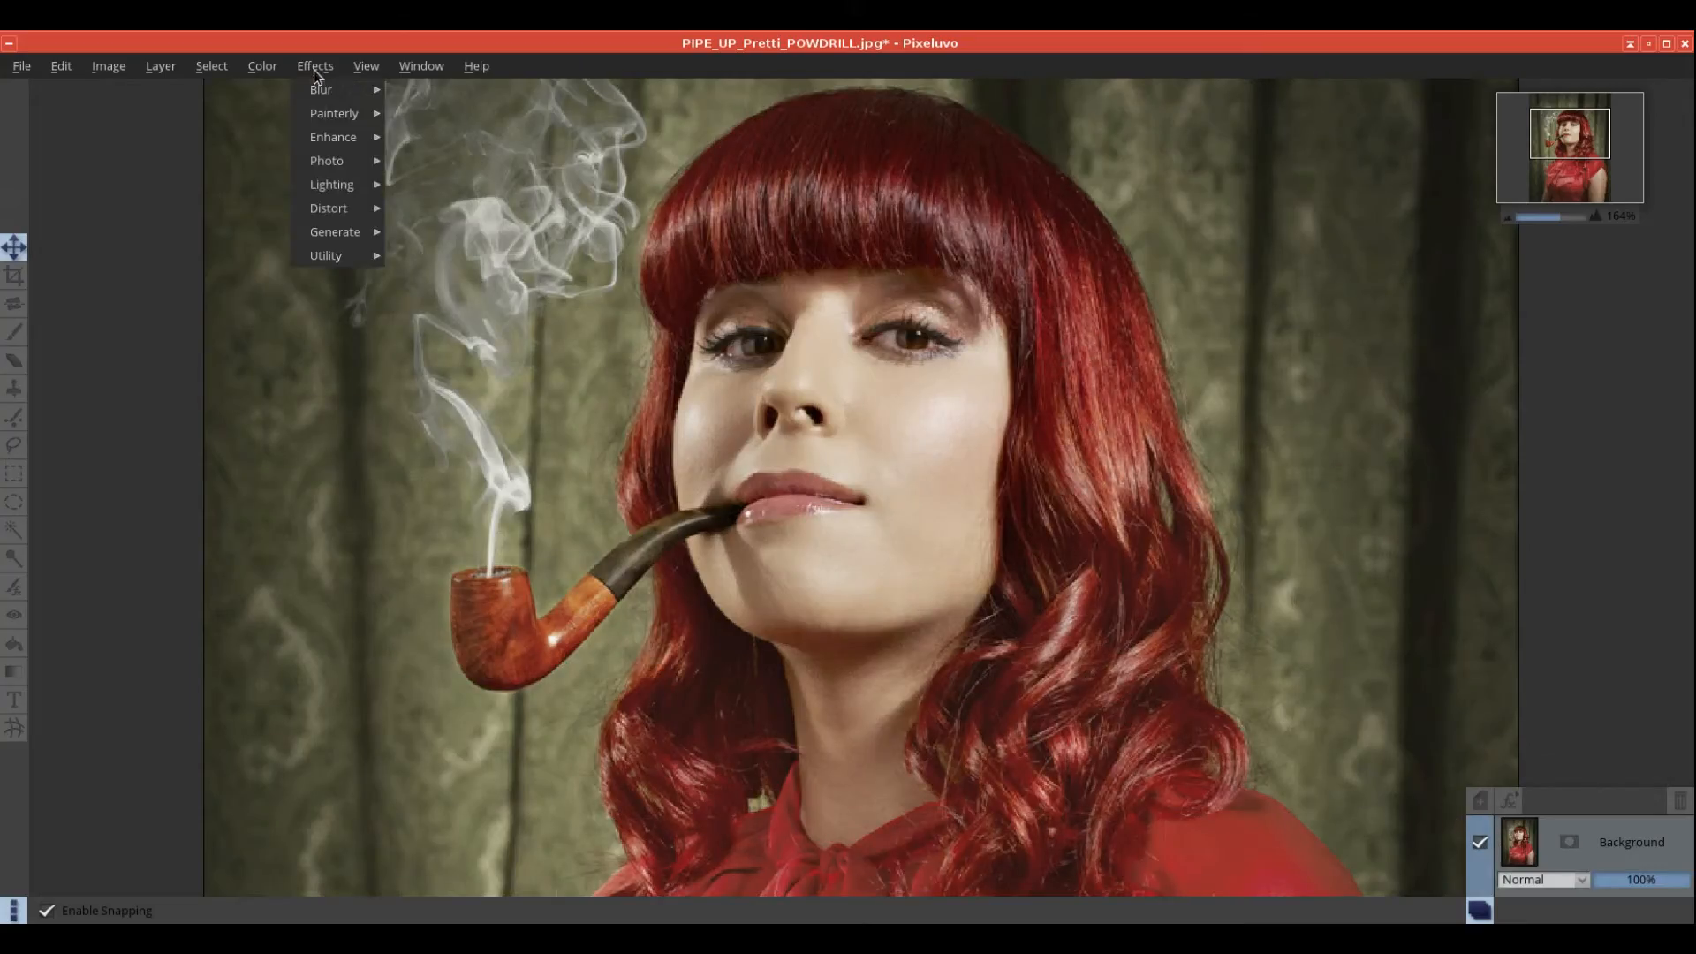
pyautogui.moveTo(327, 116)
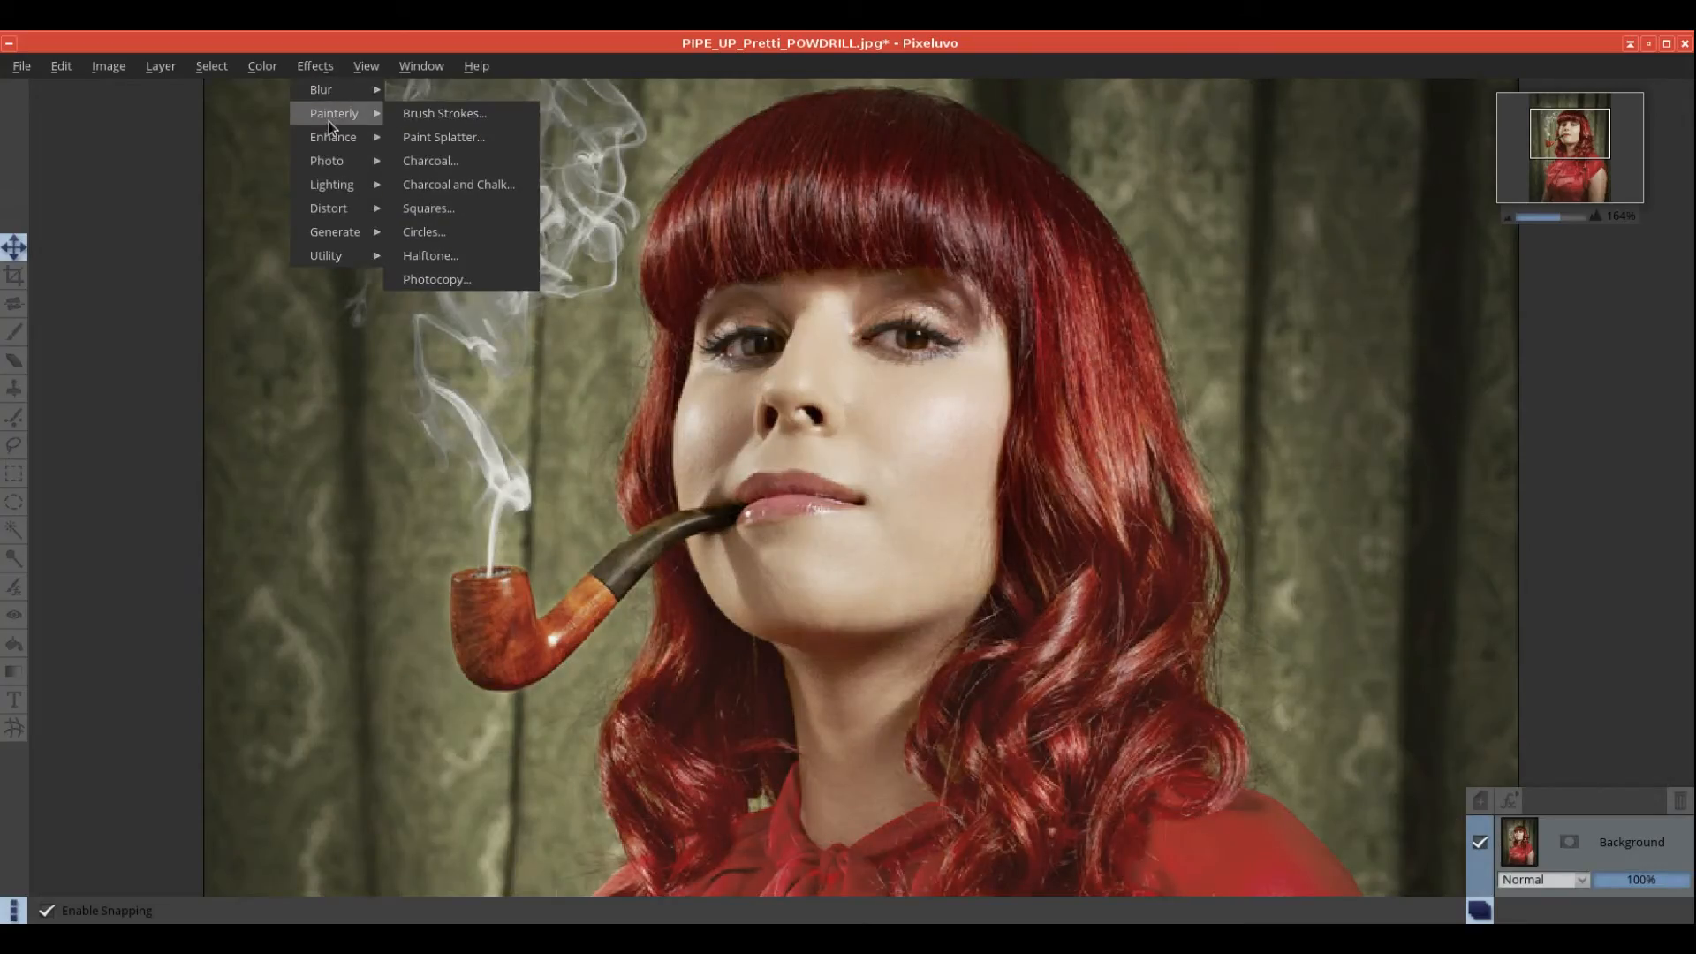
pyautogui.click(458, 162)
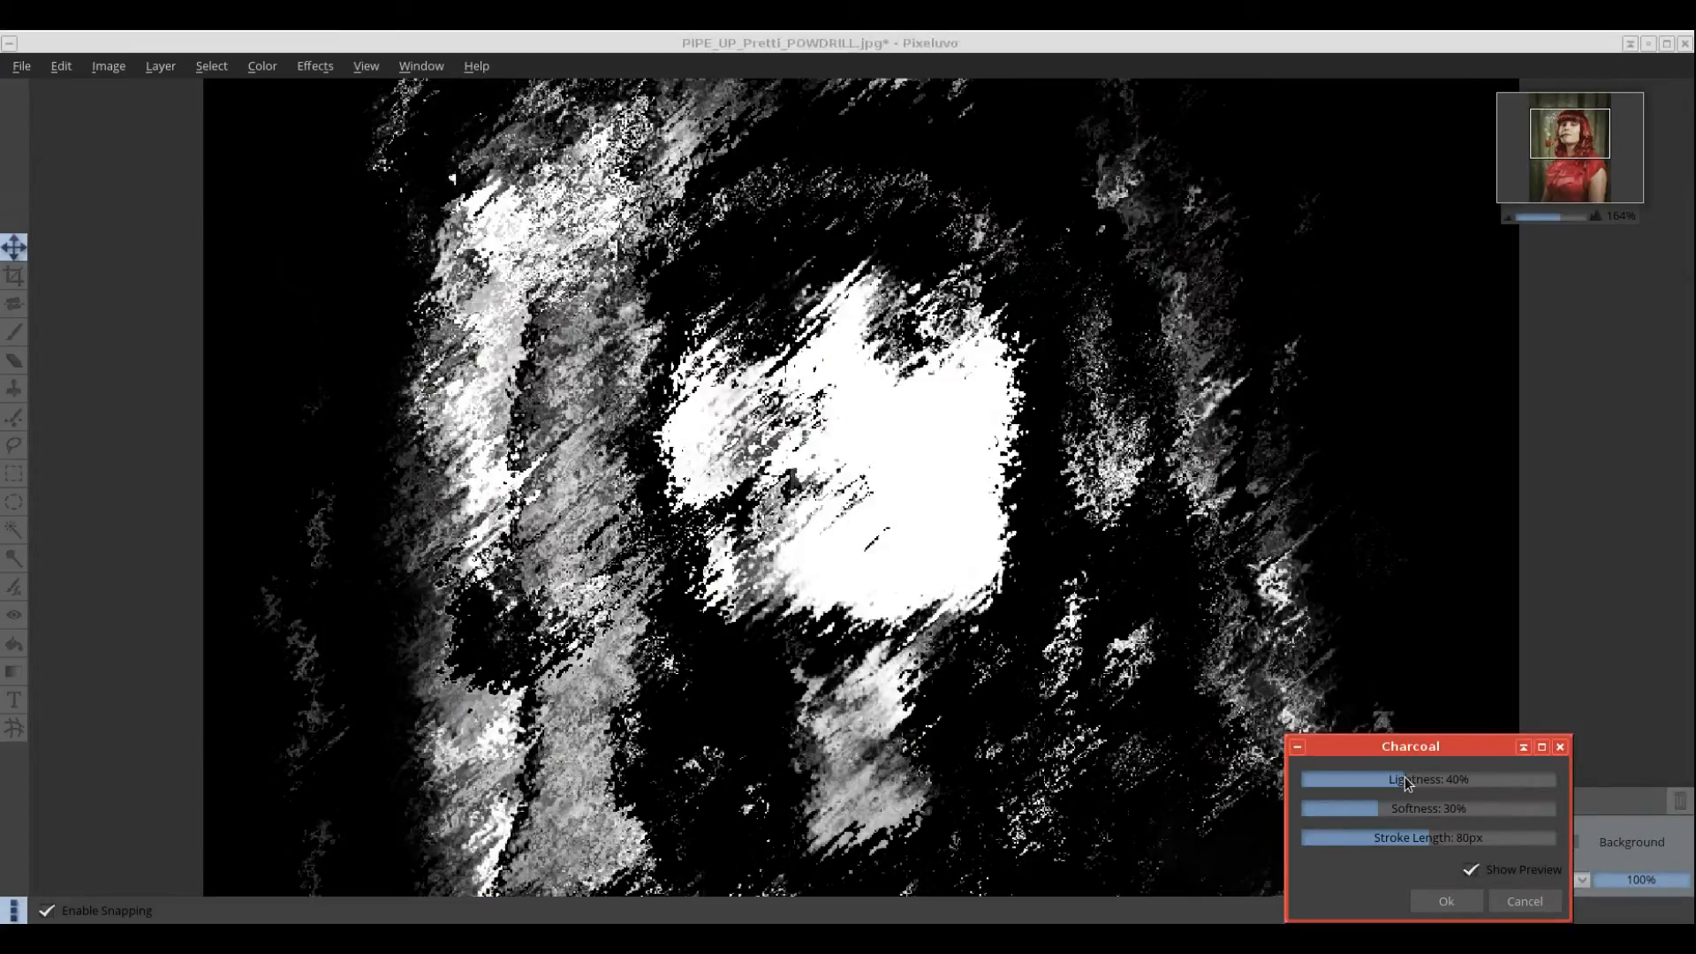
pyautogui.moveTo(1405, 778)
pyautogui.mouseDown()
pyautogui.moveTo(1341, 775)
pyautogui.moveTo(1412, 778)
pyautogui.moveTo(1387, 840)
pyautogui.moveTo(1322, 839)
pyautogui.mouseUp()
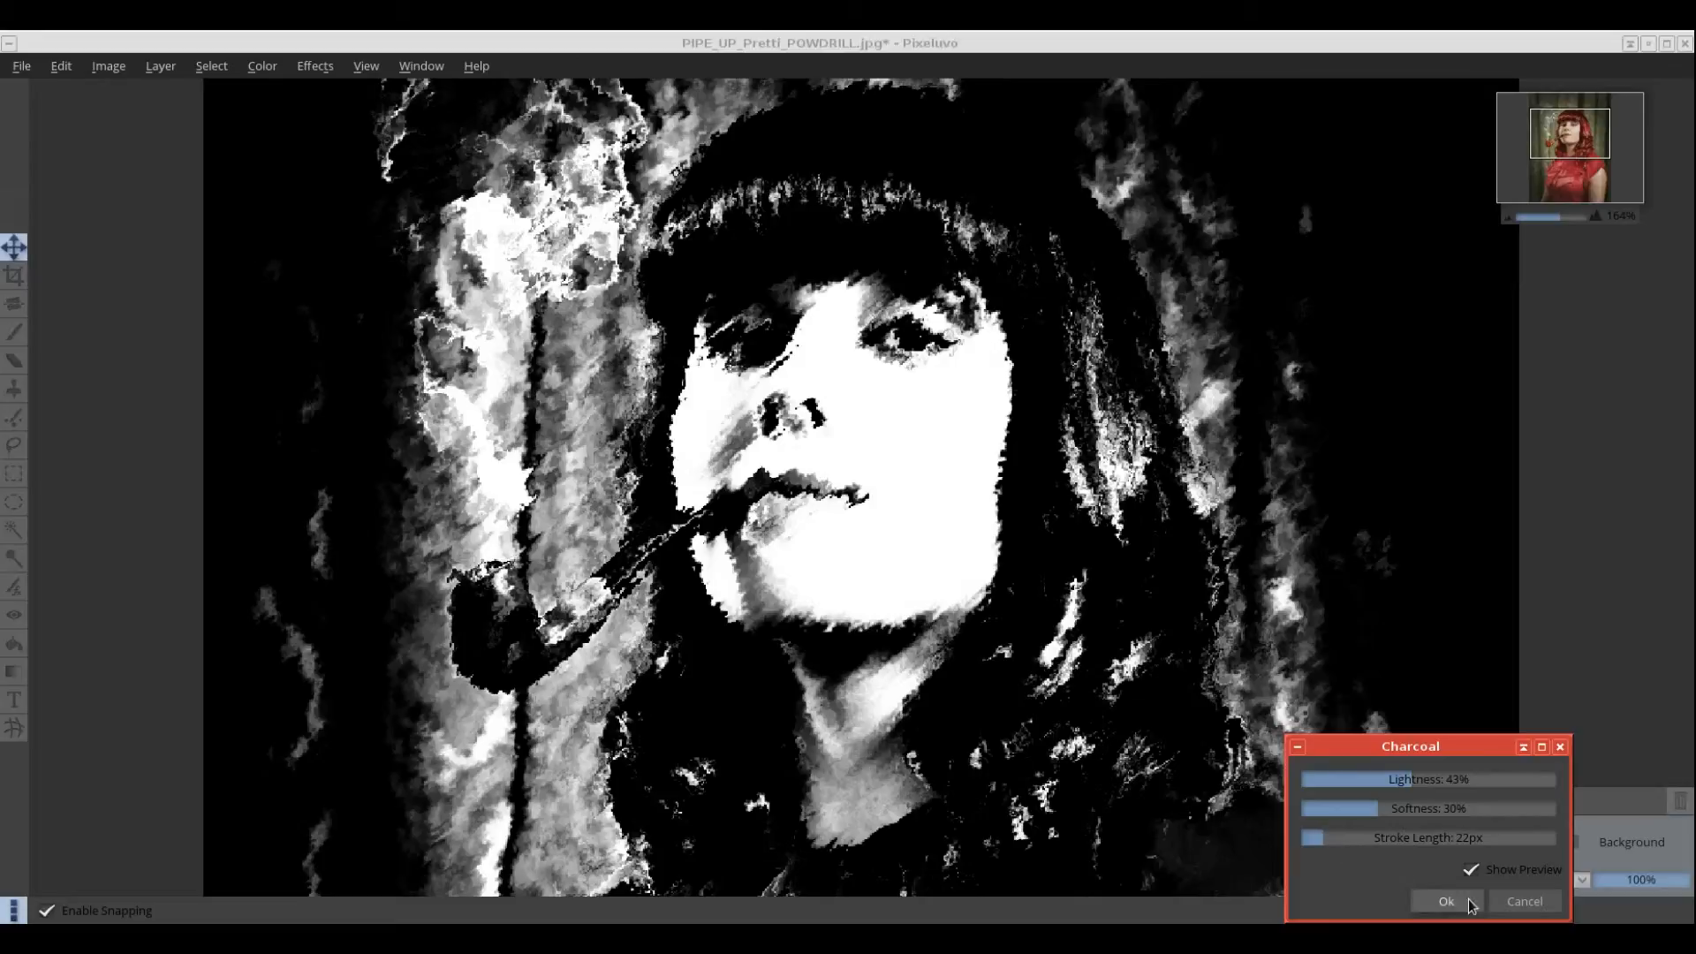
pyautogui.click(1516, 901)
pyautogui.click(315, 65)
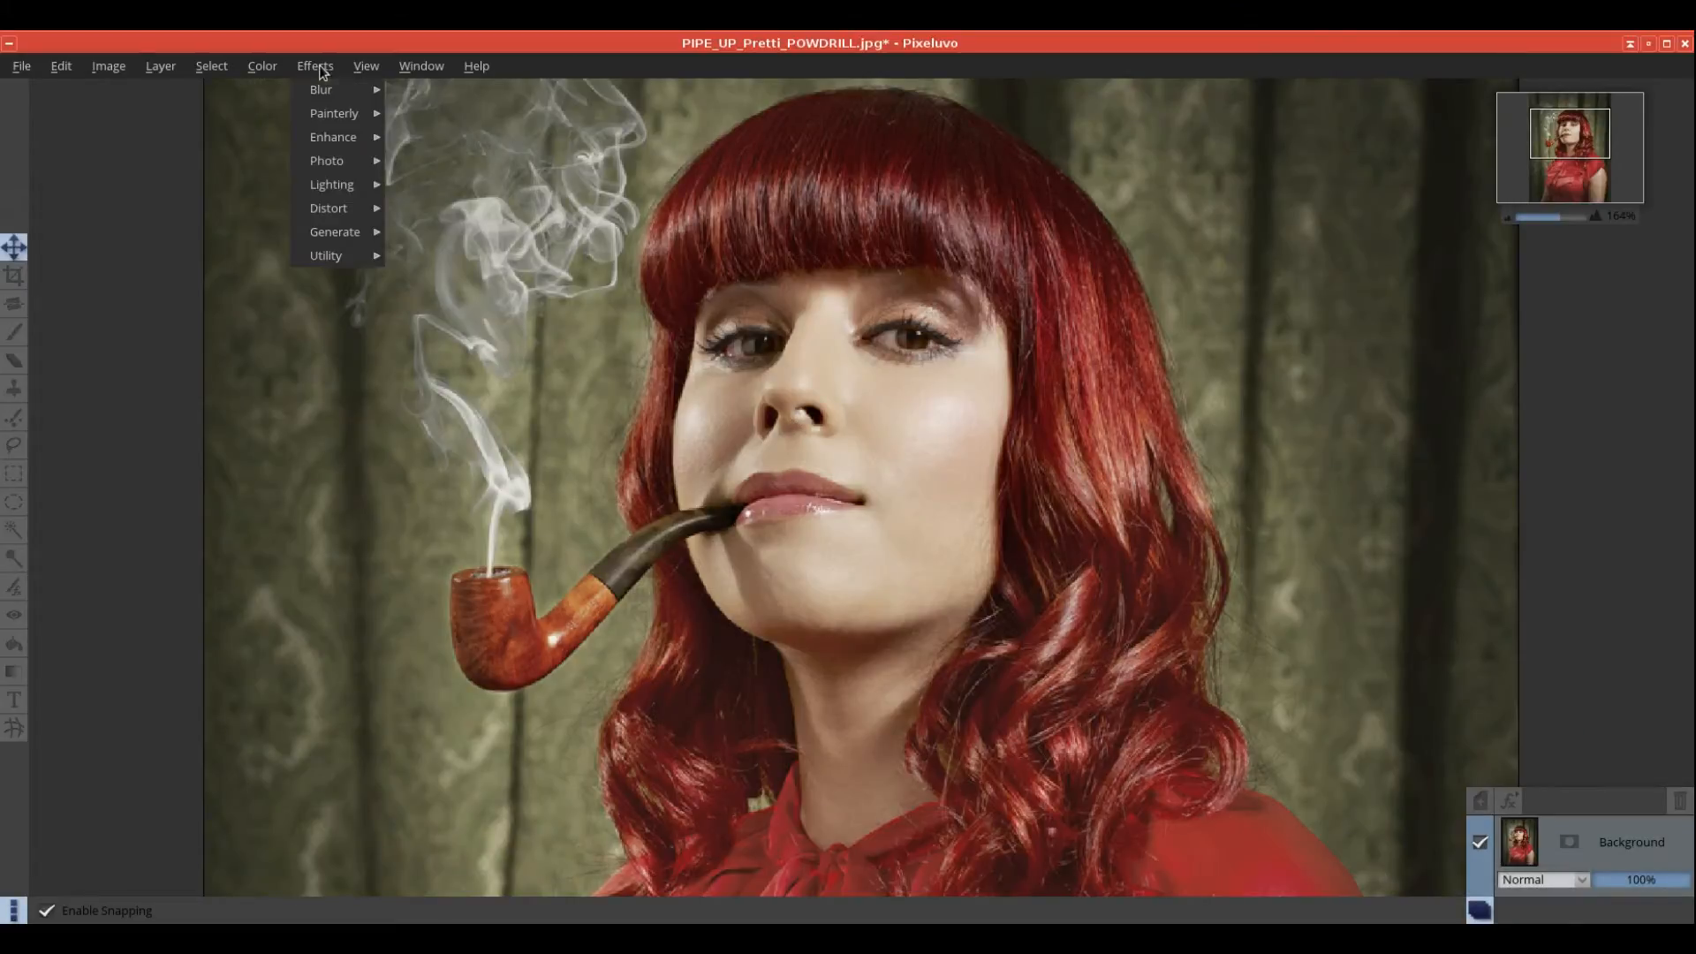
pyautogui.moveTo(338, 124)
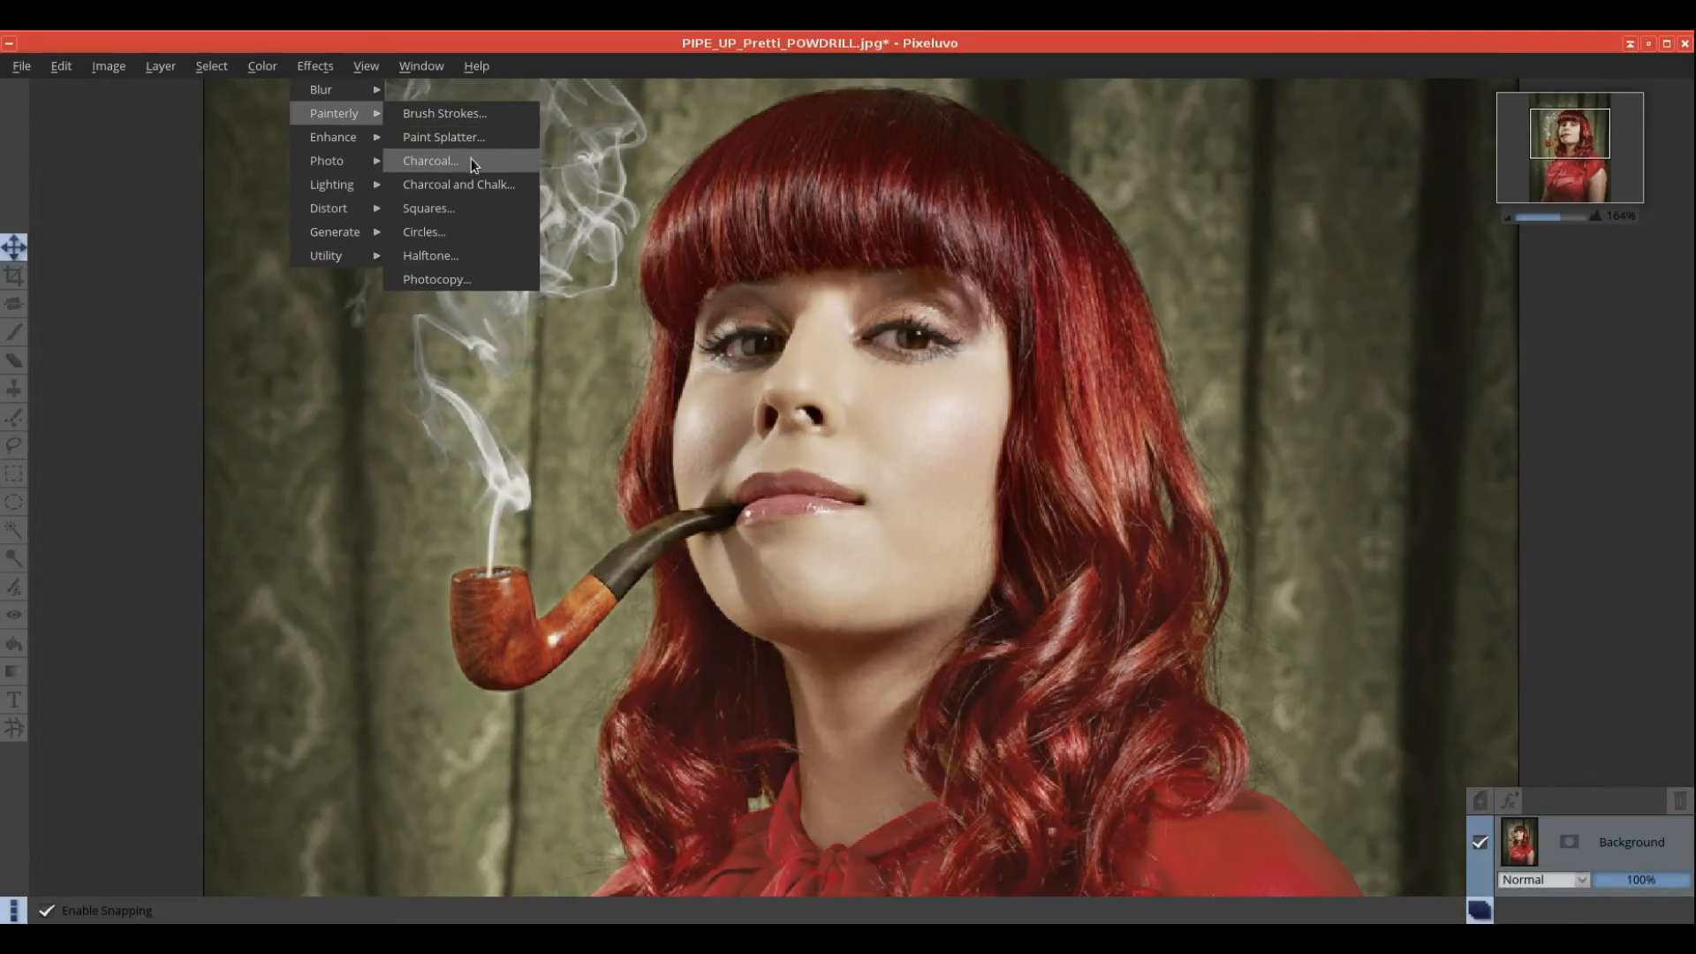
# Step: Preview Charcoal and Chalk with stroke density at 85%, then cancel it
pyautogui.click(479, 183)
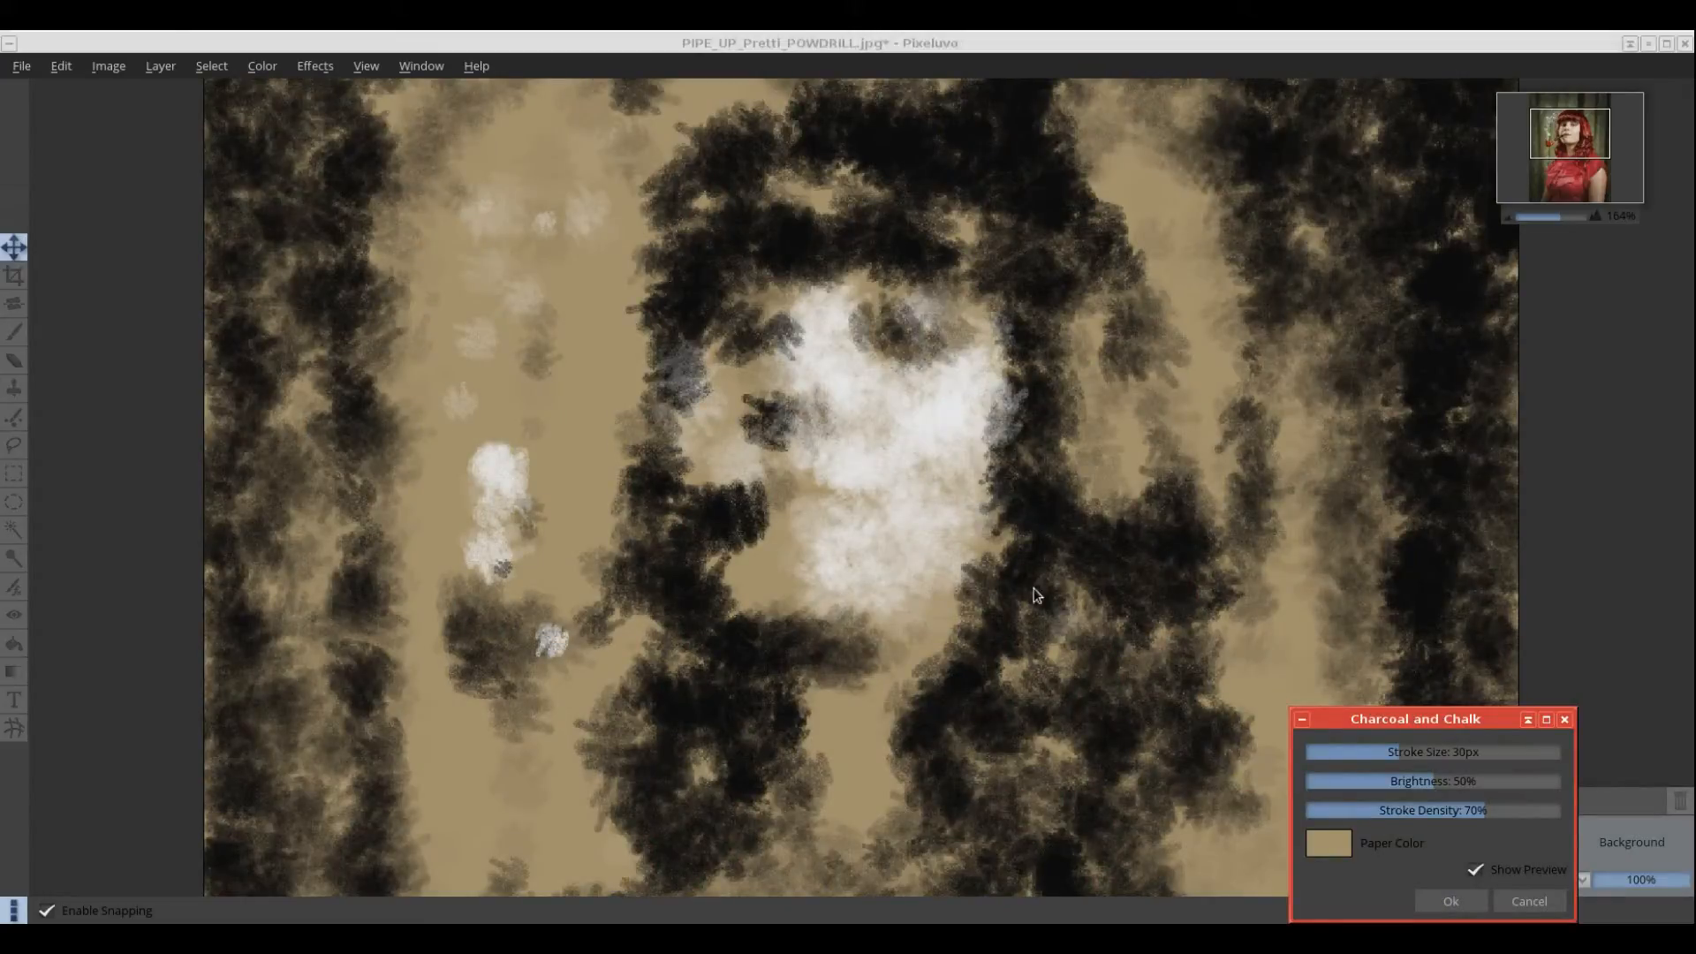
pyautogui.moveTo(1475, 815)
pyautogui.mouseDown()
pyautogui.moveTo(1402, 813)
pyautogui.moveTo(1521, 811)
pyautogui.mouseUp()
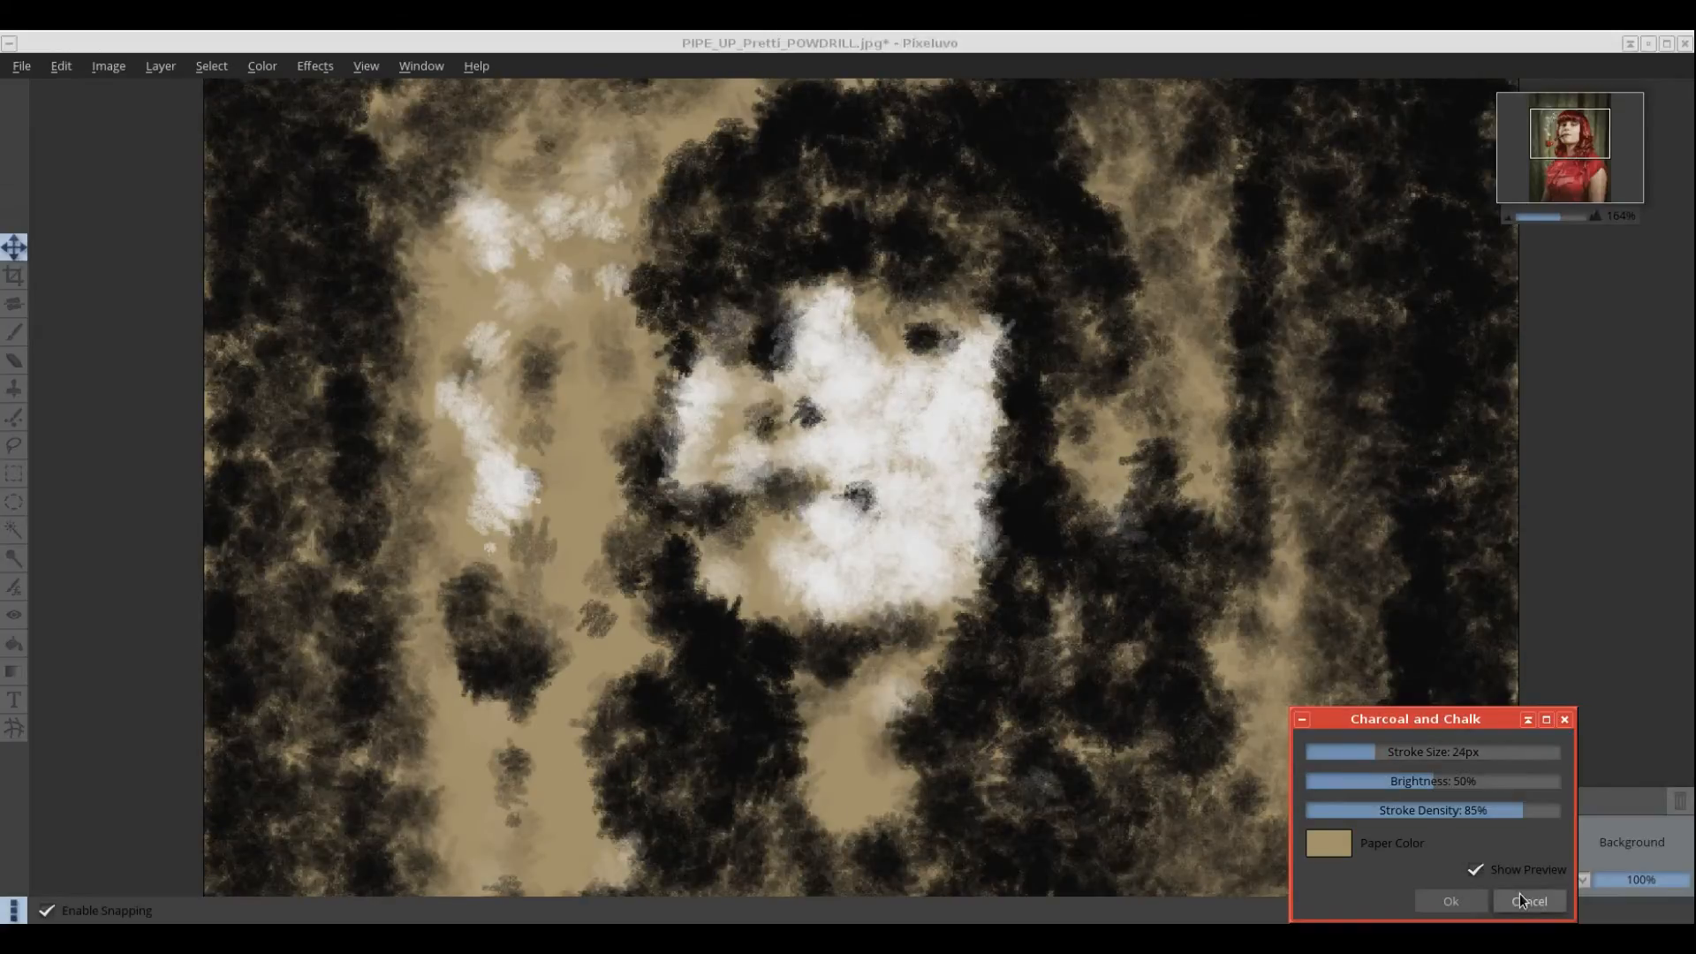
pyautogui.click(1521, 897)
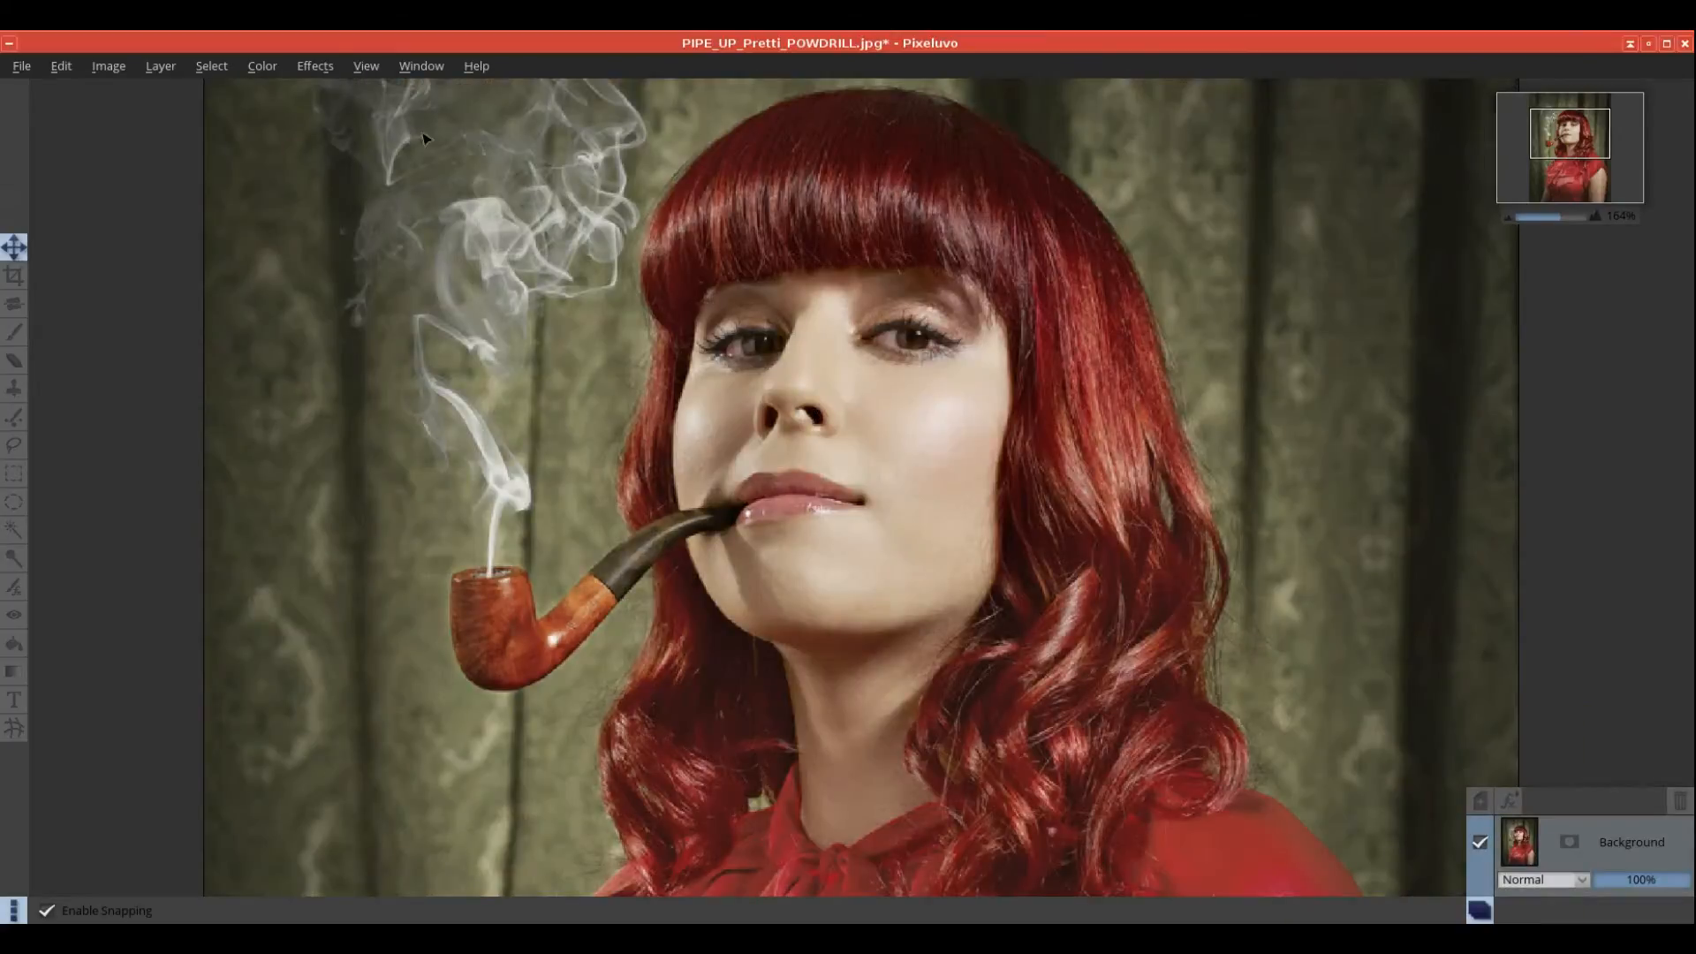
# Step: Preview the Squares effect shrunk to 11px, then cancel it
pyautogui.click(316, 66)
pyautogui.moveTo(337, 142)
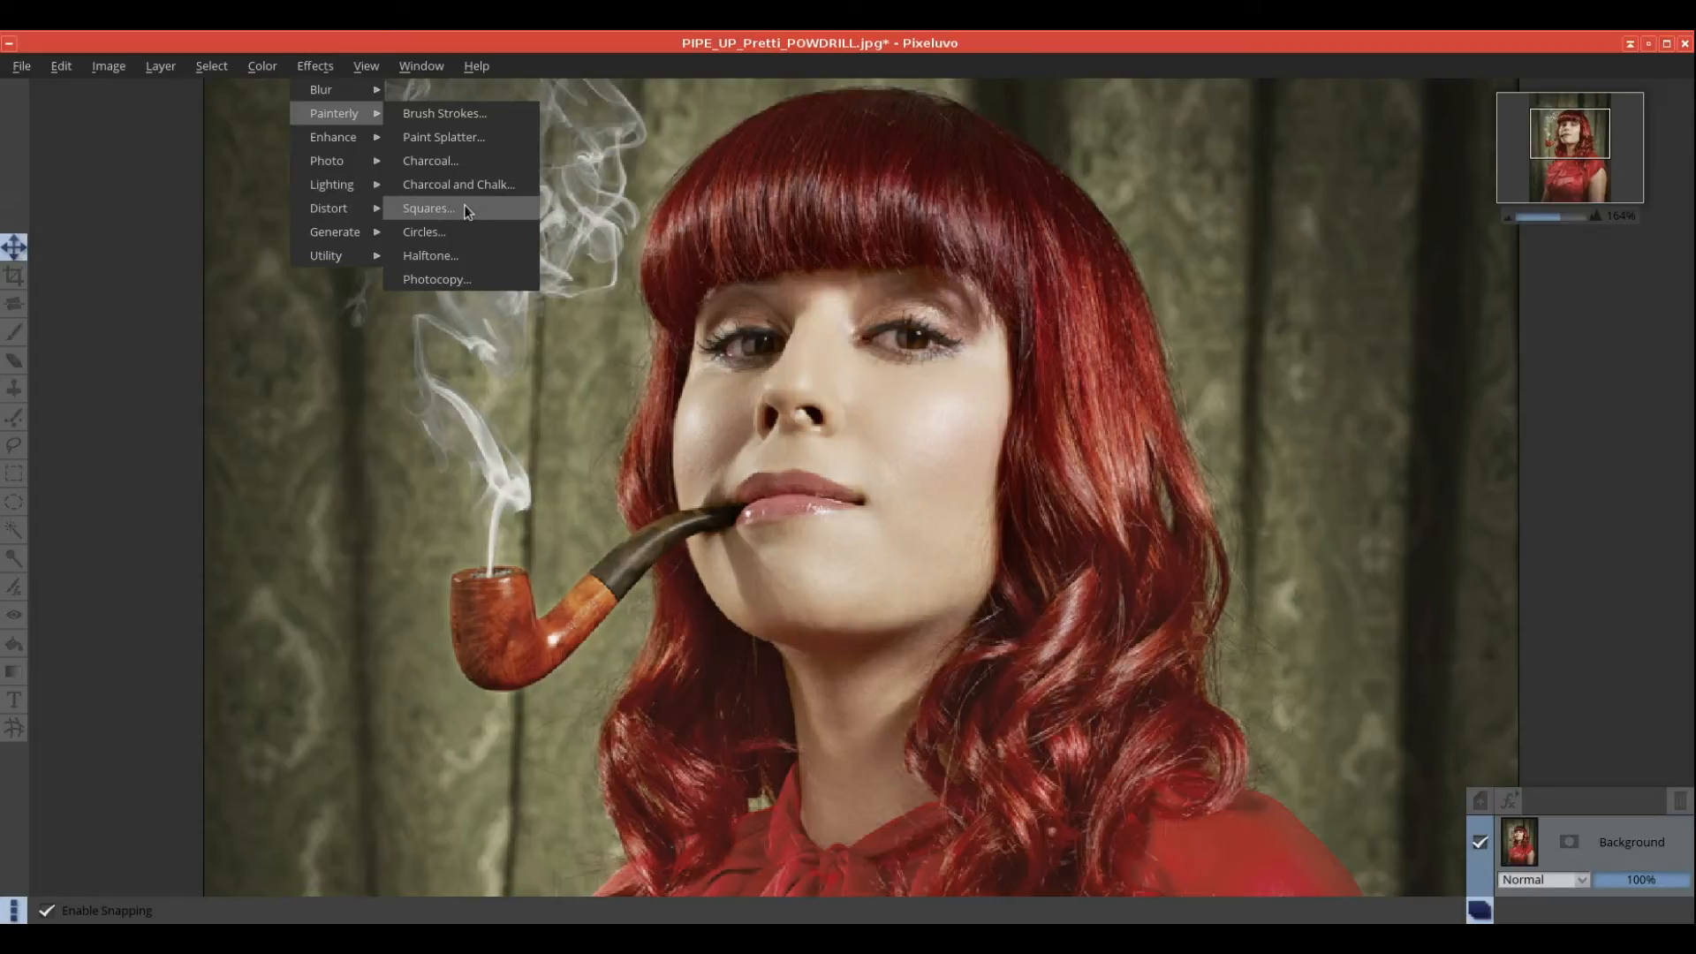
pyautogui.click(465, 207)
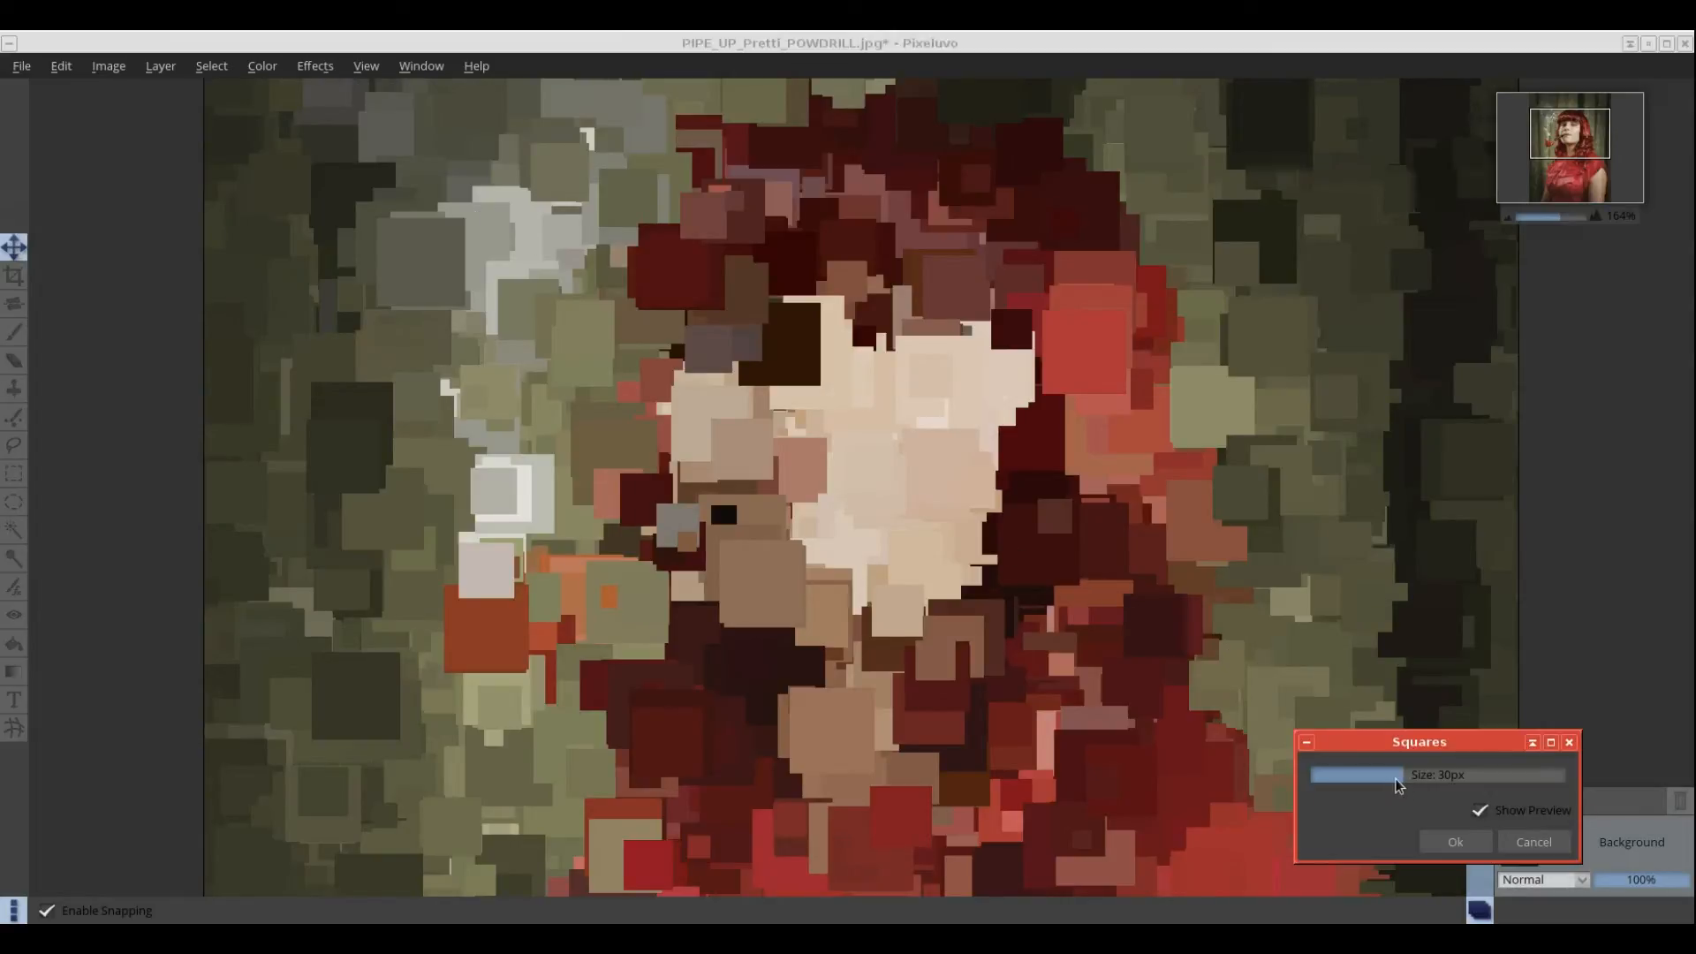
pyautogui.moveTo(1399, 785); pyautogui.dragTo(1327, 781)
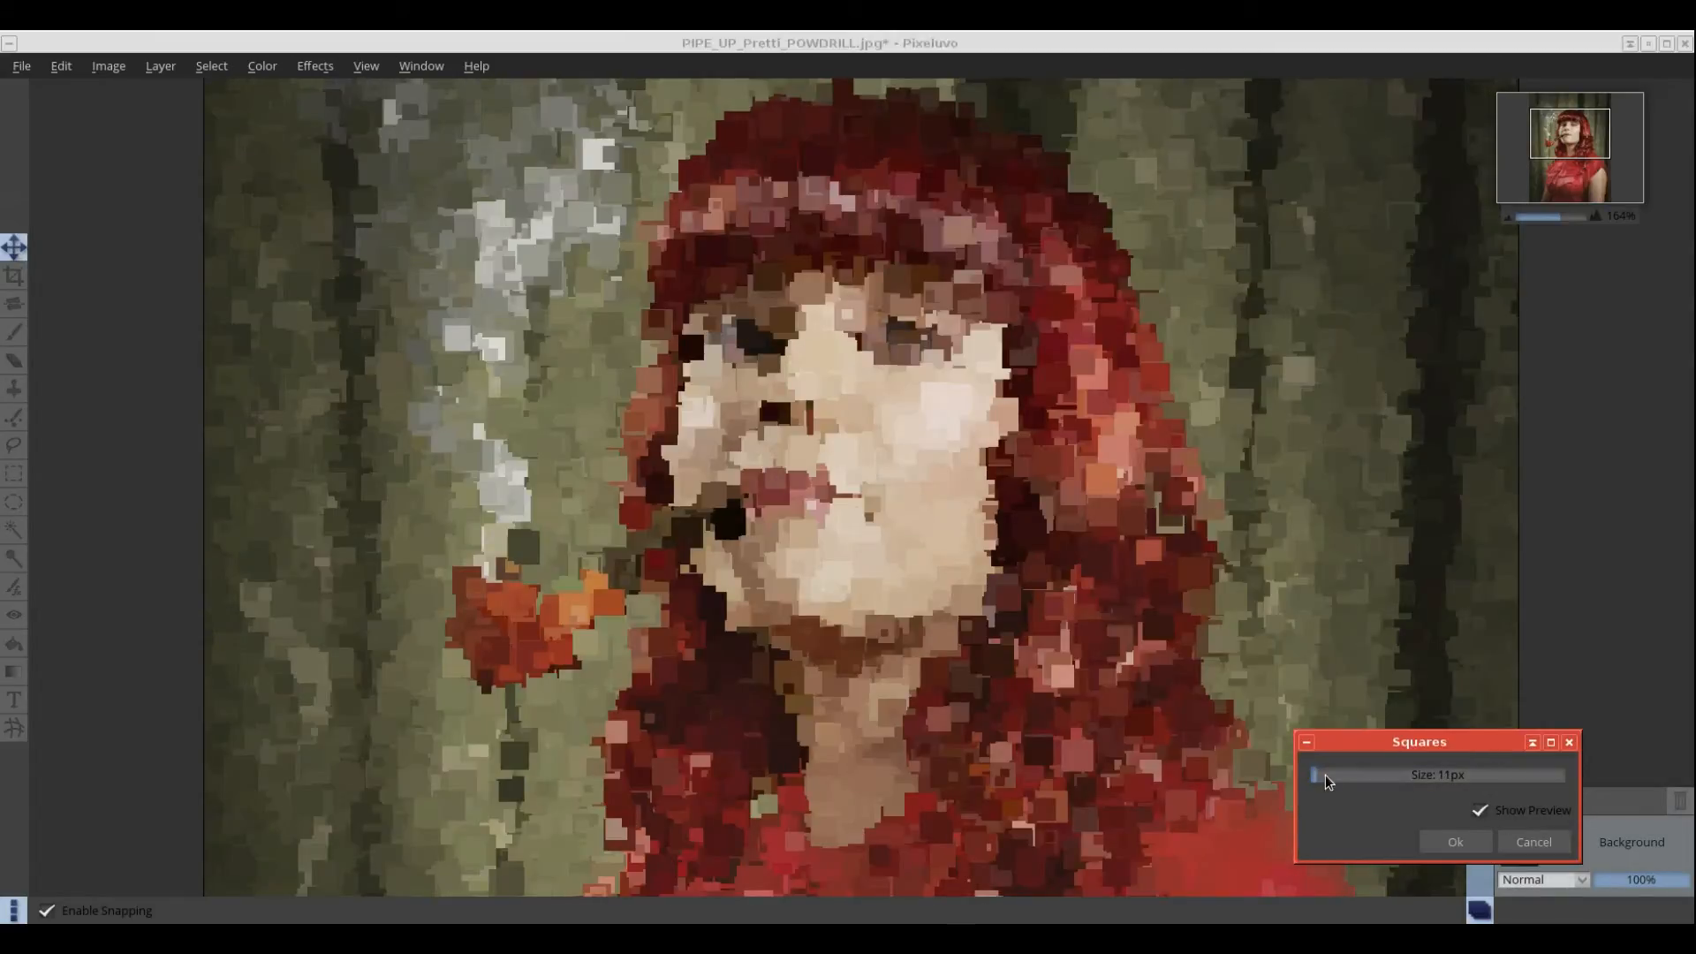
pyautogui.click(1528, 841)
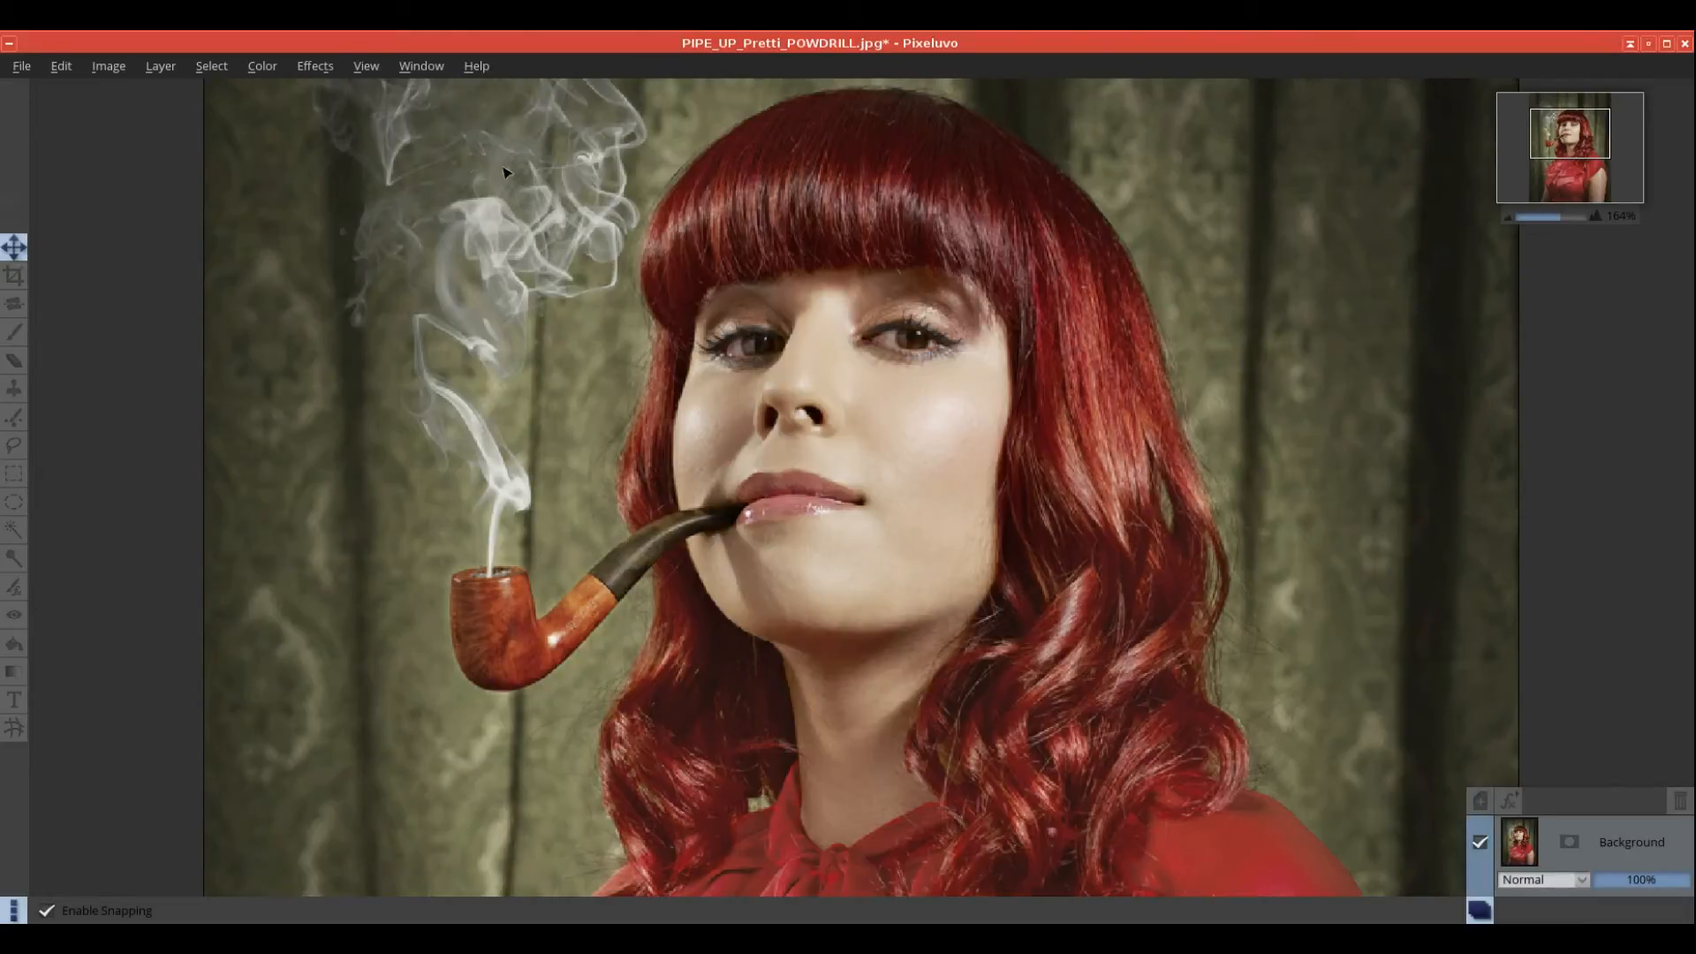
# Step: Preview the Circles effect with smaller circles, then cancel it
pyautogui.click(315, 68)
pyautogui.moveTo(332, 121)
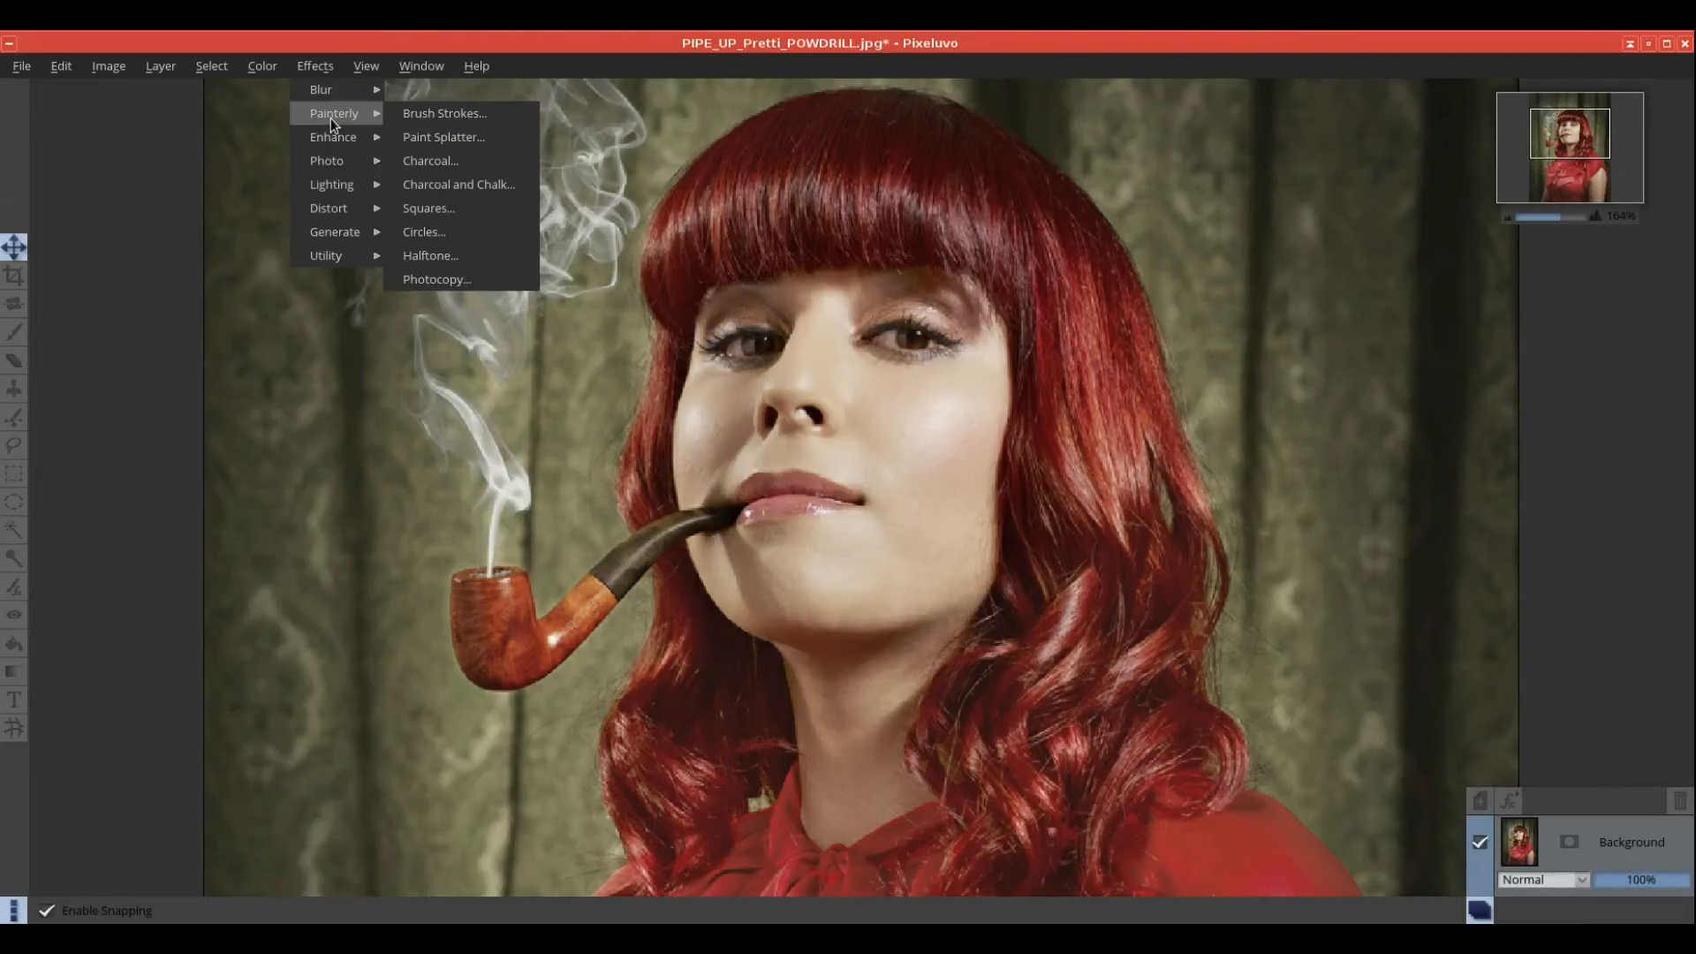
pyautogui.click(454, 230)
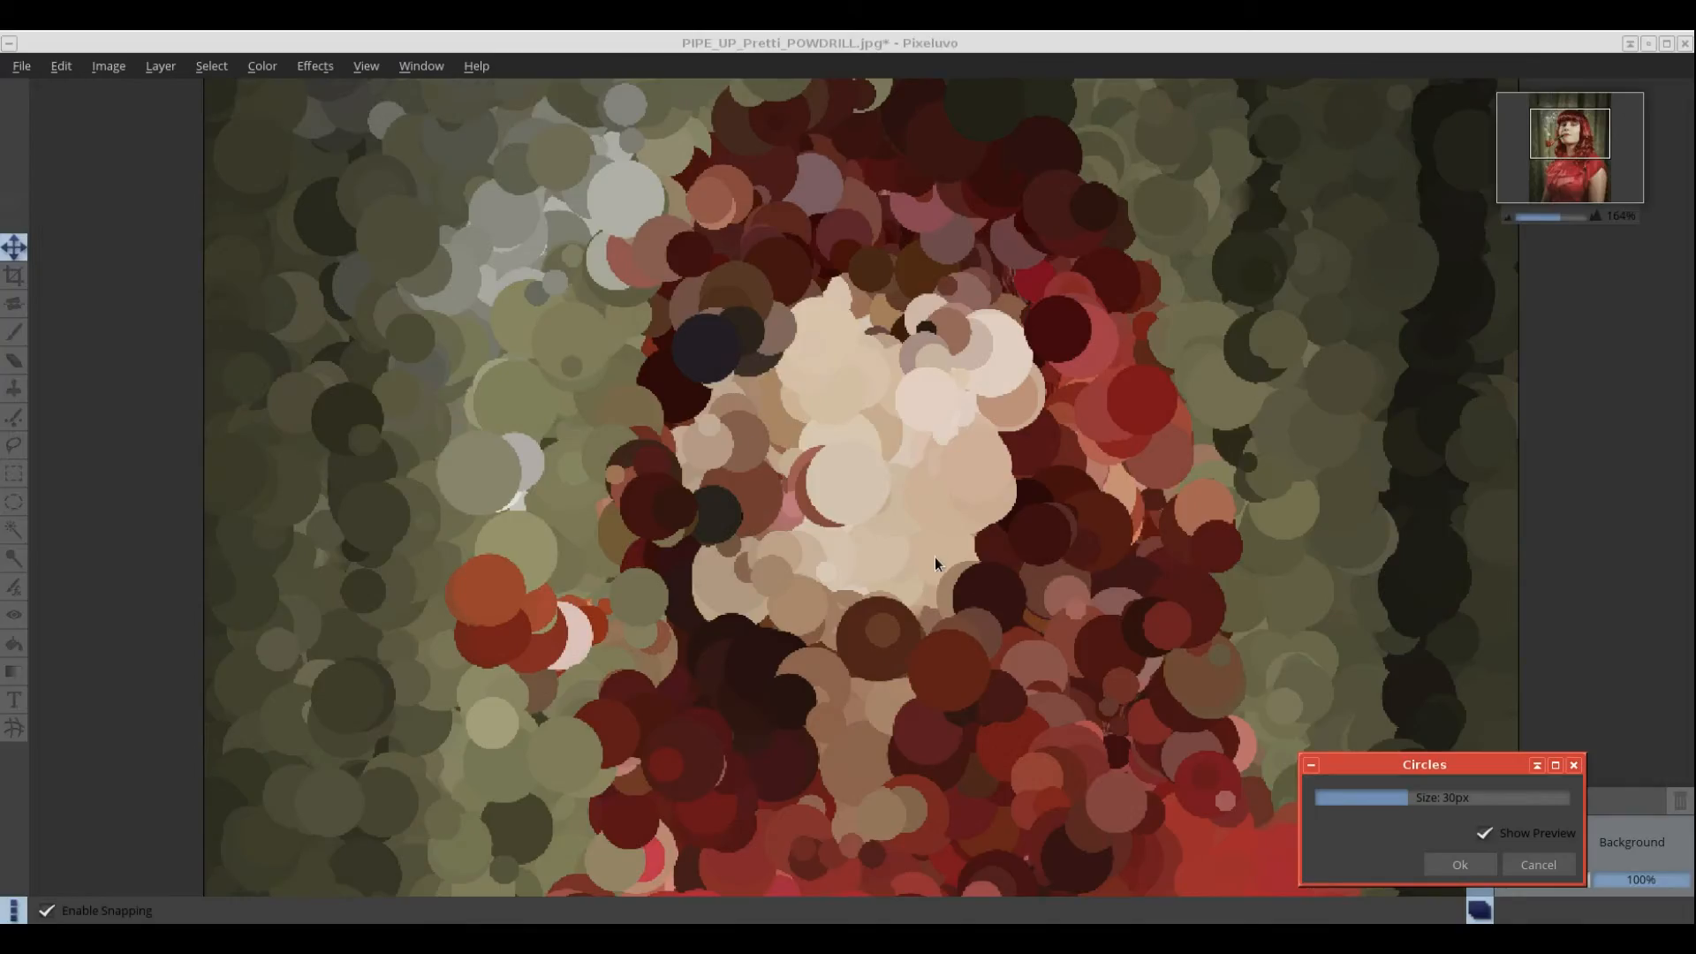
pyautogui.moveTo(1403, 802); pyautogui.dragTo(1318, 798)
pyautogui.click(1550, 872)
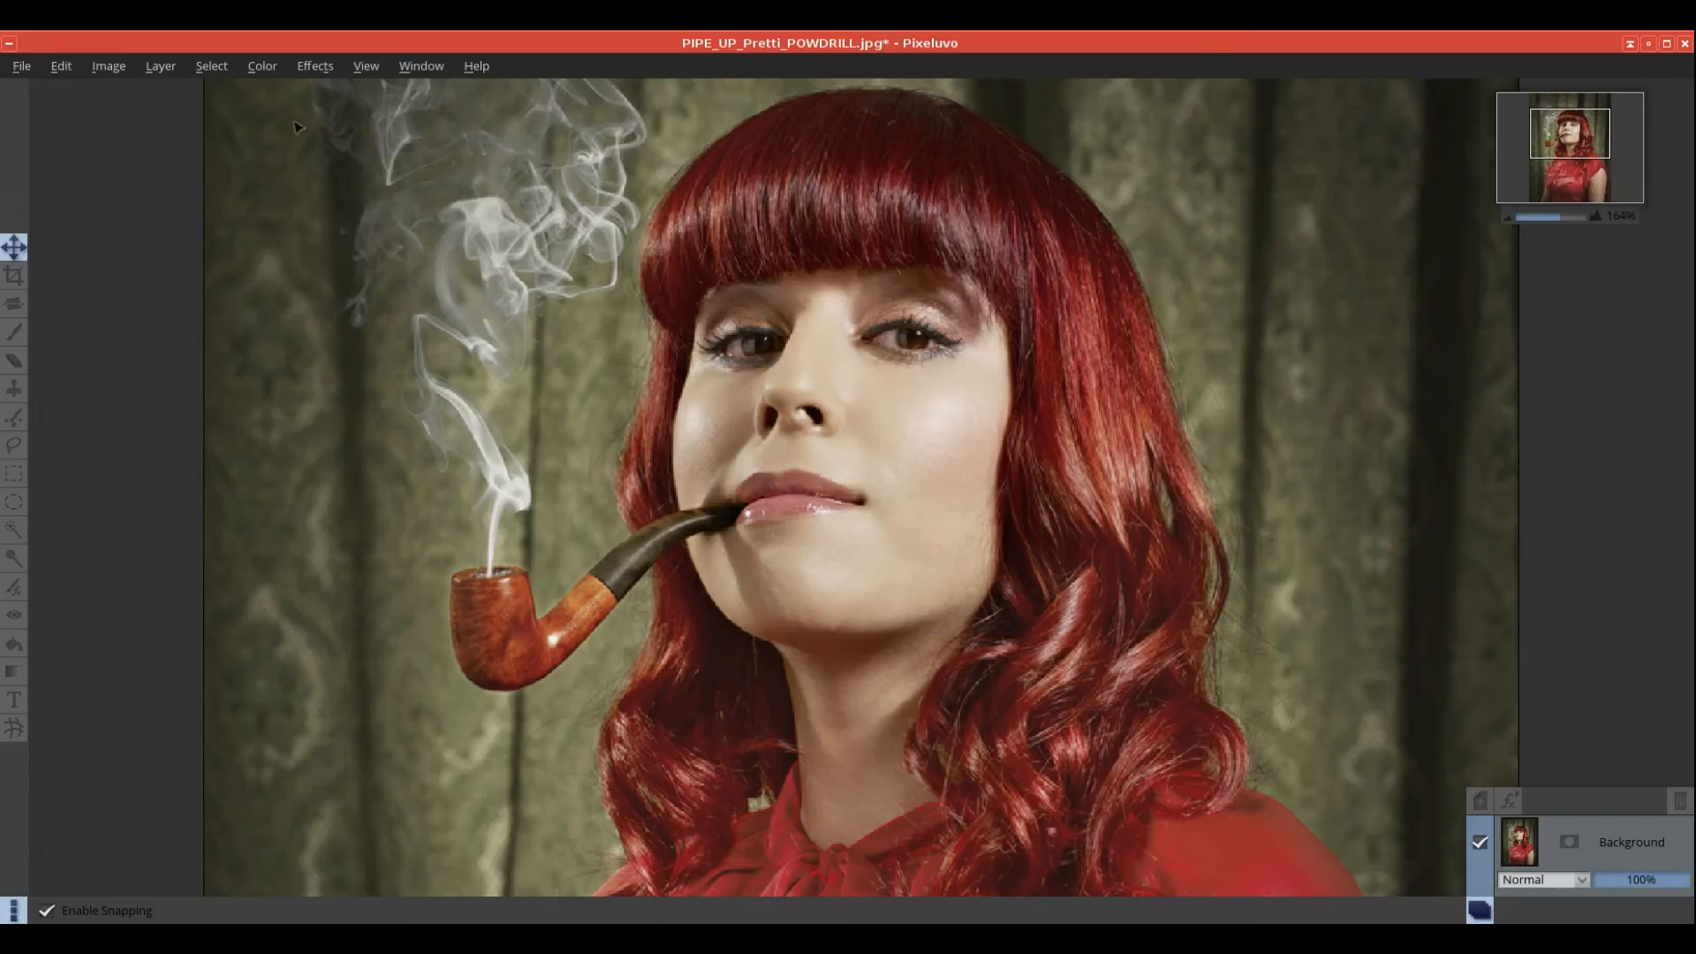
pyautogui.click(300, 67)
pyautogui.moveTo(336, 118)
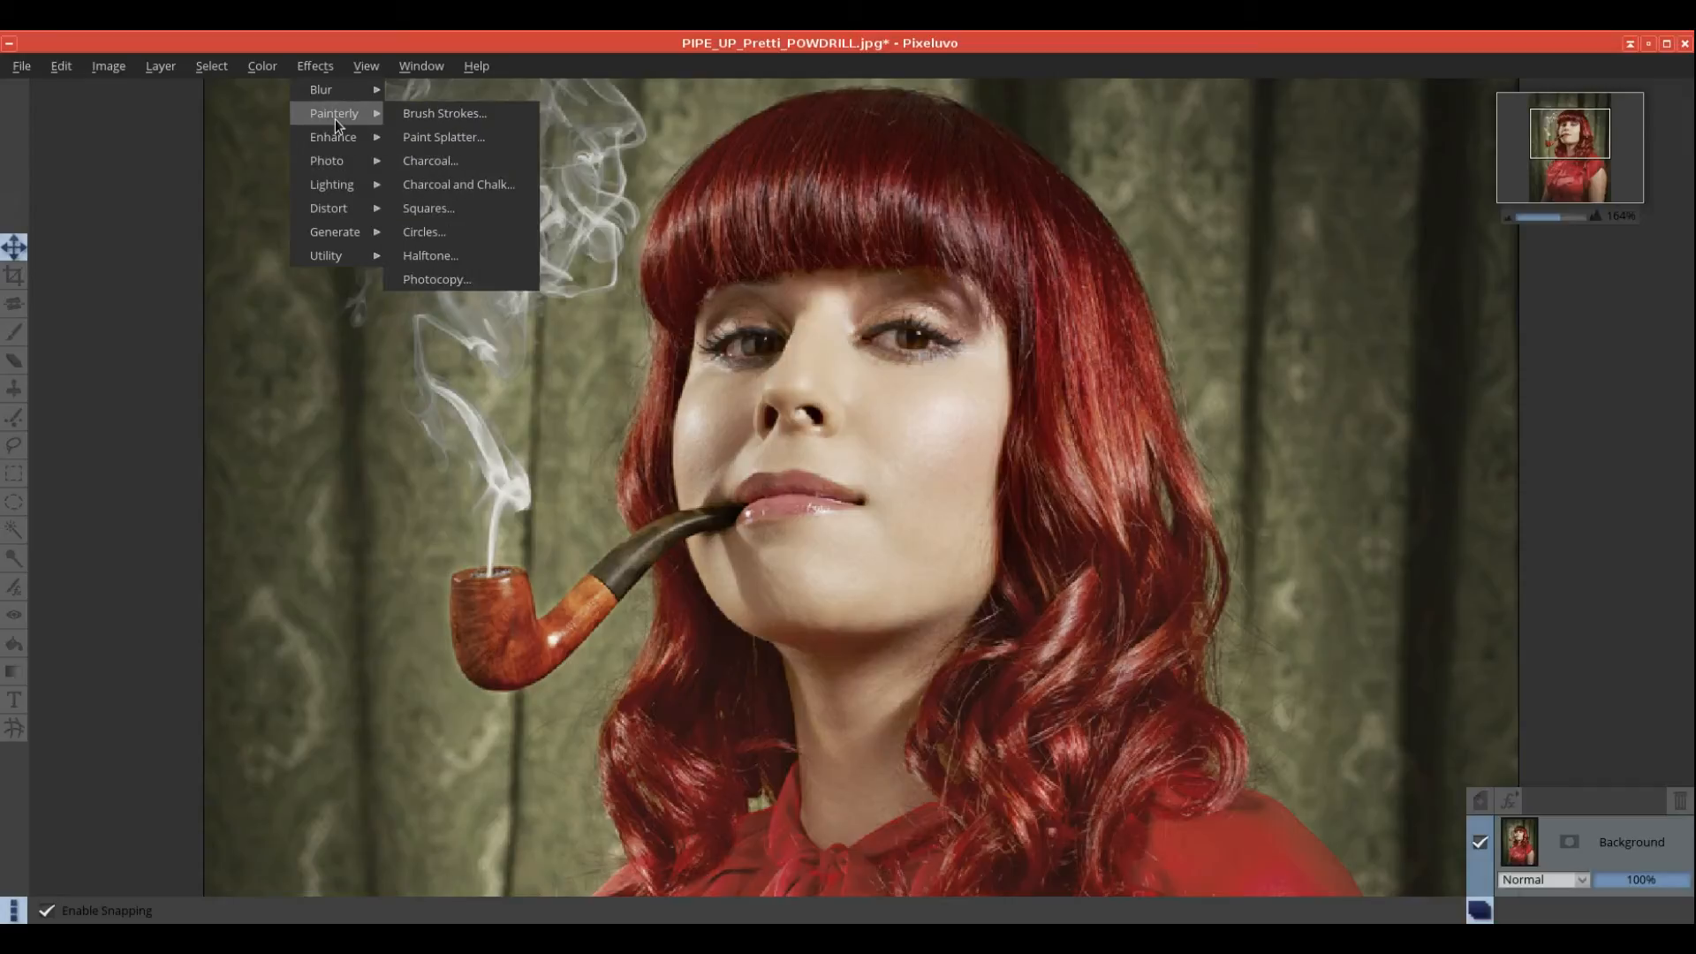
pyautogui.click(460, 256)
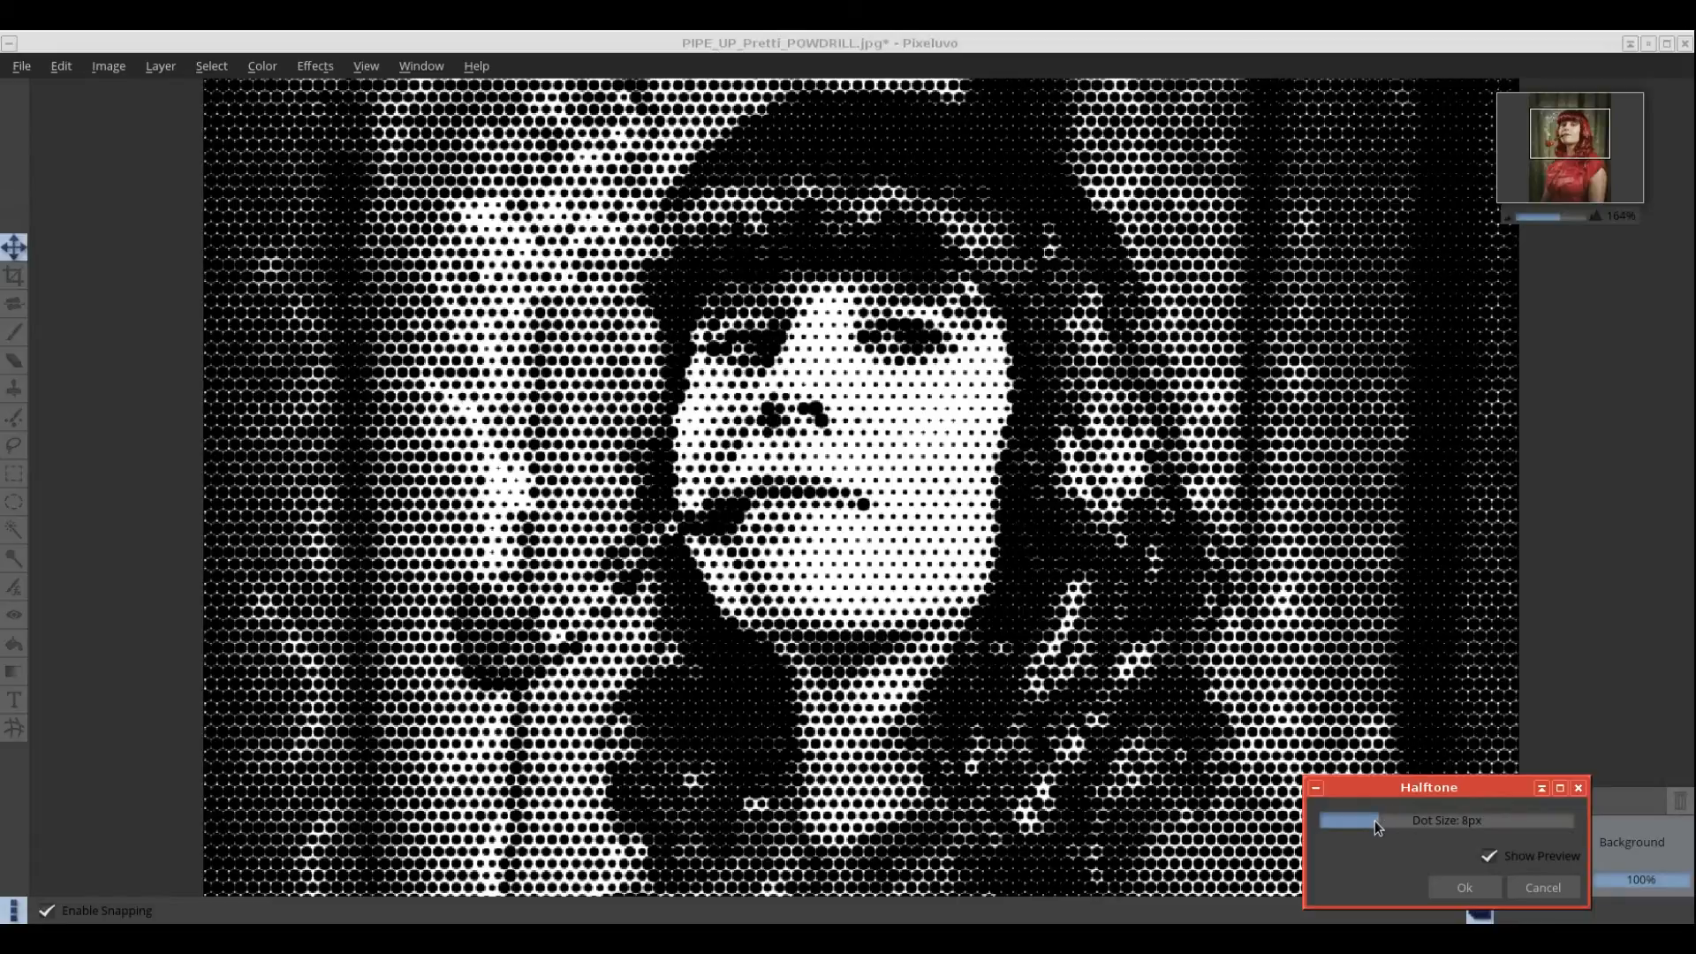
pyautogui.moveTo(1375, 820); pyautogui.dragTo(1332, 818)
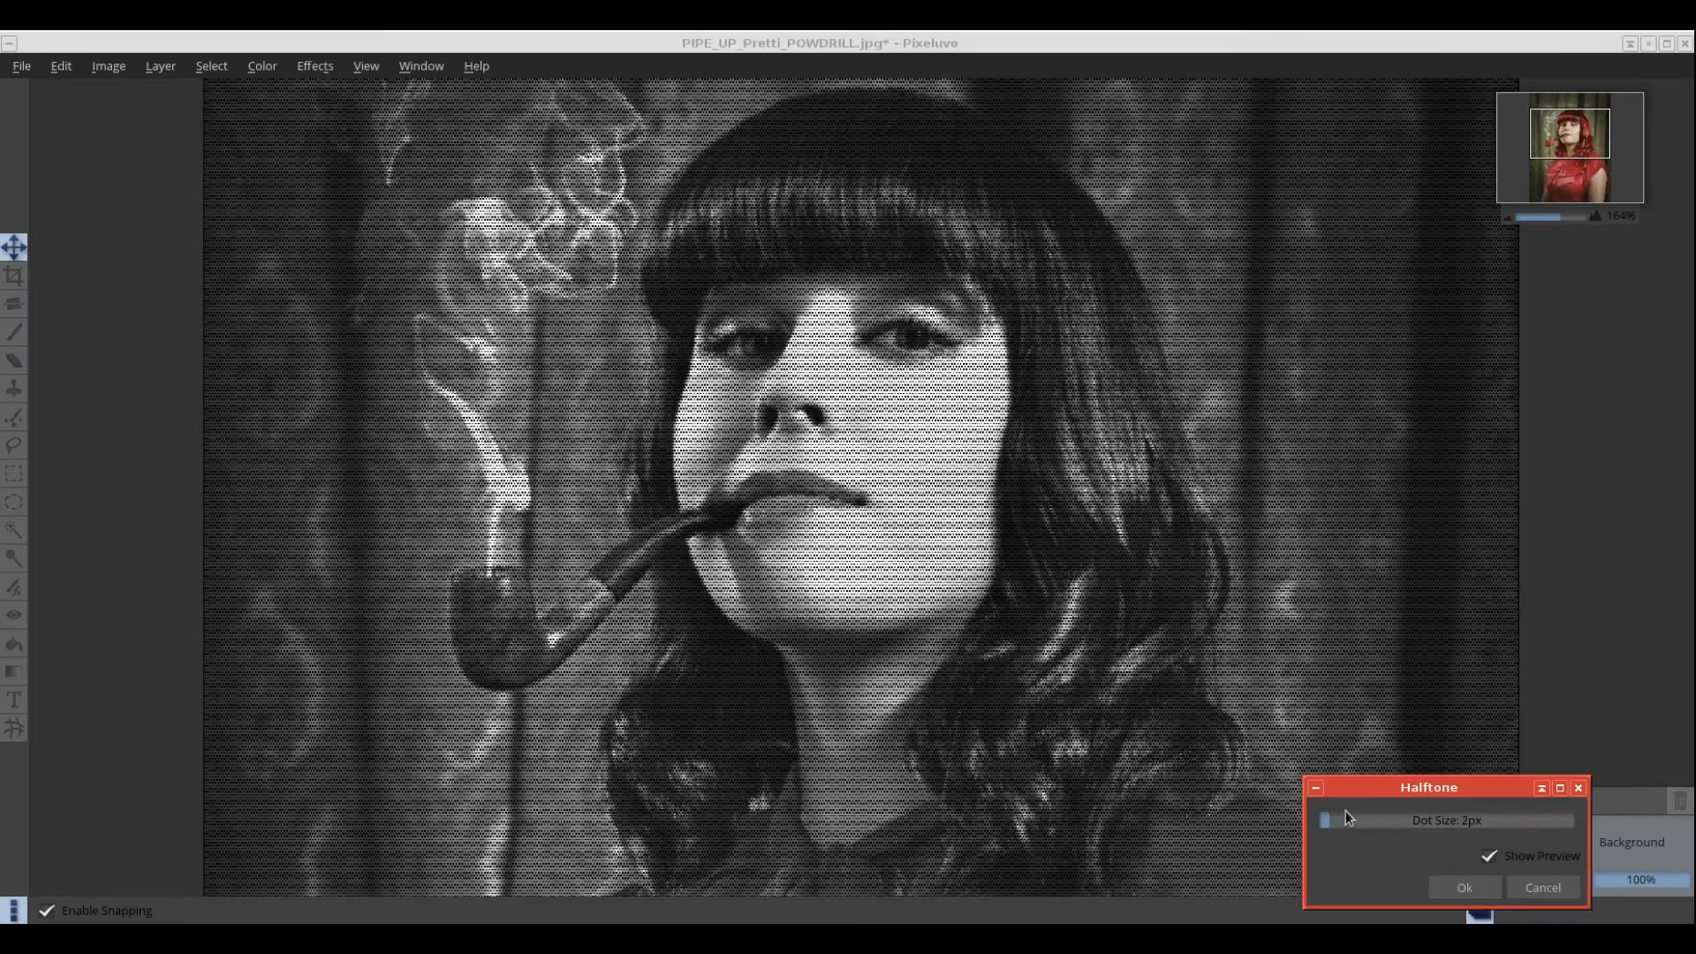
pyautogui.click(1540, 887)
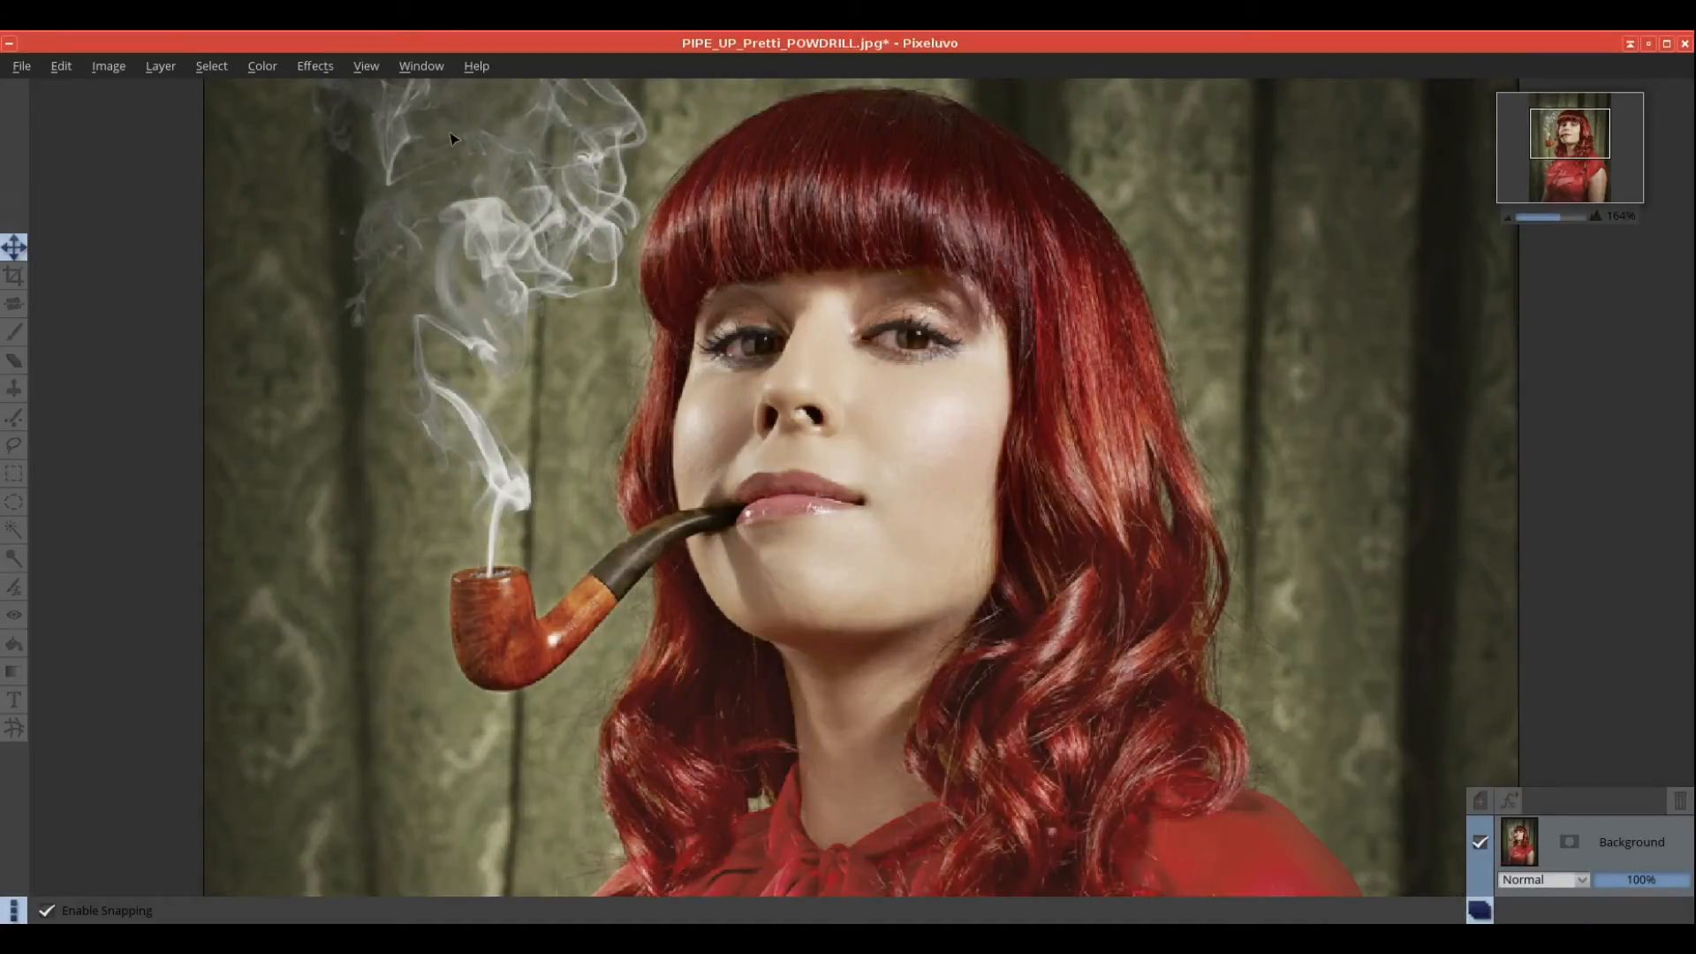
pyautogui.click(316, 66)
pyautogui.moveTo(327, 128)
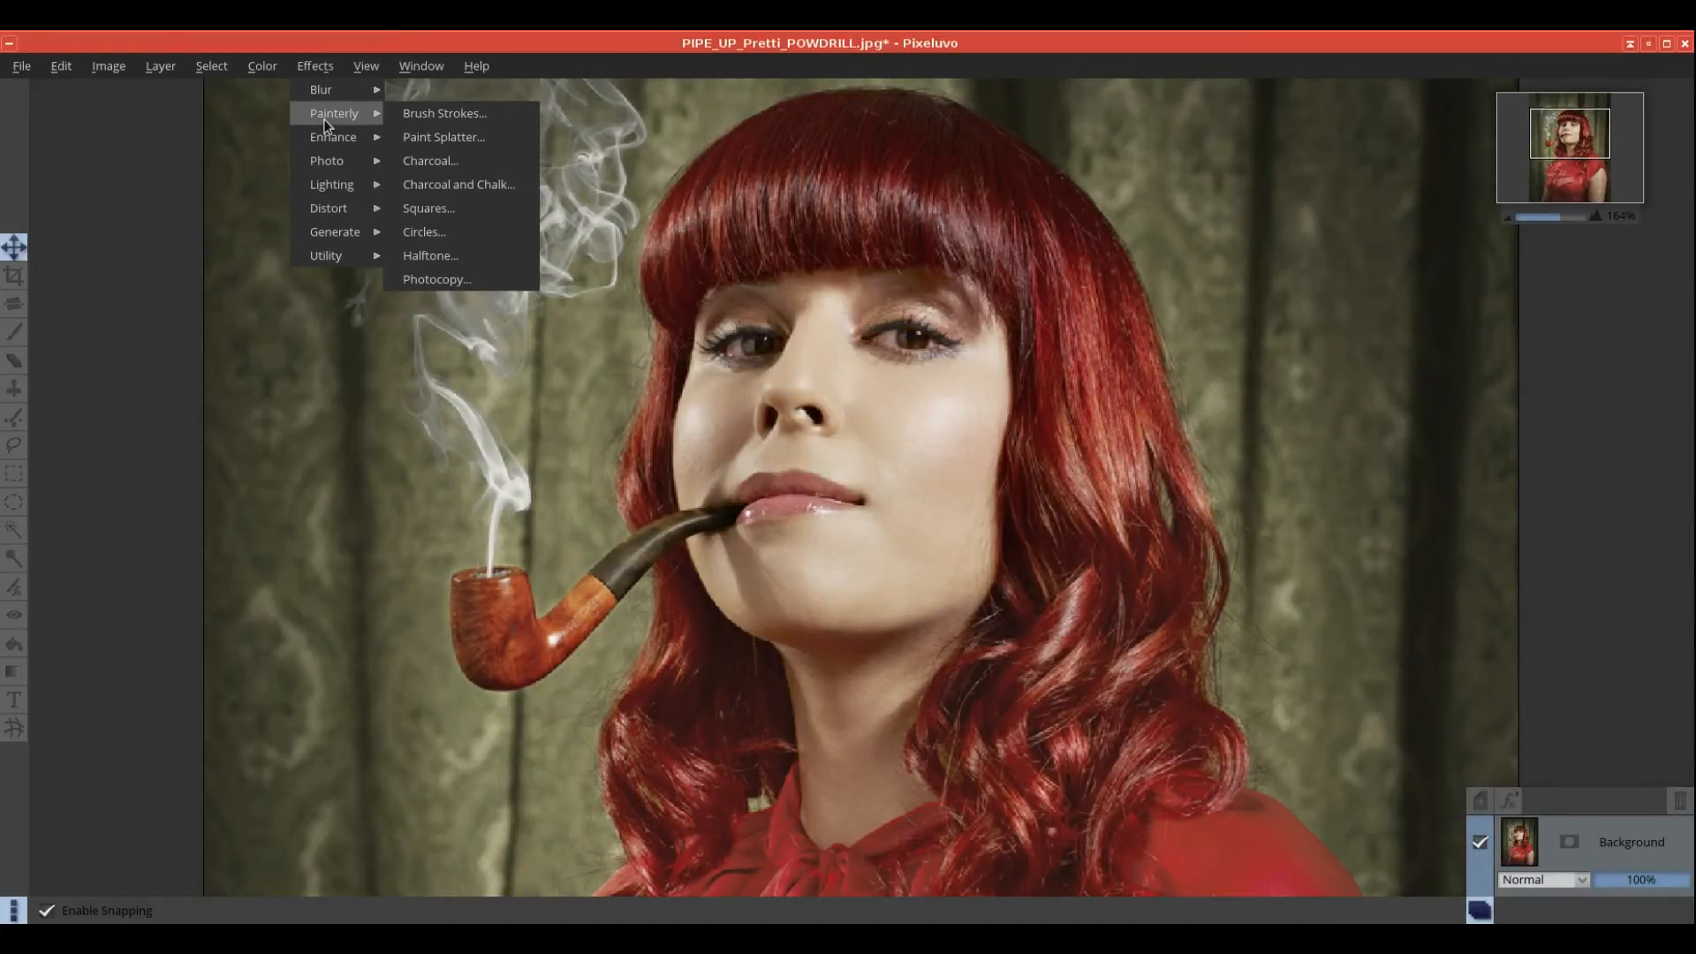
pyautogui.click(476, 278)
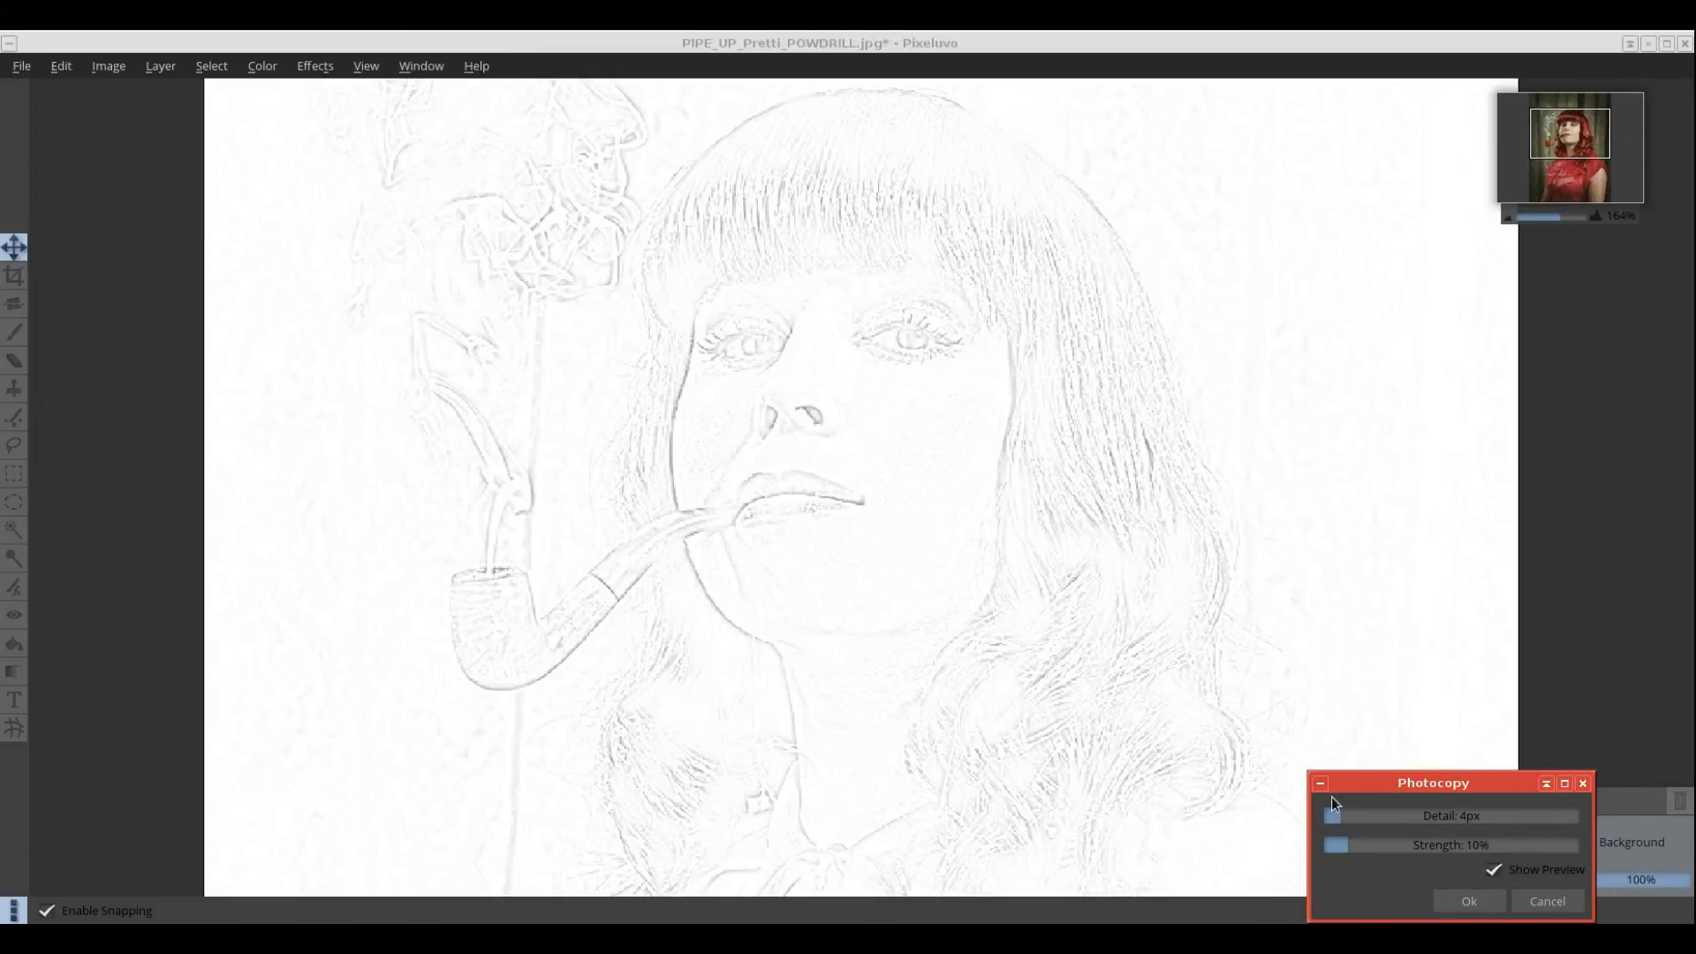
pyautogui.moveTo(1336, 816); pyautogui.dragTo(1492, 821)
pyautogui.moveTo(1350, 850)
pyautogui.mouseDown()
pyautogui.moveTo(1464, 848)
pyautogui.moveTo(1418, 846)
pyautogui.mouseUp()
pyautogui.click(1557, 910)
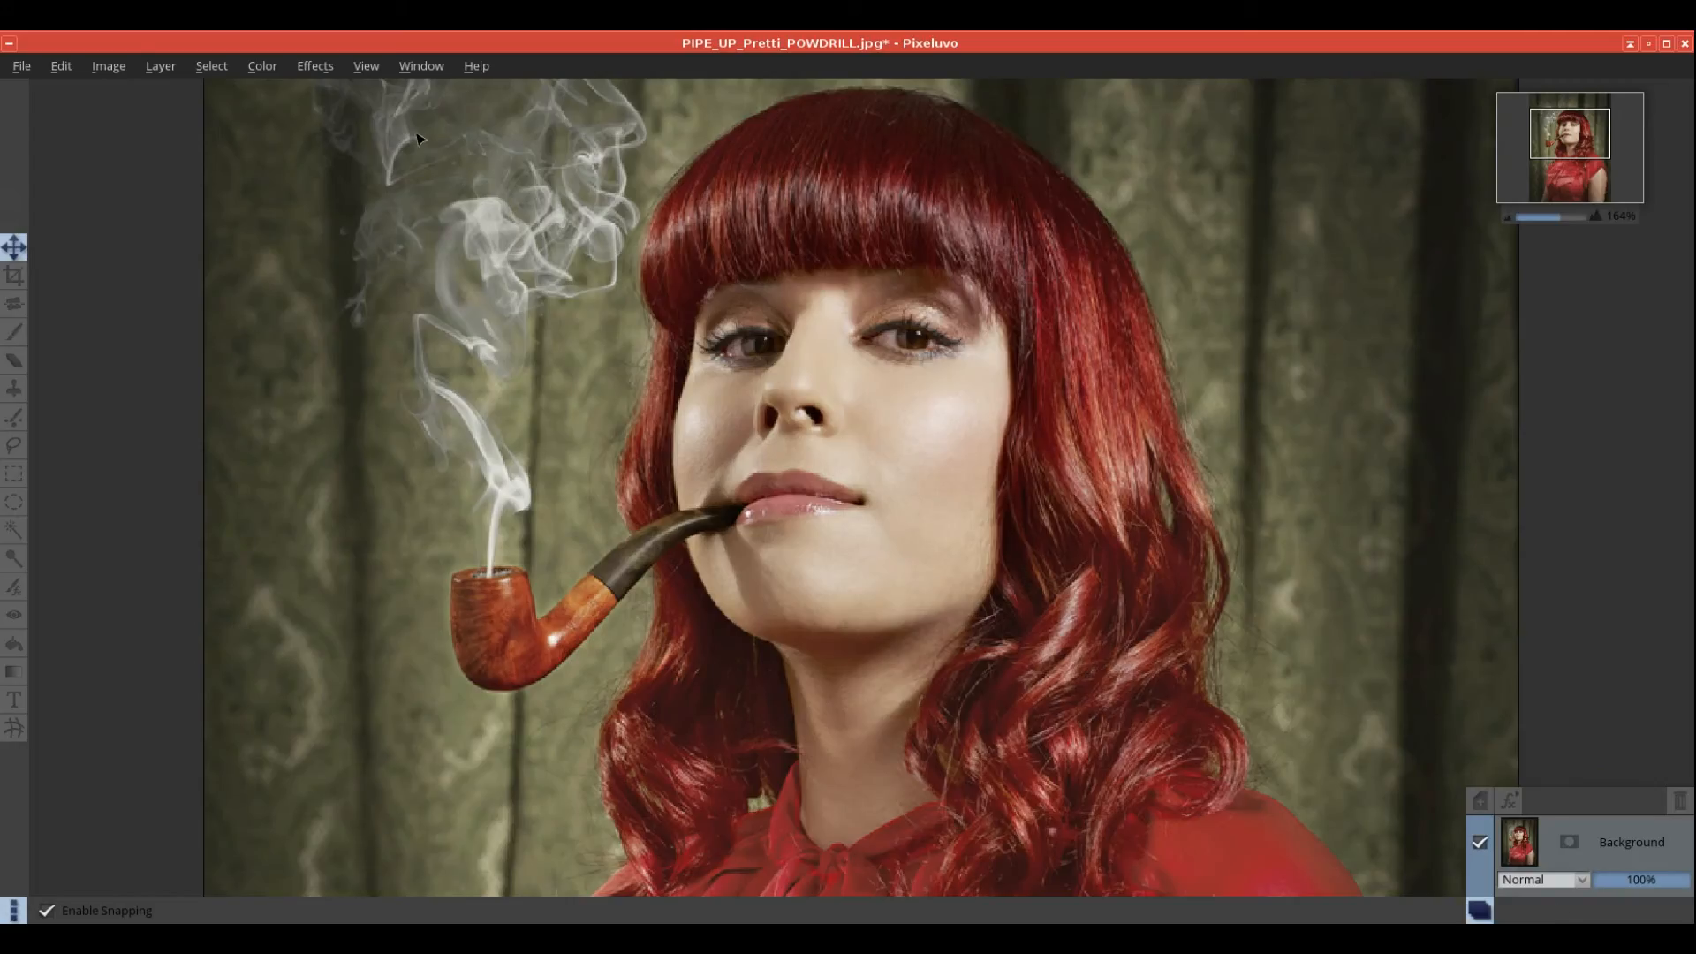
pyautogui.click(315, 65)
pyautogui.moveTo(320, 93)
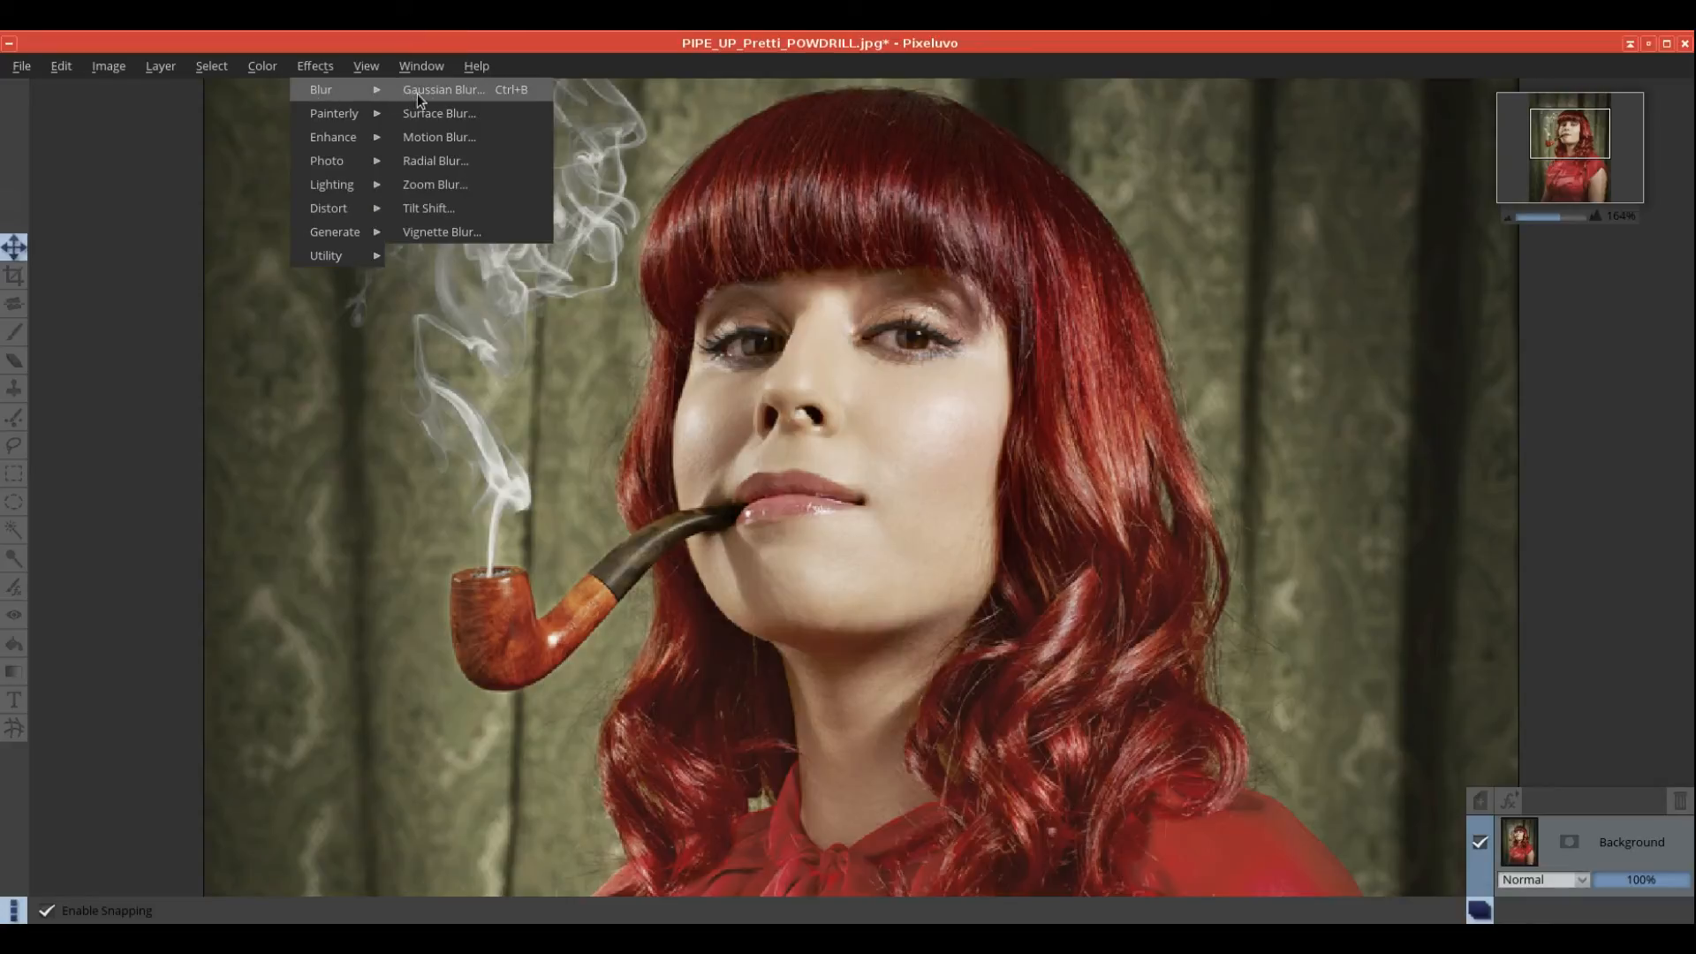
pyautogui.click(462, 232)
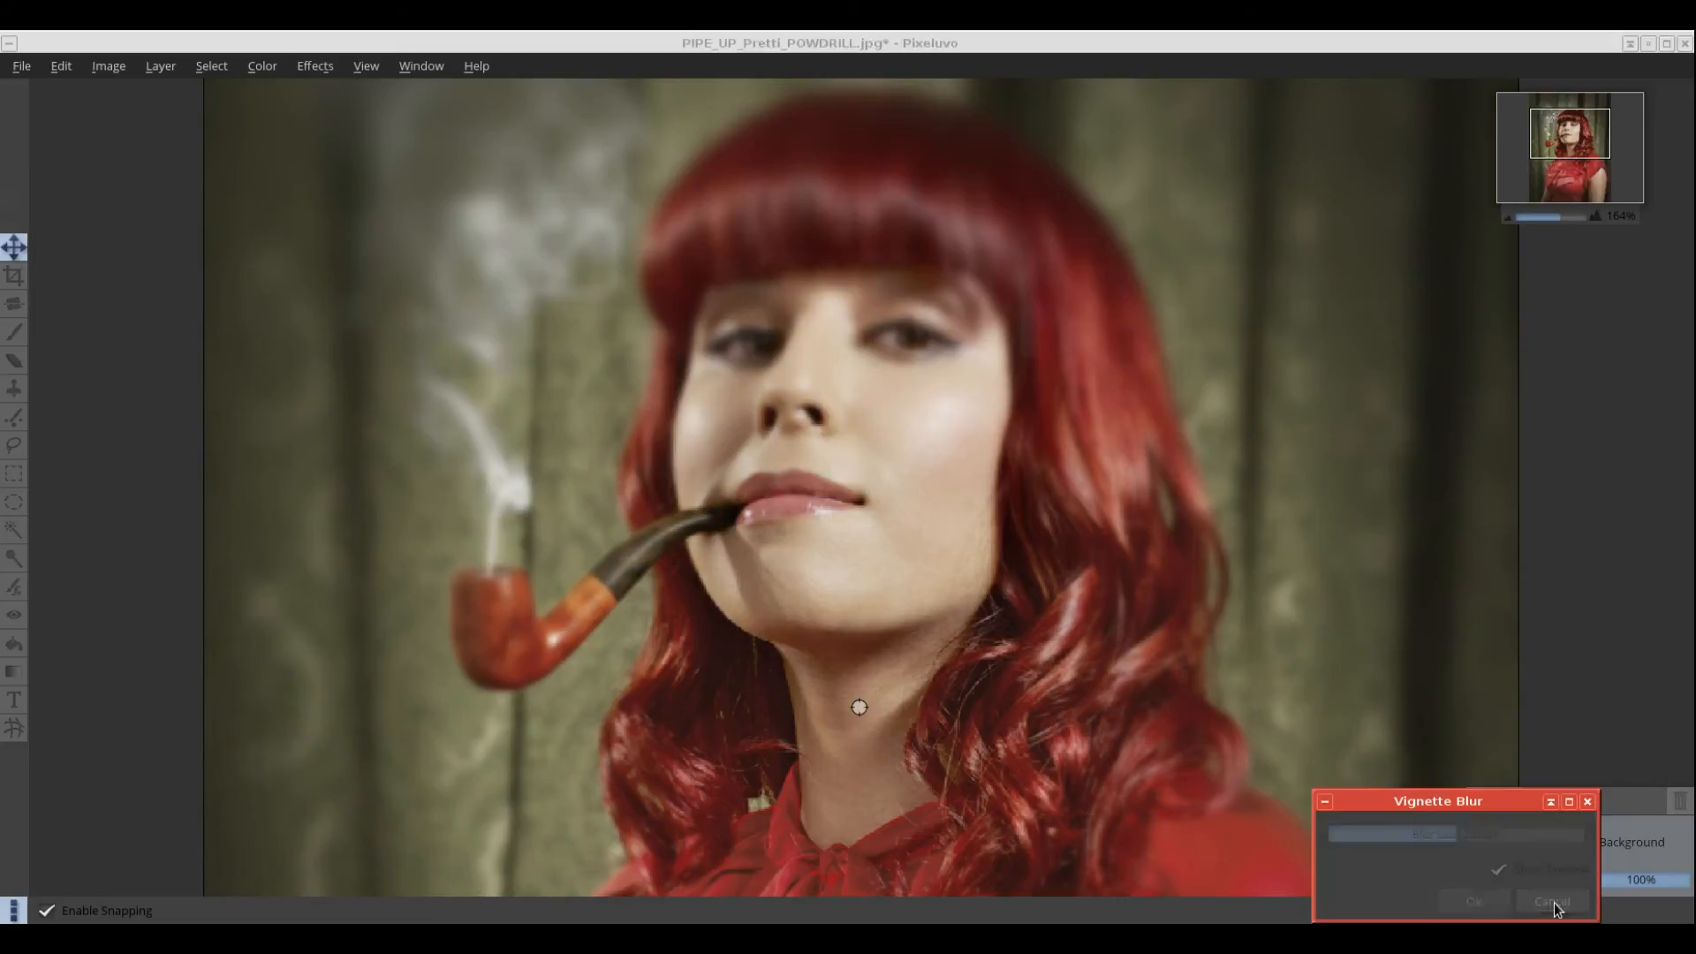
pyautogui.click(1553, 902)
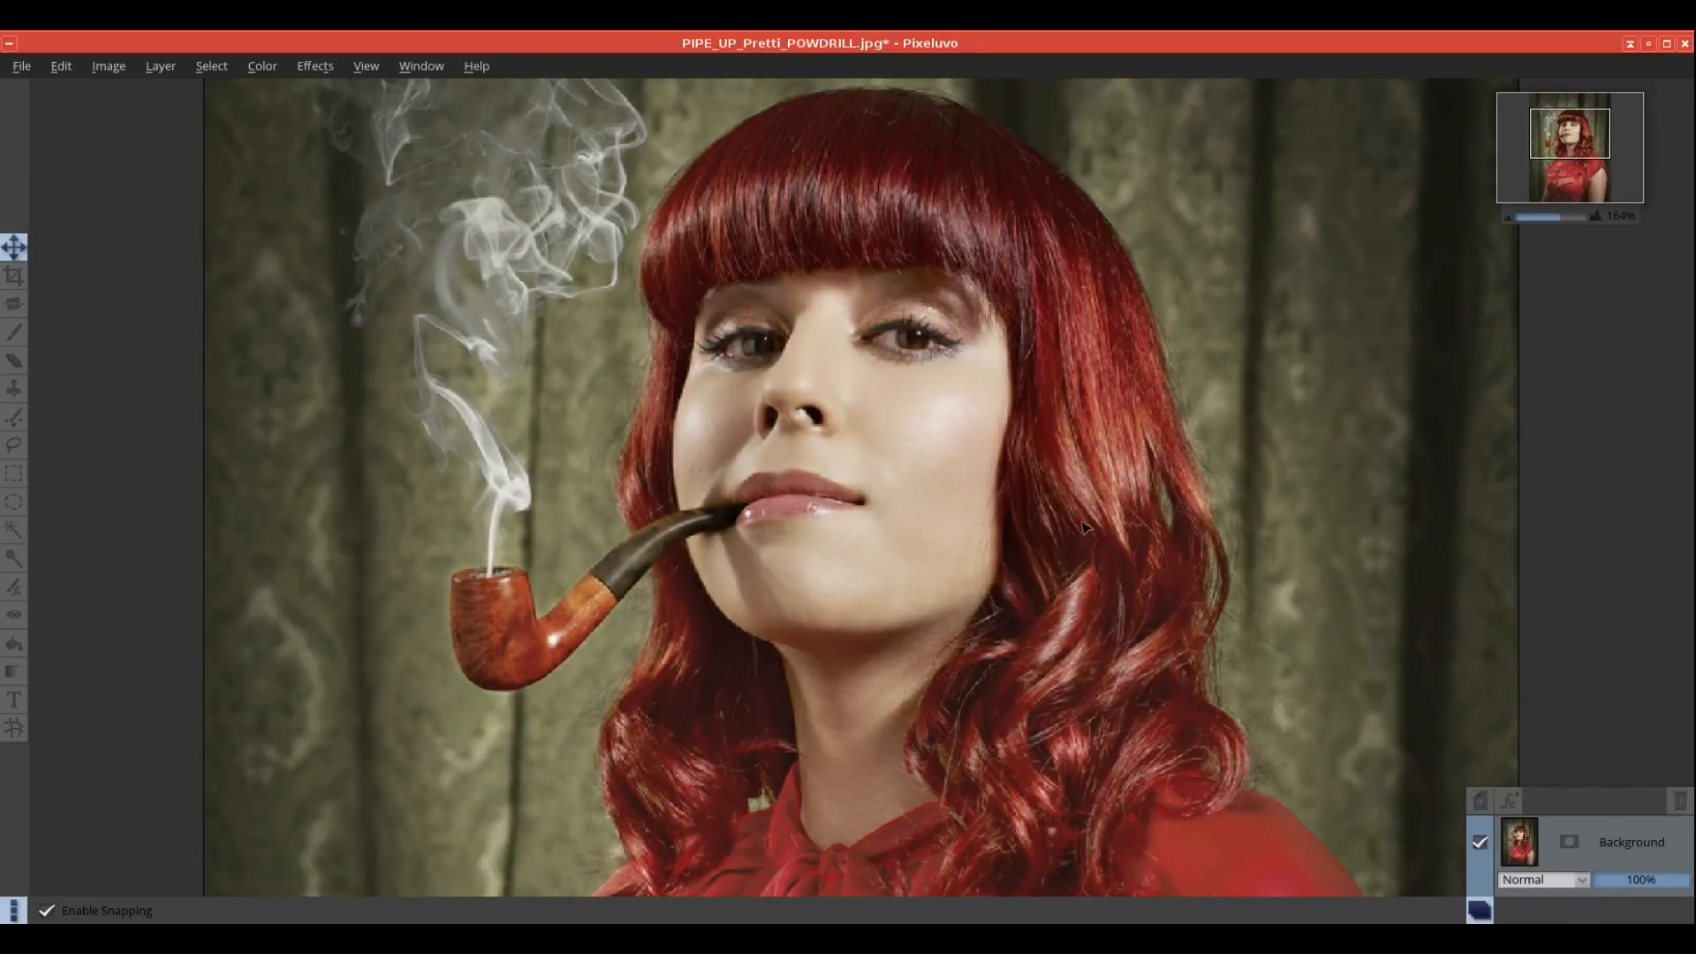